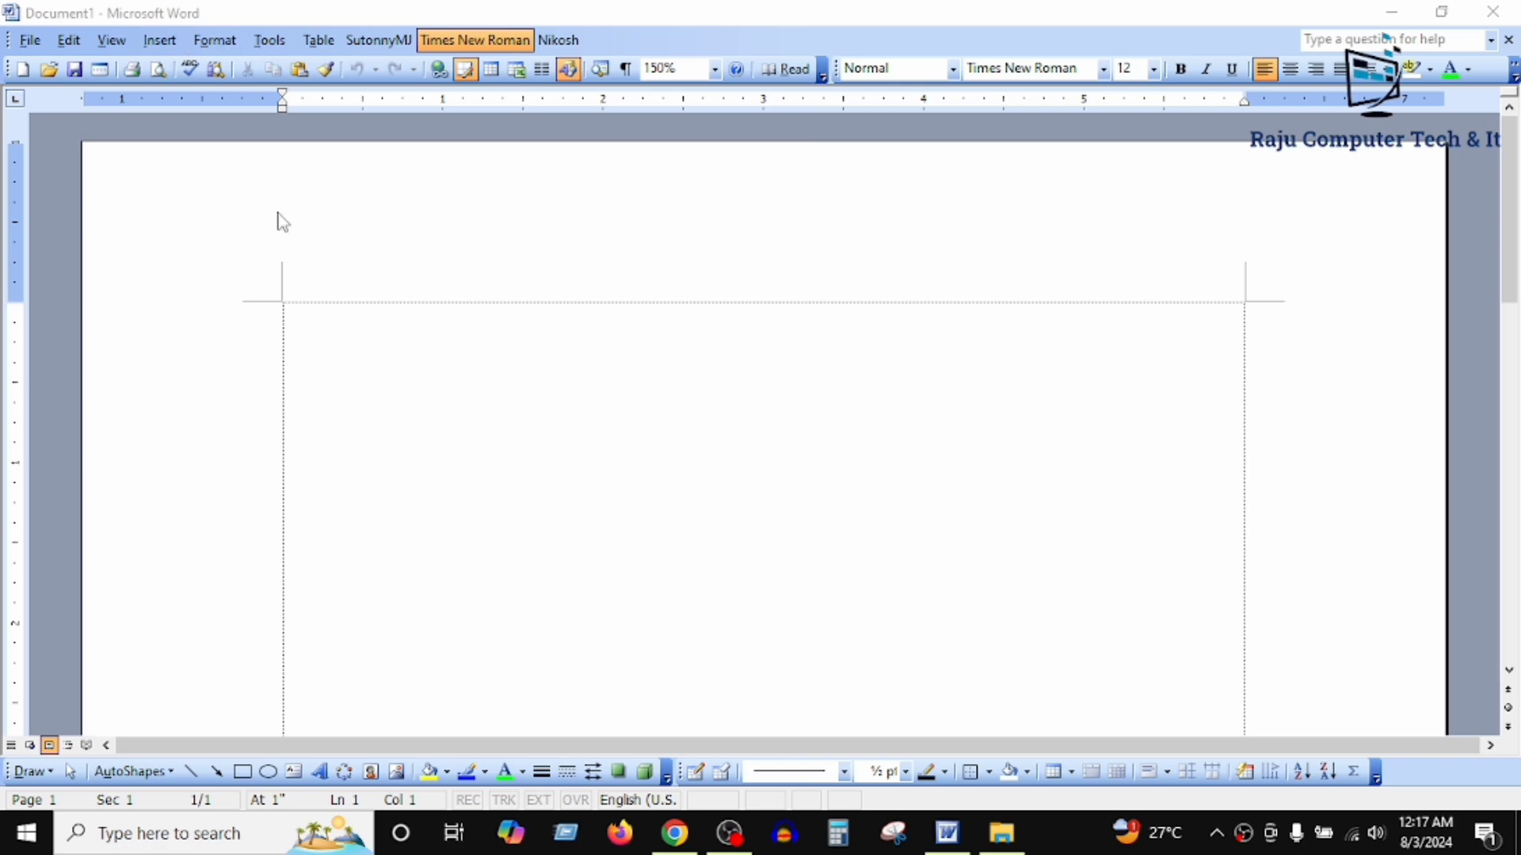
# Step: Start inserting a picture from a file and look through the This PC, Desktop and Documents locations
pyautogui.click(160, 41)
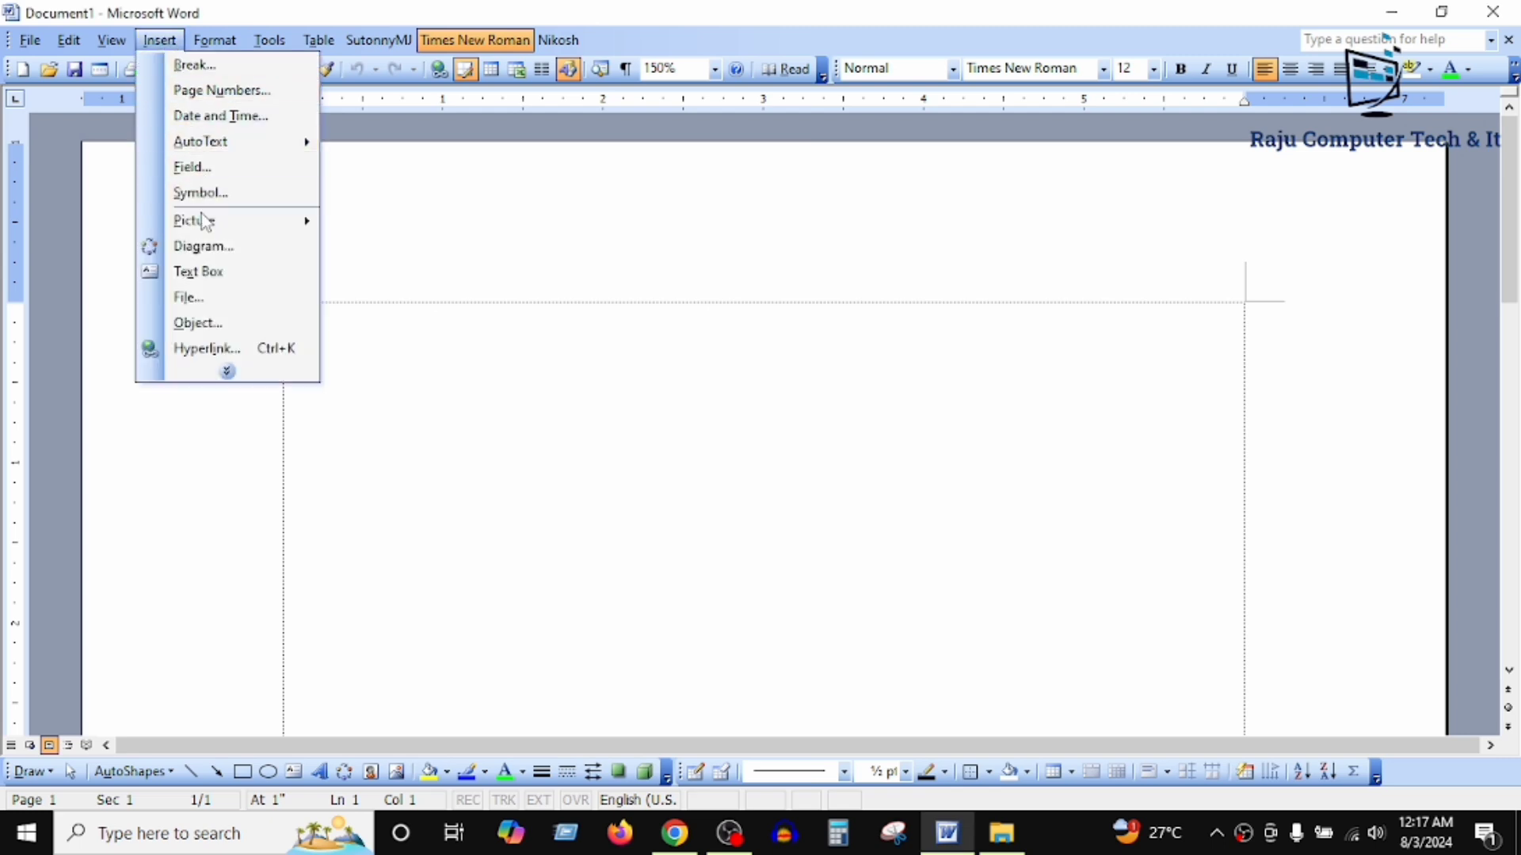
pyautogui.moveTo(207, 227)
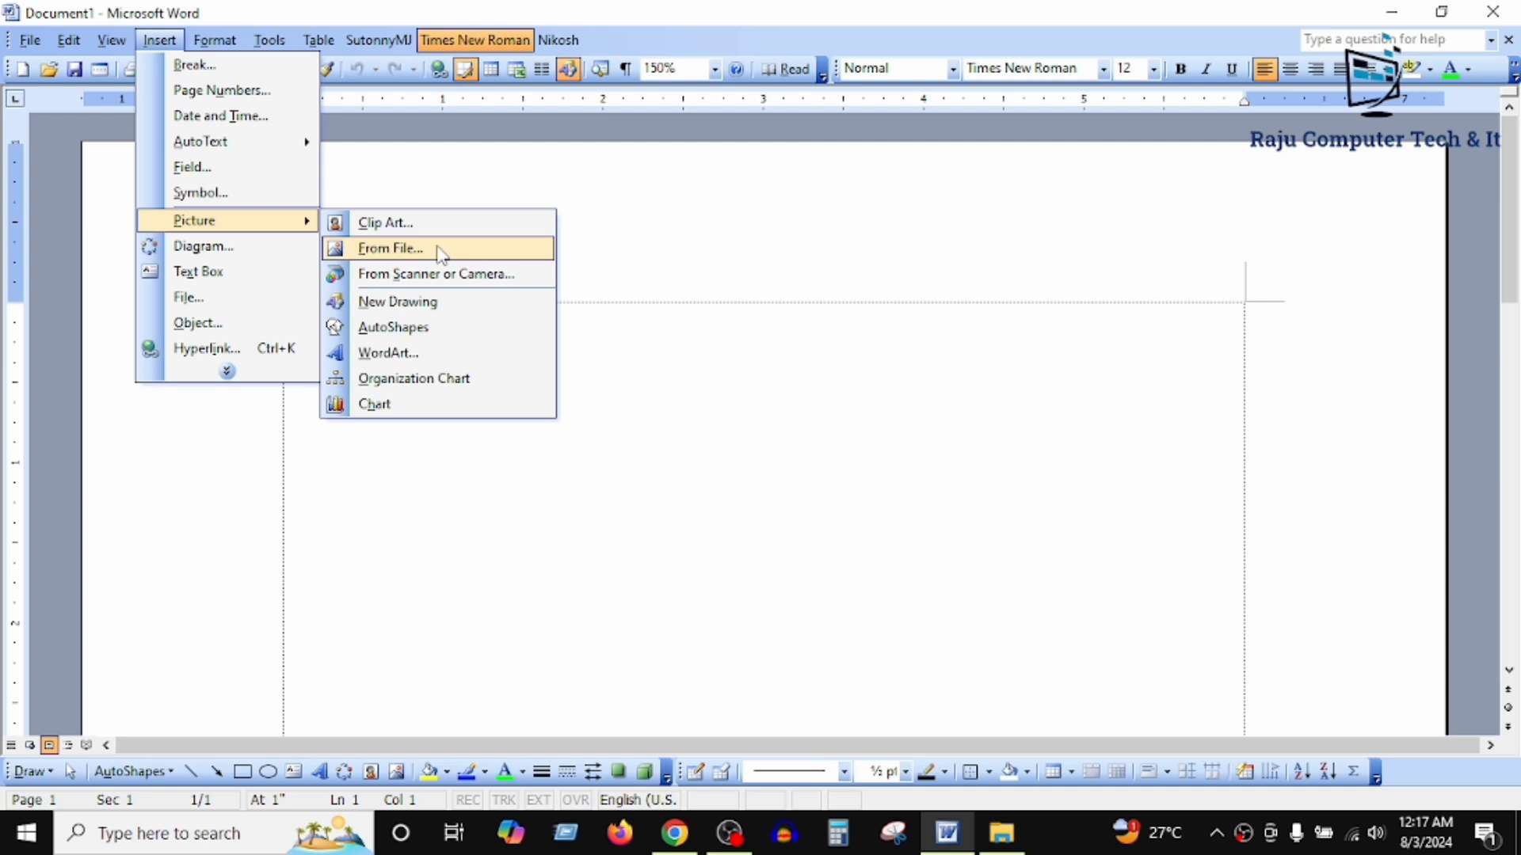
pyautogui.click(385, 251)
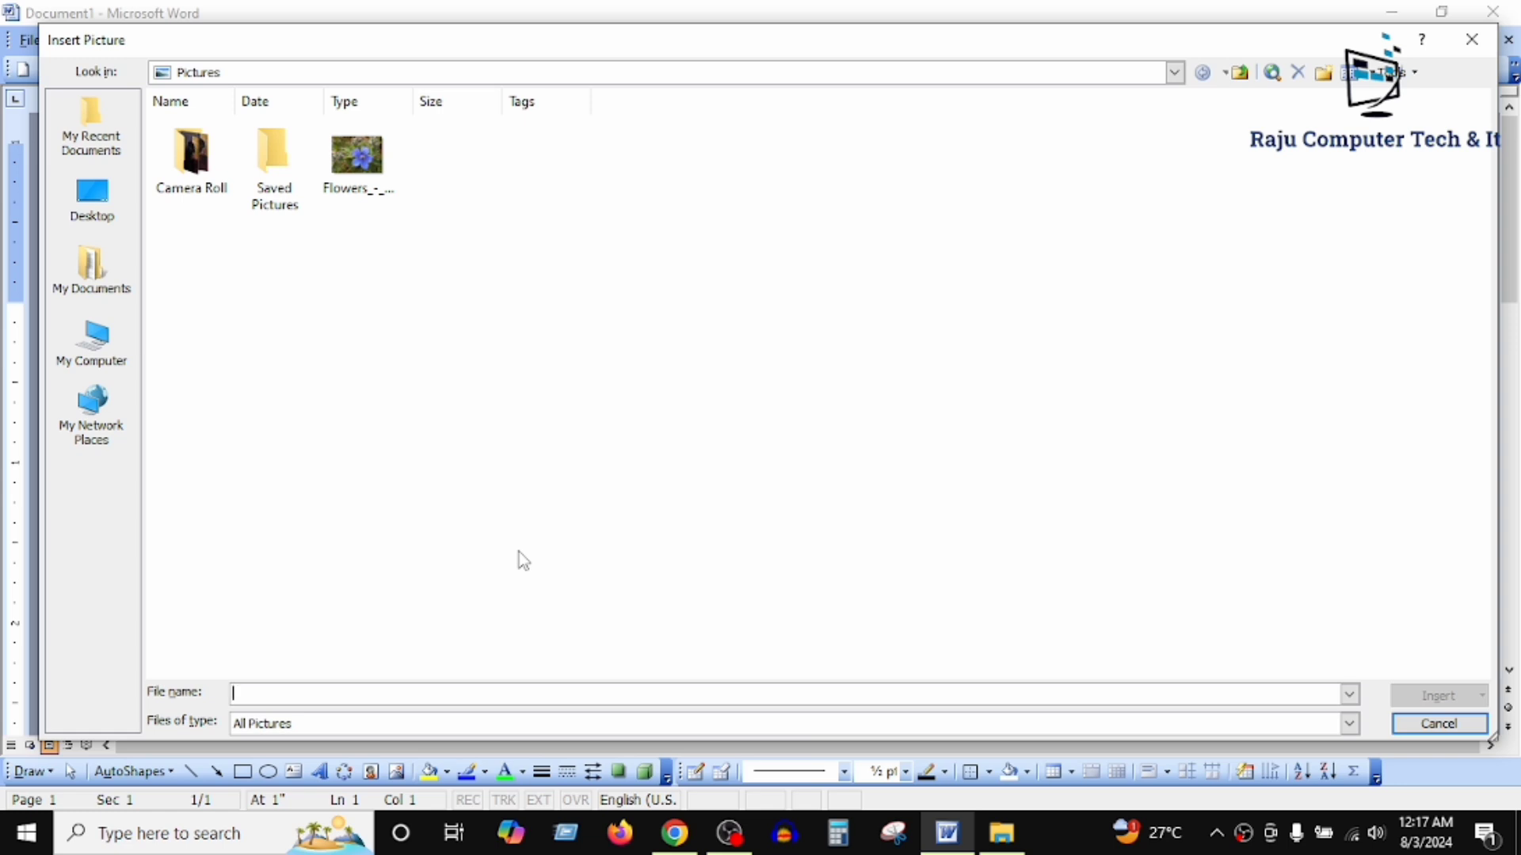
pyautogui.click(378, 179)
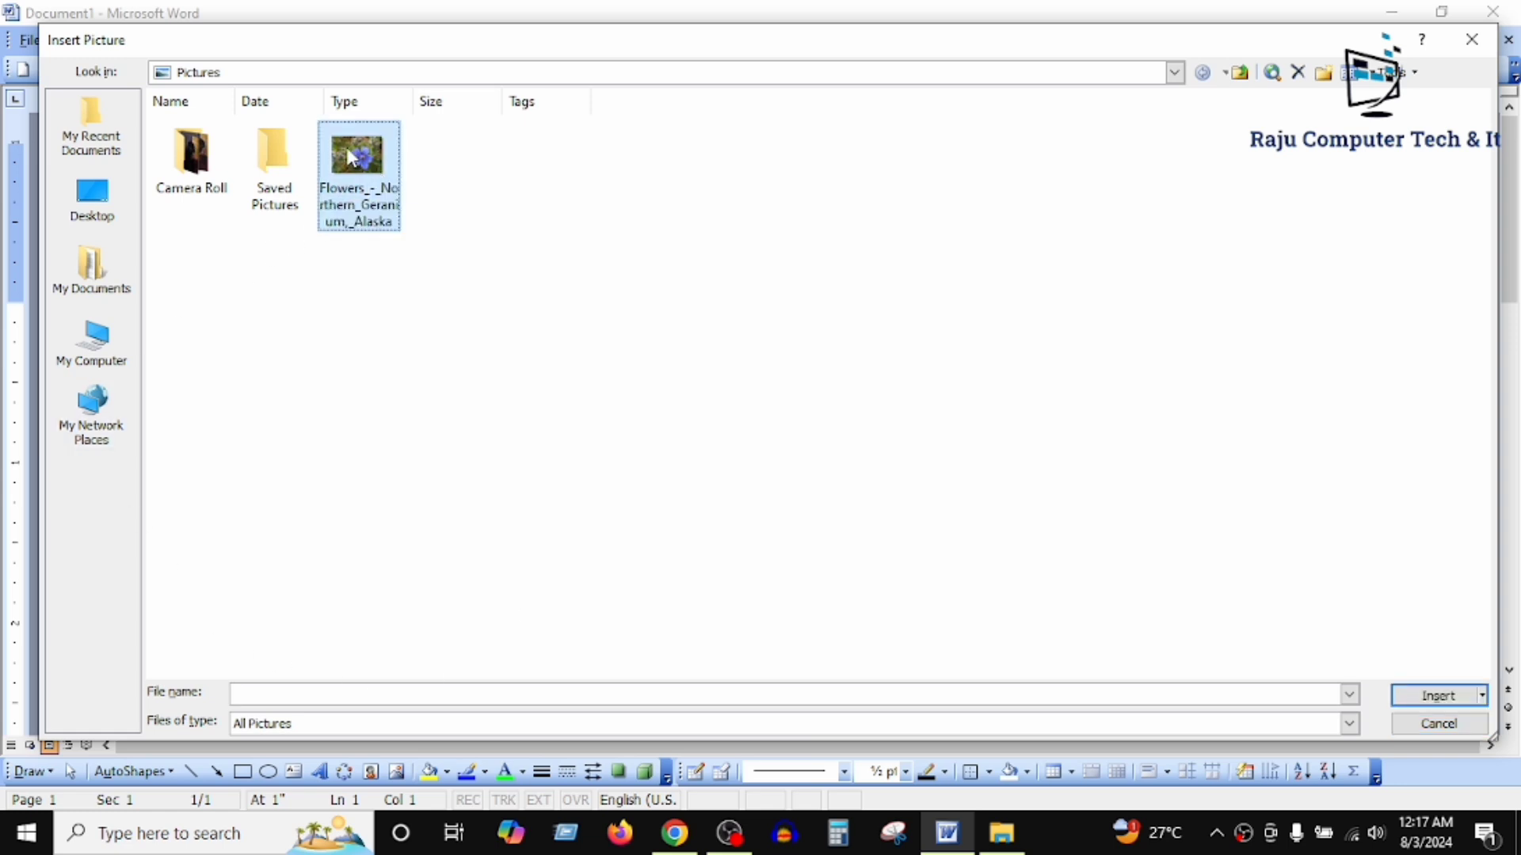
pyautogui.click(102, 353)
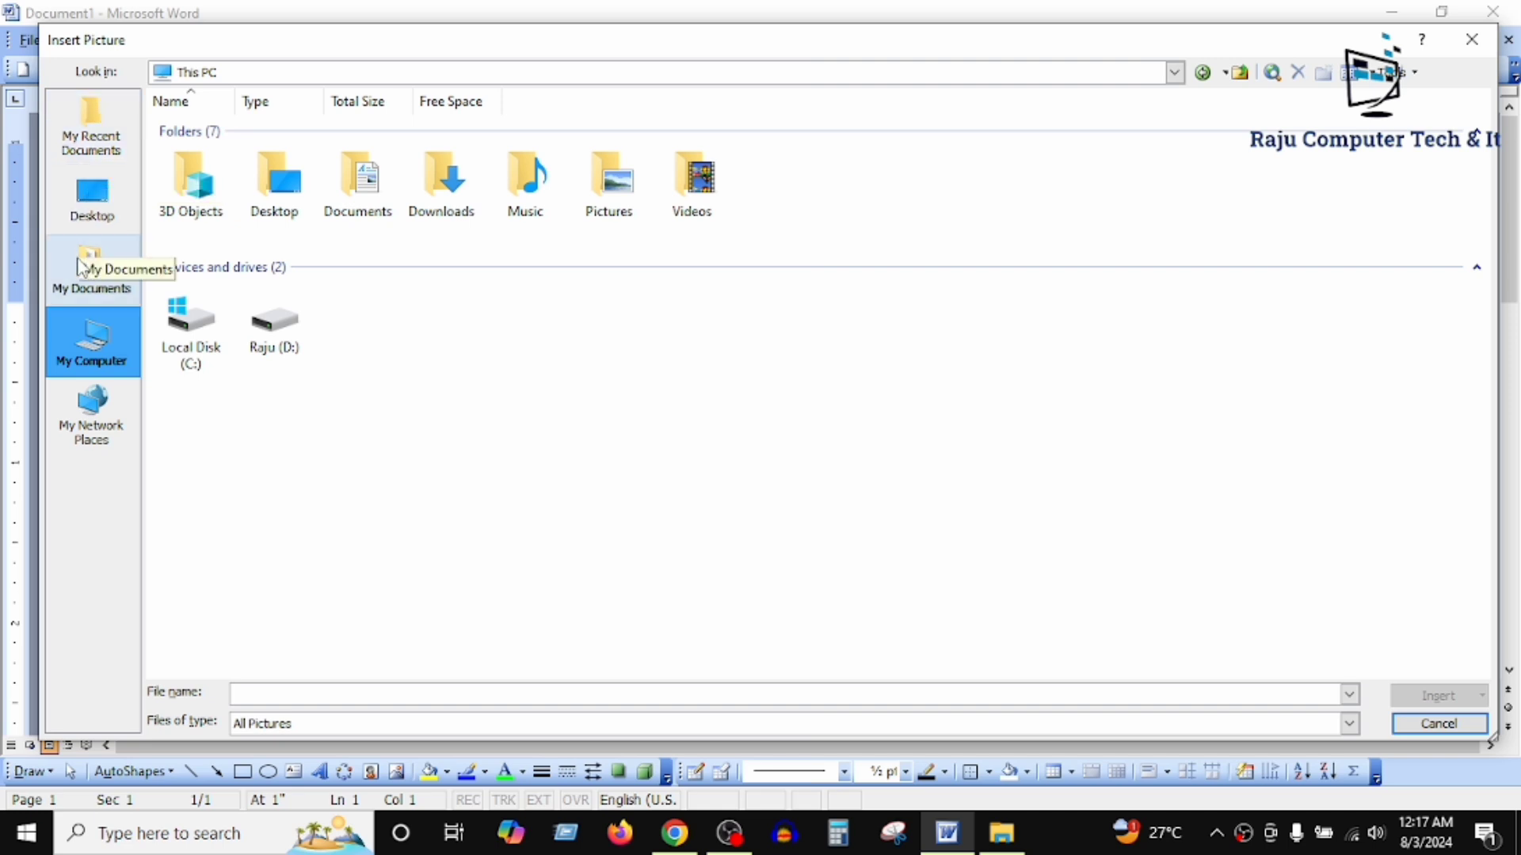
pyautogui.click(94, 222)
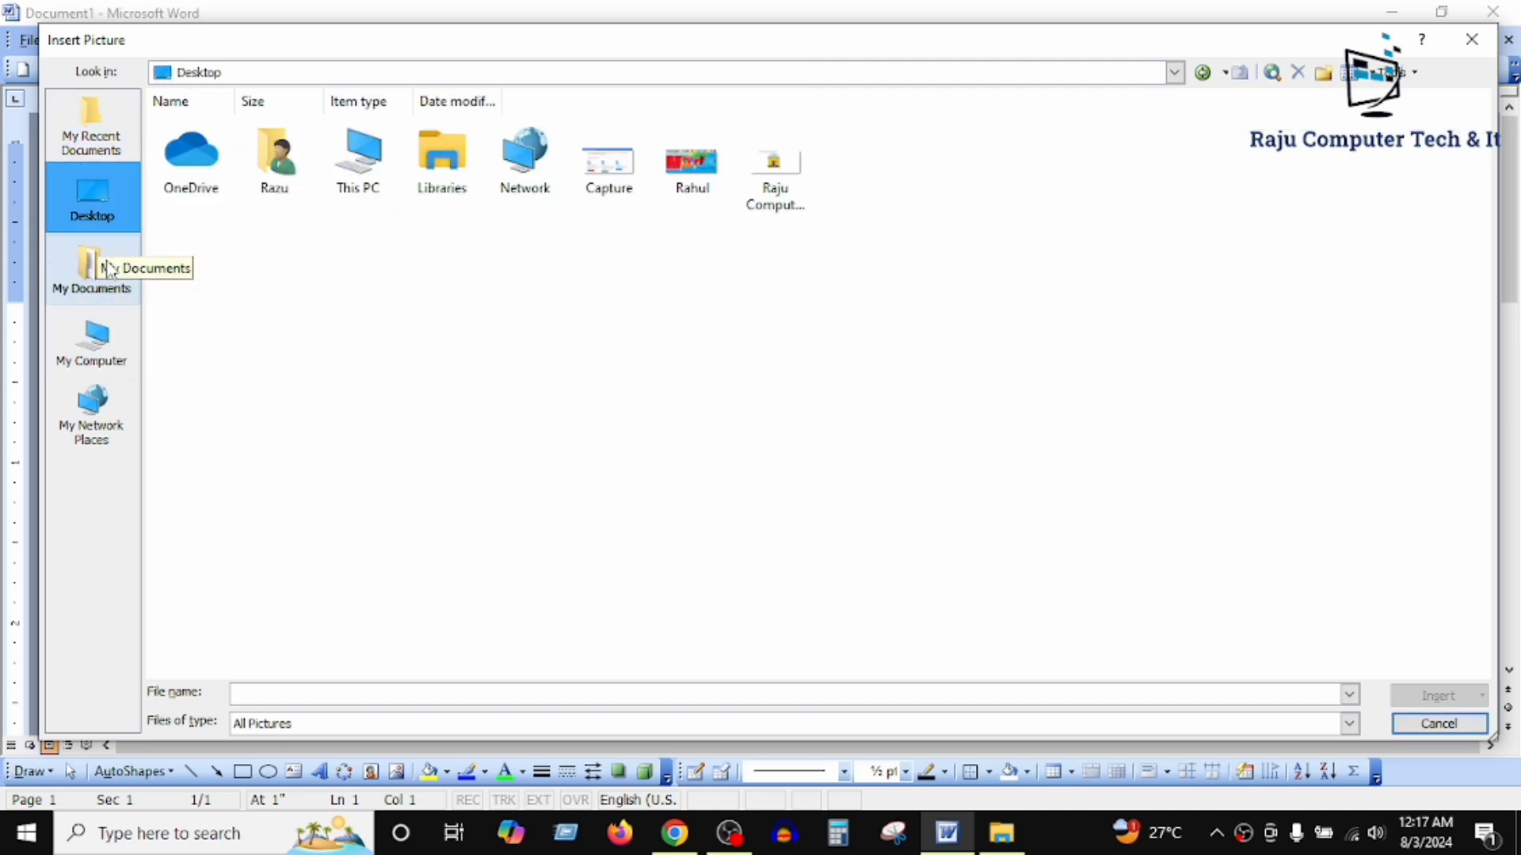
pyautogui.click(119, 295)
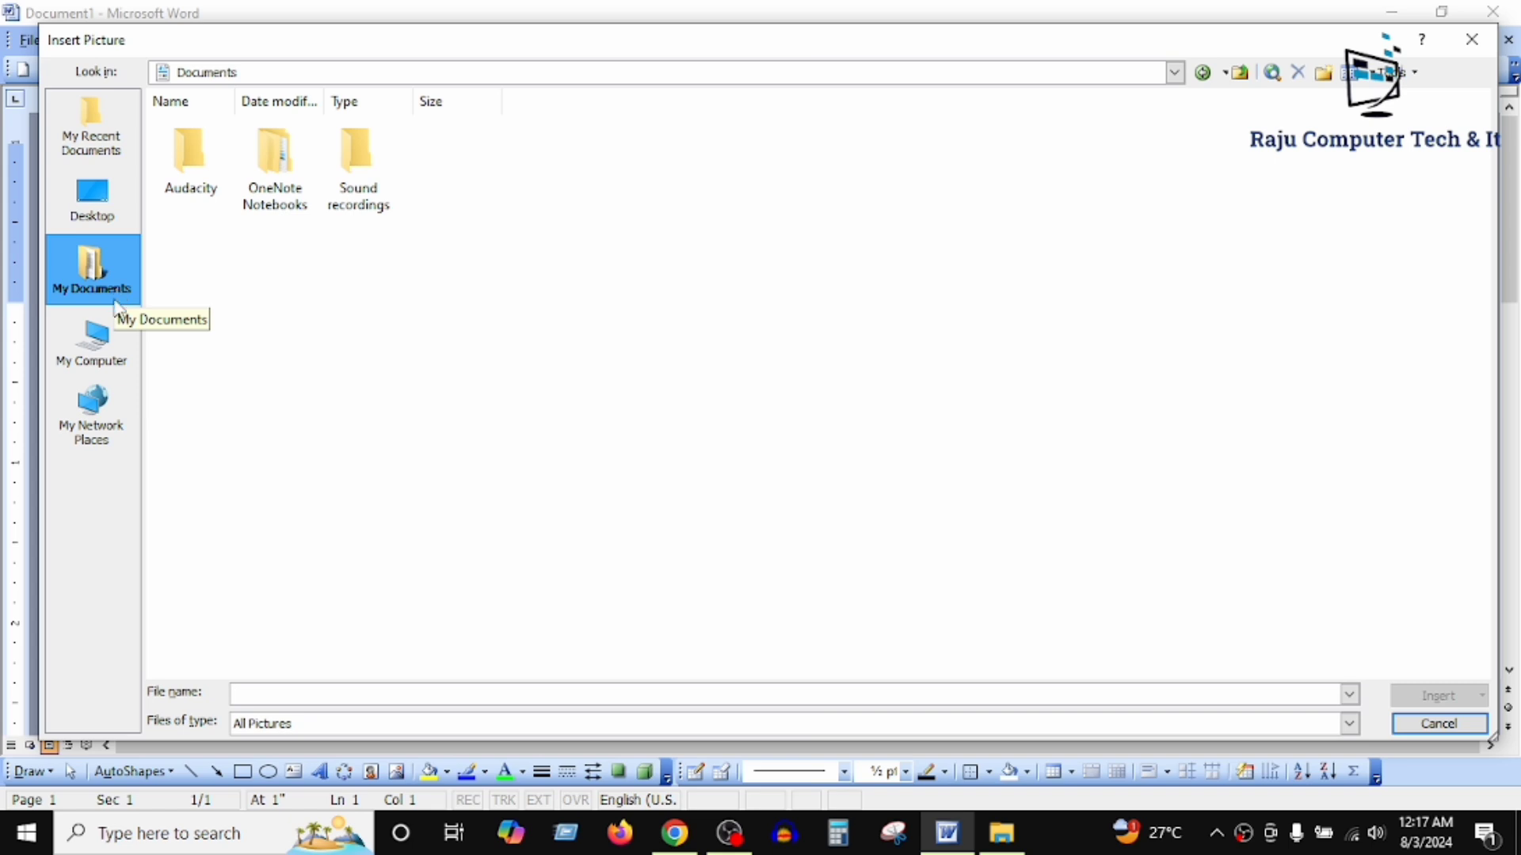
# Step: Browse to the flowers folder inside Pictures on drive D: to choose a picture
pyautogui.click(111, 365)
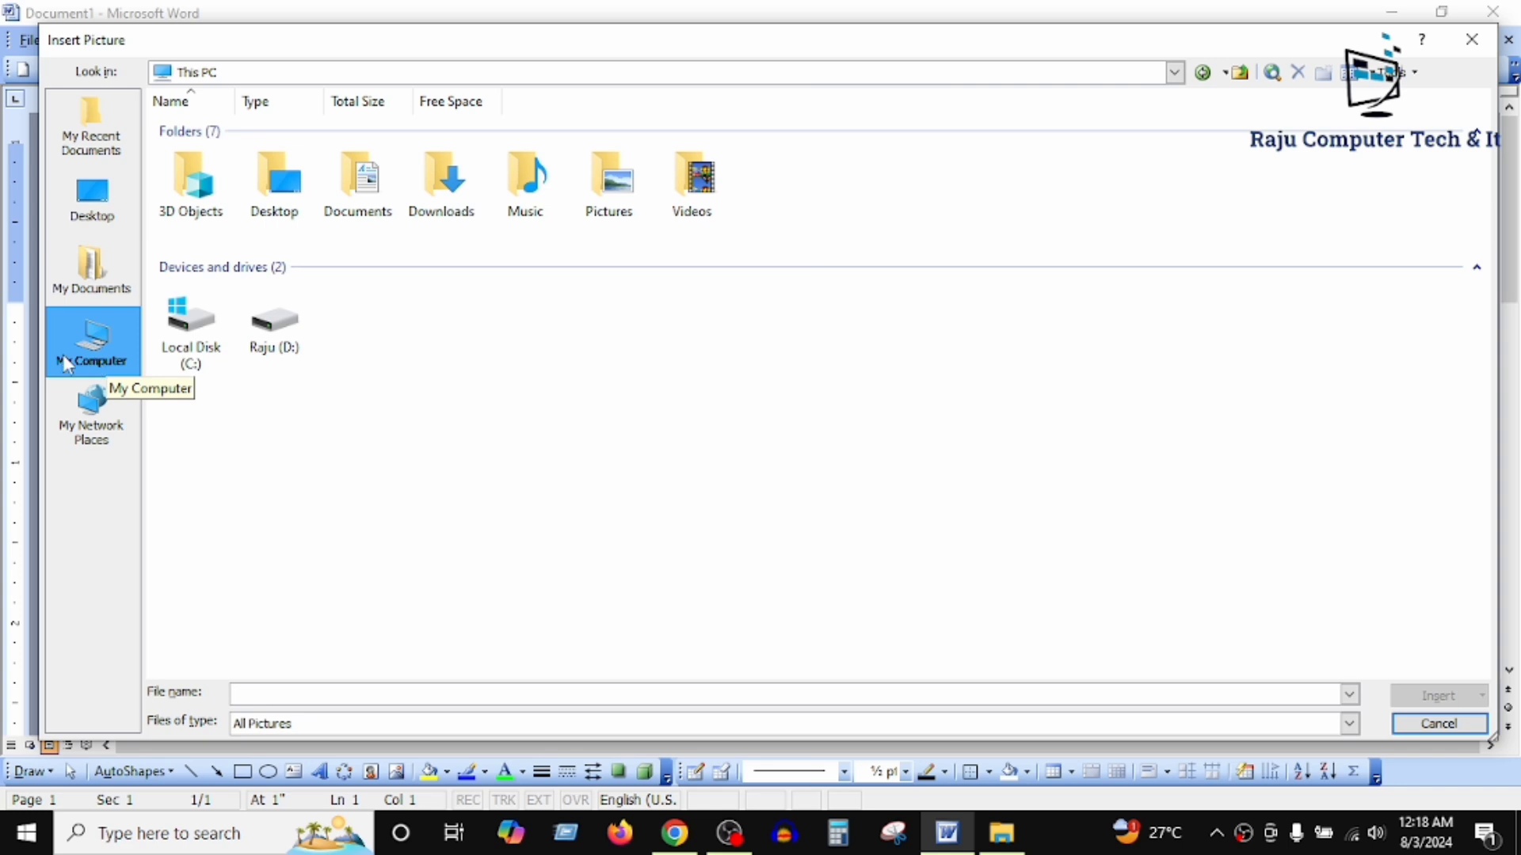
pyautogui.doubleClick(266, 318)
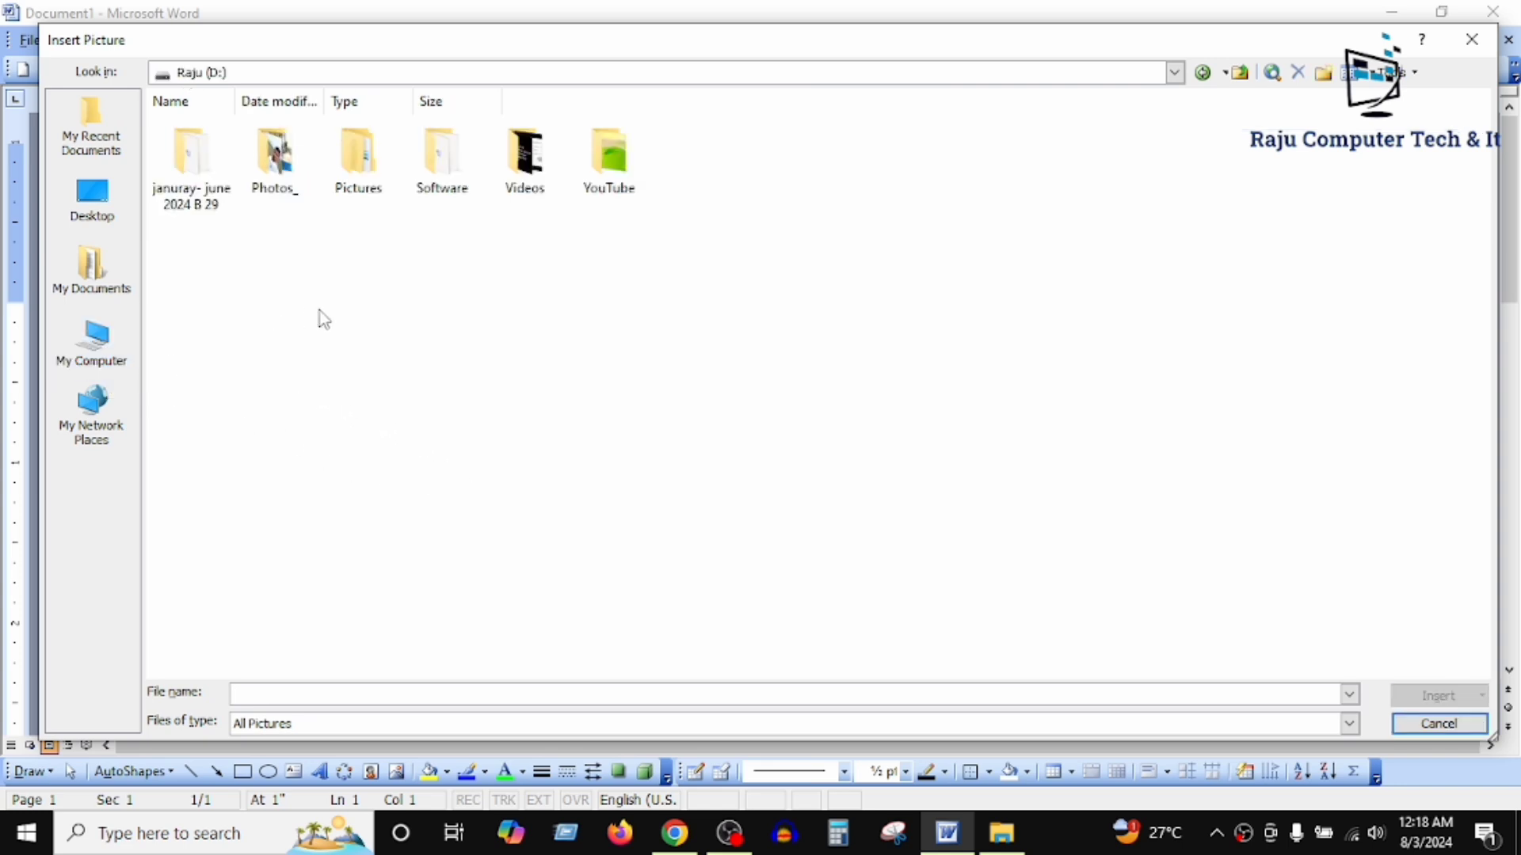
pyautogui.doubleClick(358, 158)
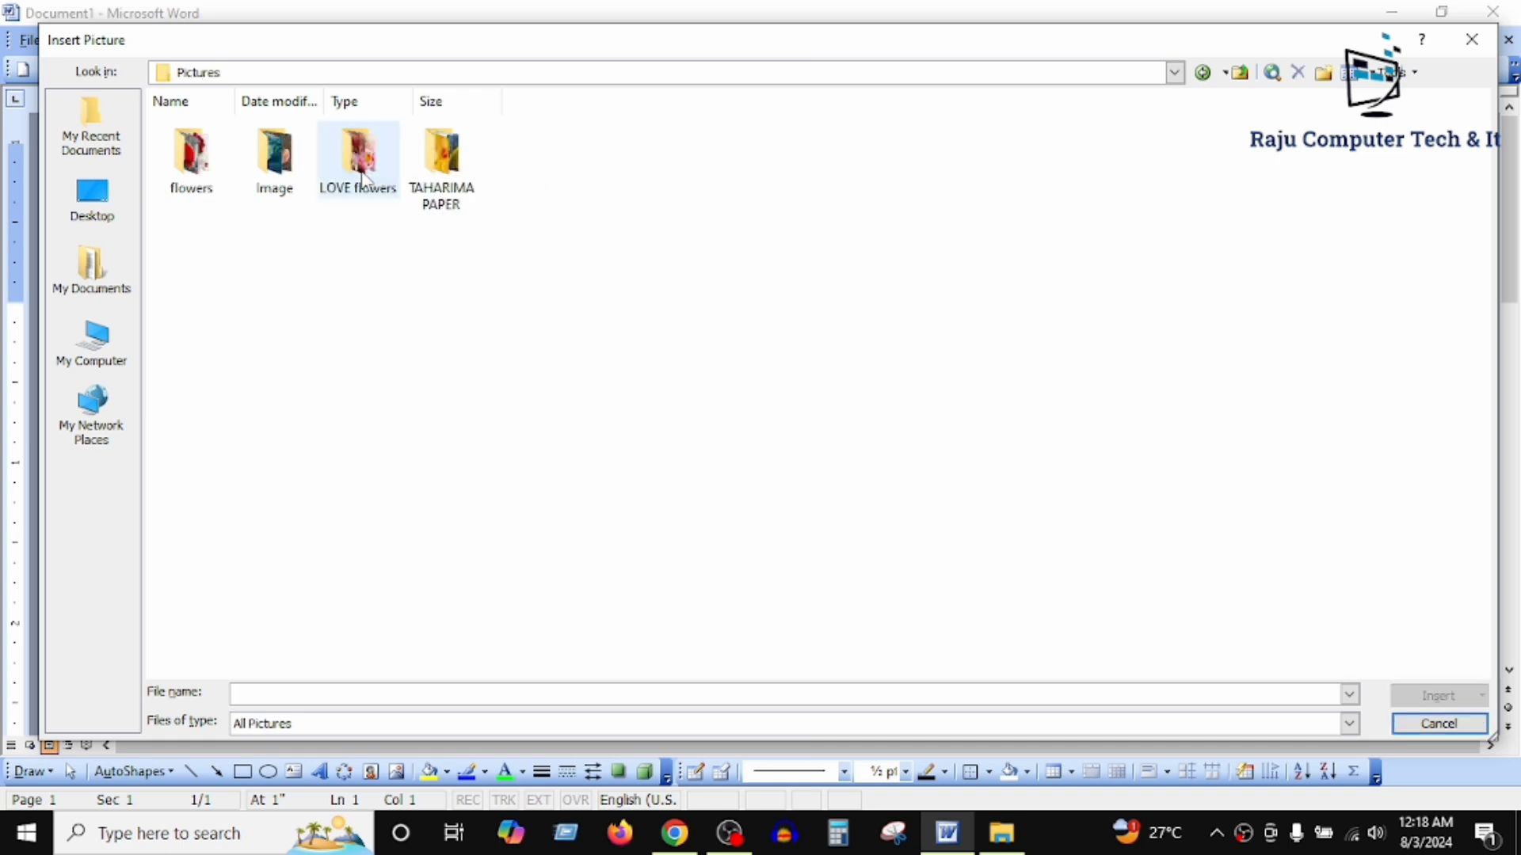
pyautogui.doubleClick(208, 162)
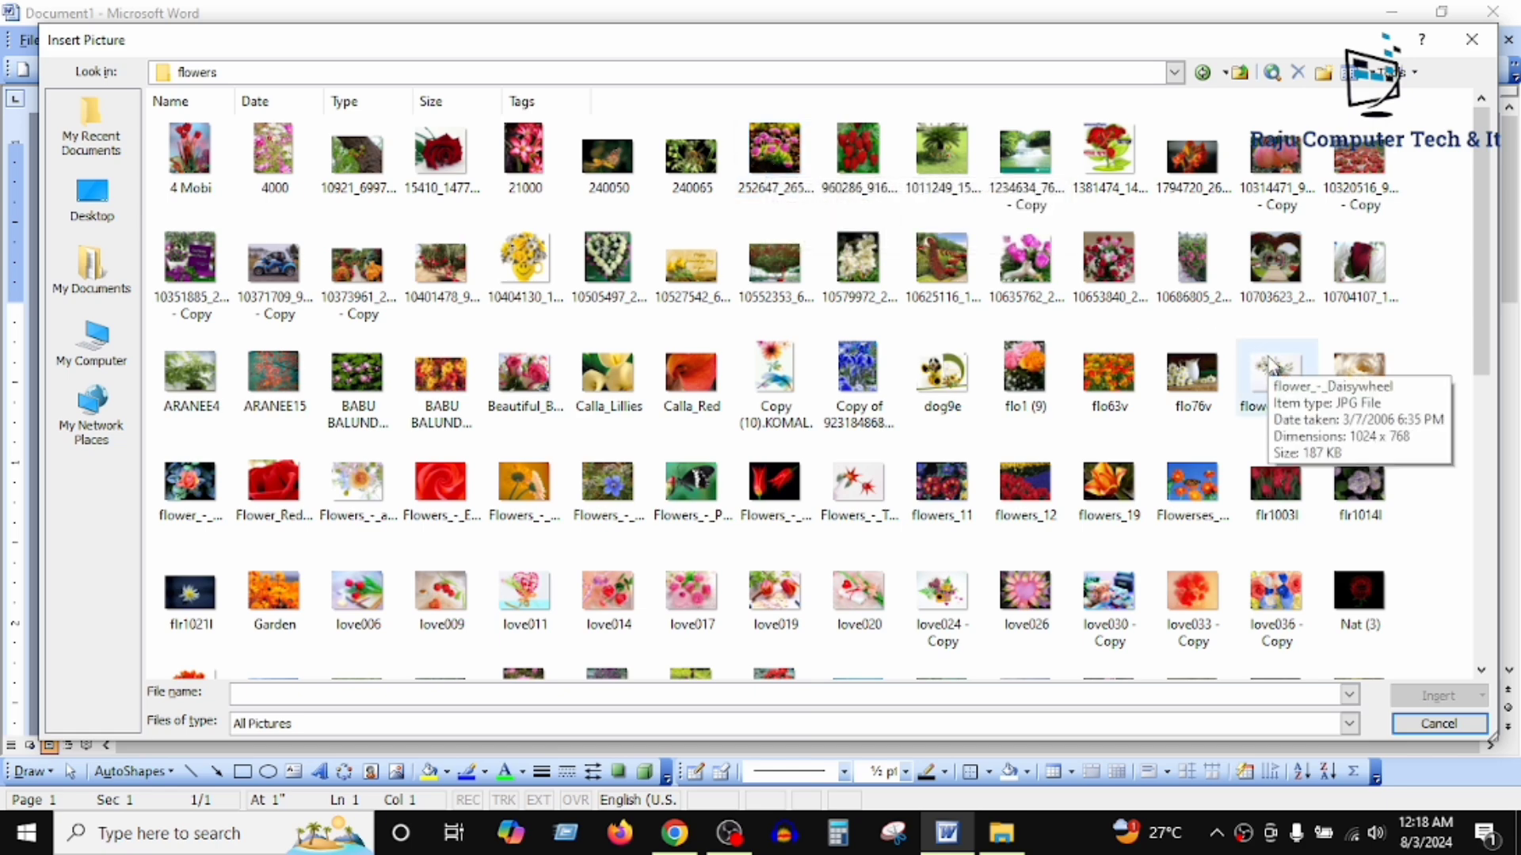
# Step: Insert the single red rose picture with the green background from the flowers folder into the document
pyautogui.scroll(-5, 1269, 363)
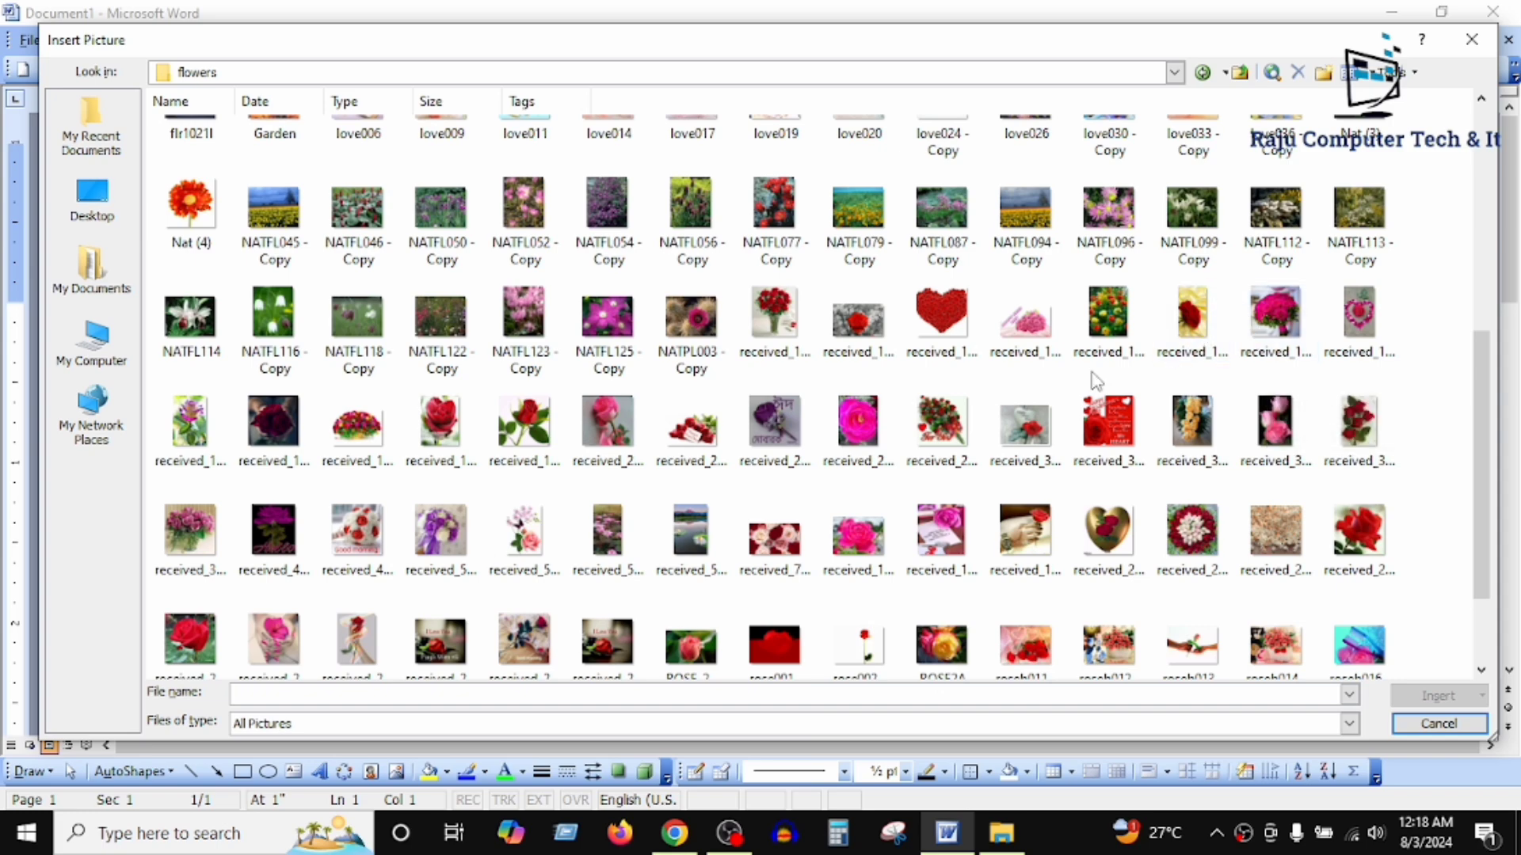
pyautogui.click(158, 653)
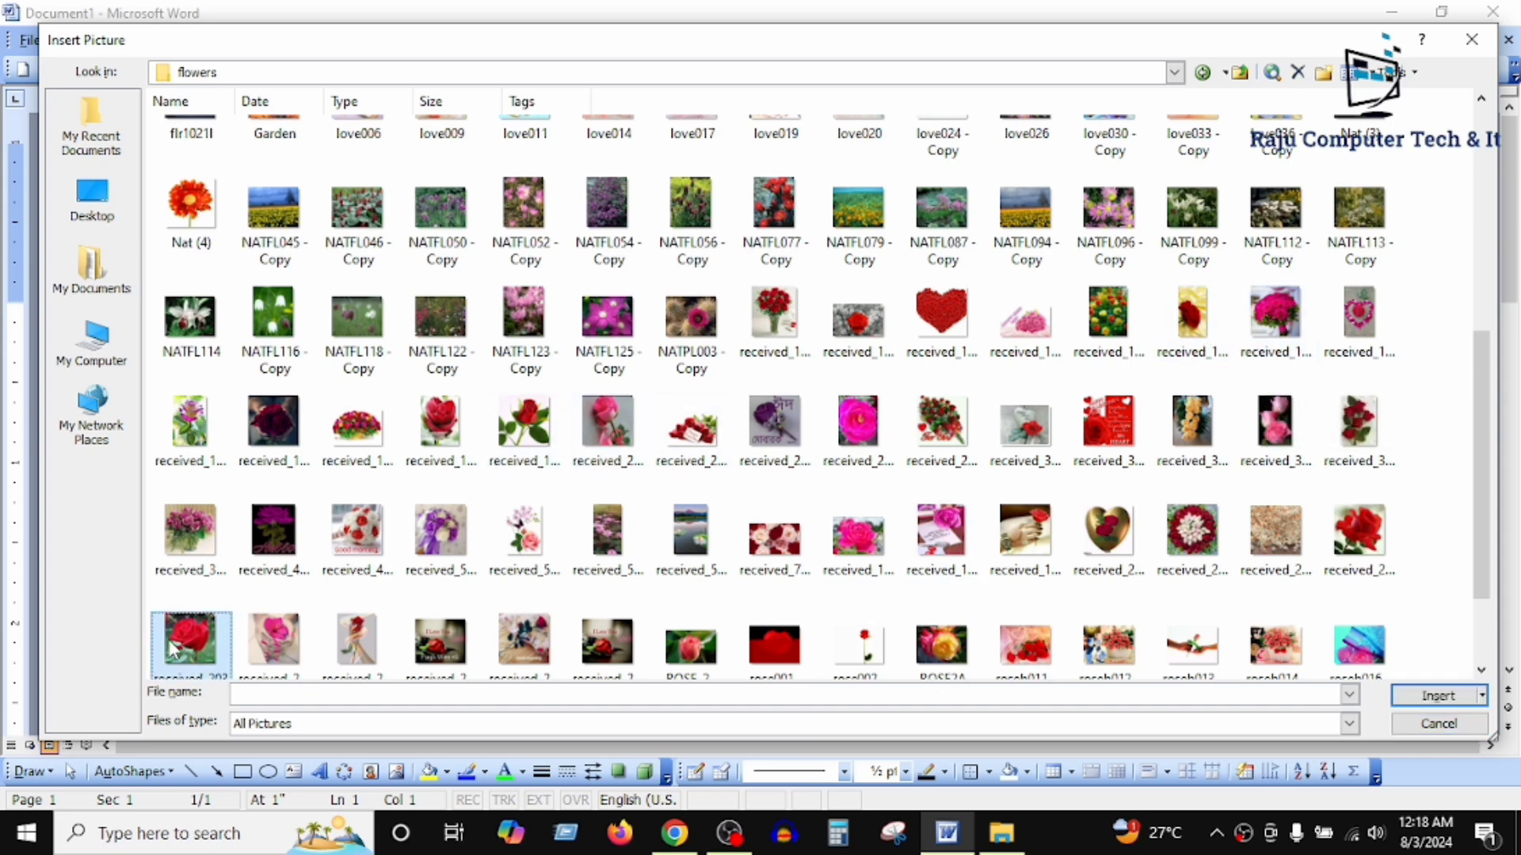
pyautogui.click(1407, 700)
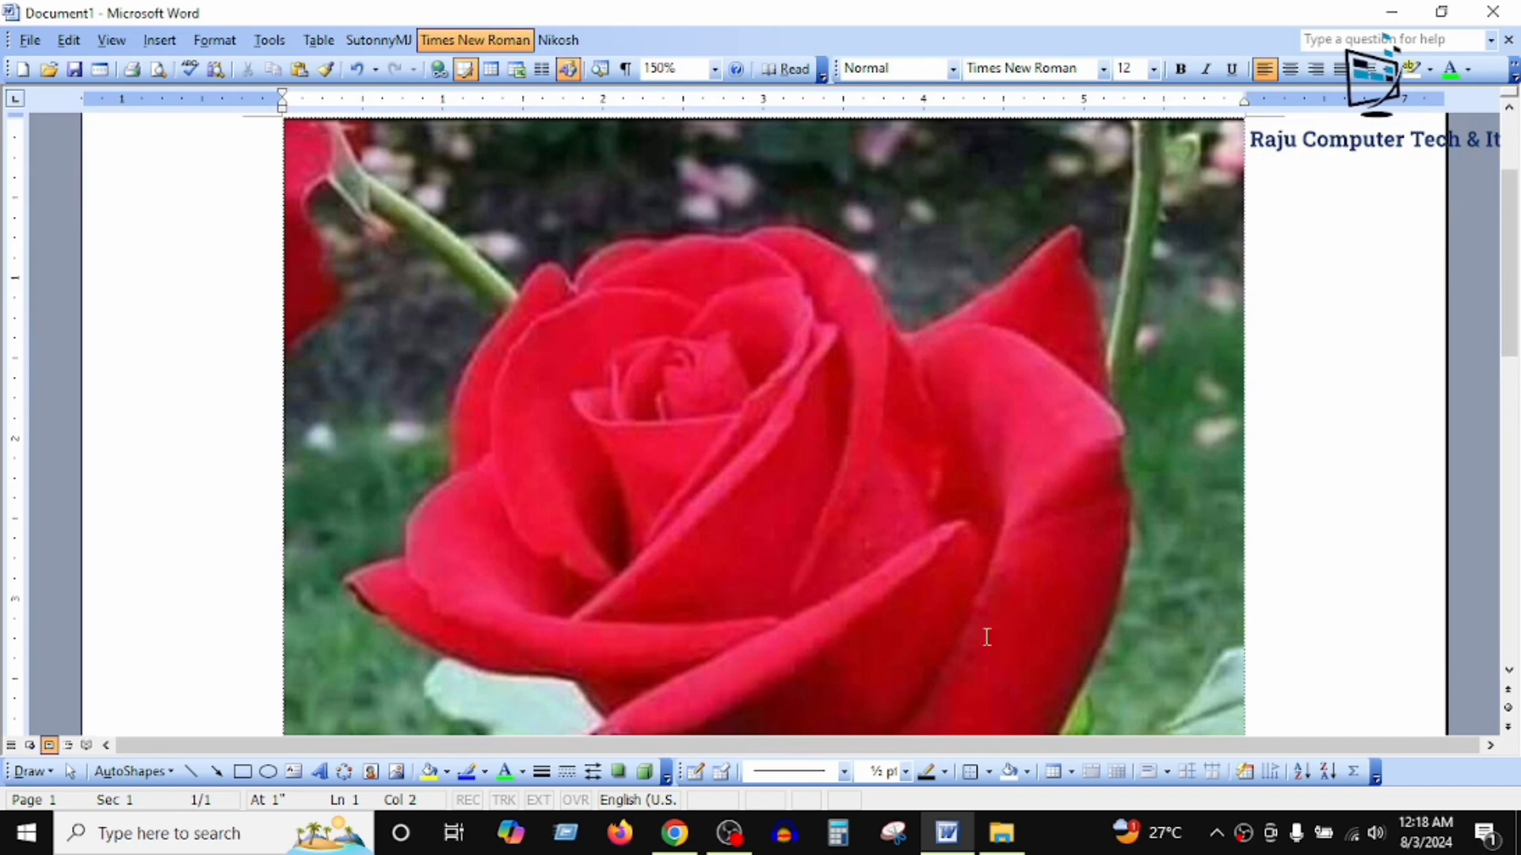
# Step: Display the Picture toolbar and place it just above the inserted rose picture
pyautogui.scroll(3, 816, 379)
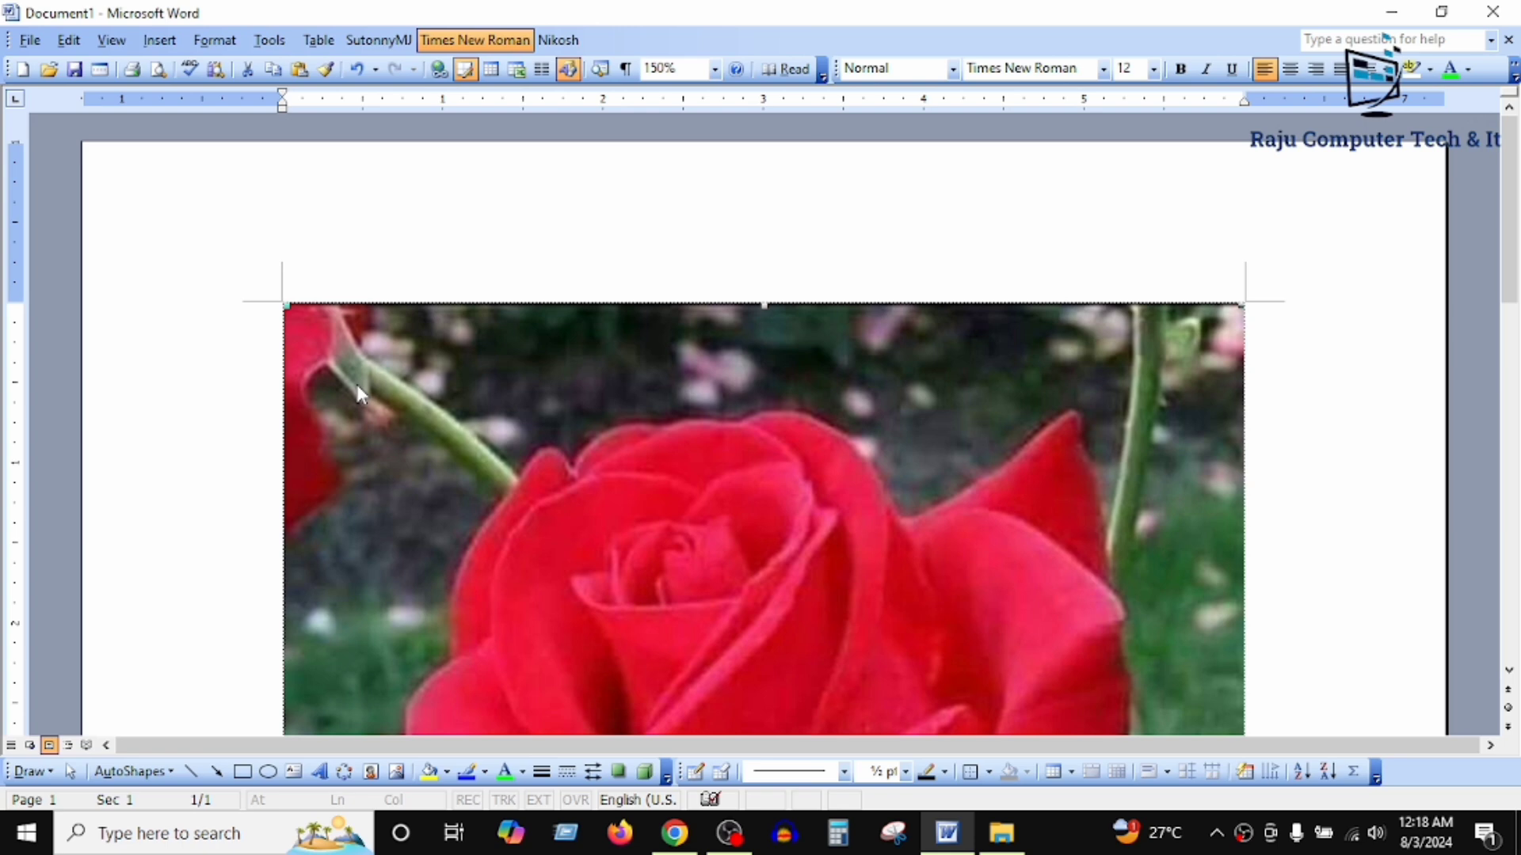
pyautogui.click(174, 46)
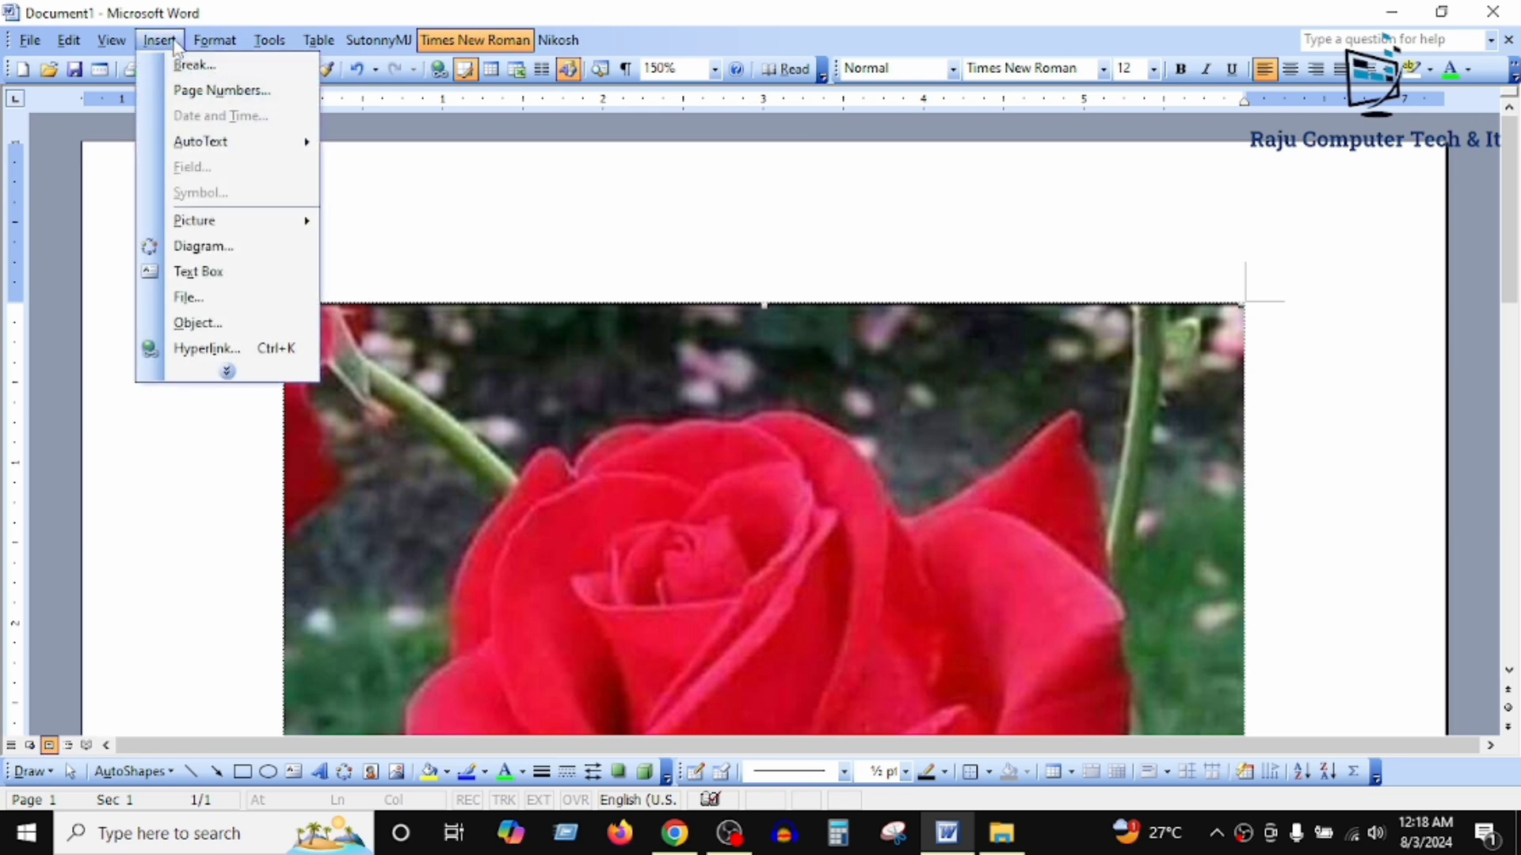
pyautogui.moveTo(115, 43)
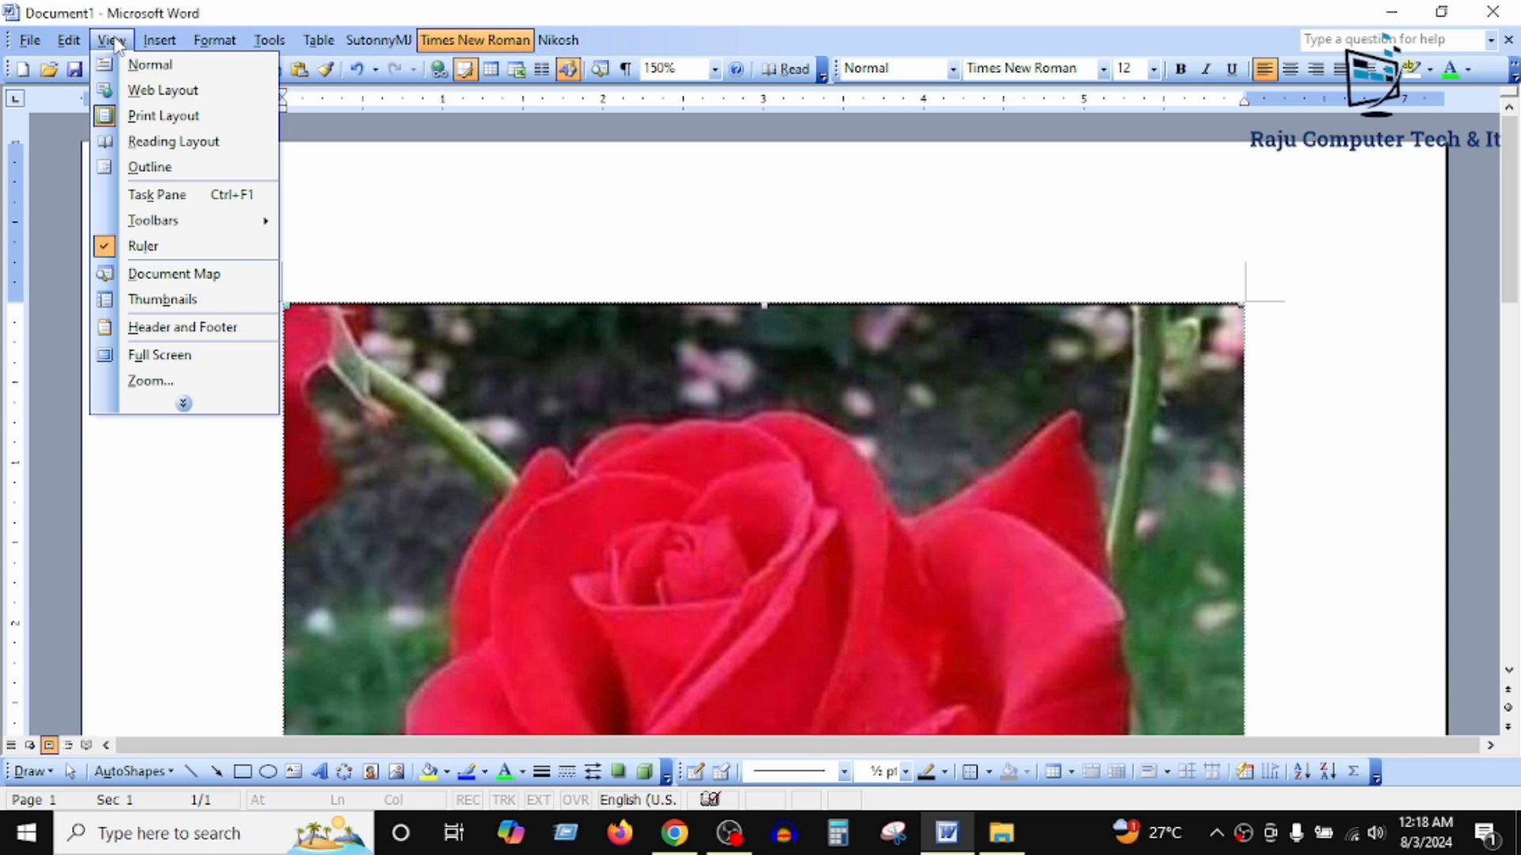
pyautogui.moveTo(167, 231)
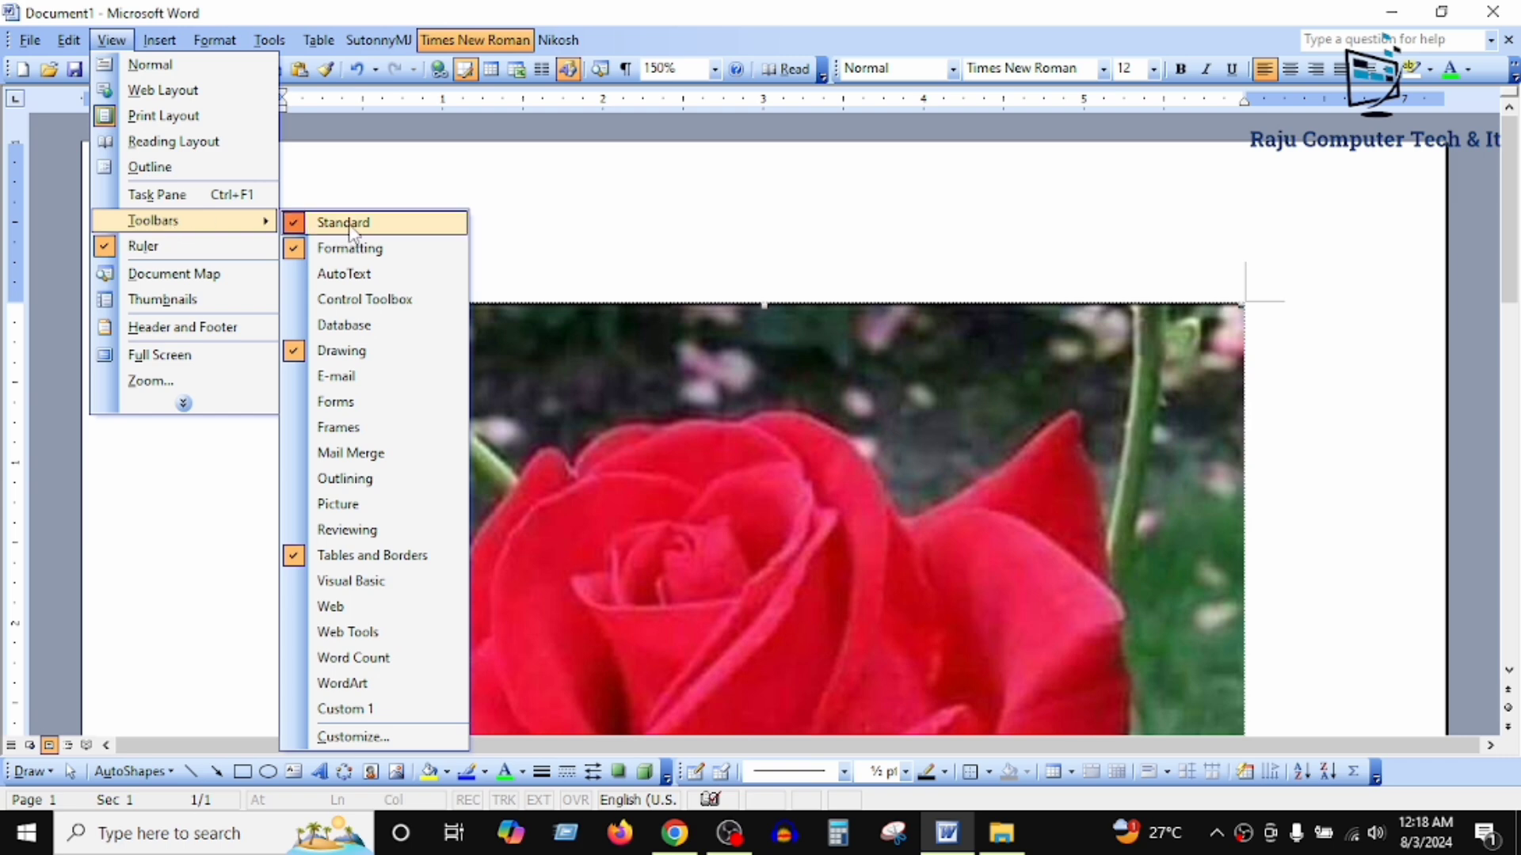
pyautogui.click(378, 512)
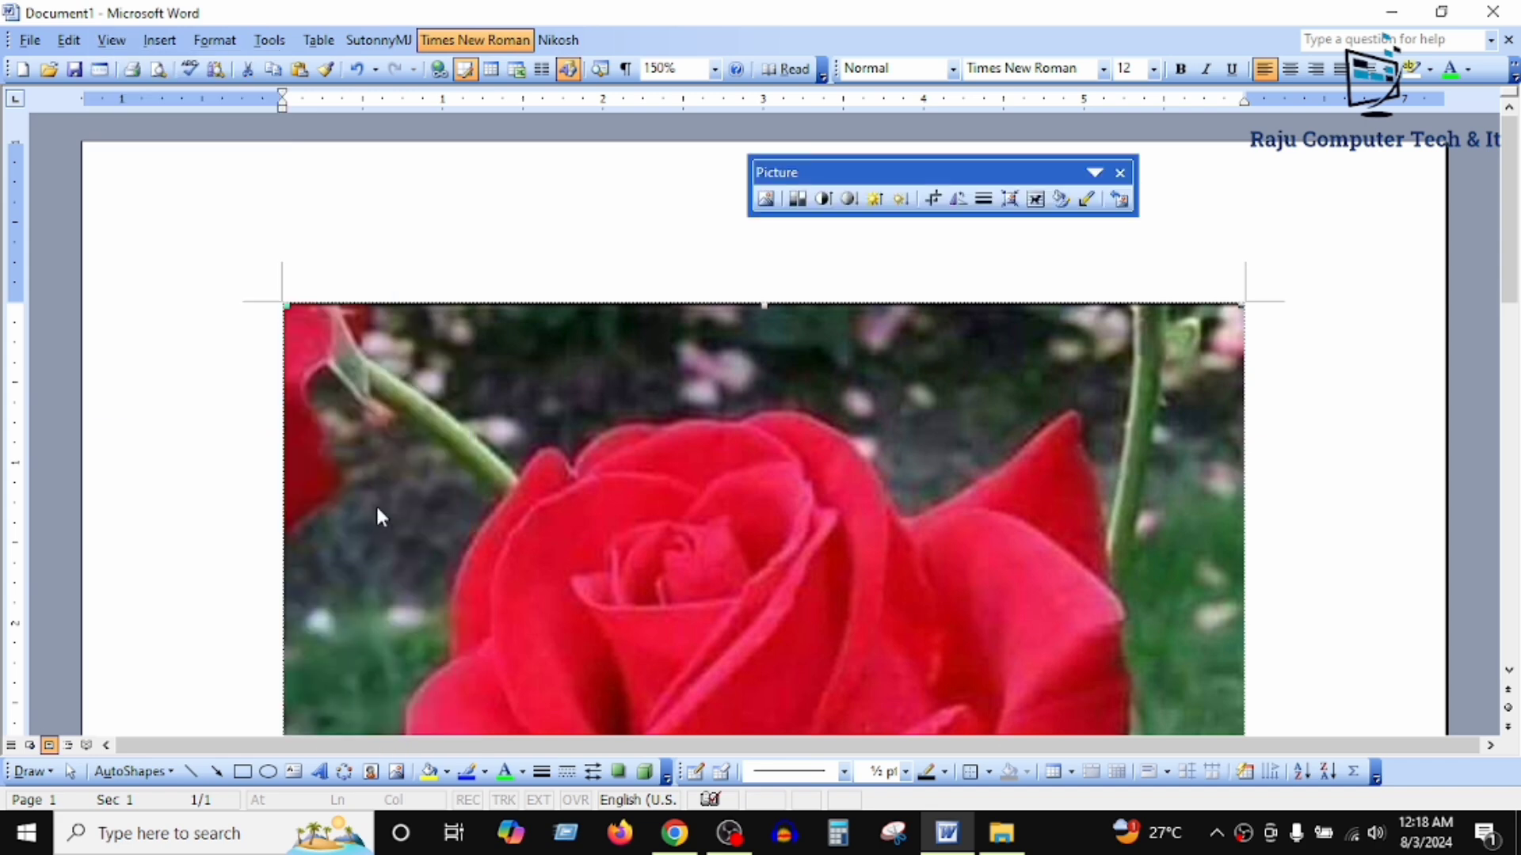
pyautogui.moveTo(812, 179); pyautogui.dragTo(449, 178)
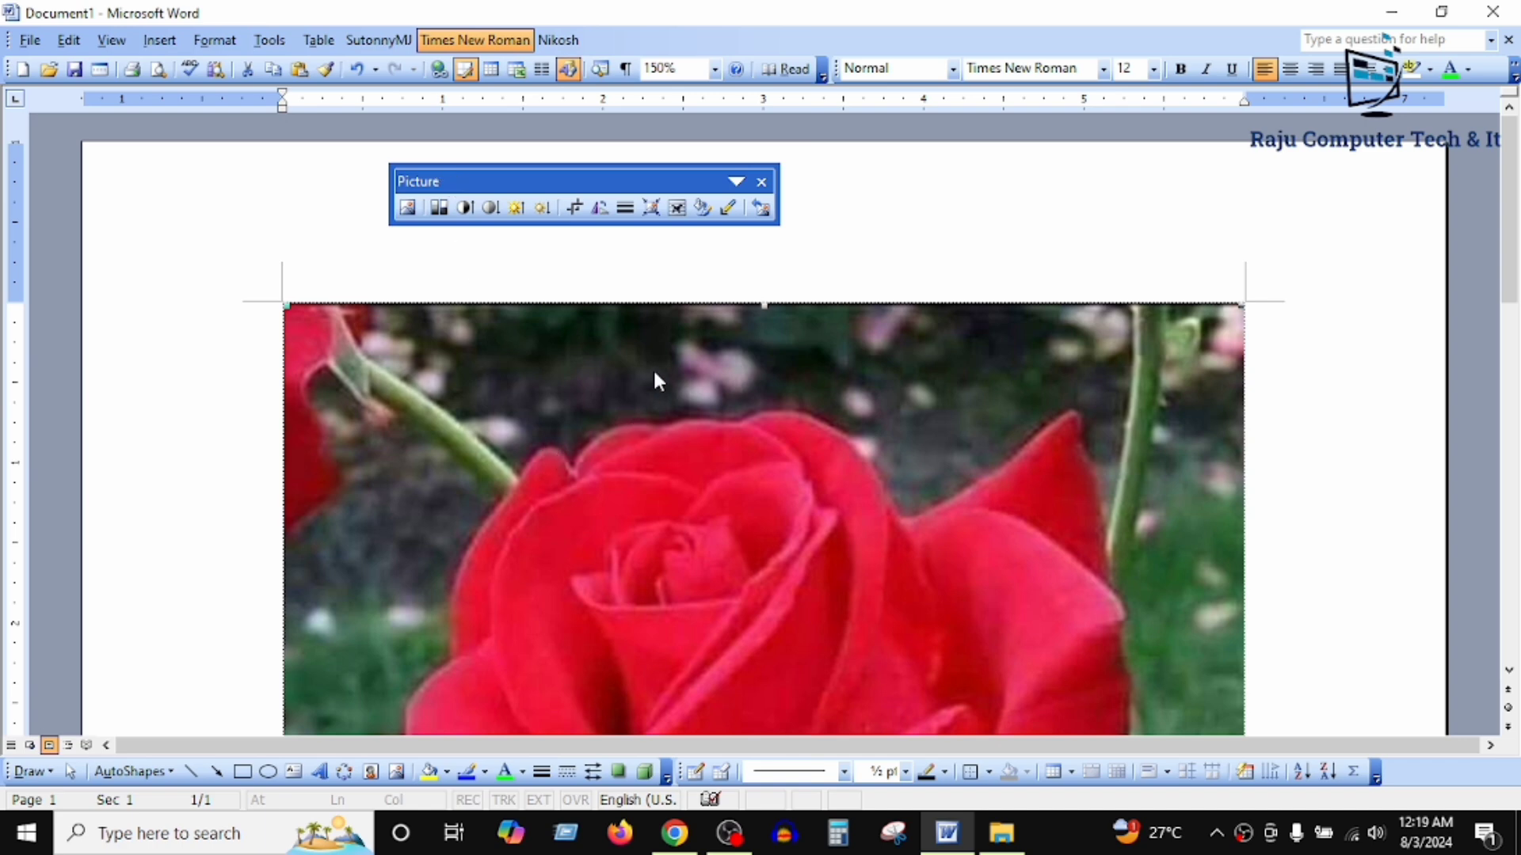
# Step: Set the rose picture's text wrapping to Behind Text
pyautogui.click(676, 208)
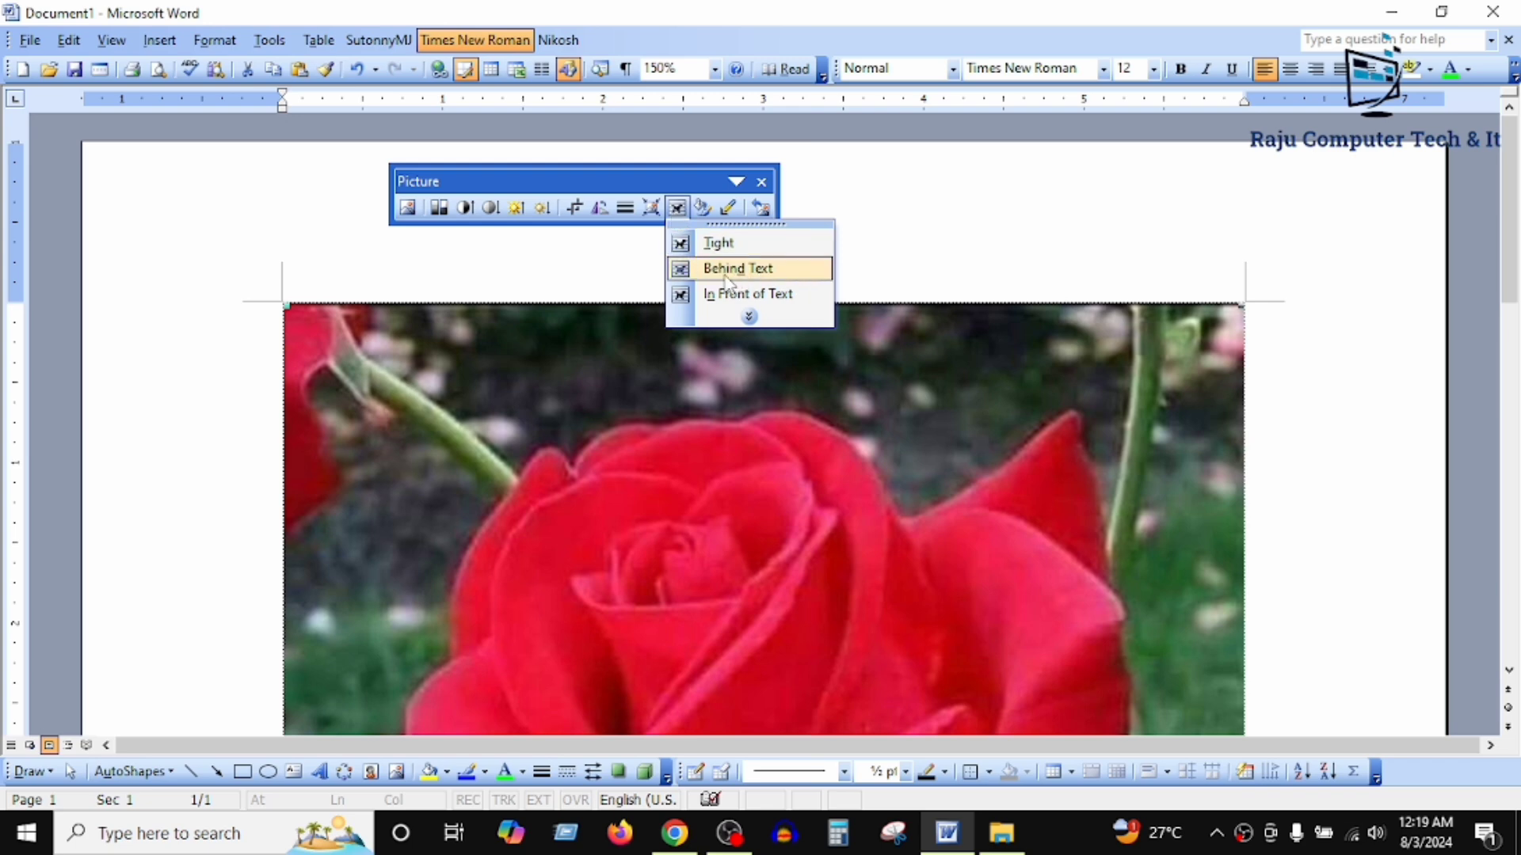
pyautogui.click(796, 277)
pyautogui.scroll(-3, 1162, 425)
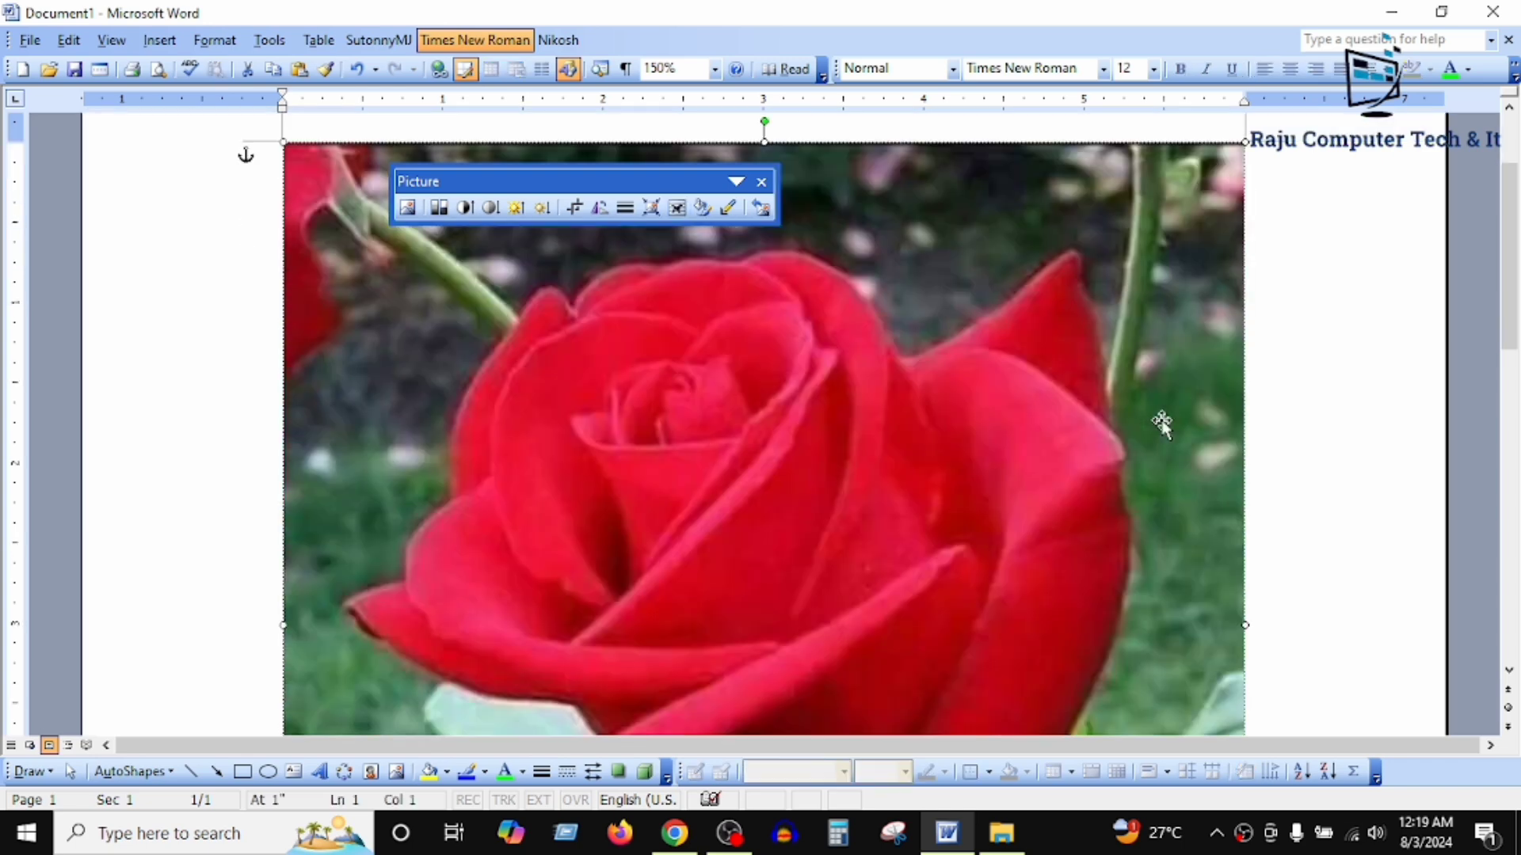
pyautogui.scroll(3, 1068, 340)
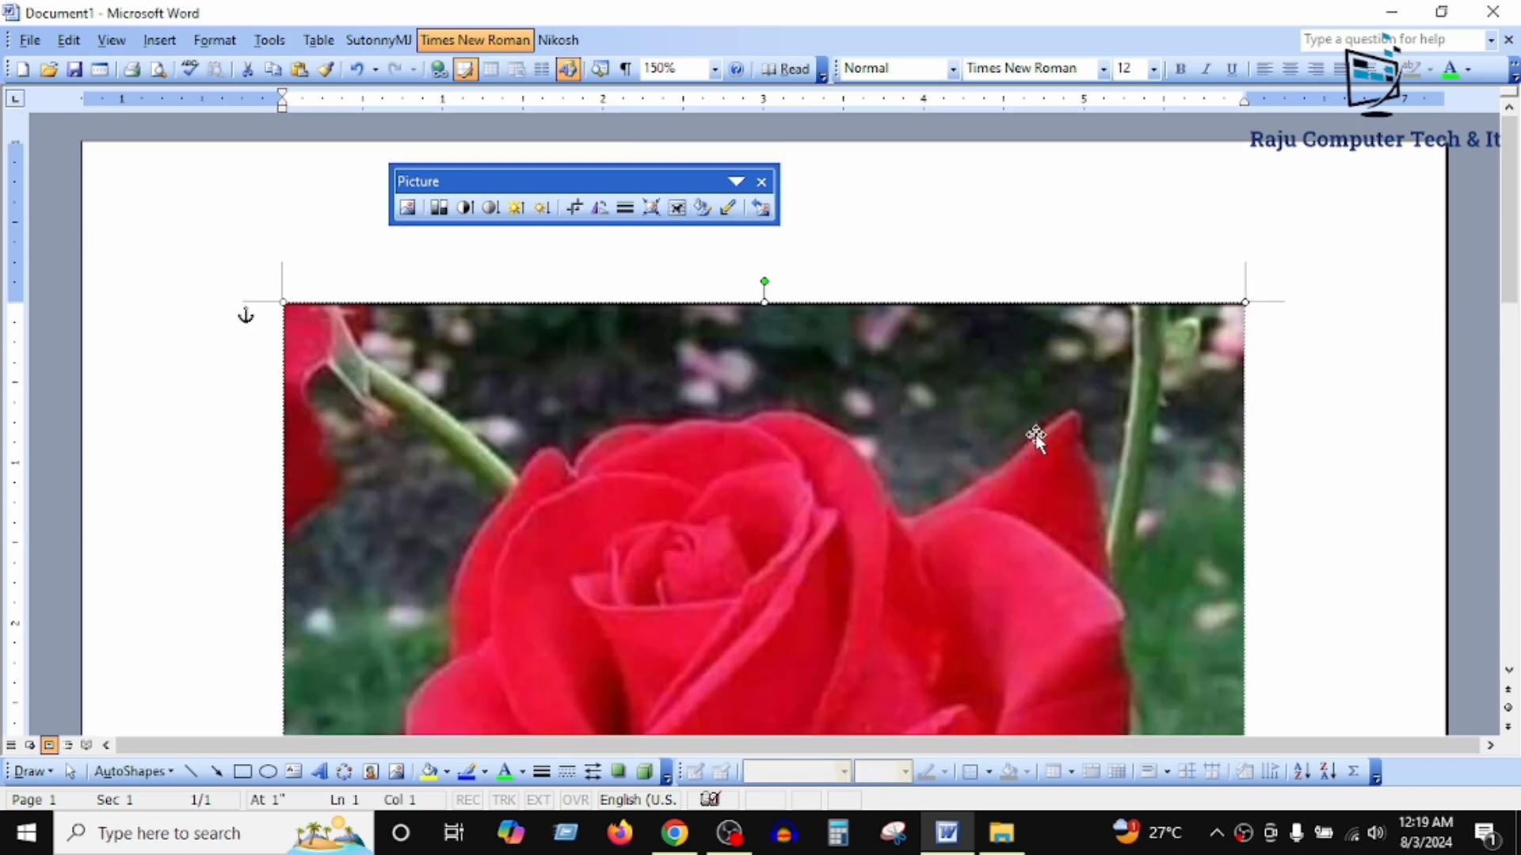
# Step: Reposition the rose picture near the page's upper-left margin corner and shrink it proportionally to about 5 inches wide
pyautogui.moveTo(981, 533); pyautogui.dragTo(737, 485)
pyautogui.scroll(-5, 692, 543)
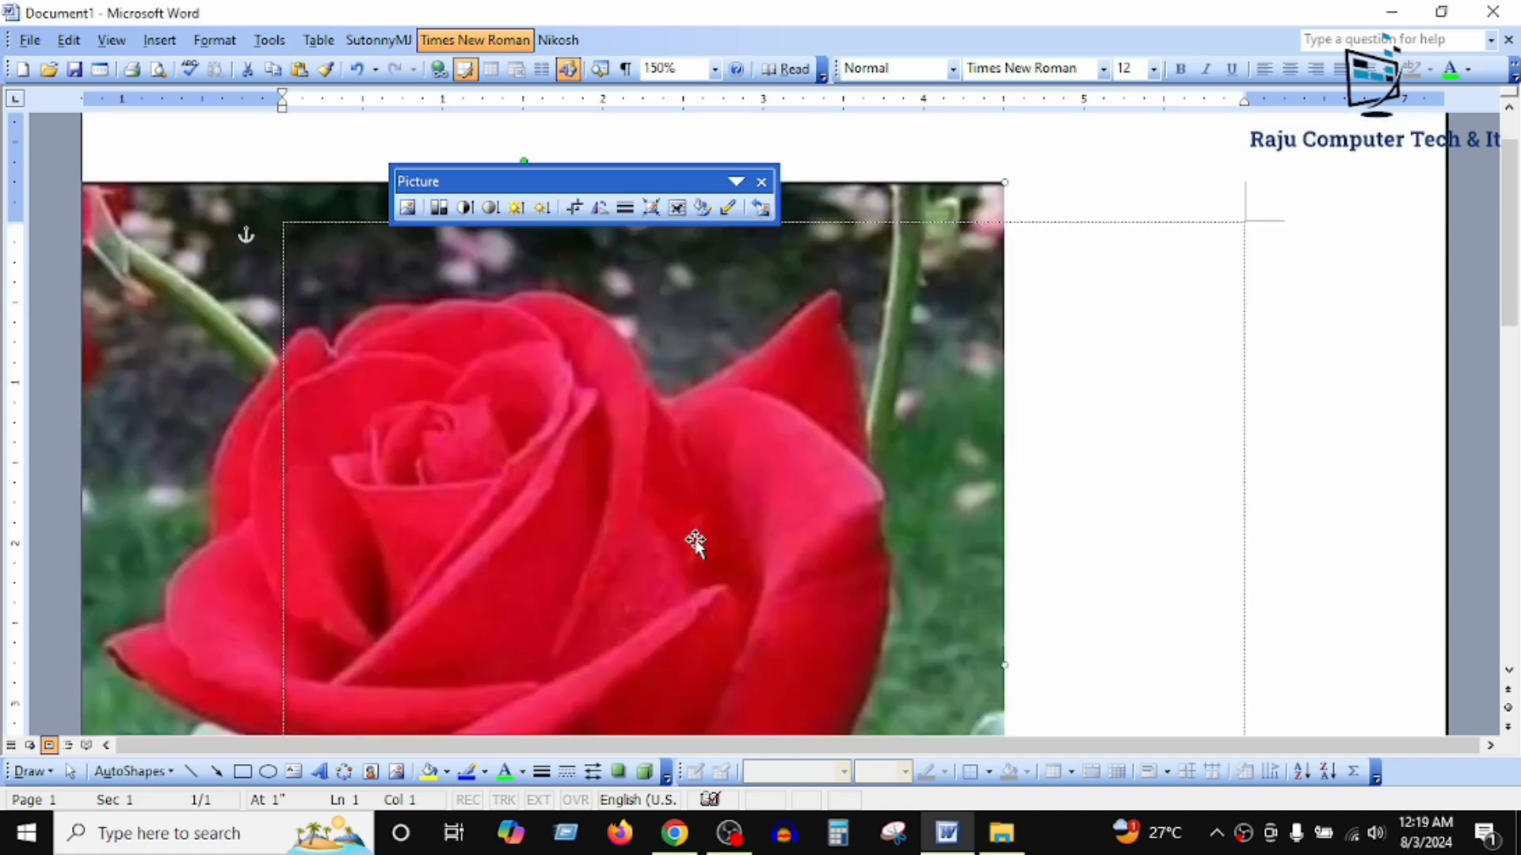
pyautogui.scroll(5, 697, 542)
pyautogui.moveTo(709, 536); pyautogui.dragTo(891, 516)
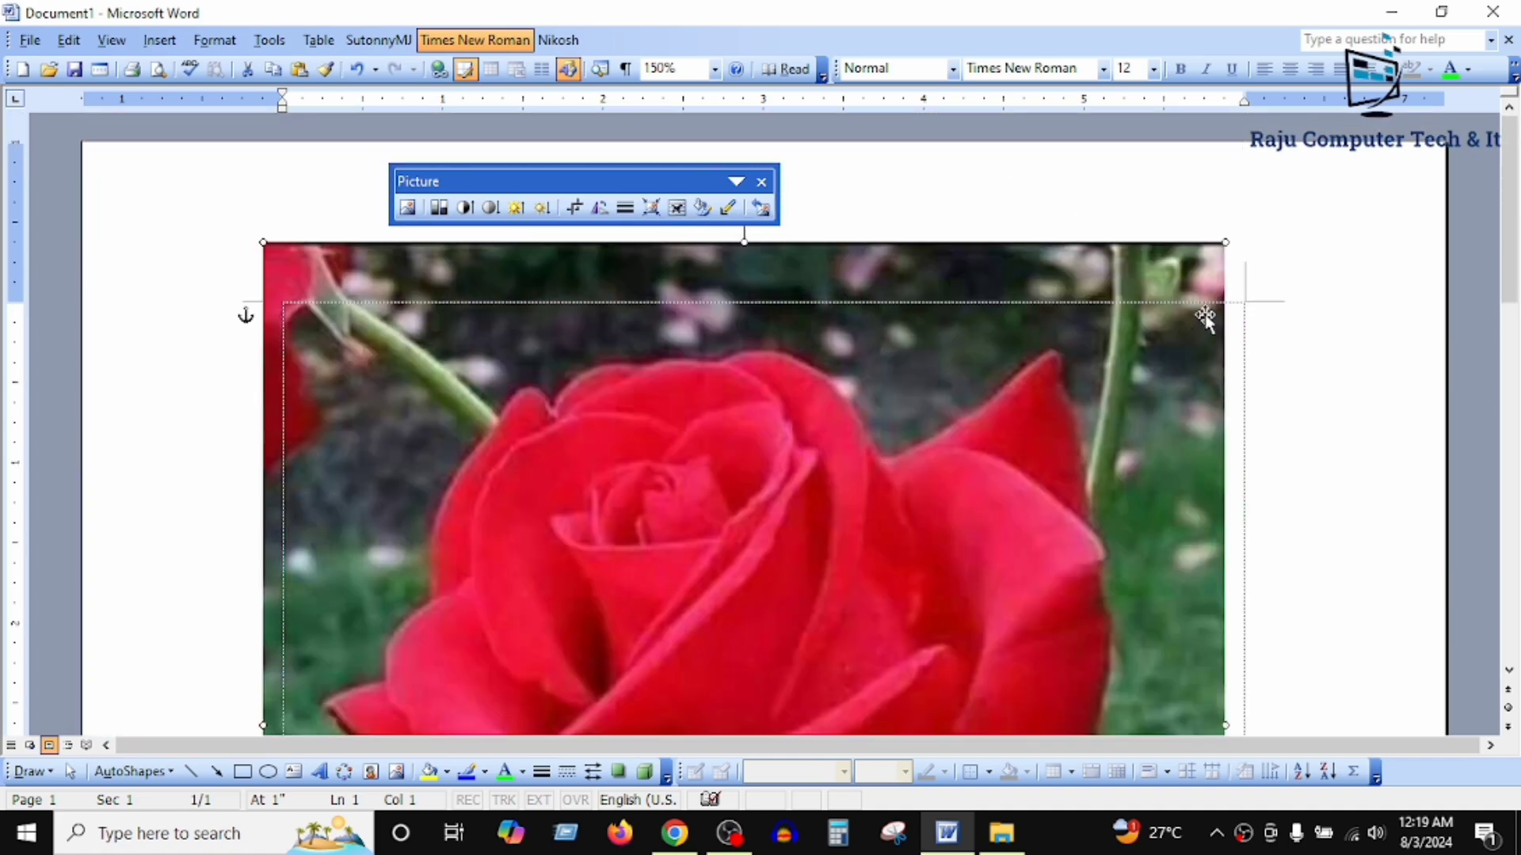
pyautogui.moveTo(1224, 237); pyautogui.dragTo(1066, 403)
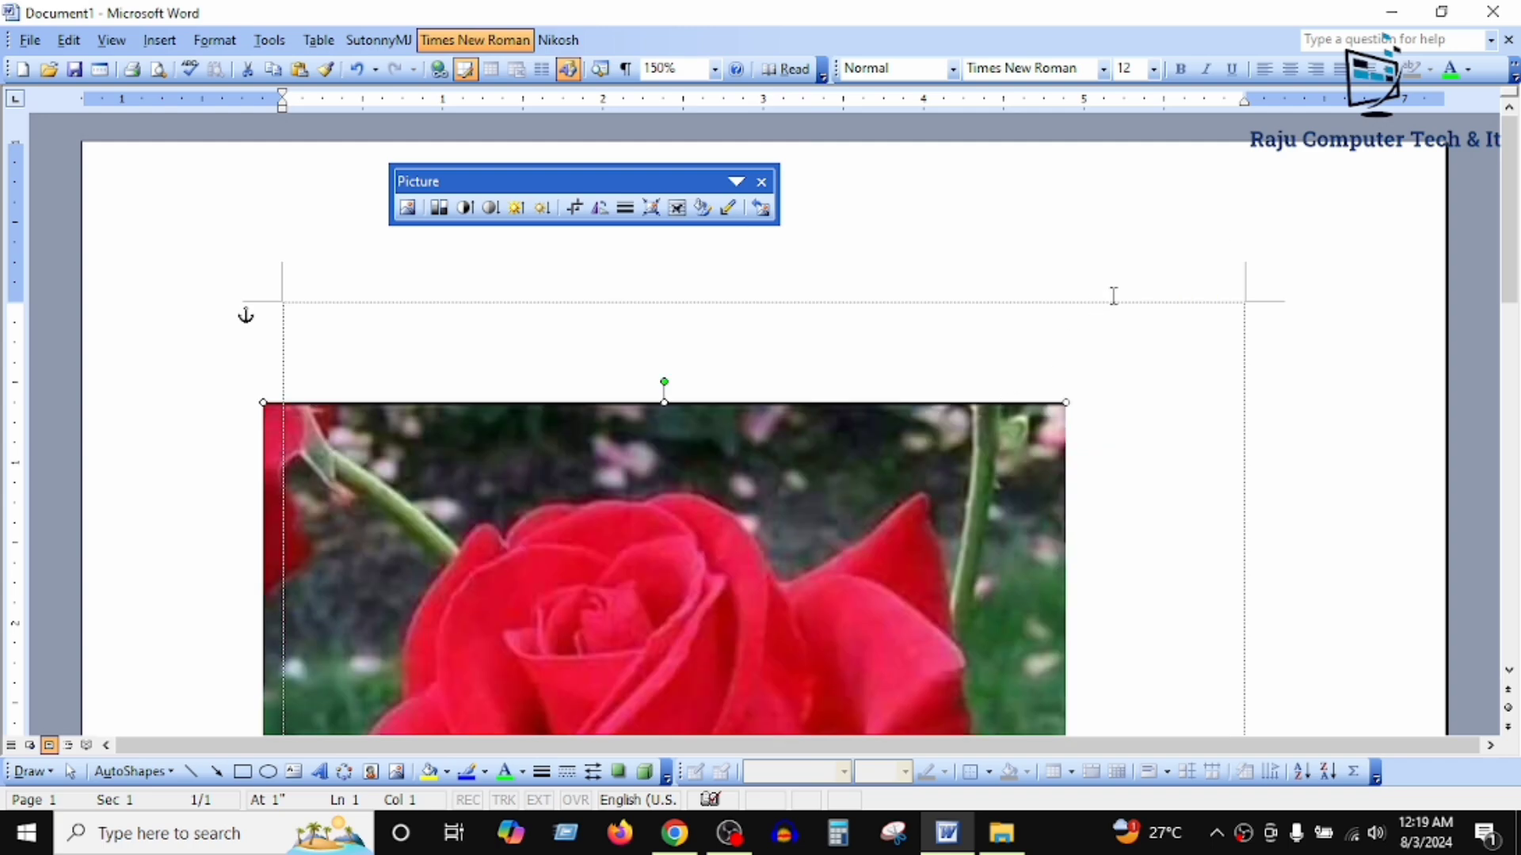
# Step: Shrink the rose picture to about 2.8 inches wide and place it just inside the page's upper-left margin corner
pyautogui.keyDown('ctrl'); pyautogui.scroll(-3, 1113, 296); pyautogui.keyUp('ctrl')
pyautogui.scroll(3, 1086, 336)
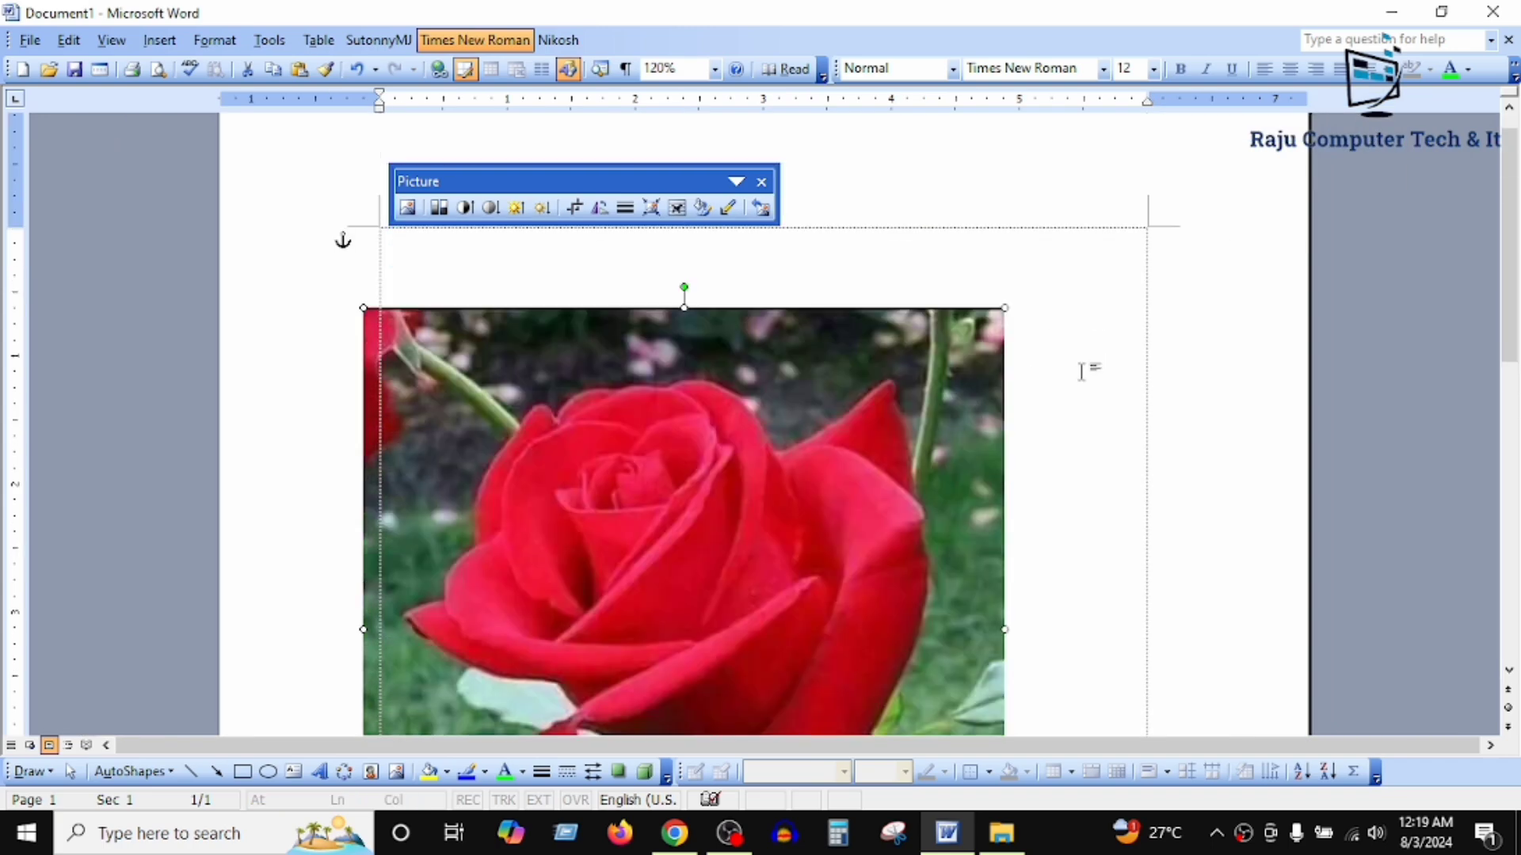
pyautogui.keyDown('ctrl'); pyautogui.scroll(-2, 1054, 302); pyautogui.keyUp('ctrl')
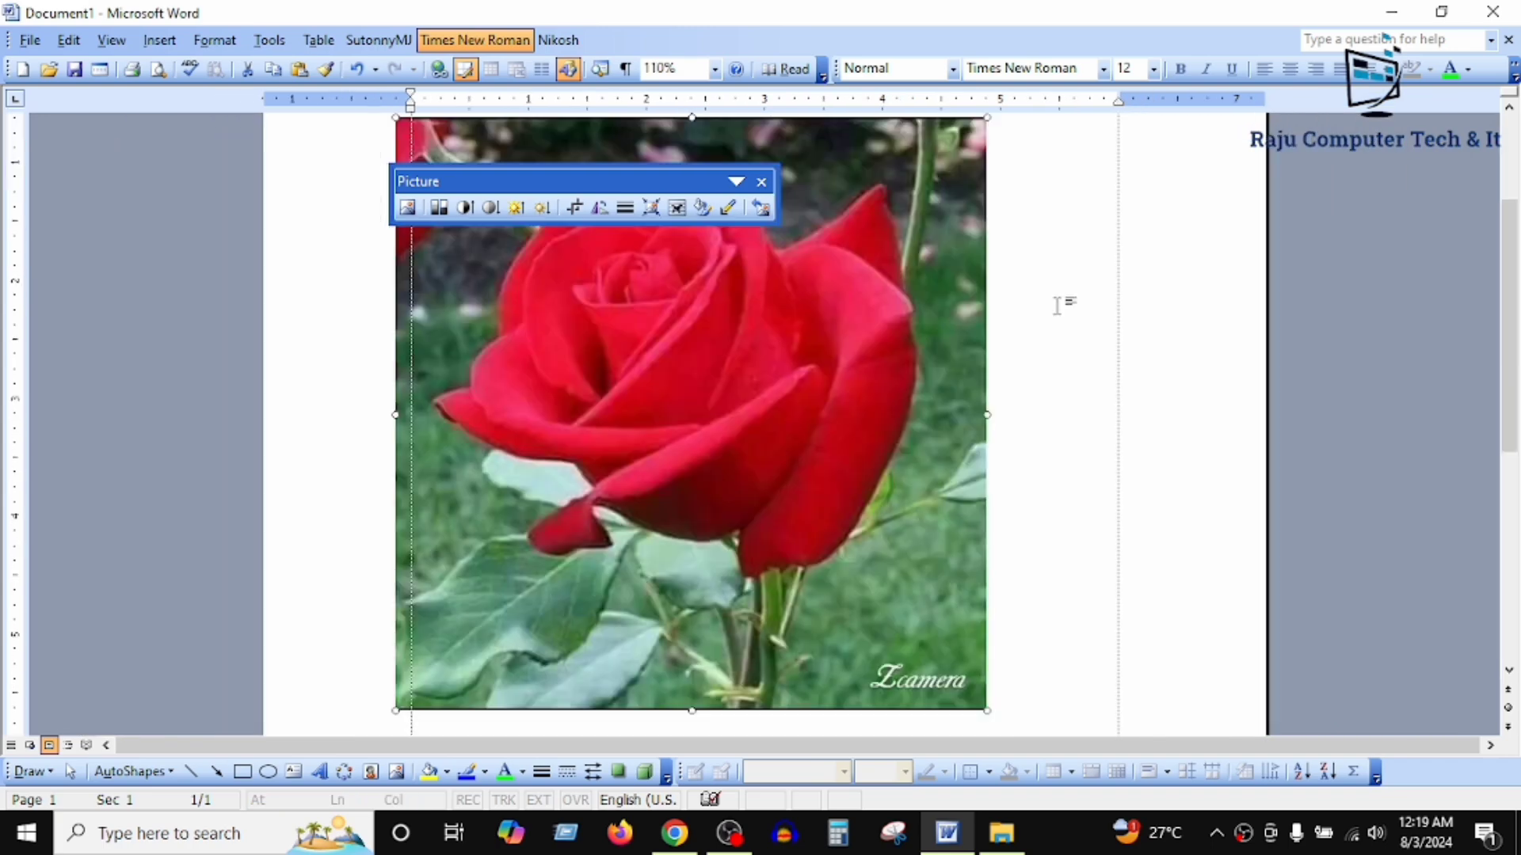
pyautogui.moveTo(771, 461); pyautogui.dragTo(905, 368)
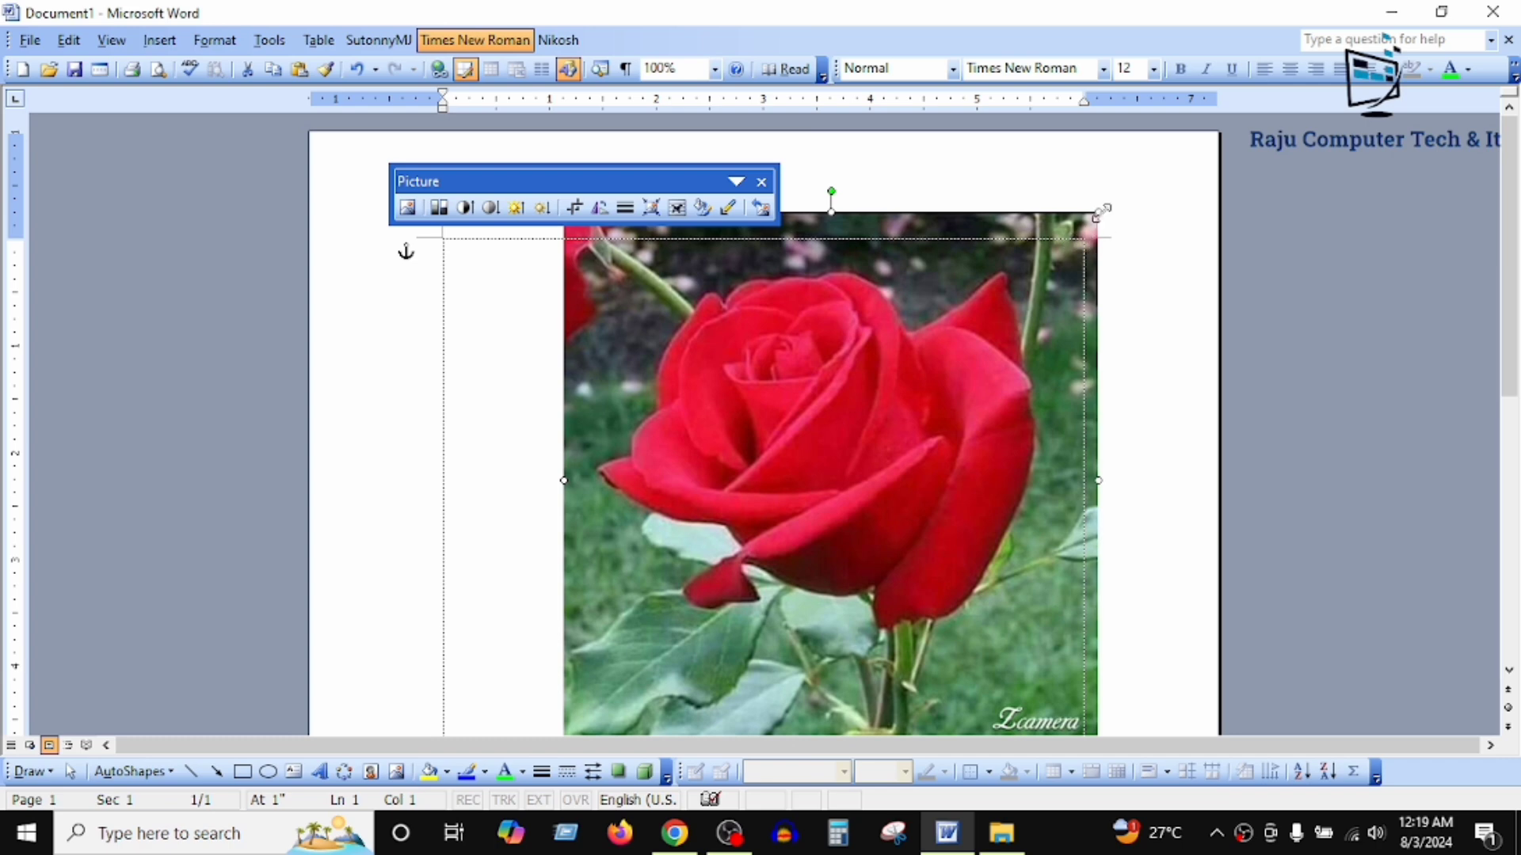
pyautogui.moveTo(1094, 215); pyautogui.dragTo(792, 452)
pyautogui.moveTo(721, 582); pyautogui.dragTo(640, 396)
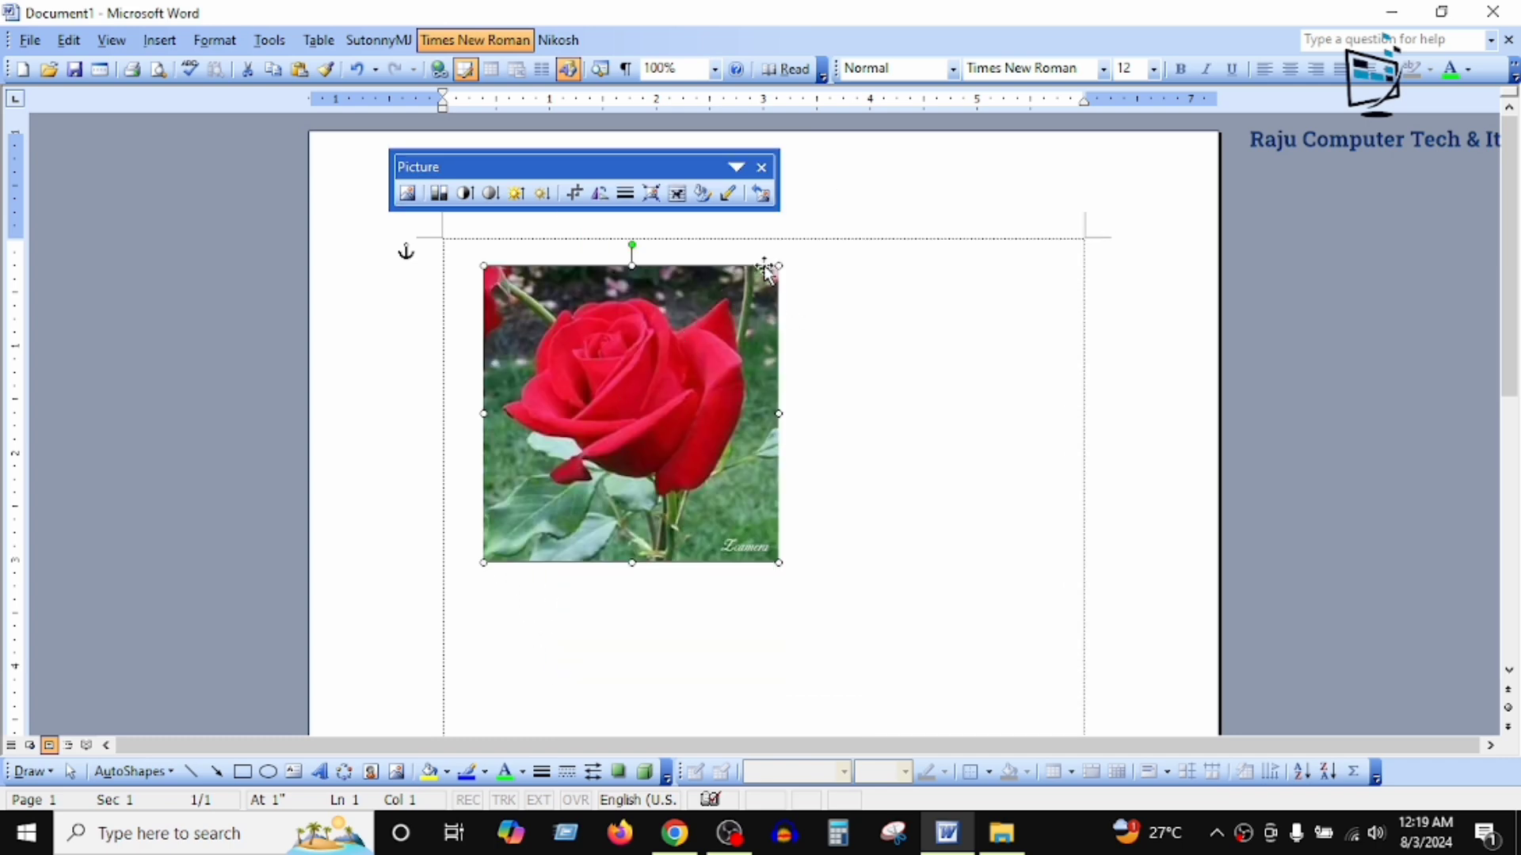
# Step: Enlarge the rose picture from its upper-right corner to about 4.4 inches wide, and reduce it to about 2.9 inches
pyautogui.moveTo(777, 263); pyautogui.dragTo(856, 189)
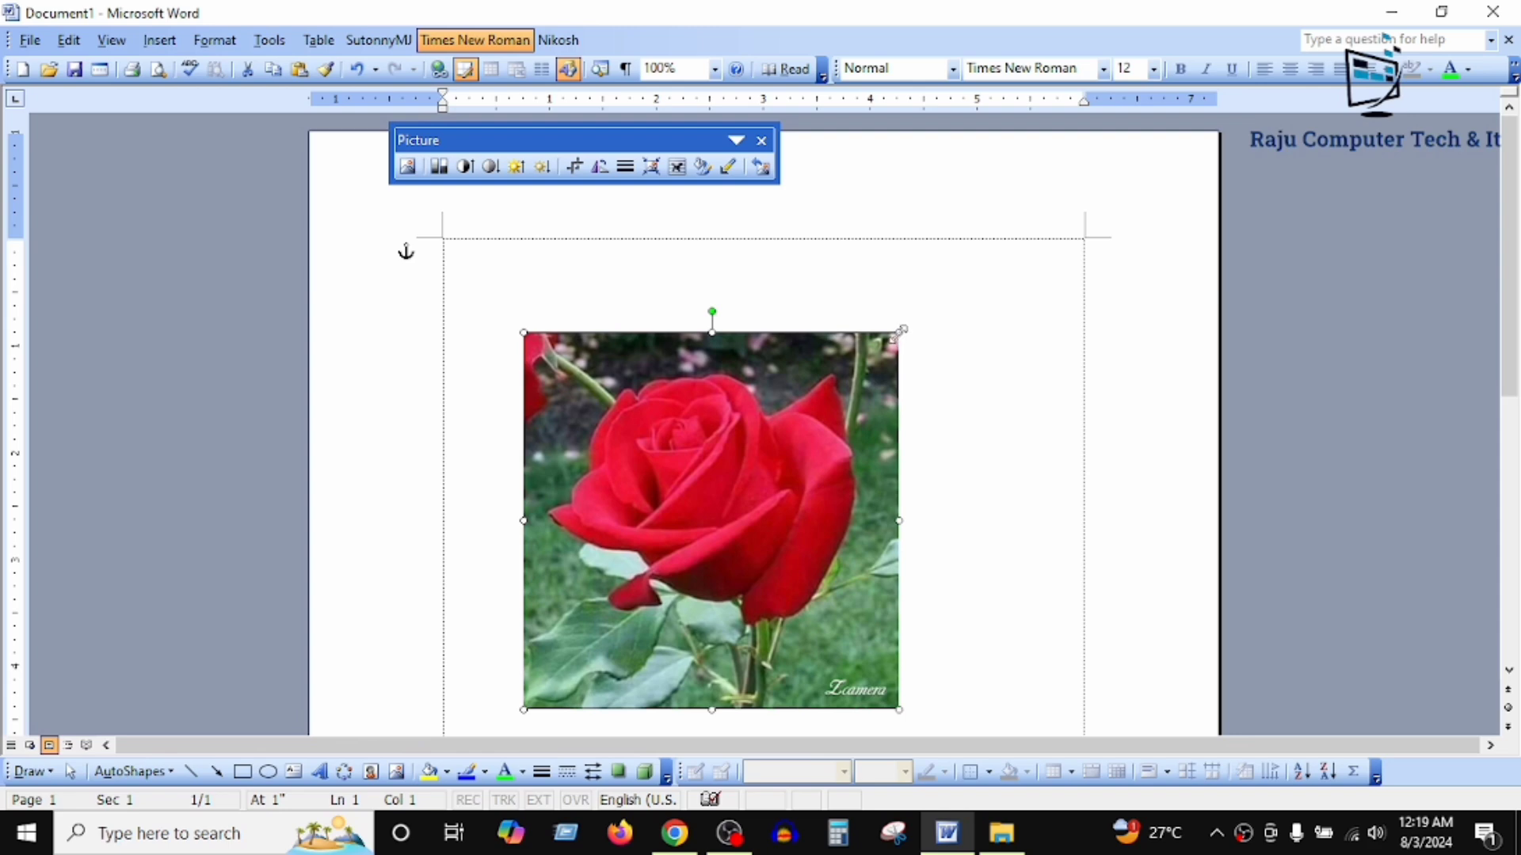
pyautogui.moveTo(902, 330); pyautogui.dragTo(984, 236)
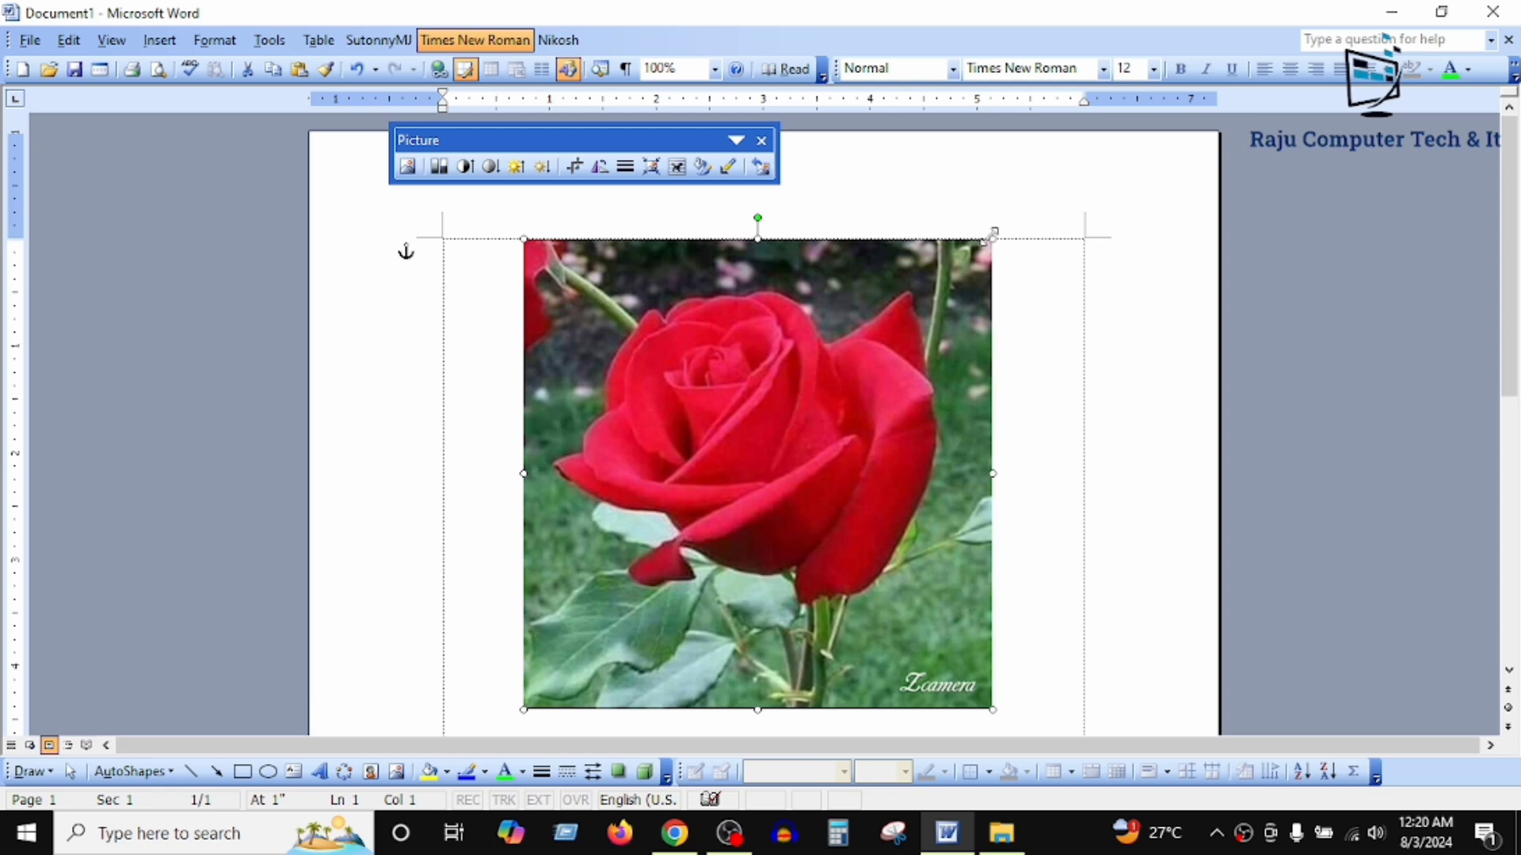
pyautogui.moveTo(990, 231); pyautogui.dragTo(808, 401)
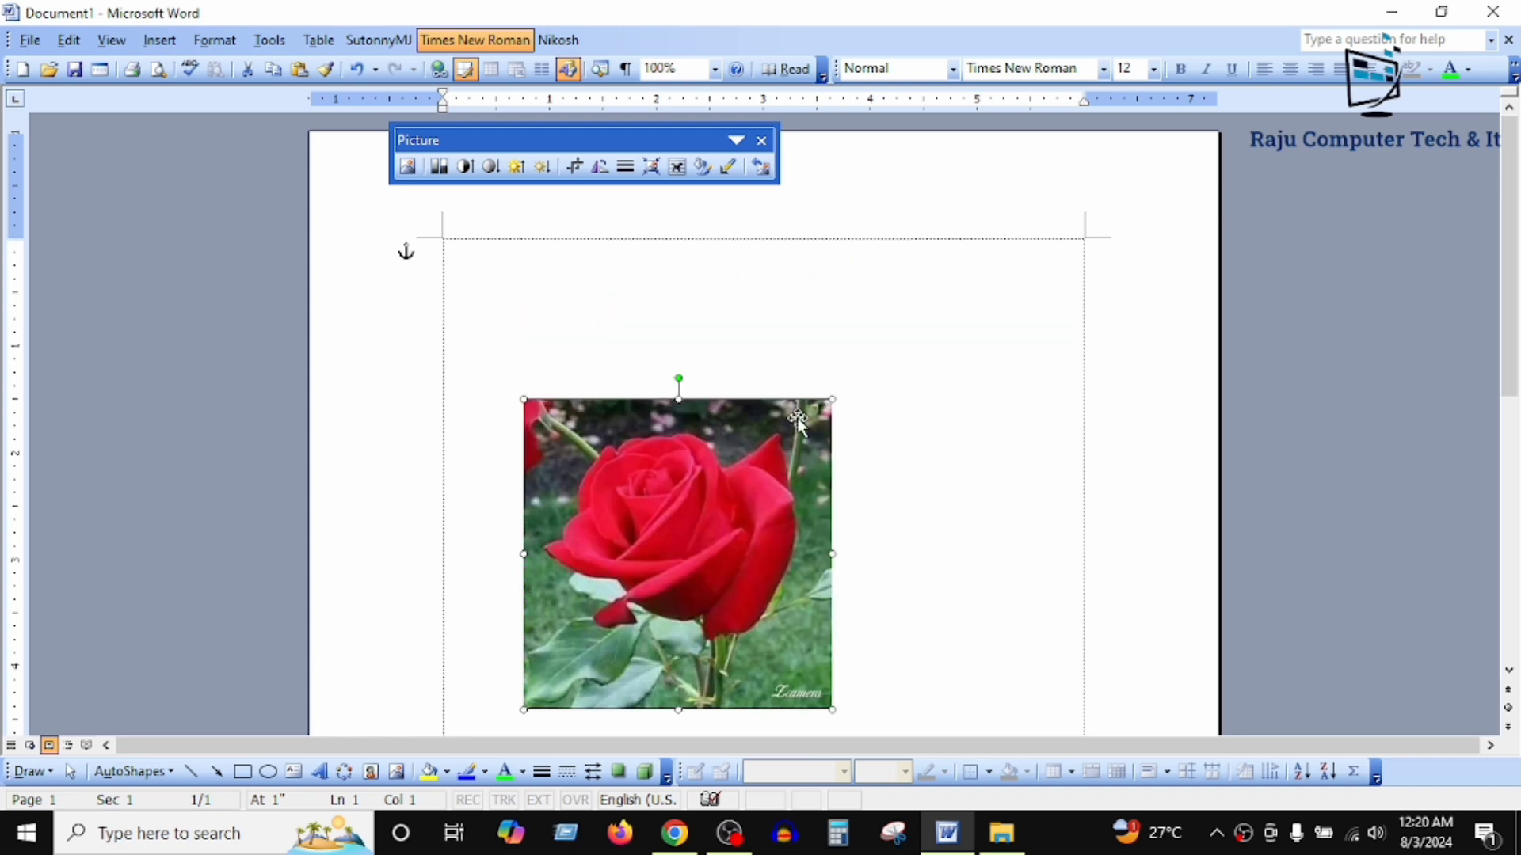
# Step: Move the rose picture up to the right side of the page so it overlaps the right margin line
pyautogui.moveTo(601, 552); pyautogui.dragTo(896, 393)
pyautogui.moveTo(899, 414); pyautogui.dragTo(902, 423)
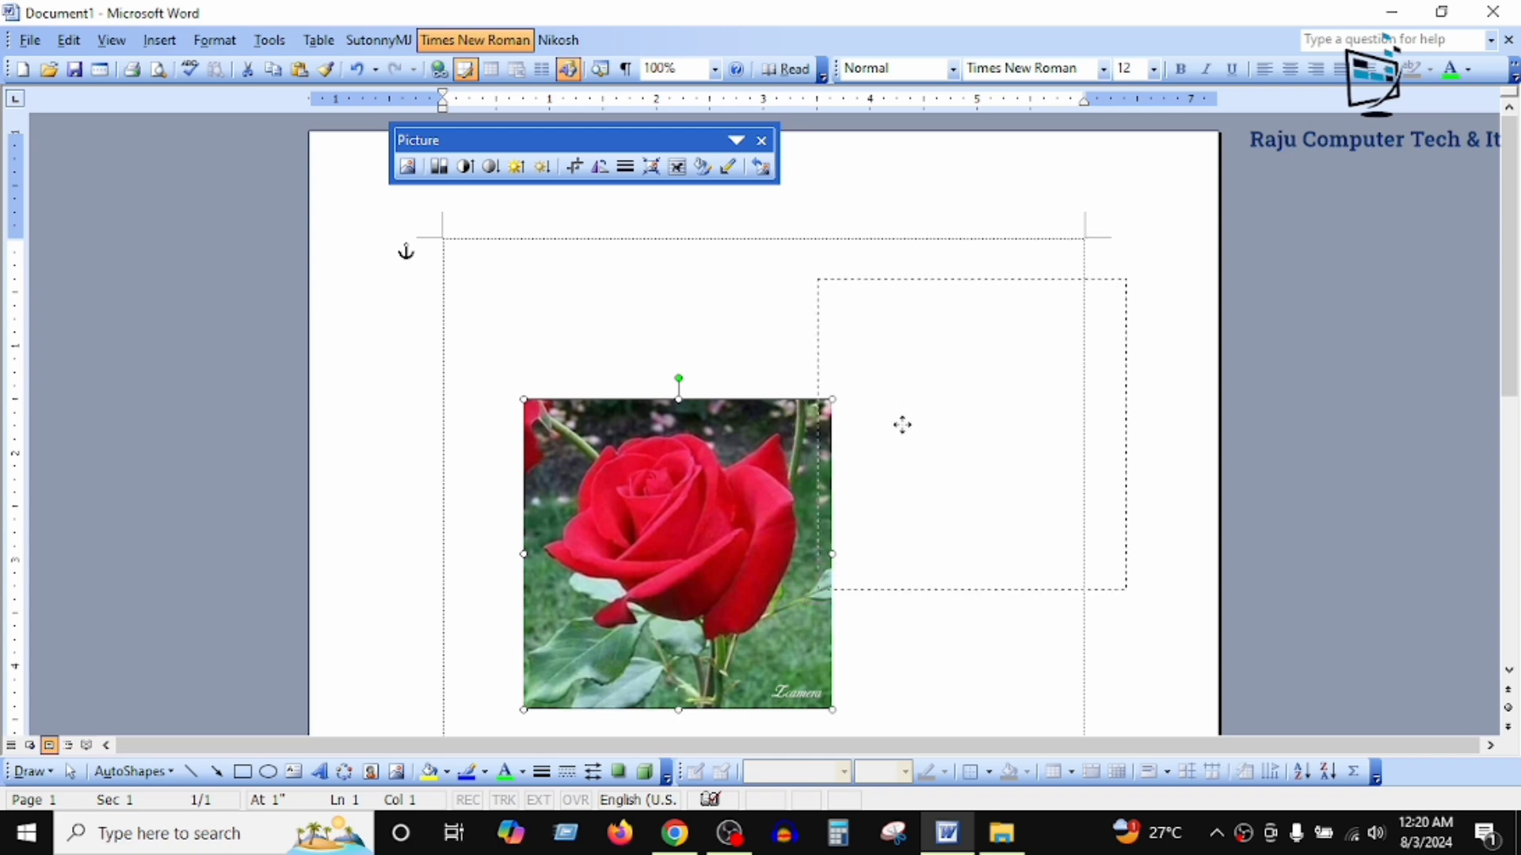
pyautogui.moveTo(902, 425); pyautogui.dragTo(903, 426)
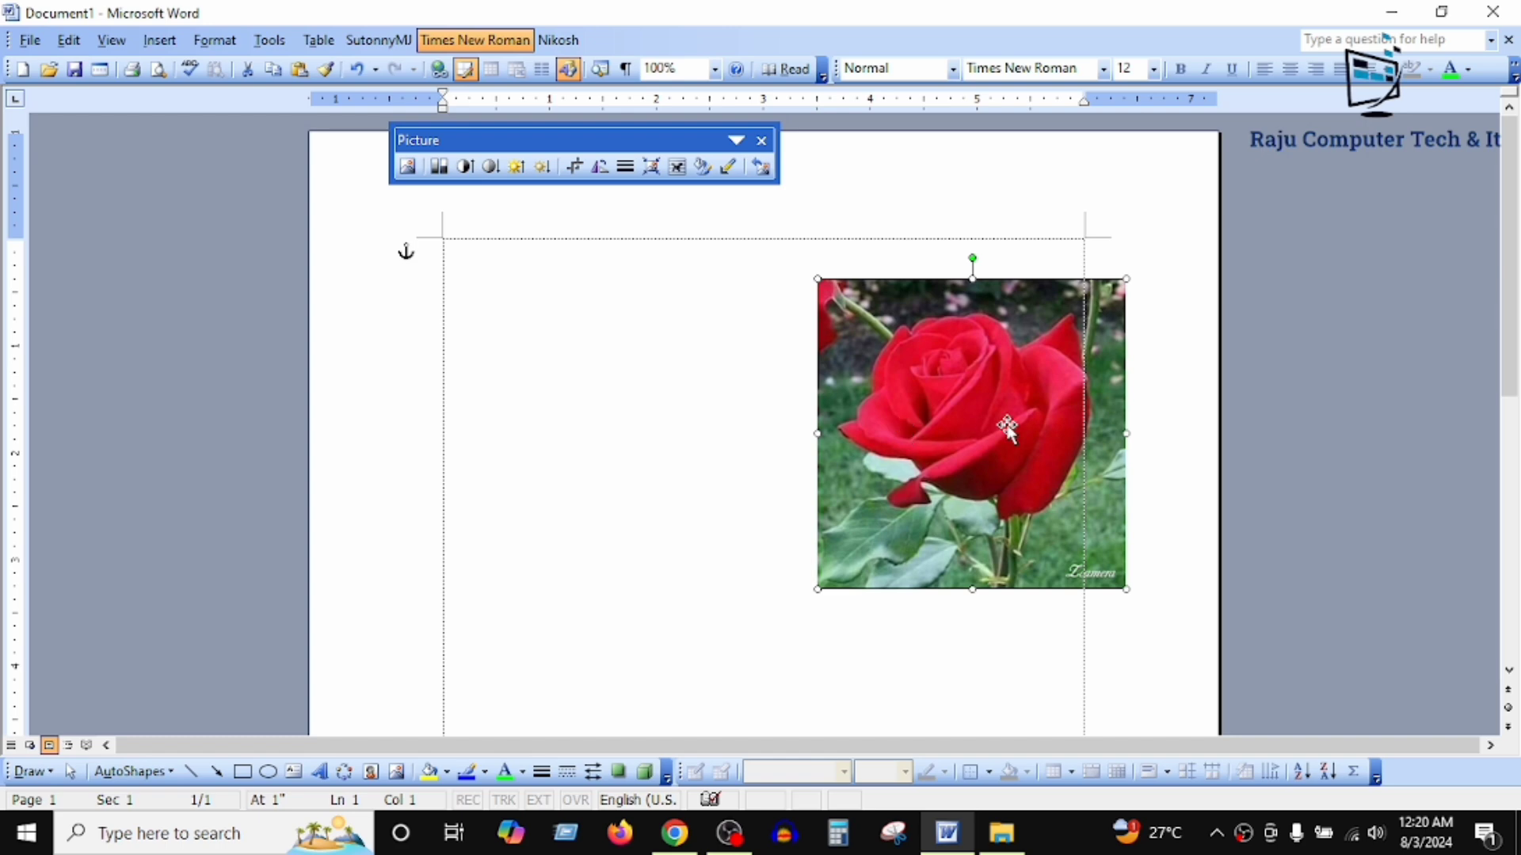
# Step: Move the rose picture inside the page margins, about 0.5 inch from the left margin and 1 inch below the top margin
pyautogui.moveTo(1006, 428); pyautogui.dragTo(780, 510)
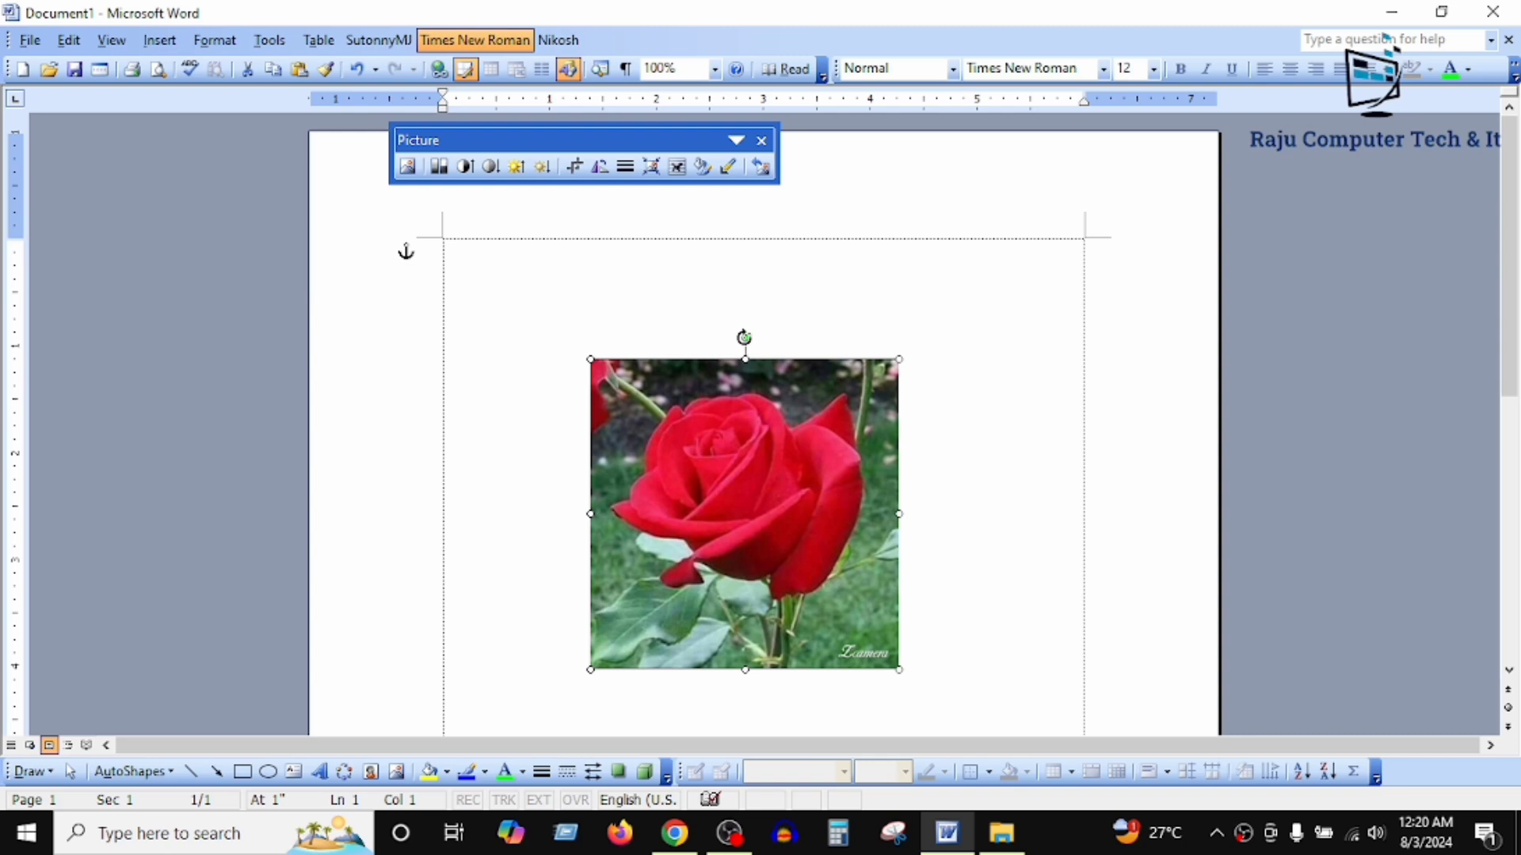
pyautogui.moveTo(744, 338)
pyautogui.mouseDown()
pyautogui.moveTo(574, 424)
pyautogui.moveTo(539, 480)
pyautogui.moveTo(621, 349)
pyautogui.moveTo(777, 335)
pyautogui.moveTo(745, 323)
pyautogui.mouseUp()
pyautogui.moveTo(727, 478); pyautogui.dragTo(584, 507)
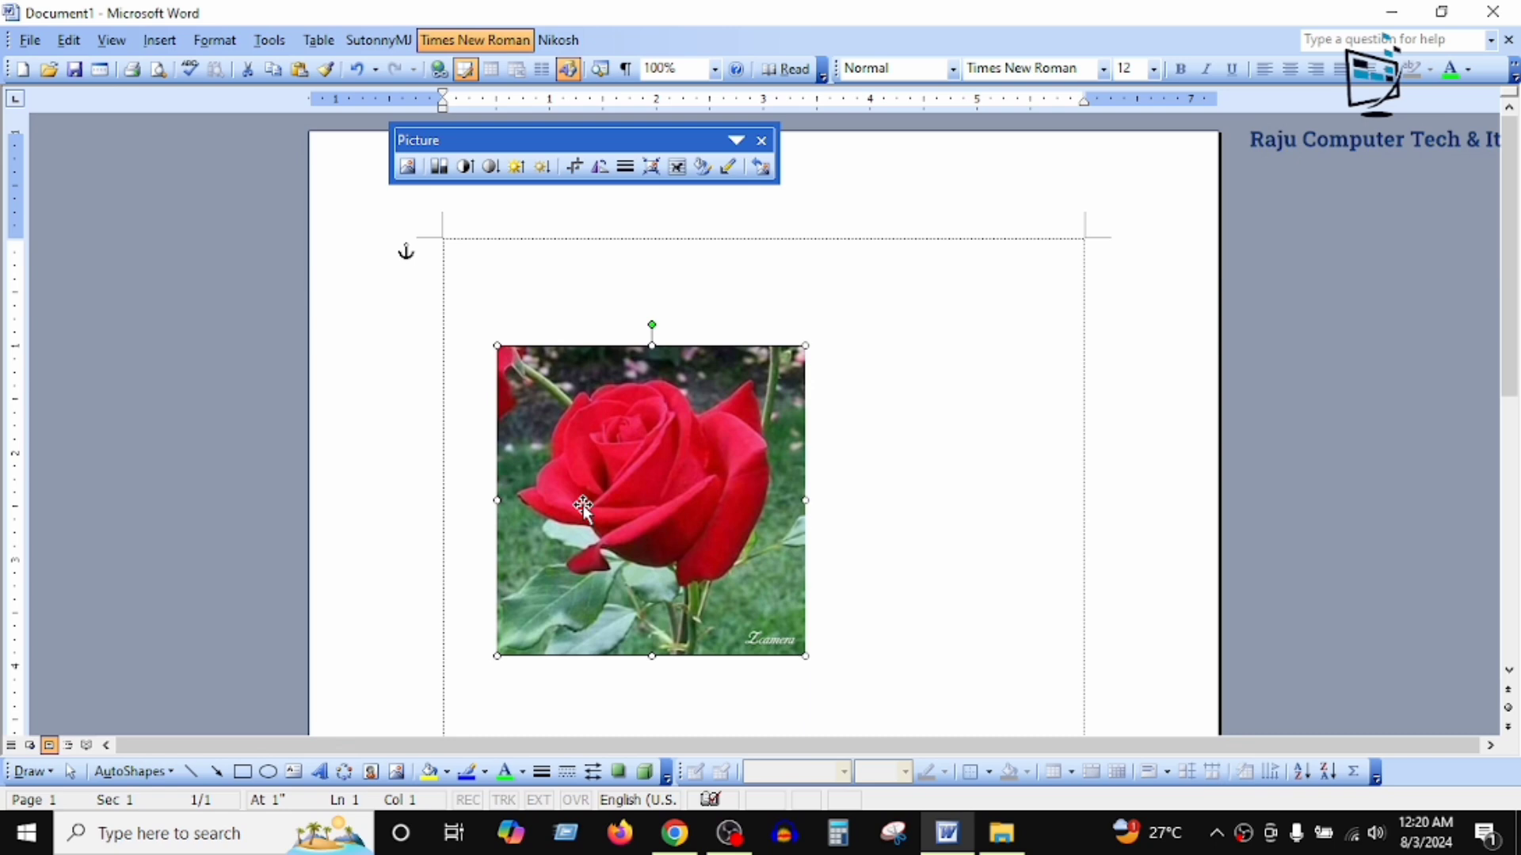
# Step: Rotate the rose picture left by 90° four times, through a full turn
pyautogui.click(600, 167)
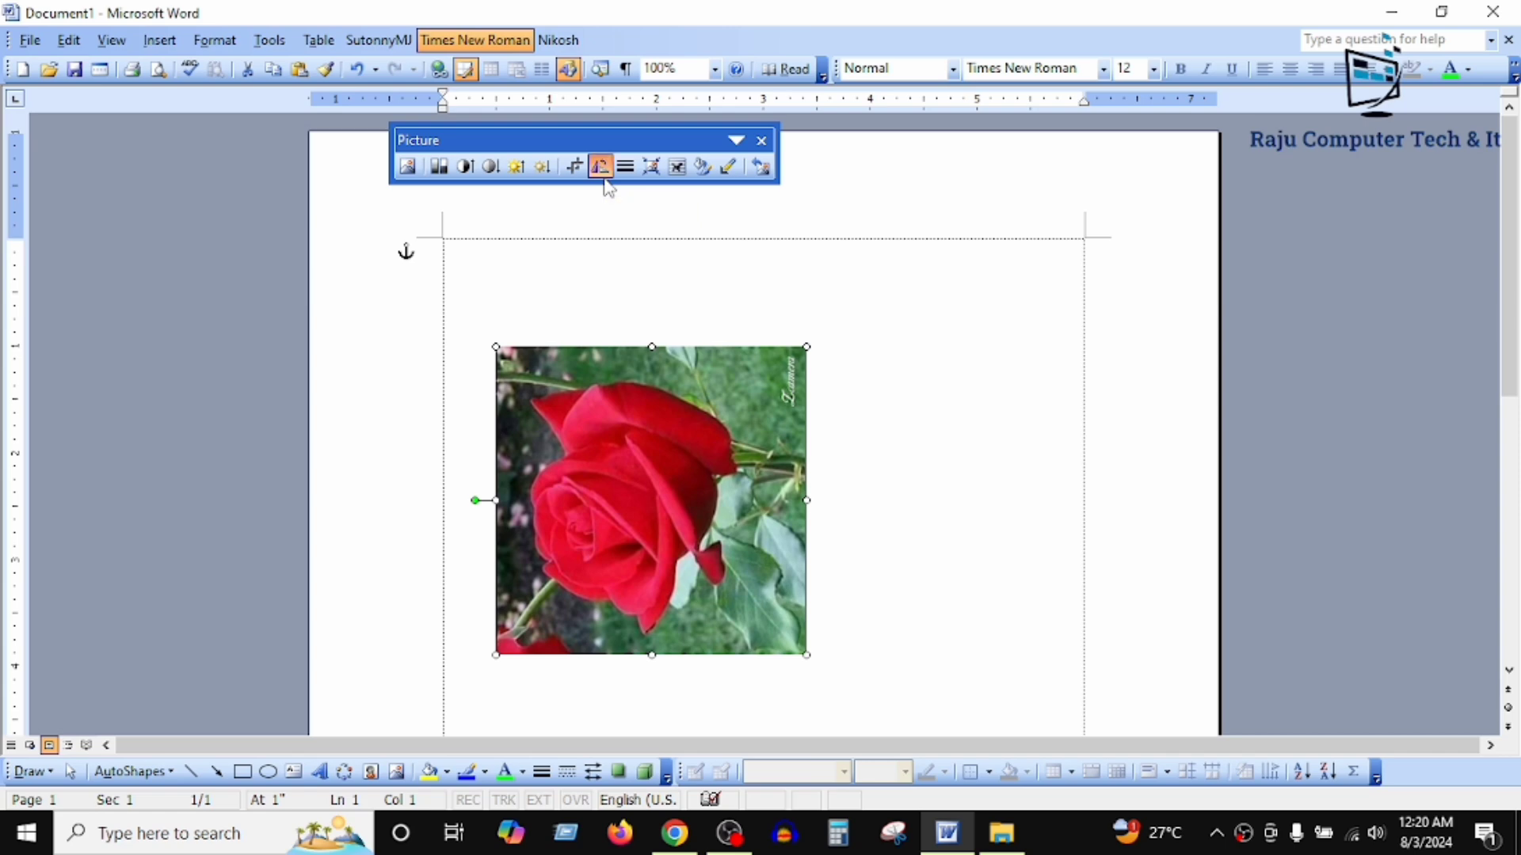
pyautogui.click(600, 167)
pyautogui.click(600, 166)
pyautogui.click(600, 166)
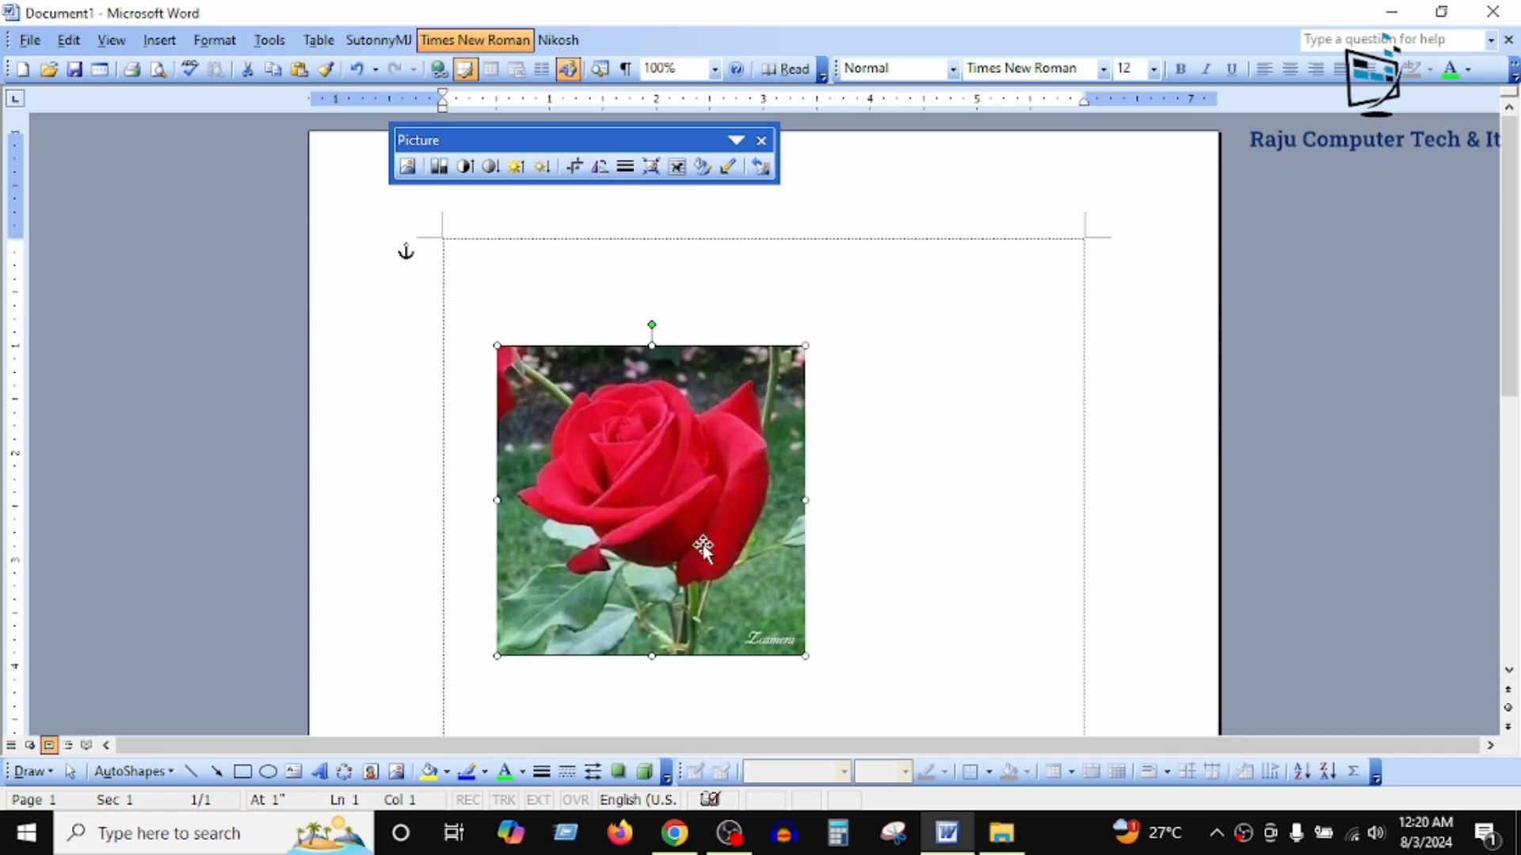
# Step: Enlarge the rose picture proportionally to about 3.8 inches wide and give it a solid 6 pt outline
pyautogui.moveTo(807, 342); pyautogui.dragTo(896, 251)
pyautogui.moveTo(730, 396); pyautogui.dragTo(744, 449)
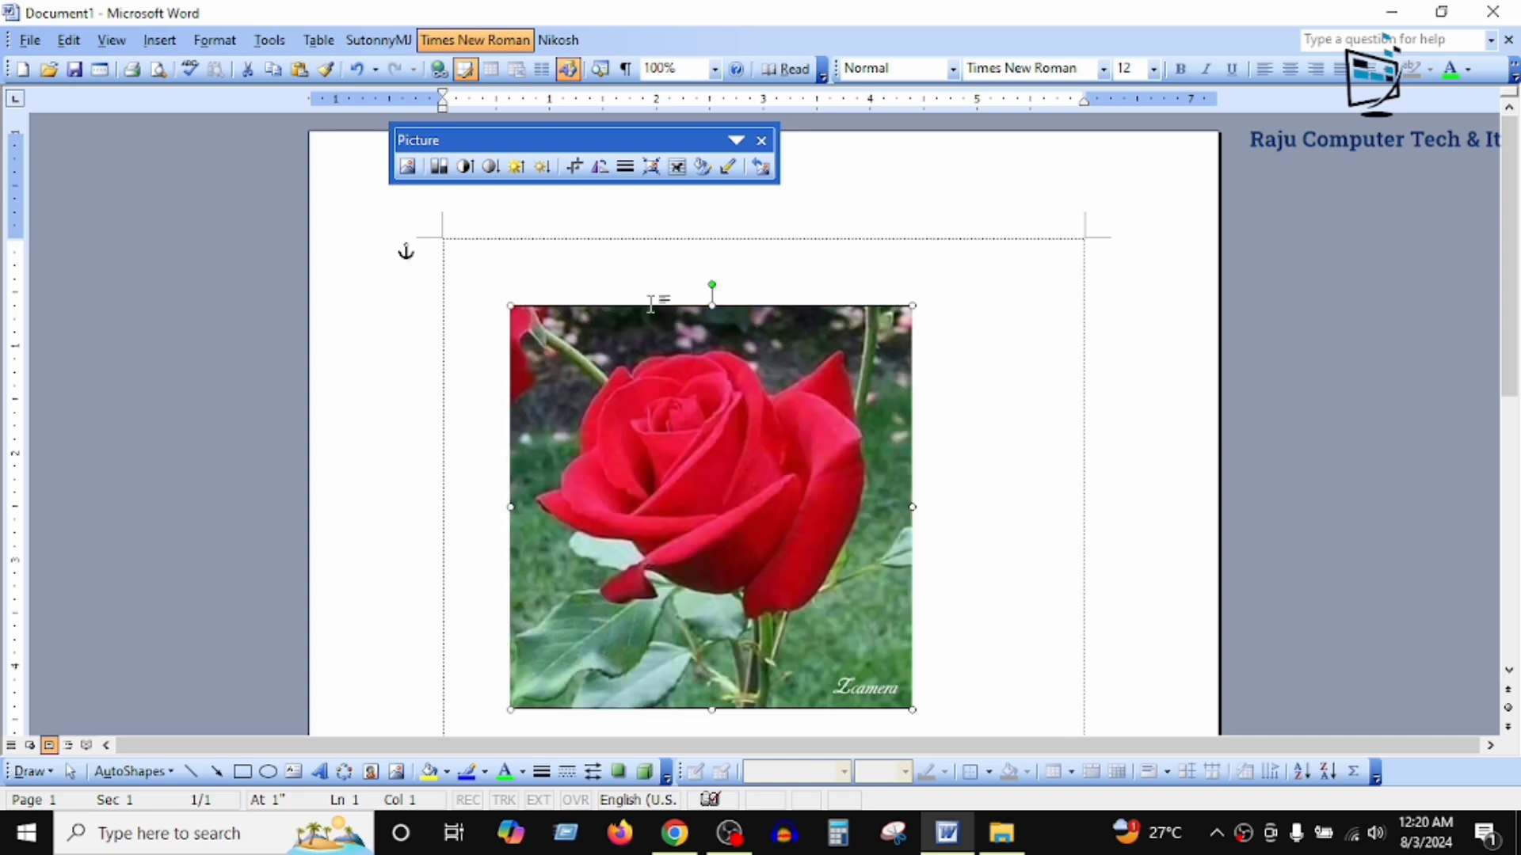
pyautogui.click(625, 166)
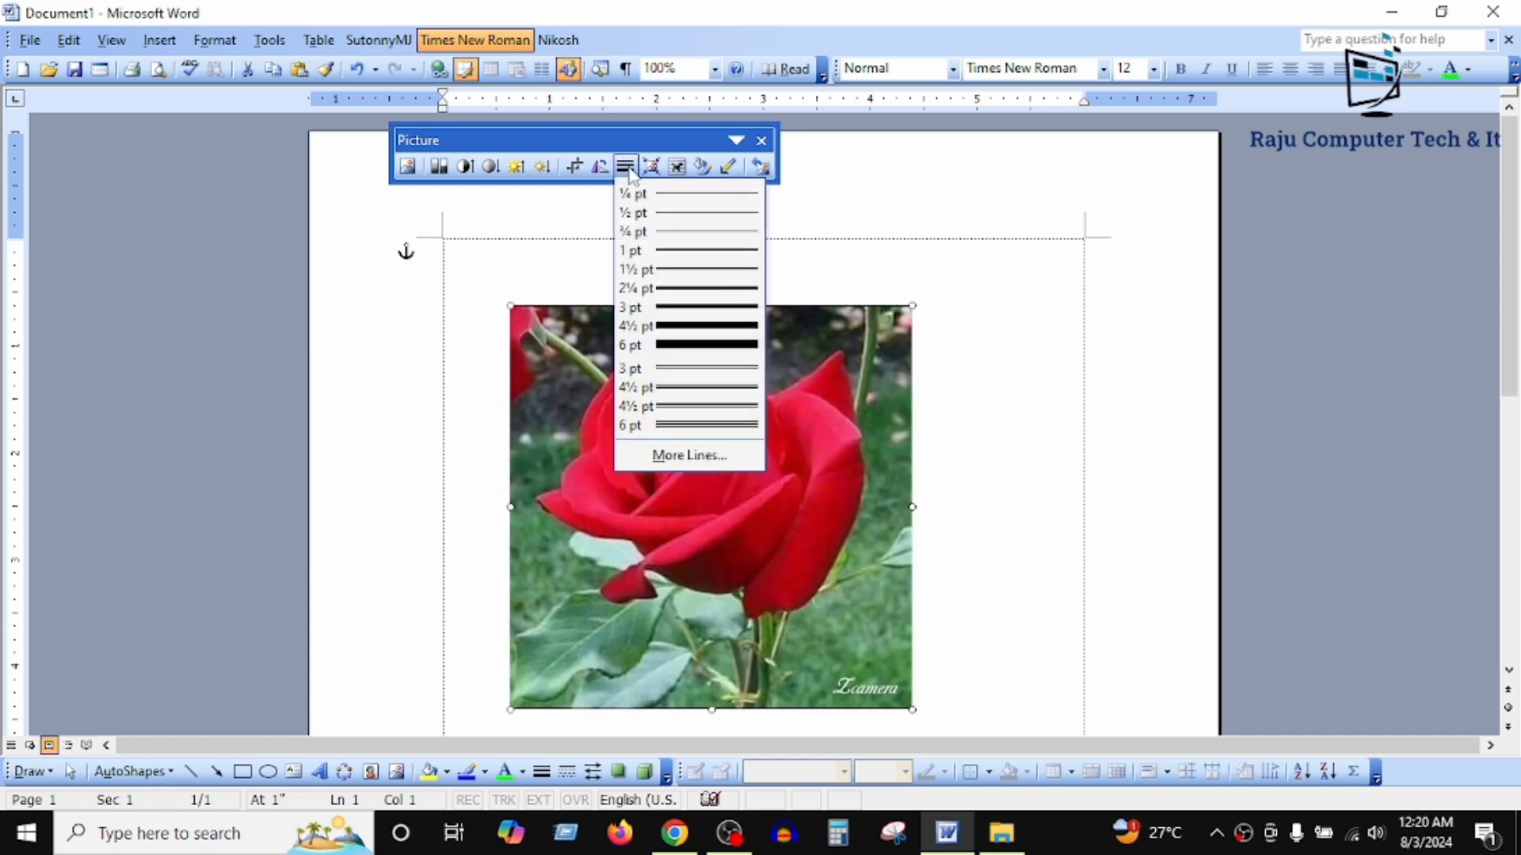
pyautogui.click(729, 346)
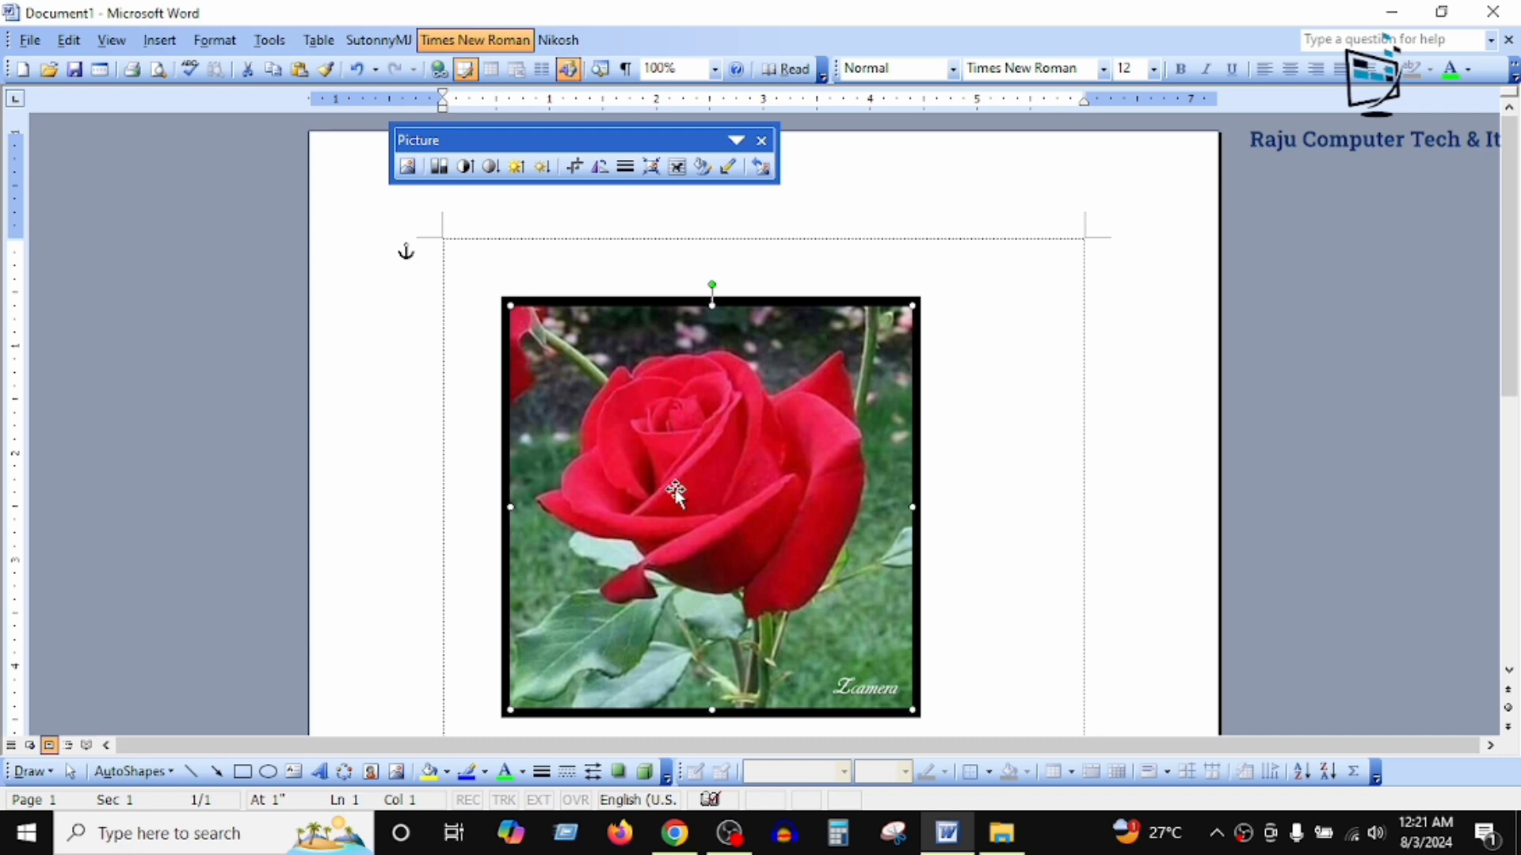
# Step: Color the rose picture's outline red, and change it to bright green
pyautogui.click(486, 772)
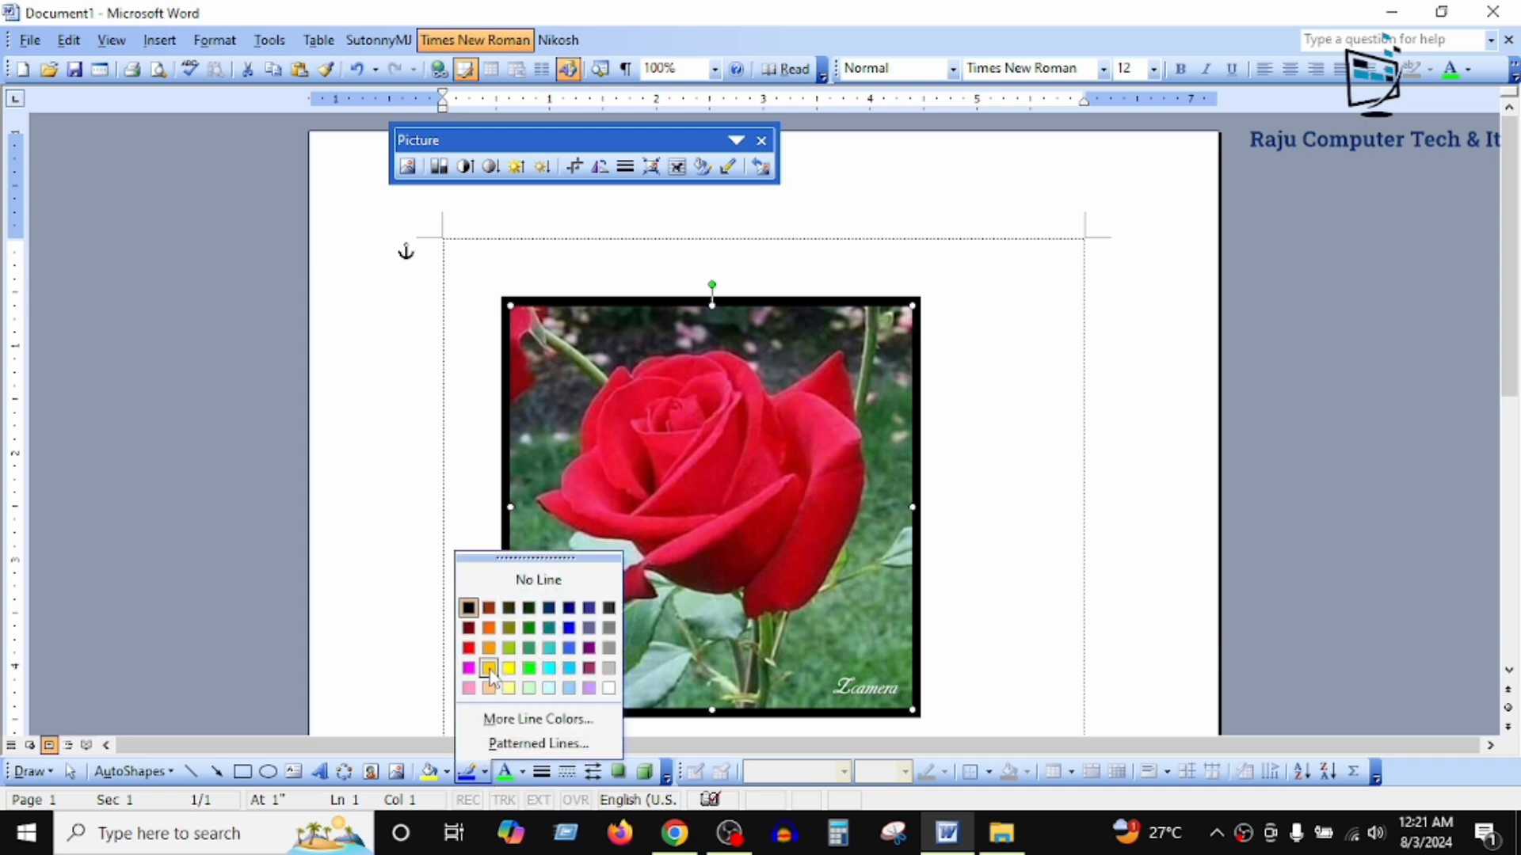
pyautogui.click(468, 648)
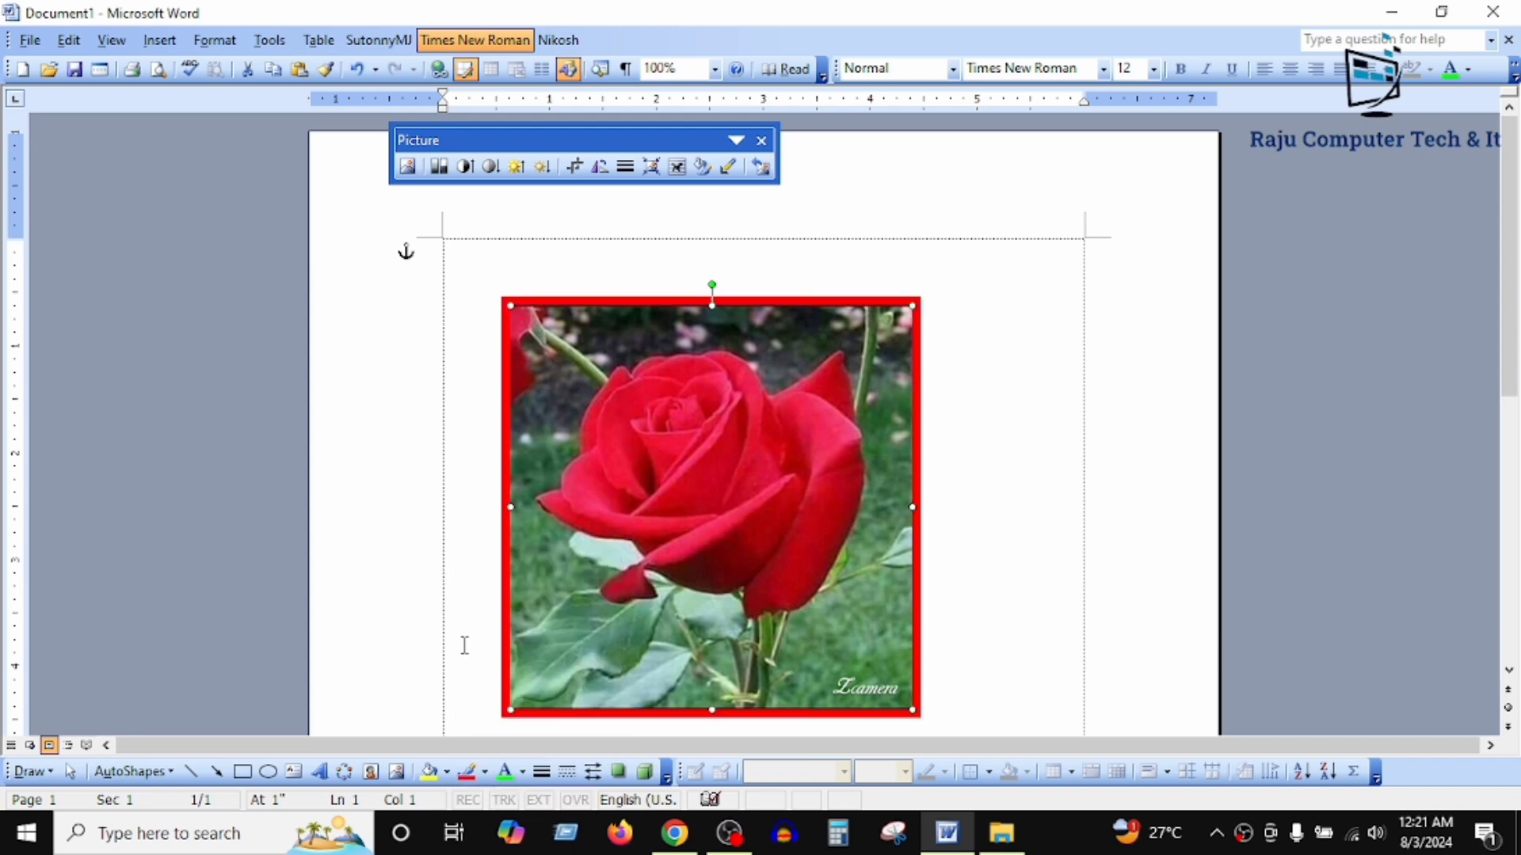
pyautogui.click(485, 772)
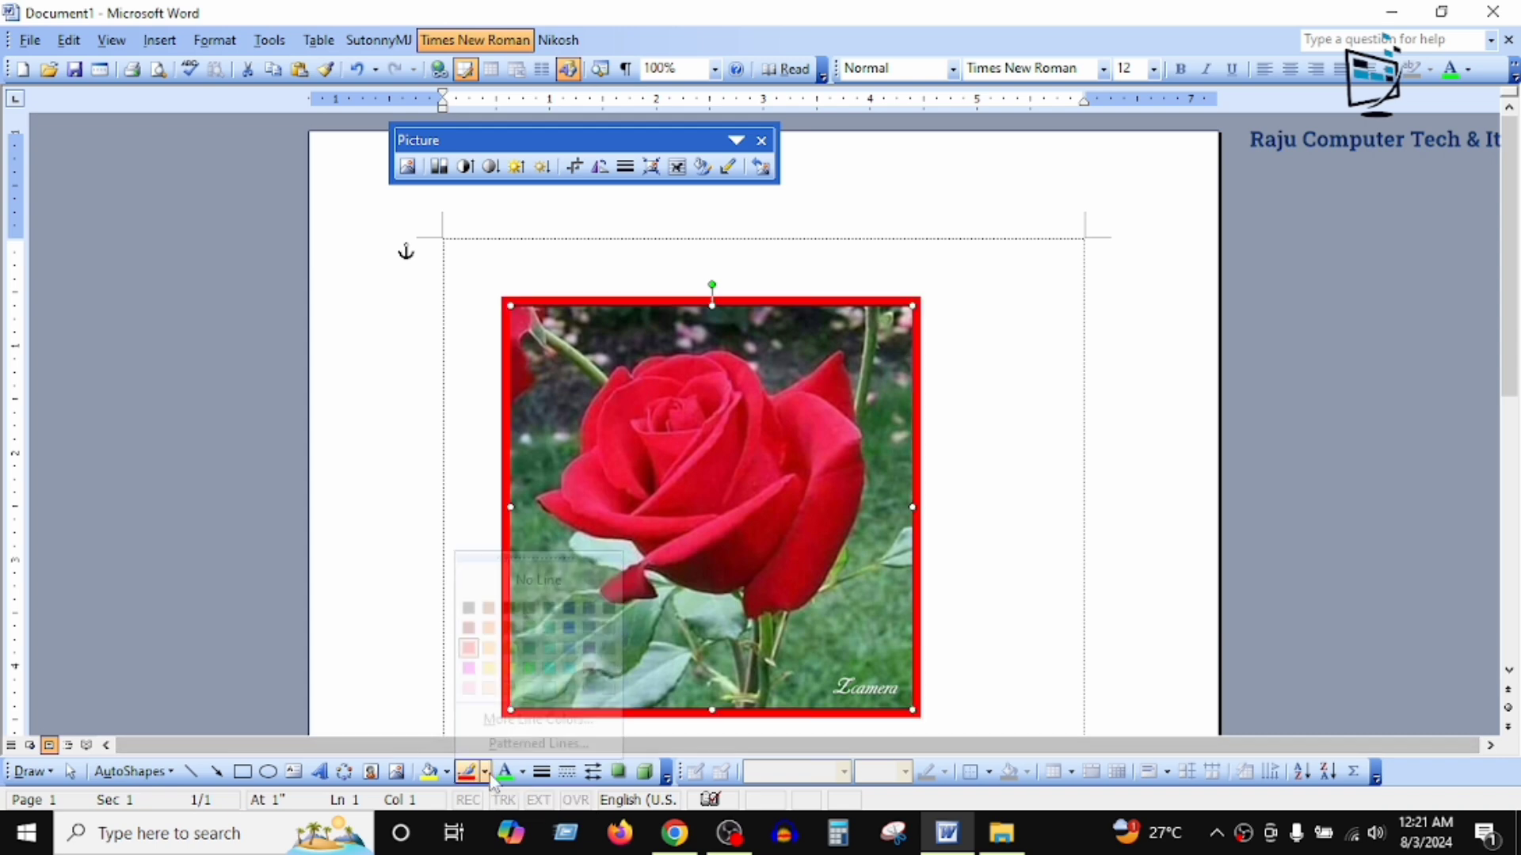
pyautogui.click(529, 668)
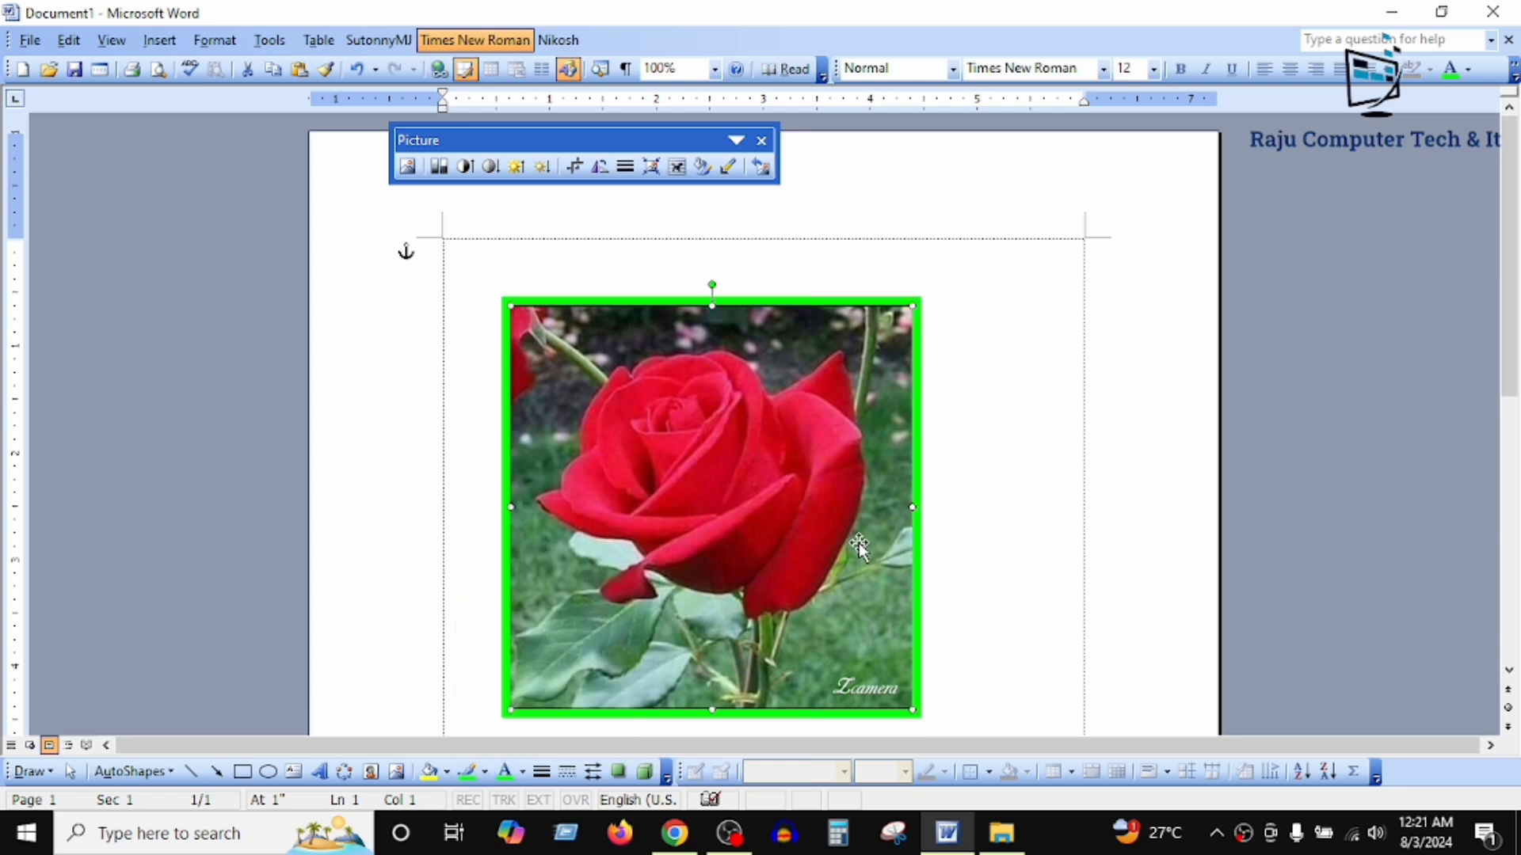
# Step: Try the 4½ pt double and 6 pt triple line styles on the picture's outline, and switch it to solid 3 pt
pyautogui.click(546, 780)
pyautogui.click(593, 678)
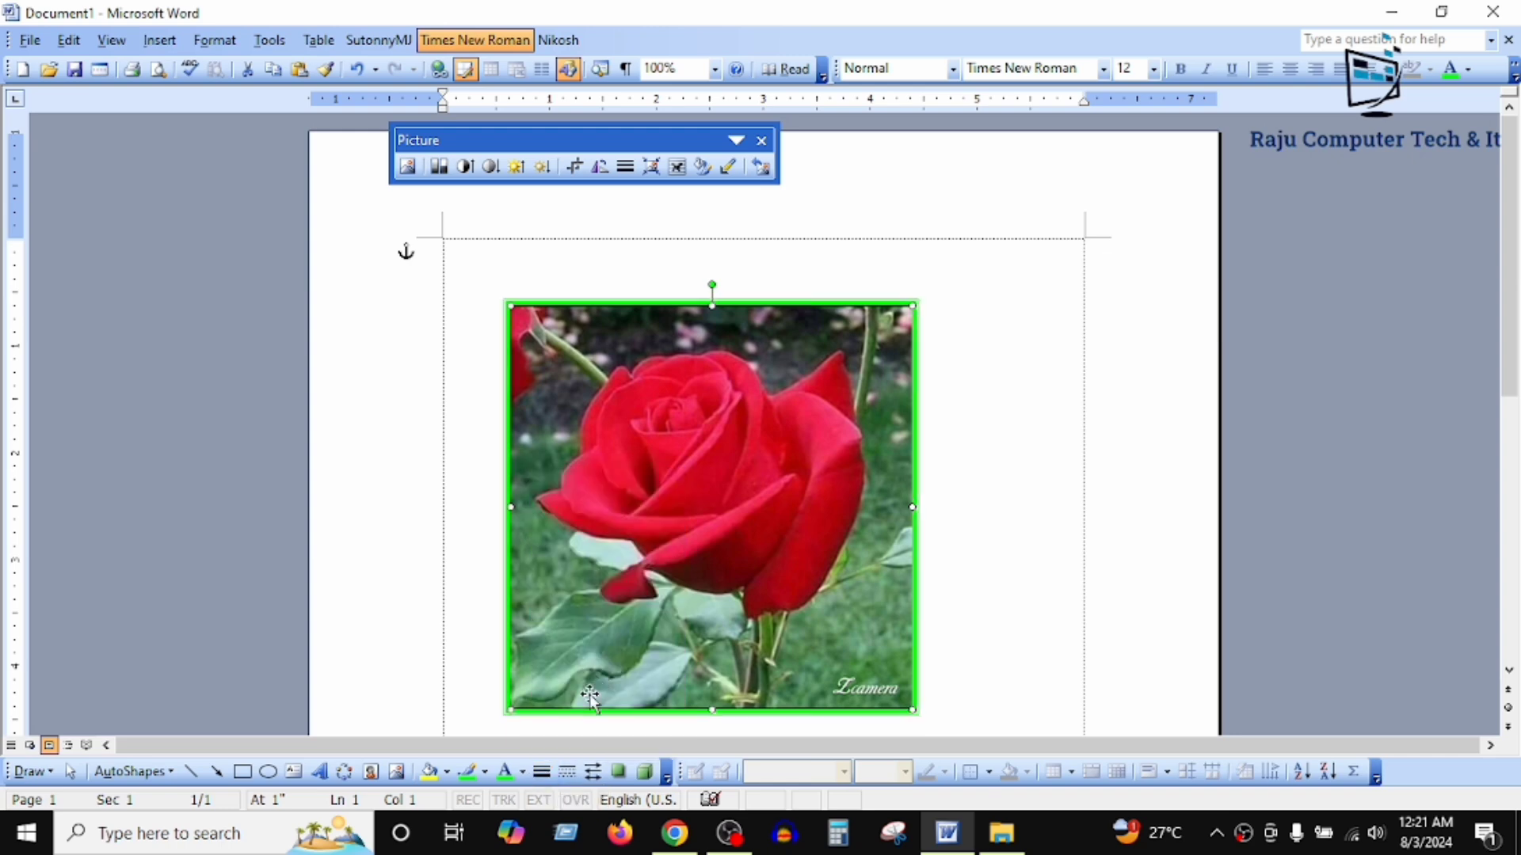
pyautogui.click(541, 772)
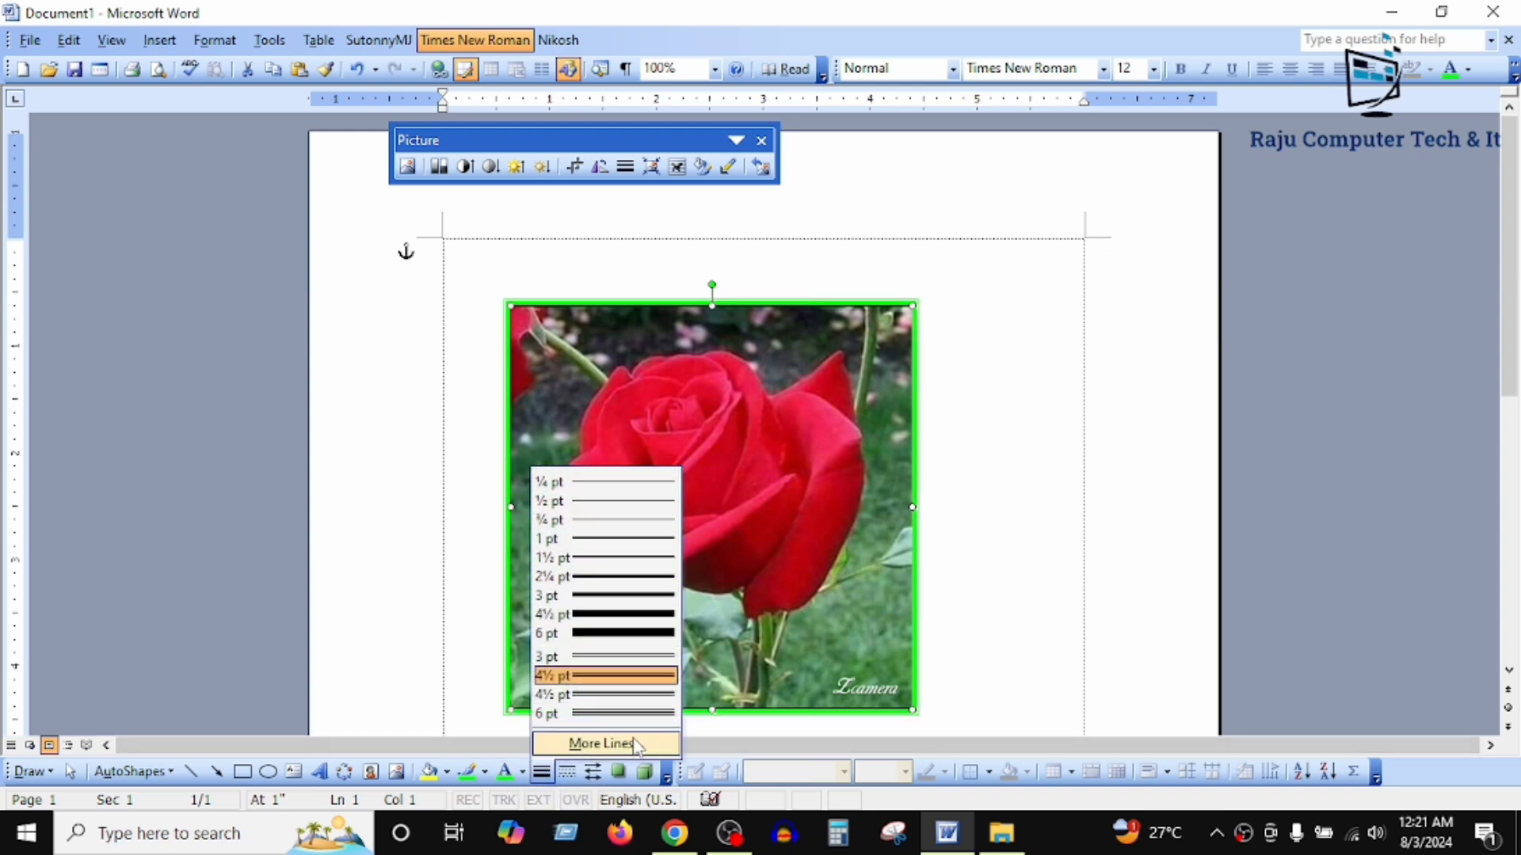
pyautogui.click(626, 714)
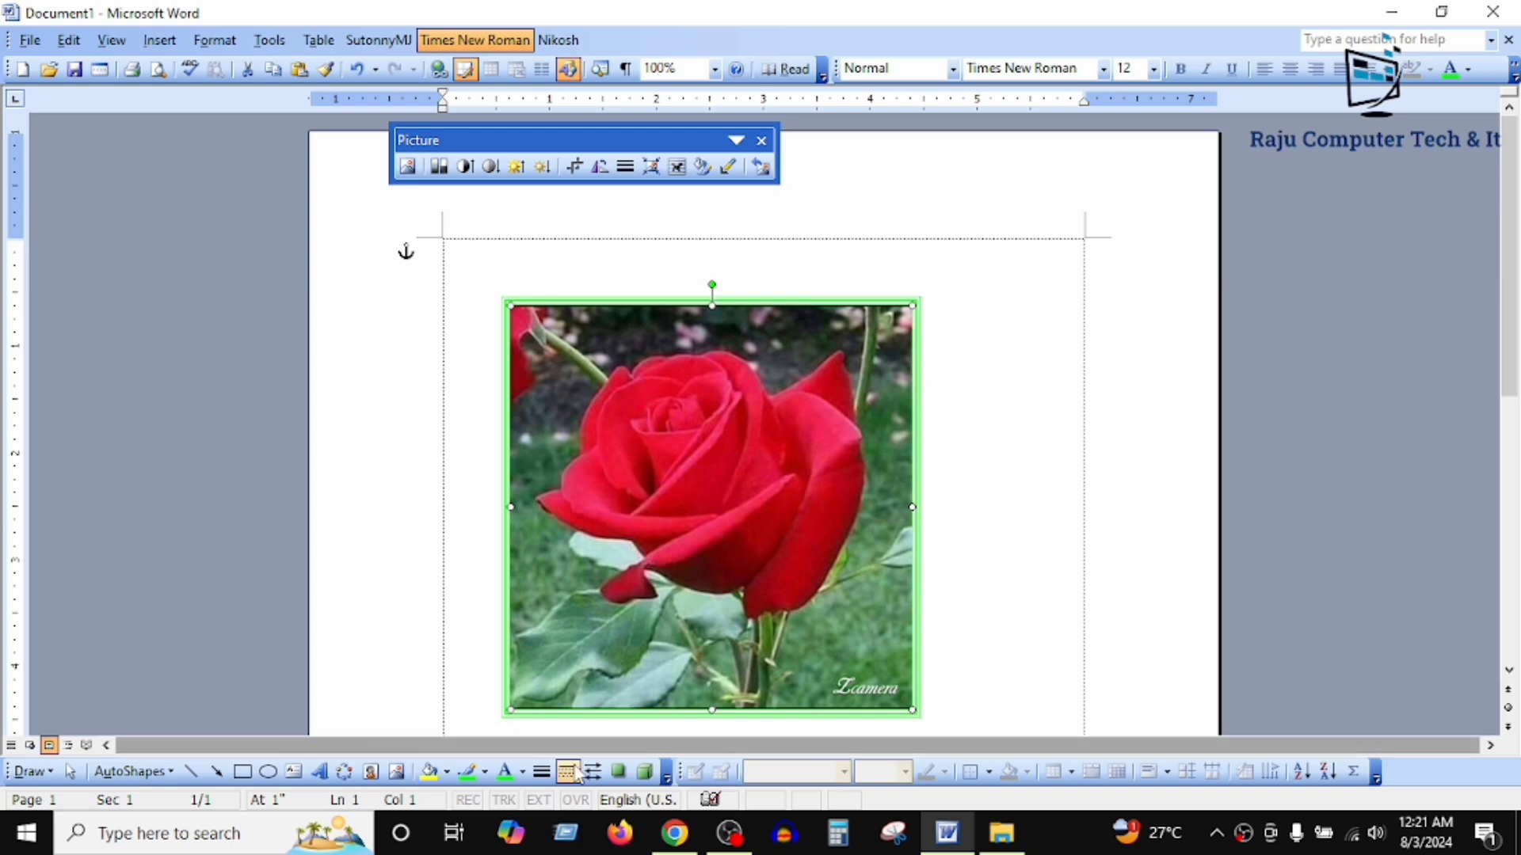
pyautogui.click(541, 773)
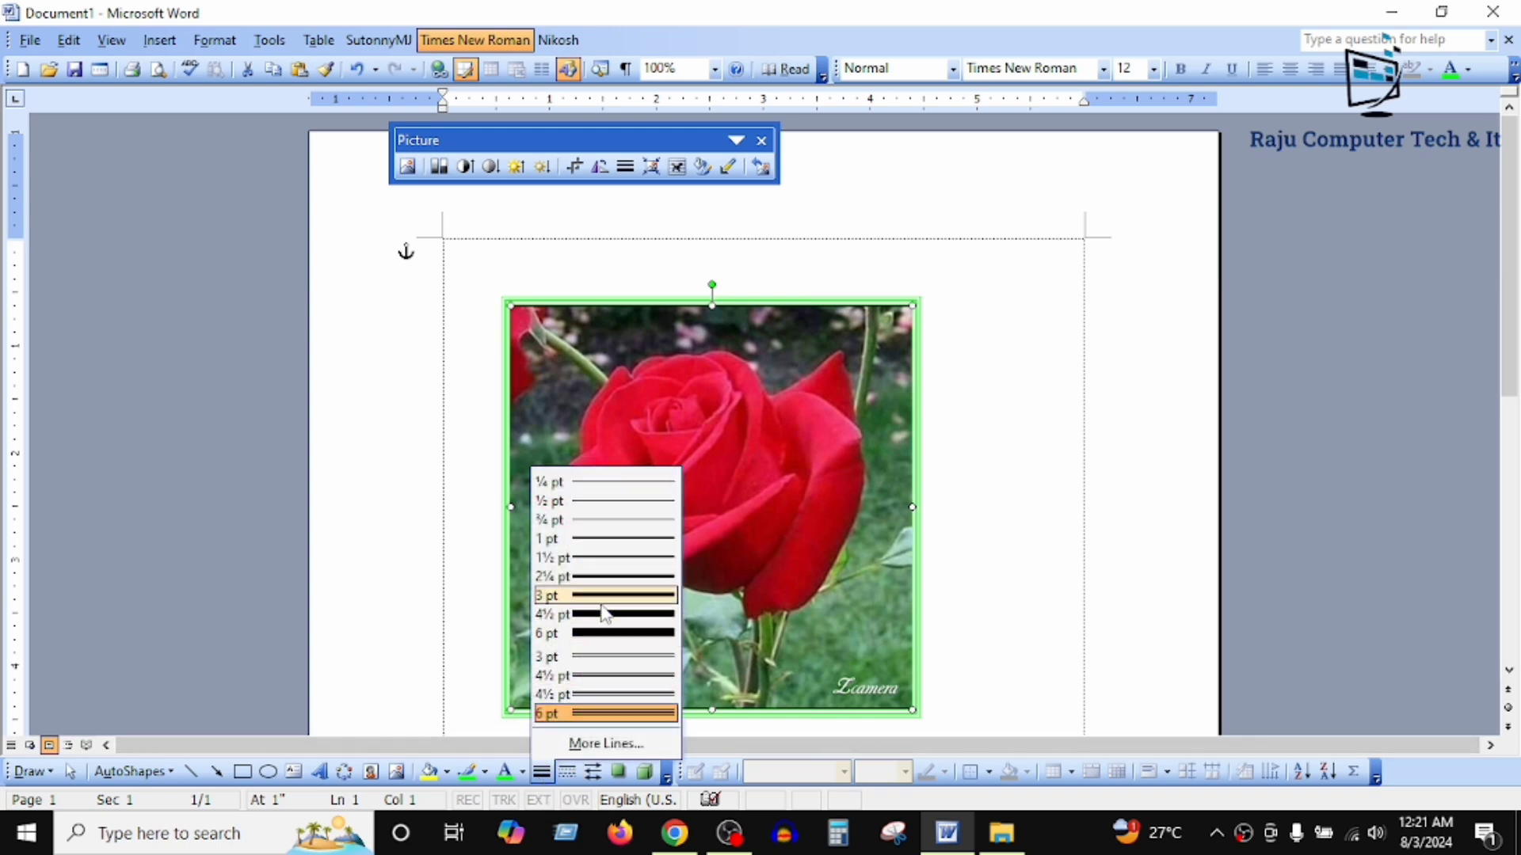
pyautogui.click(604, 613)
# Step: Try a fine dotted and a long-dash style on the picture's outline, and return it to a solid line
pyautogui.click(567, 772)
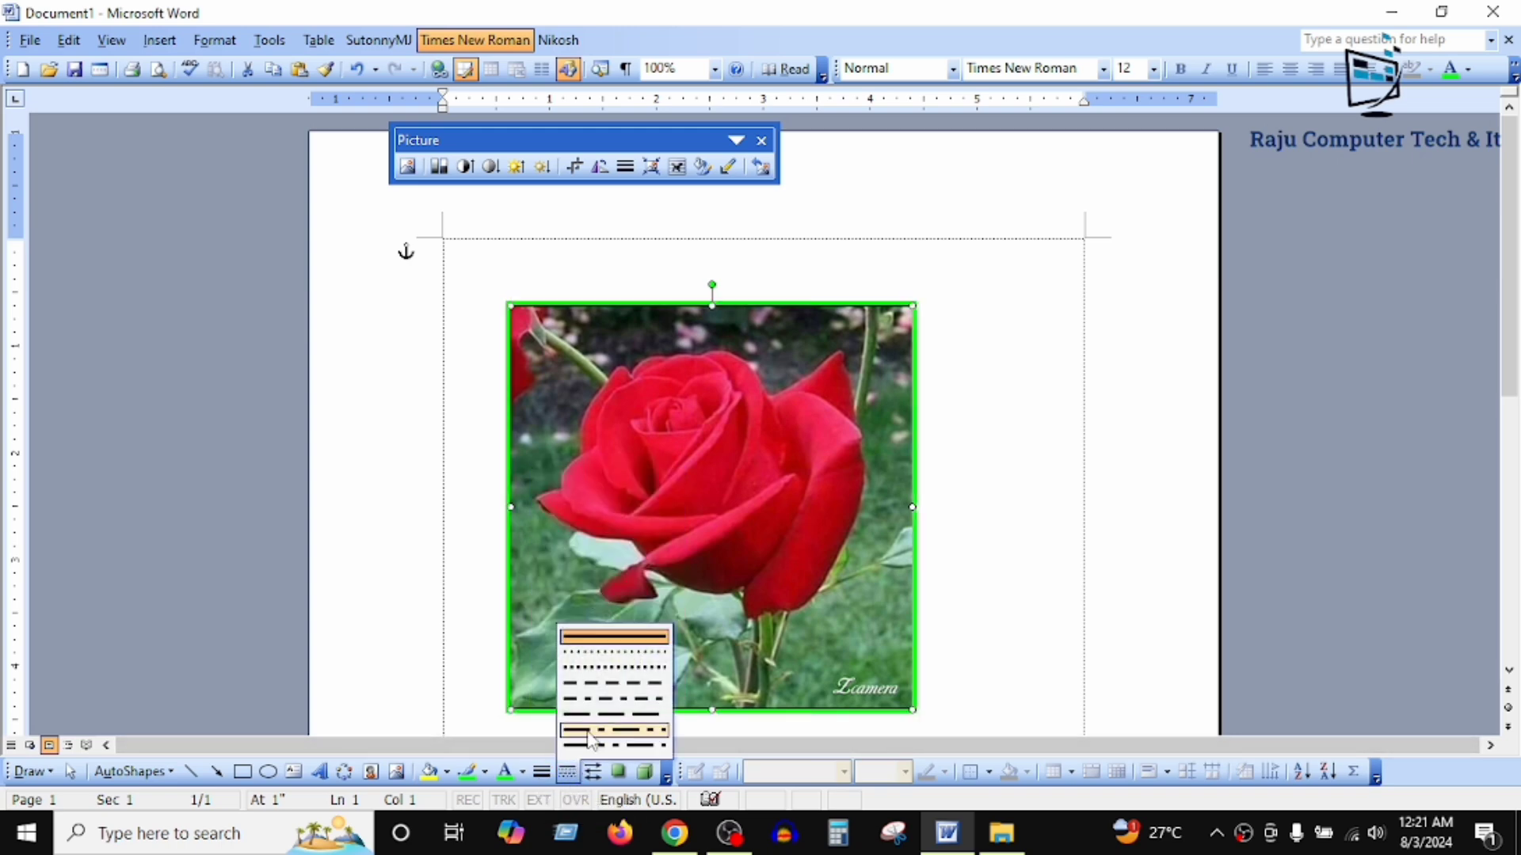
pyautogui.click(627, 655)
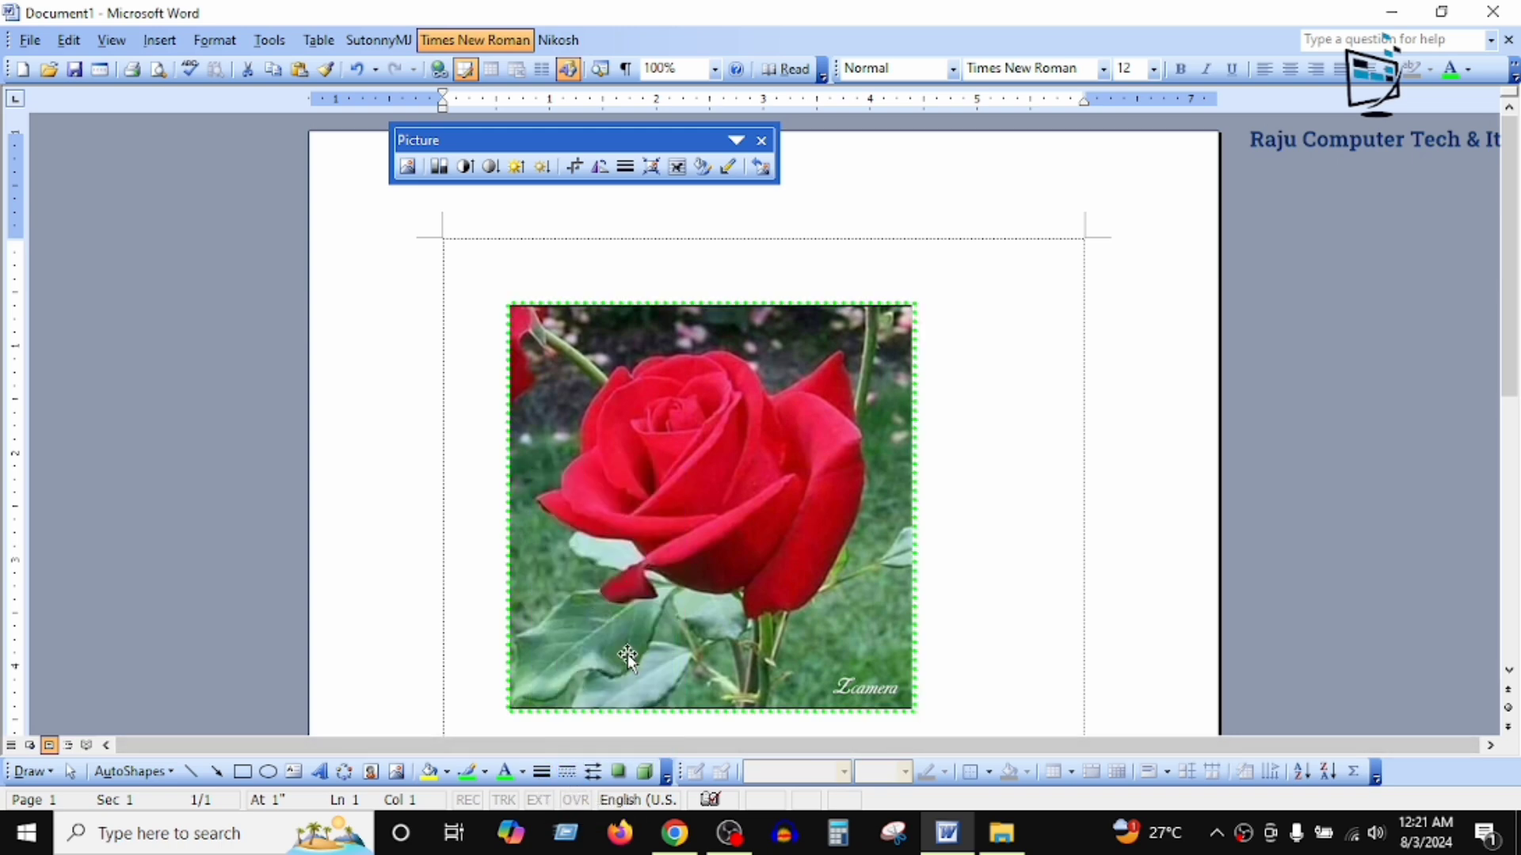
pyautogui.click(567, 772)
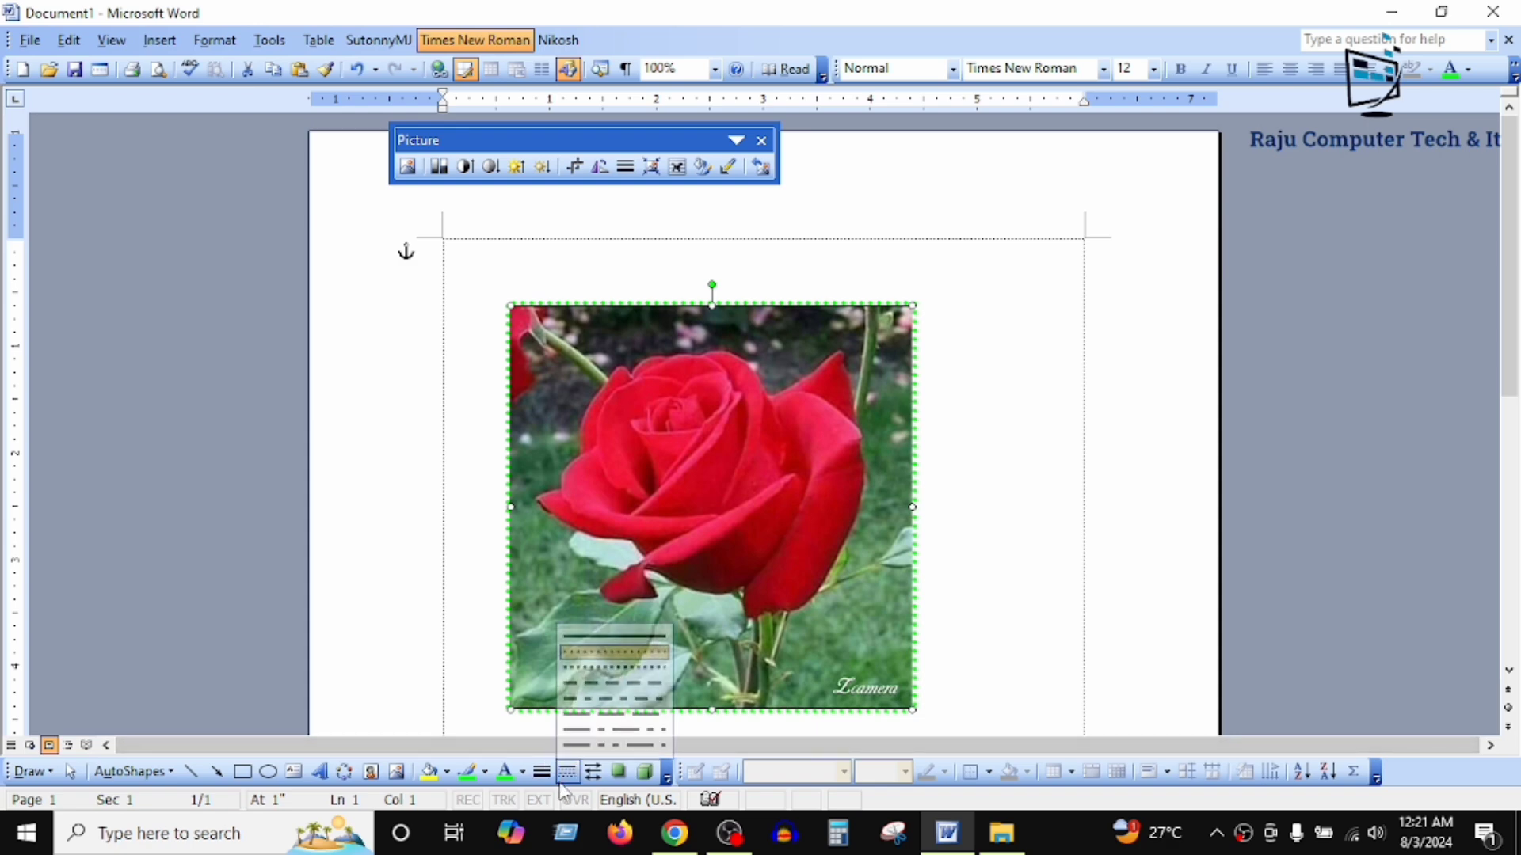
pyautogui.click(626, 717)
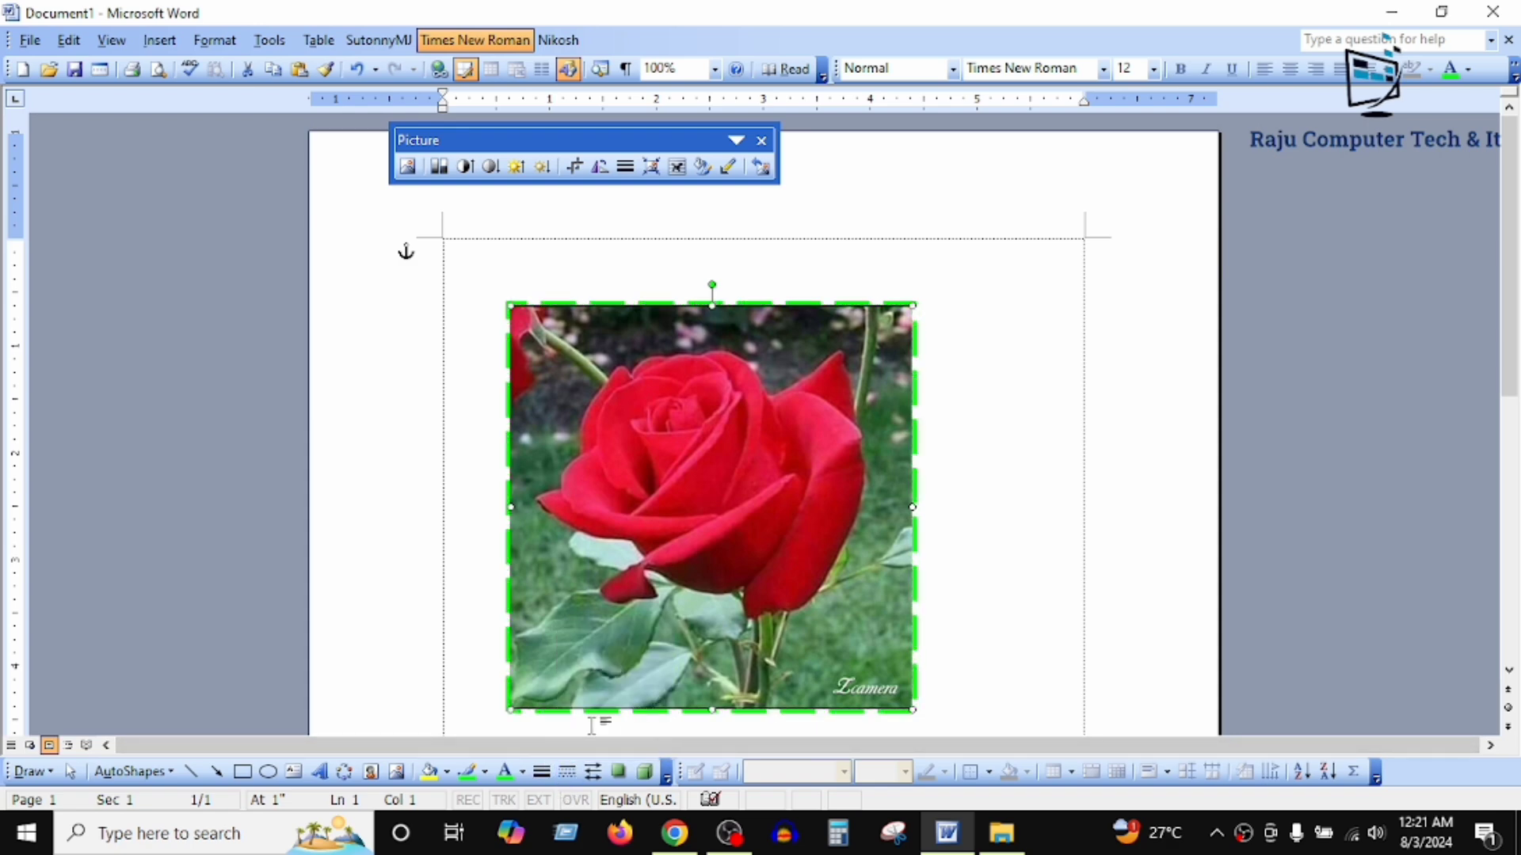
pyautogui.click(567, 772)
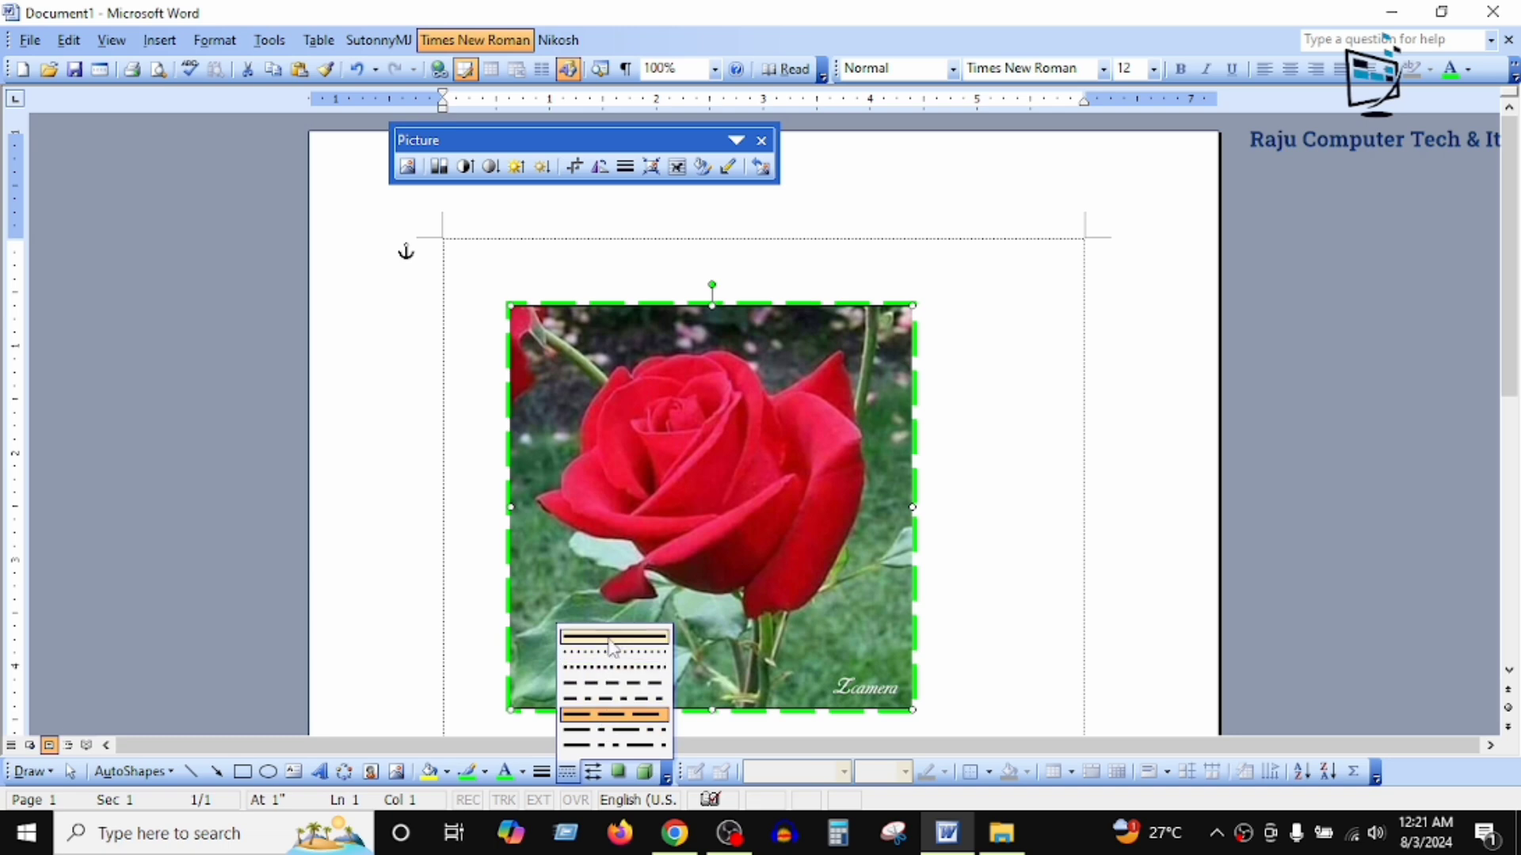
pyautogui.click(607, 636)
# Step: Set the weight of the picture's green outline to solid 4½ pt
pyautogui.click(542, 772)
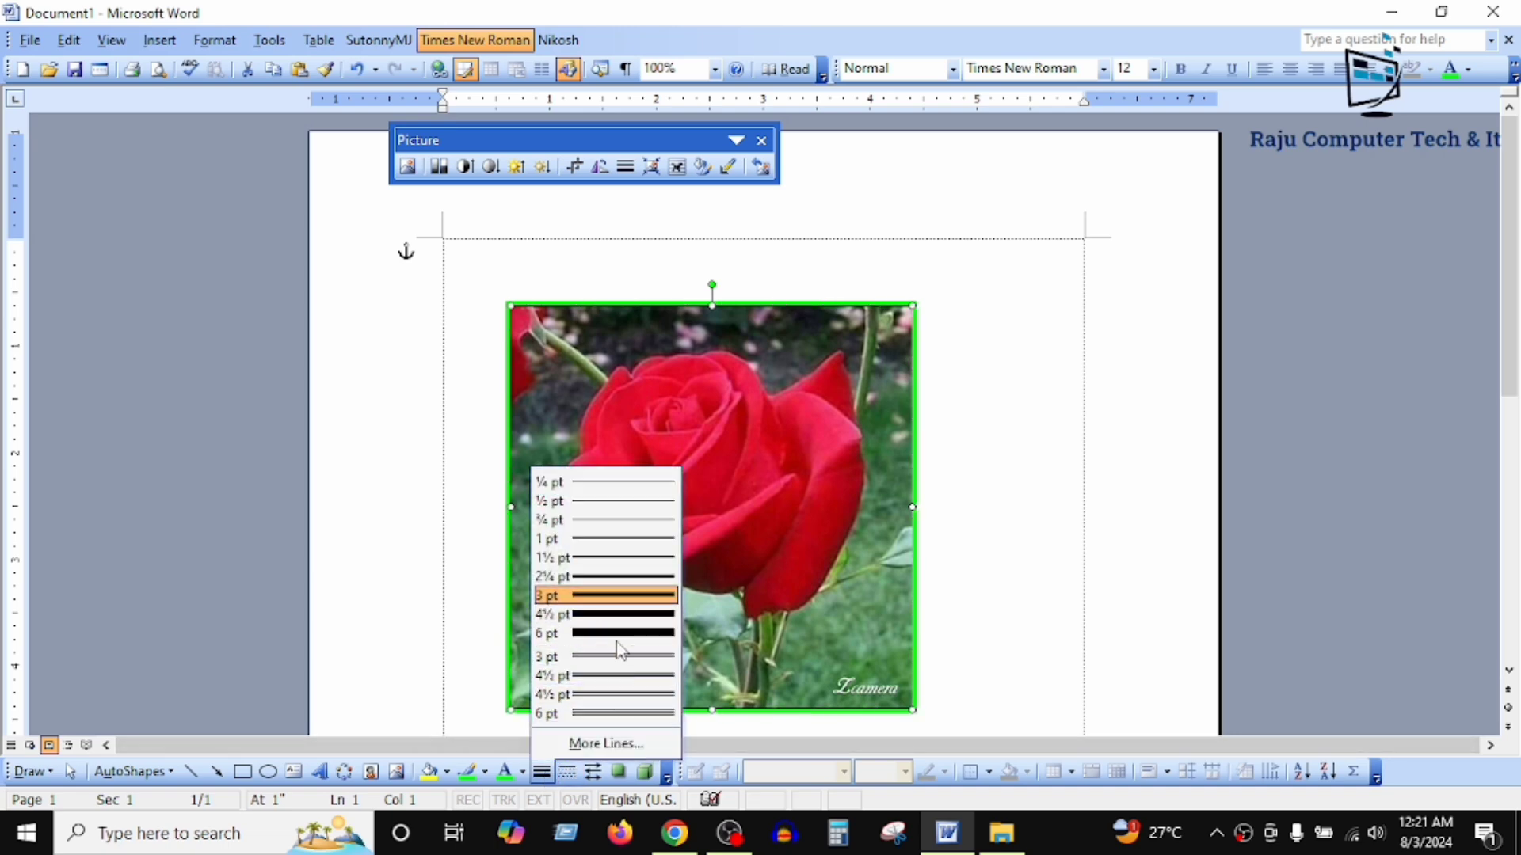
pyautogui.click(617, 616)
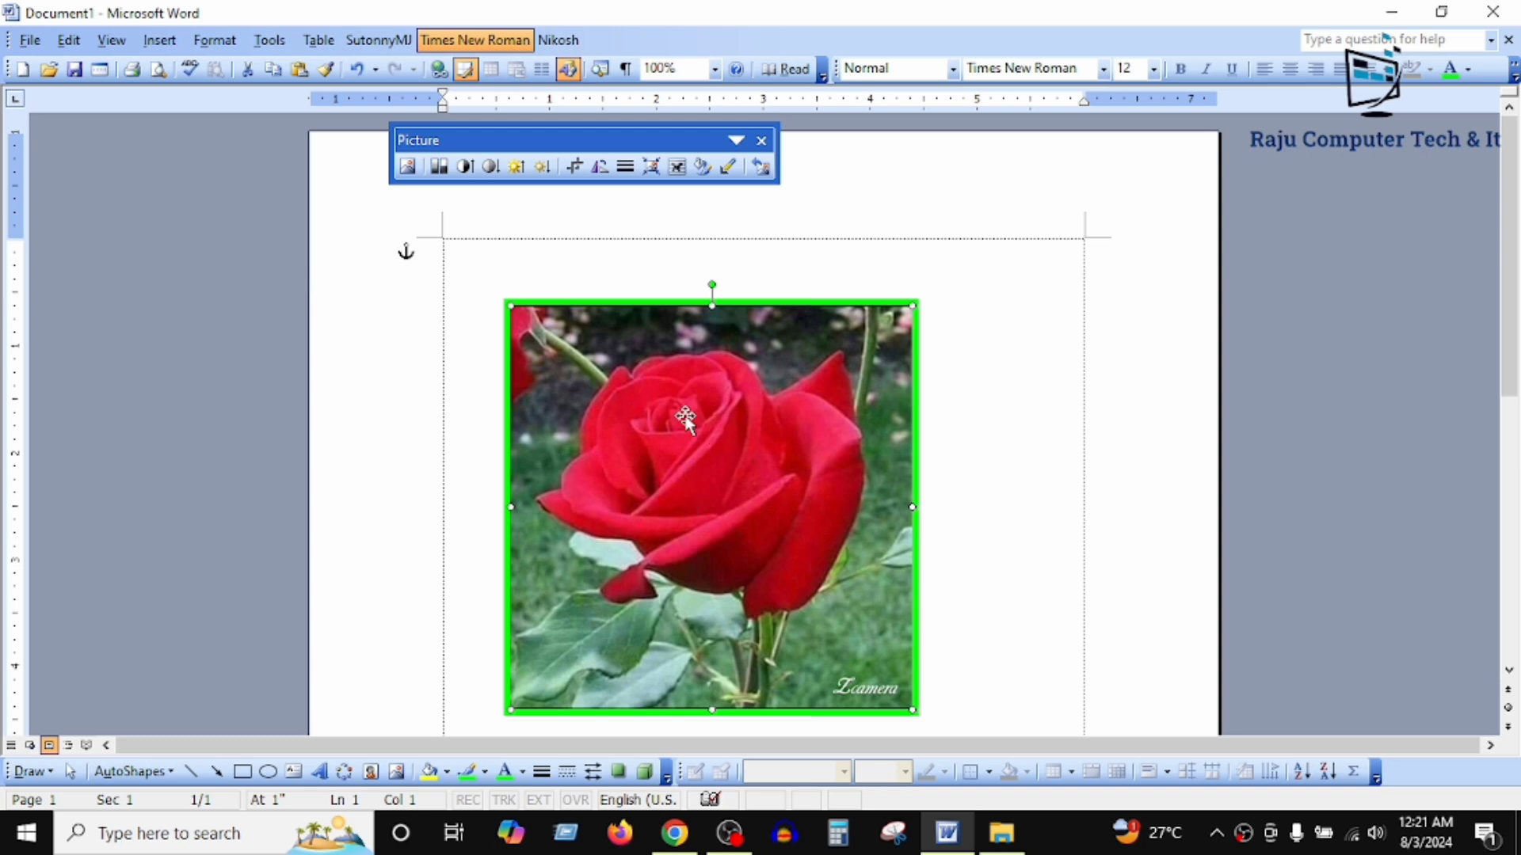
# Step: Darken the rose picture by lowering its brightness six steps
pyautogui.click(543, 181)
pyautogui.click(544, 181)
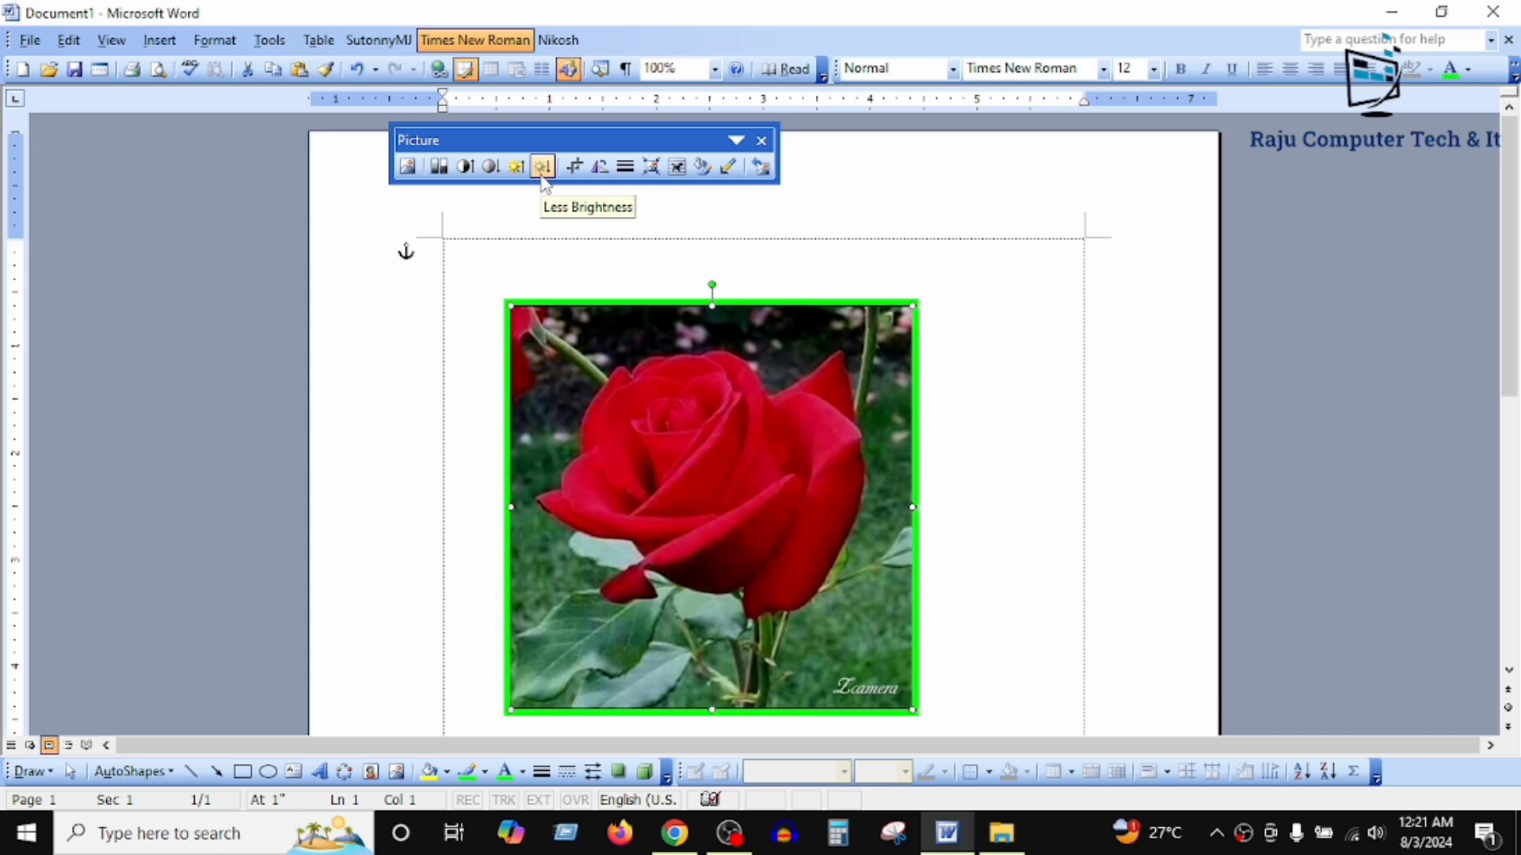
pyautogui.click(543, 180)
pyautogui.click(544, 181)
pyautogui.click(543, 180)
pyautogui.click(543, 180)
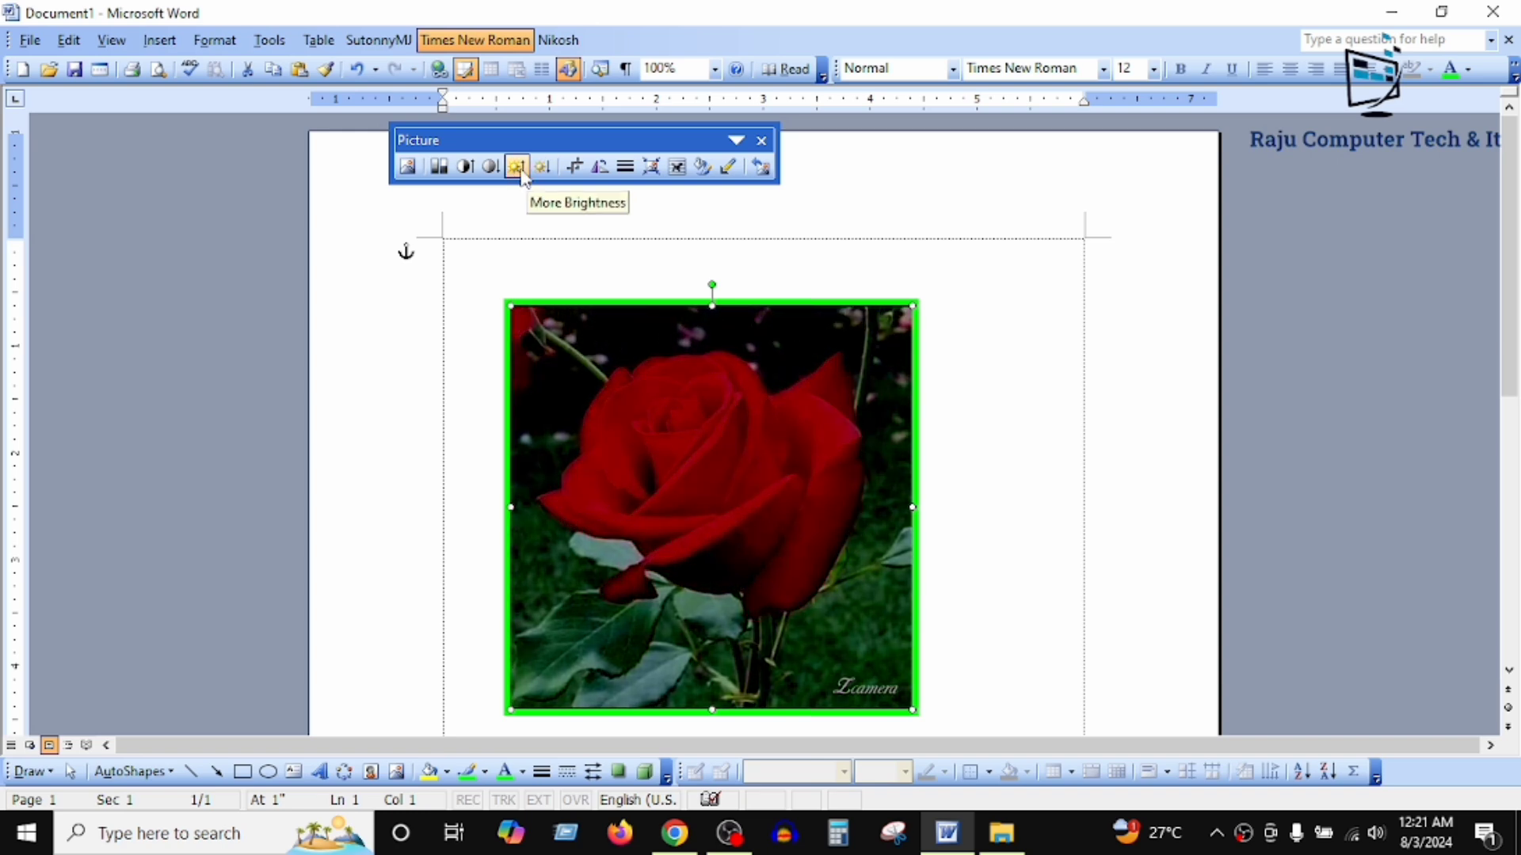
# Step: Raise the rose picture's brightness seven steps, and lower it by two steps
pyautogui.click(515, 168)
pyautogui.click(515, 168)
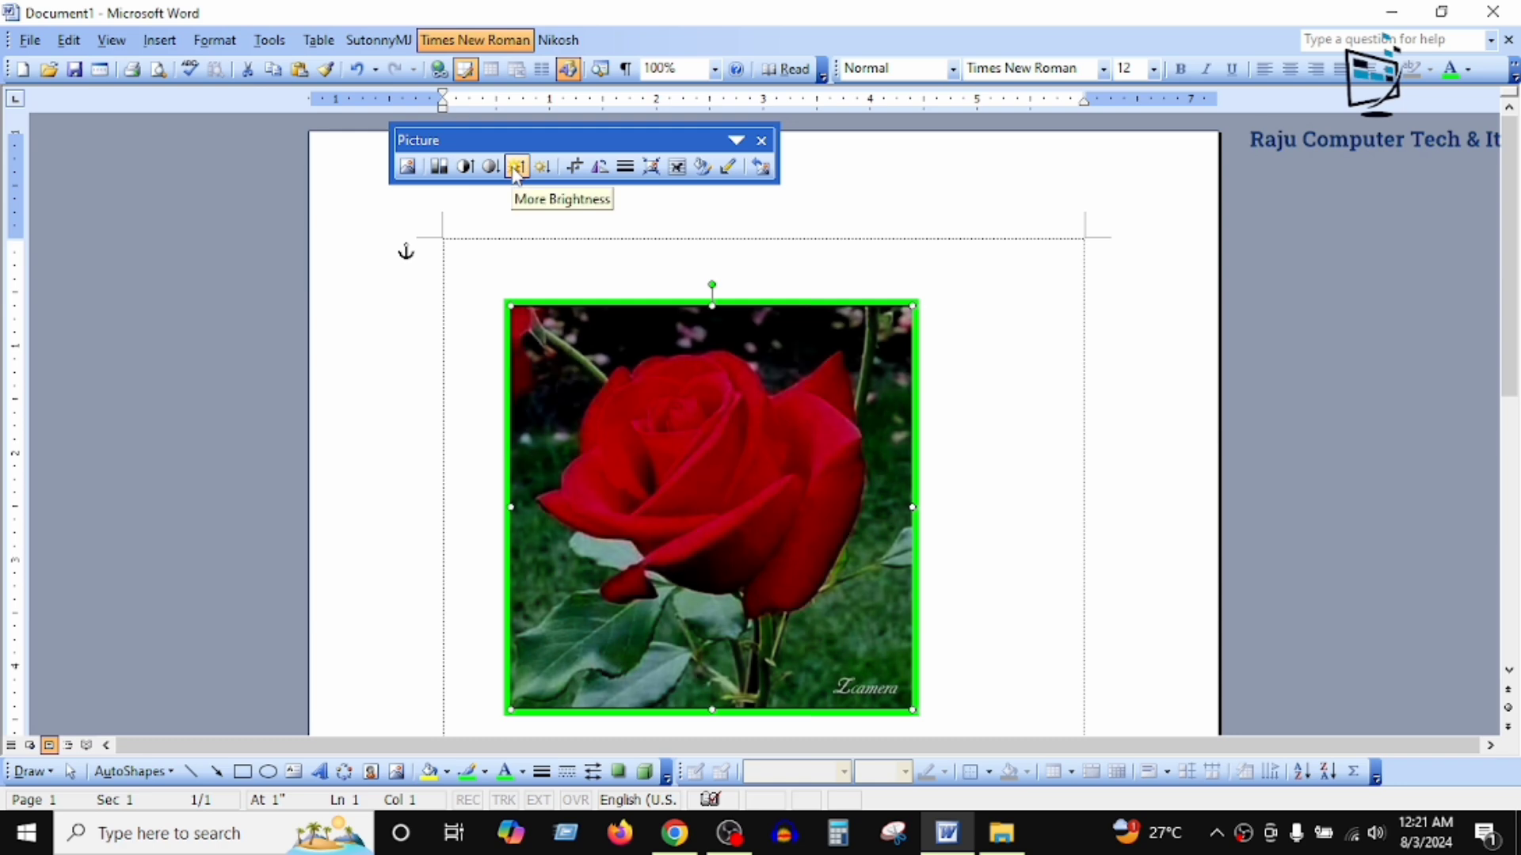
pyautogui.click(516, 168)
pyautogui.click(516, 168)
pyautogui.click(516, 168)
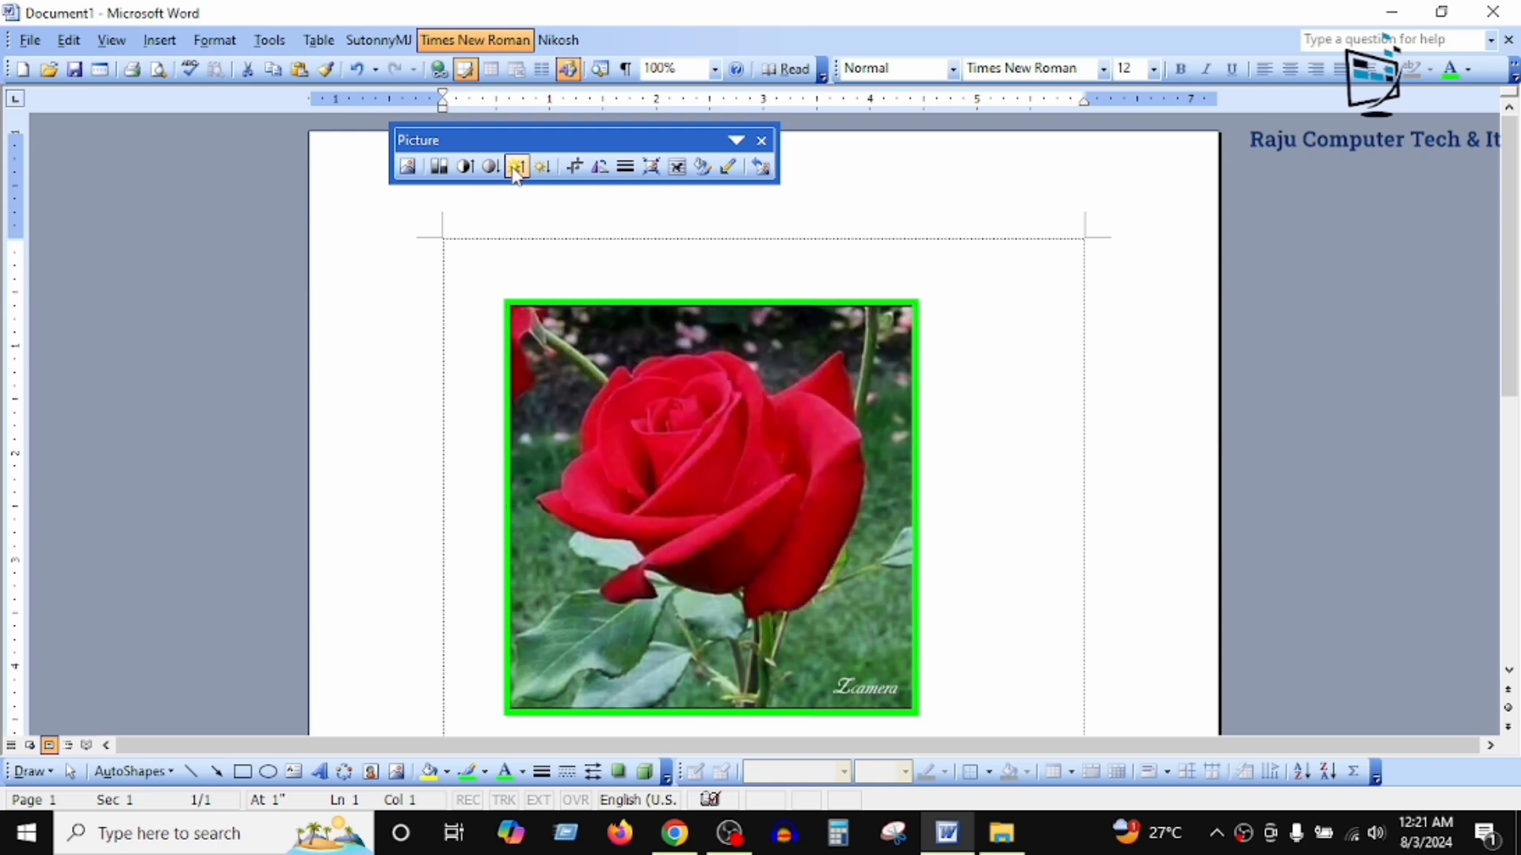
pyautogui.click(516, 168)
pyautogui.click(516, 167)
pyautogui.click(516, 168)
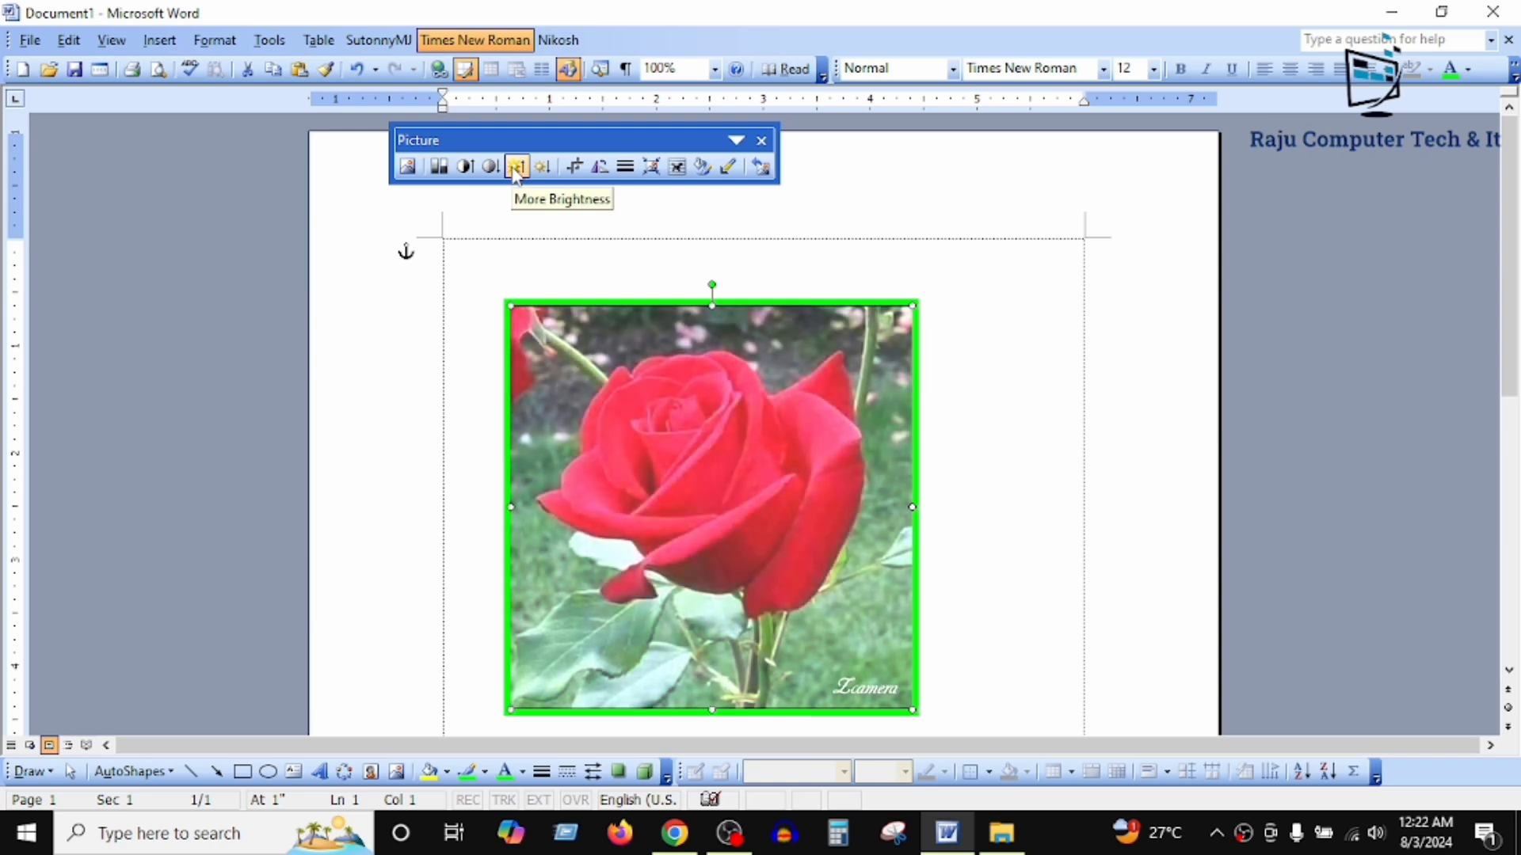
pyautogui.click(542, 168)
pyautogui.click(542, 168)
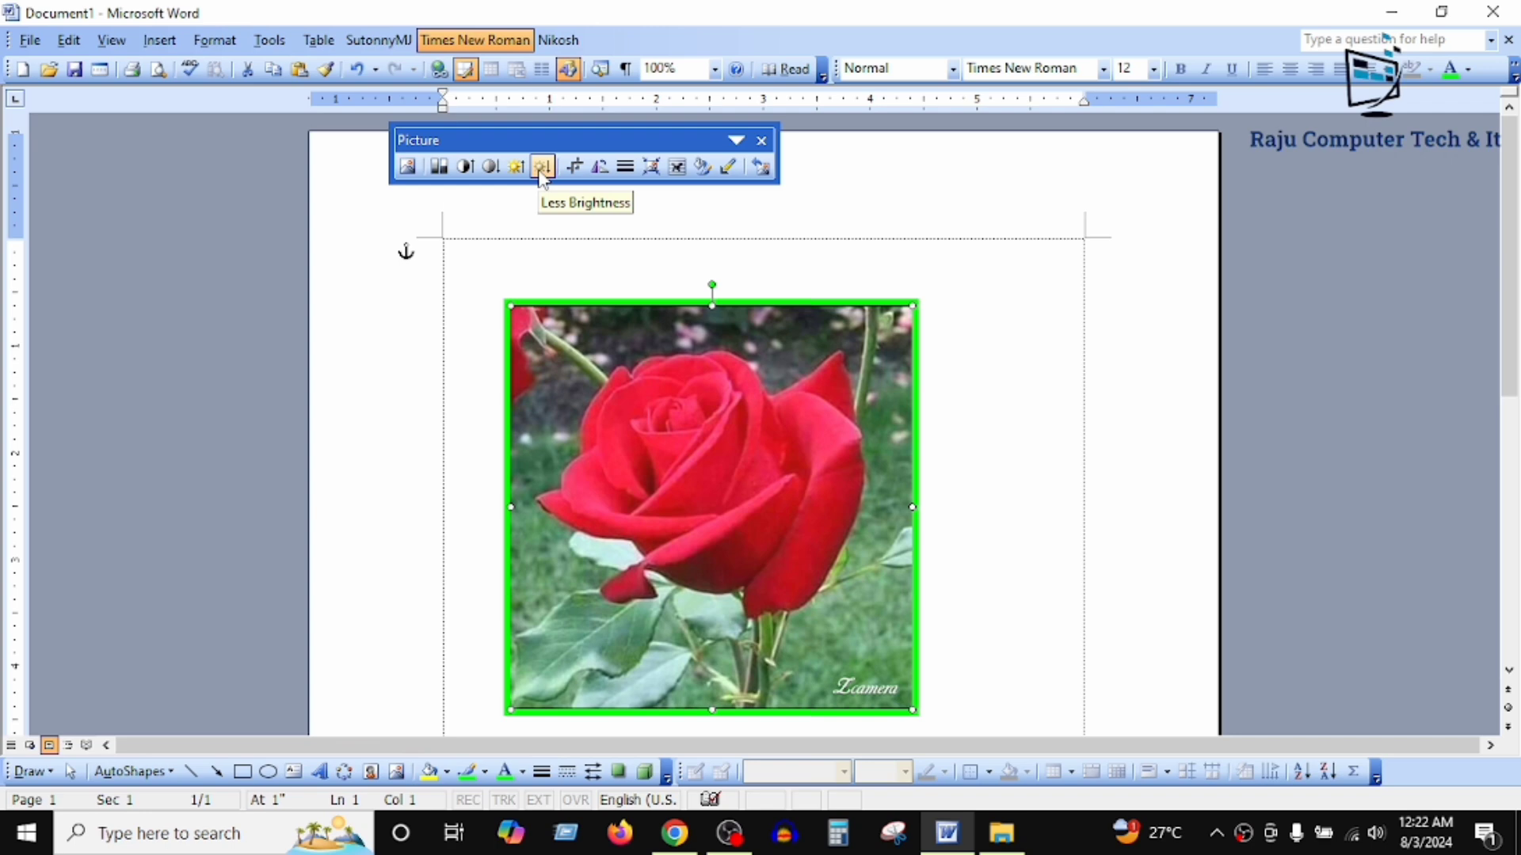
# Step: Lower the rose picture's contrast two steps, and increase the contrast again
pyautogui.click(491, 172)
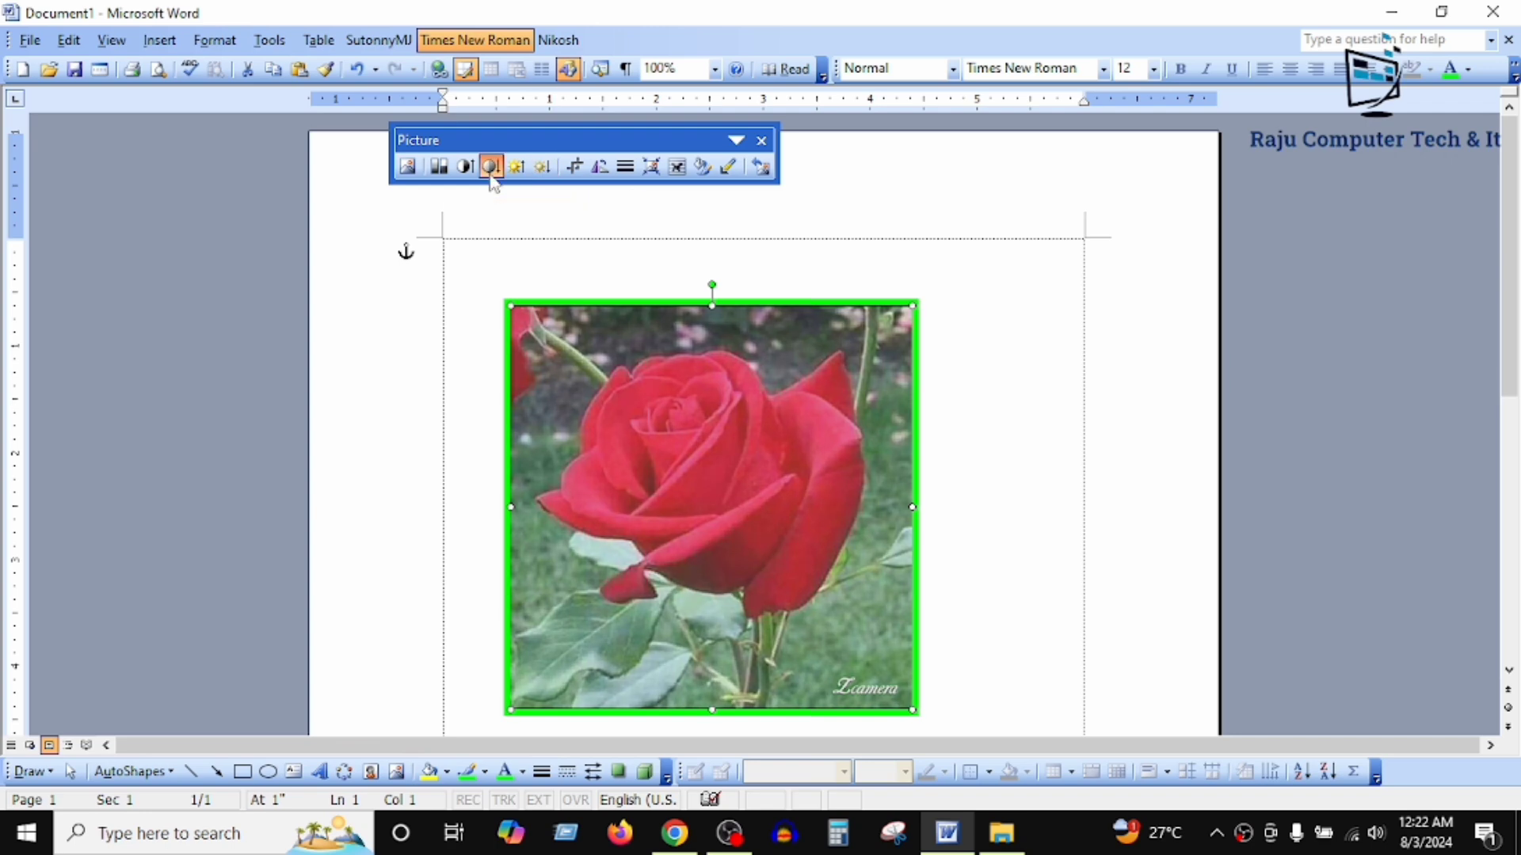
pyautogui.click(491, 173)
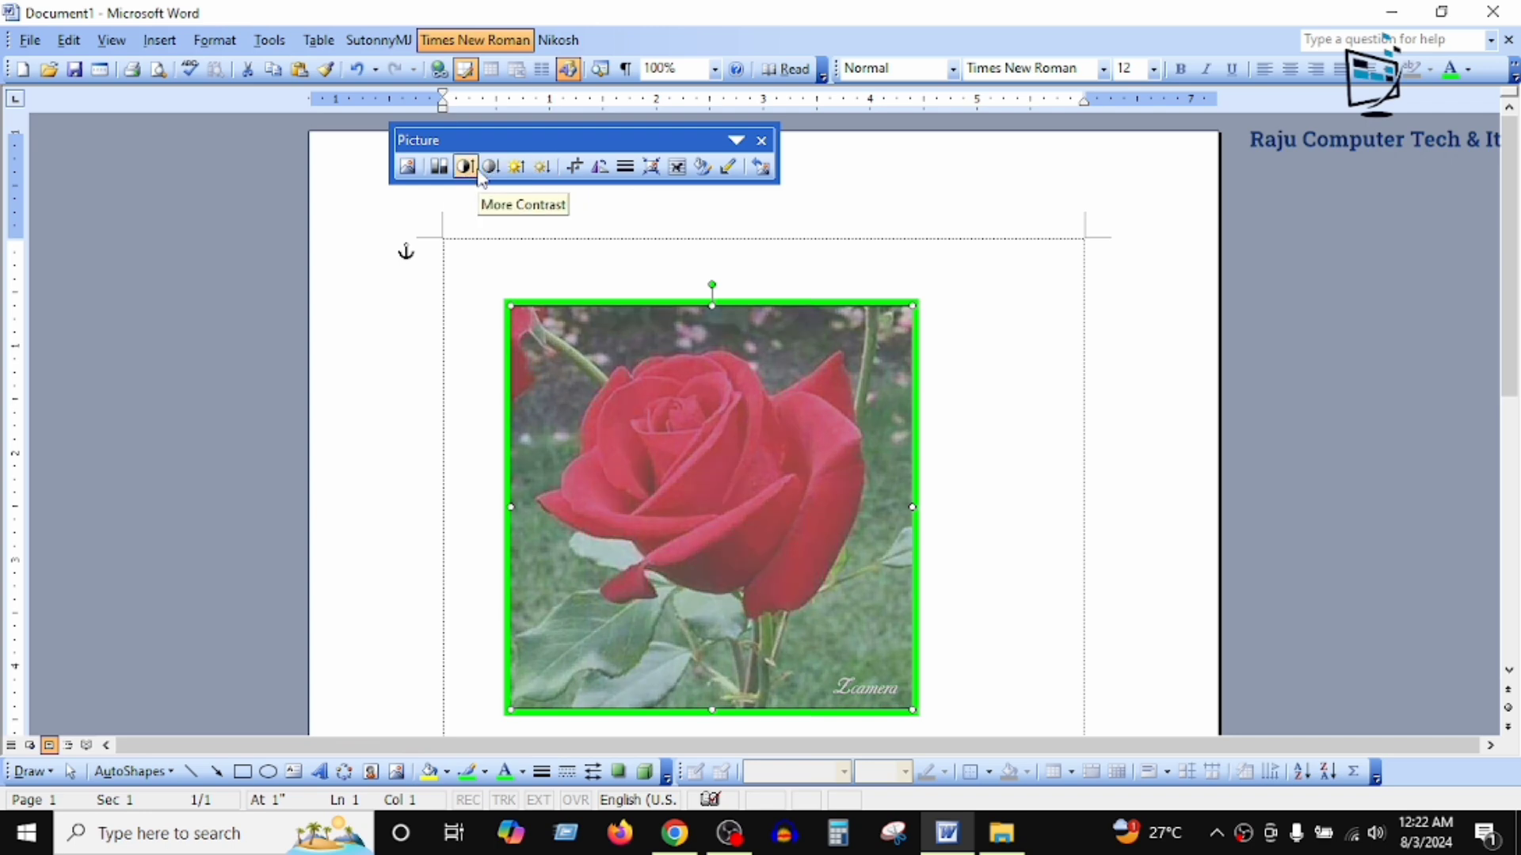
pyautogui.click(472, 170)
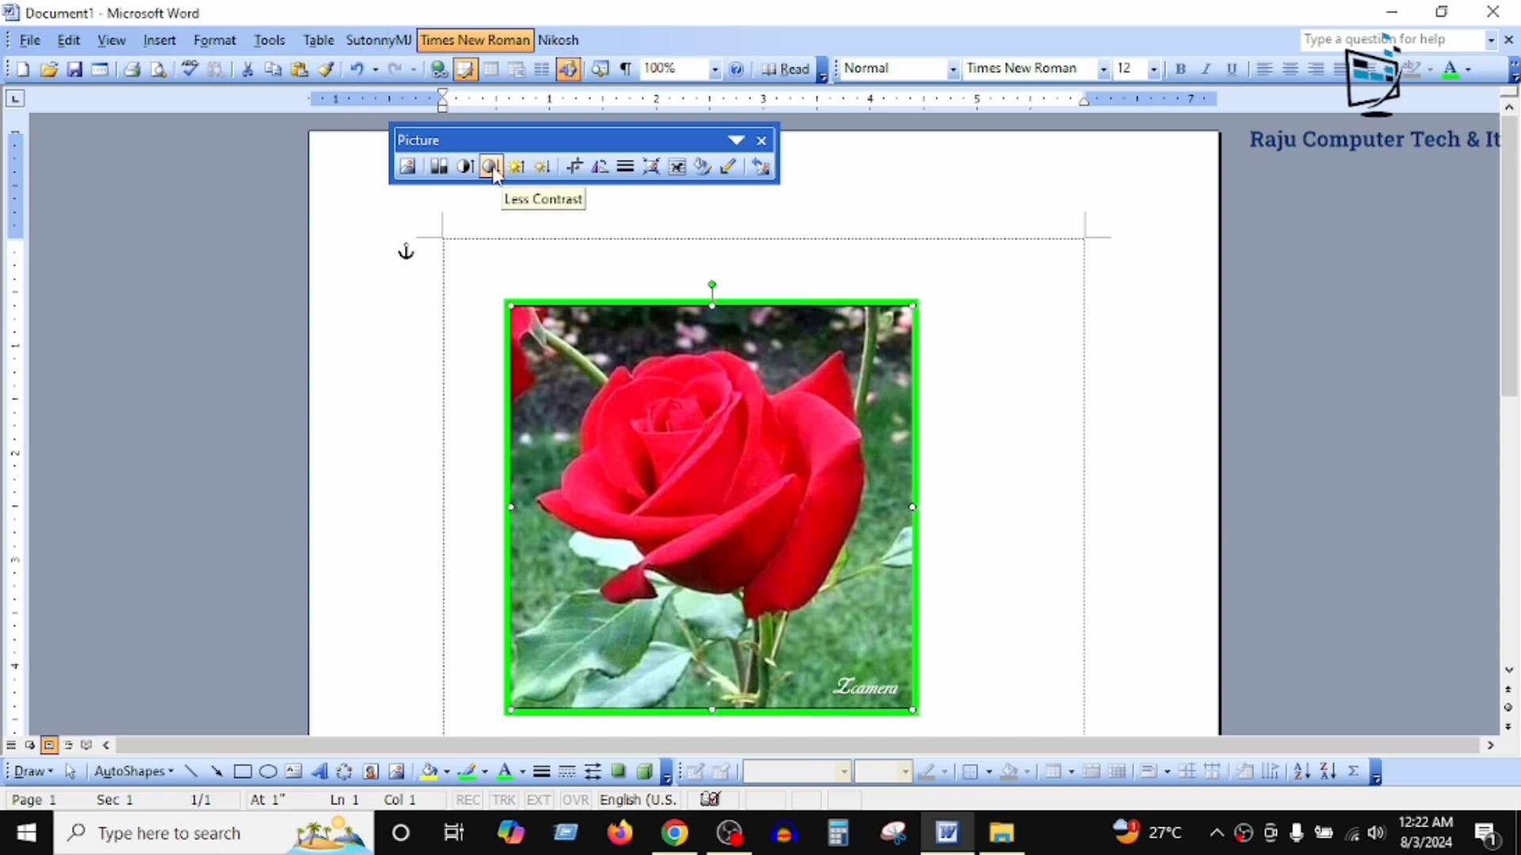
# Step: Reset the rose picture's color mode to Automatic, and convert the picture to Grayscale
pyautogui.click(440, 167)
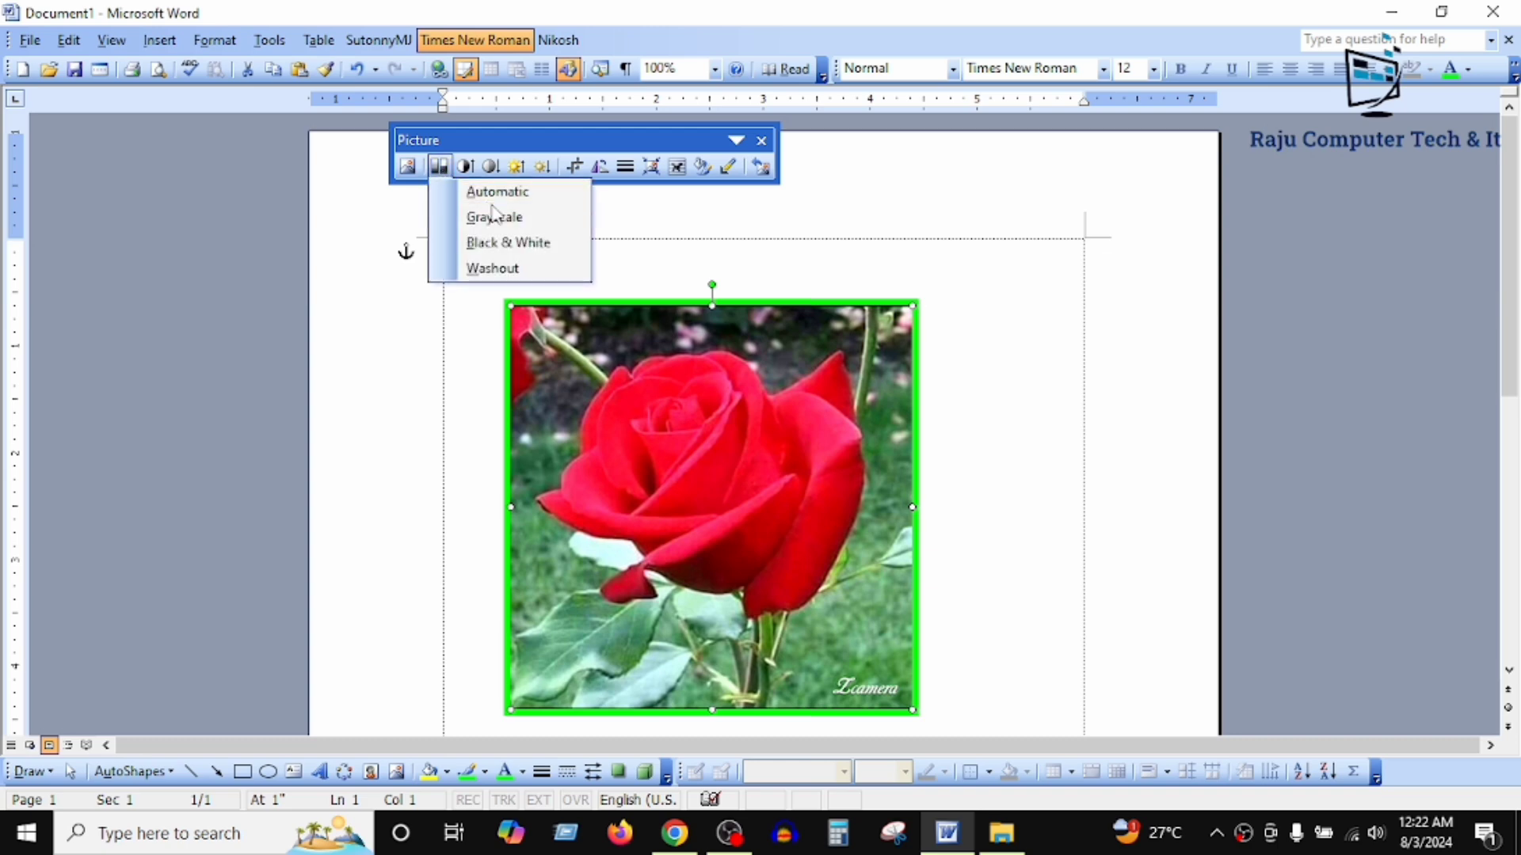
pyautogui.click(509, 190)
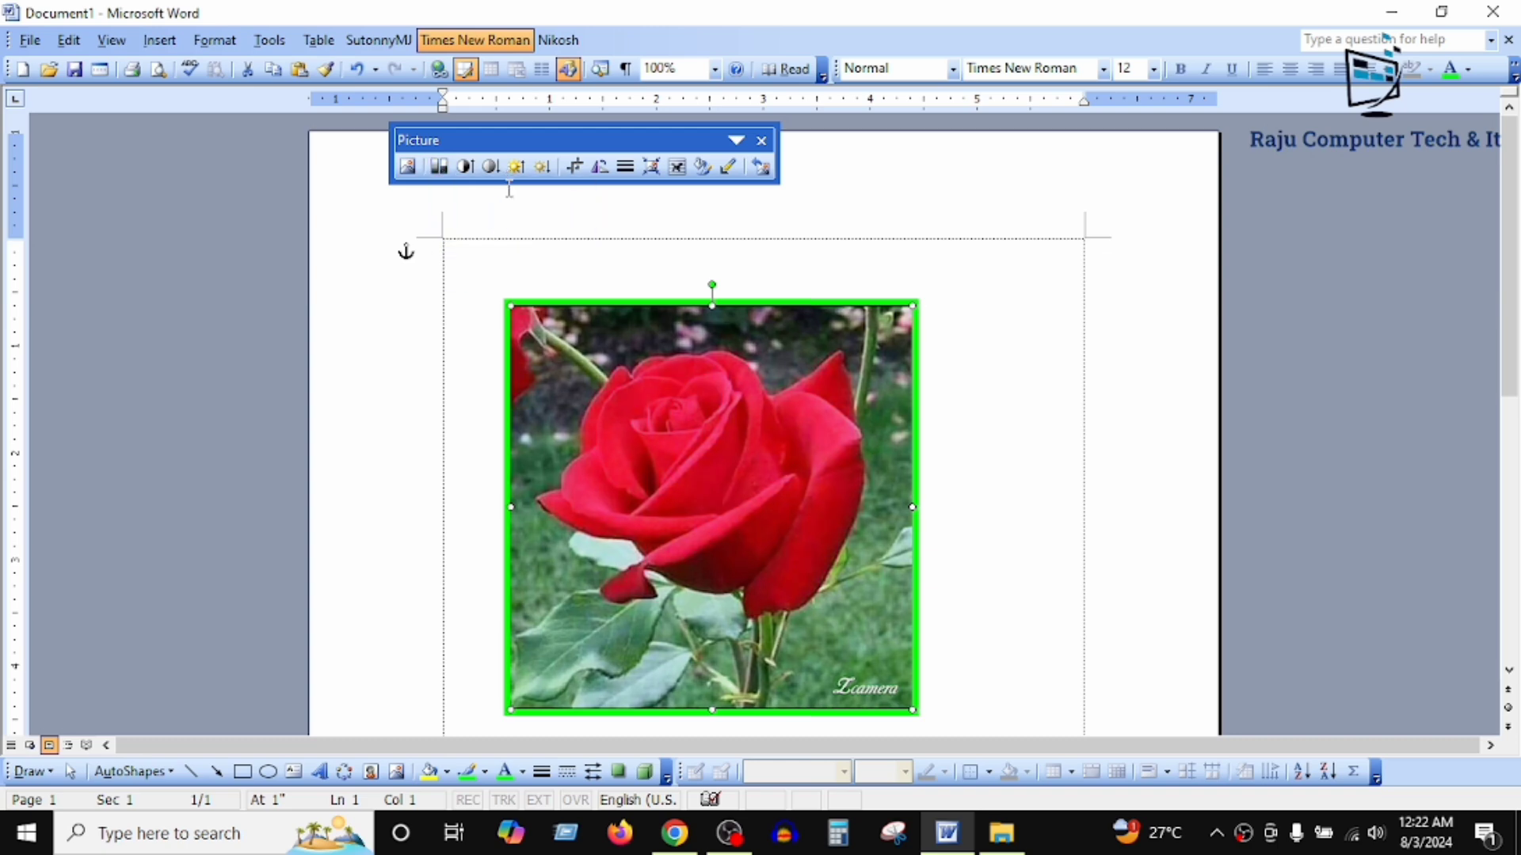
pyautogui.click(440, 166)
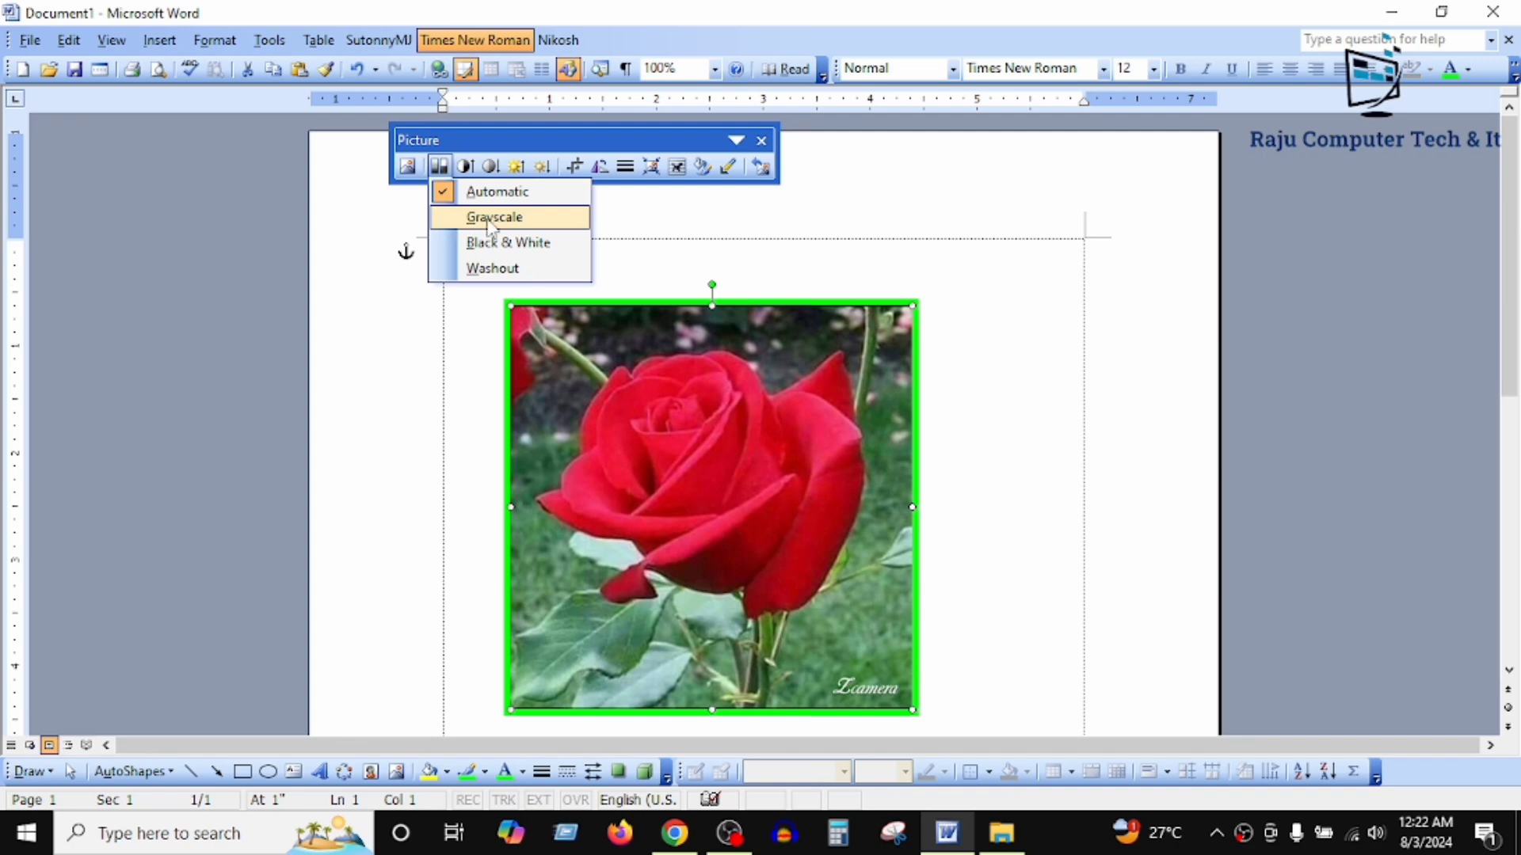
pyautogui.click(513, 220)
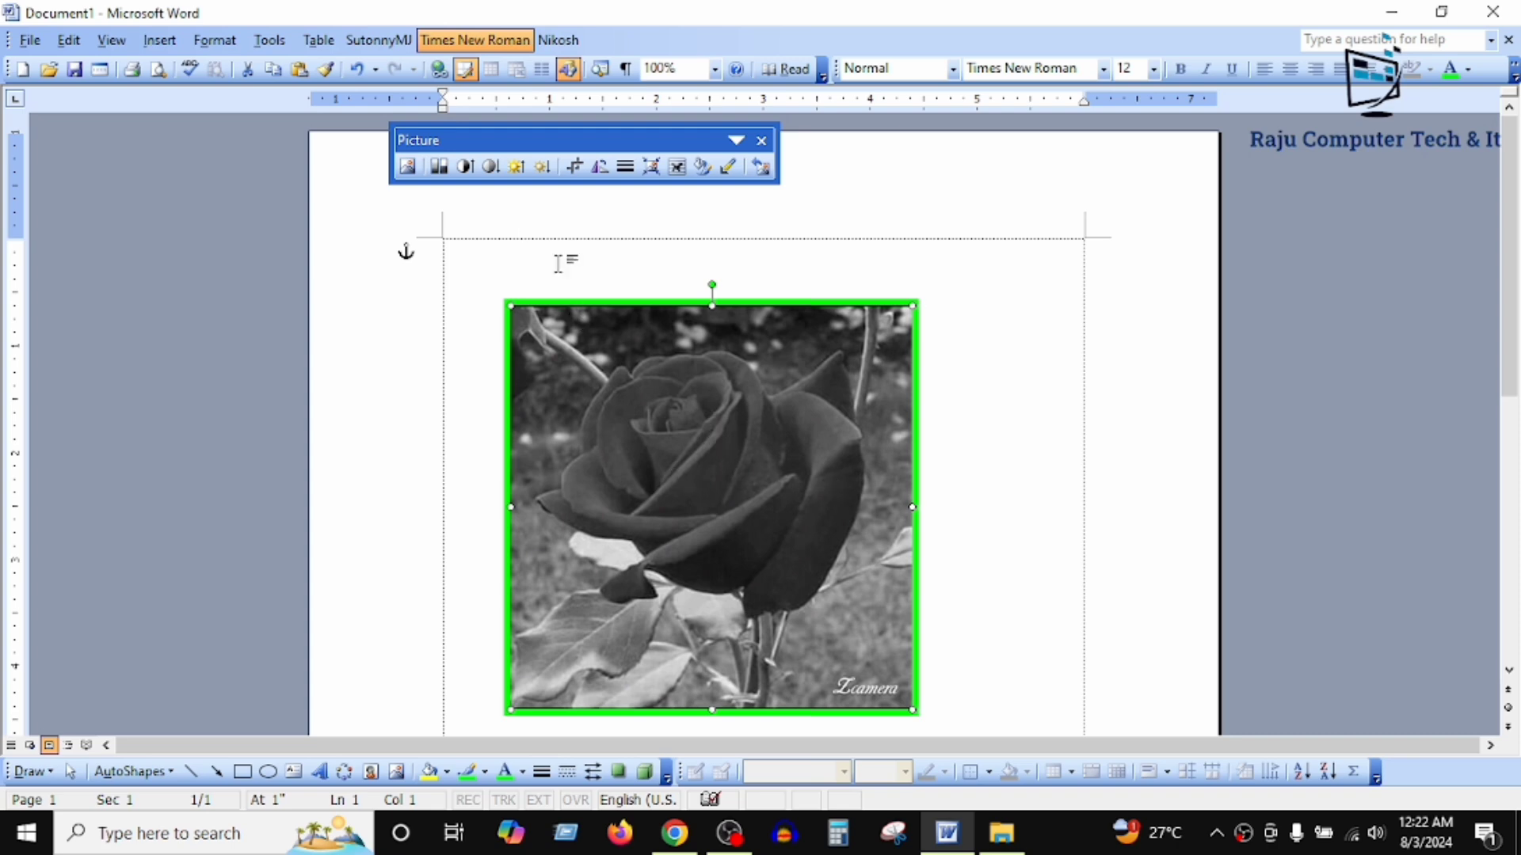
# Step: Convert the rose picture to Black & White, switch it to Washout, and restore its Automatic color mode
pyautogui.click(438, 168)
pyautogui.click(508, 243)
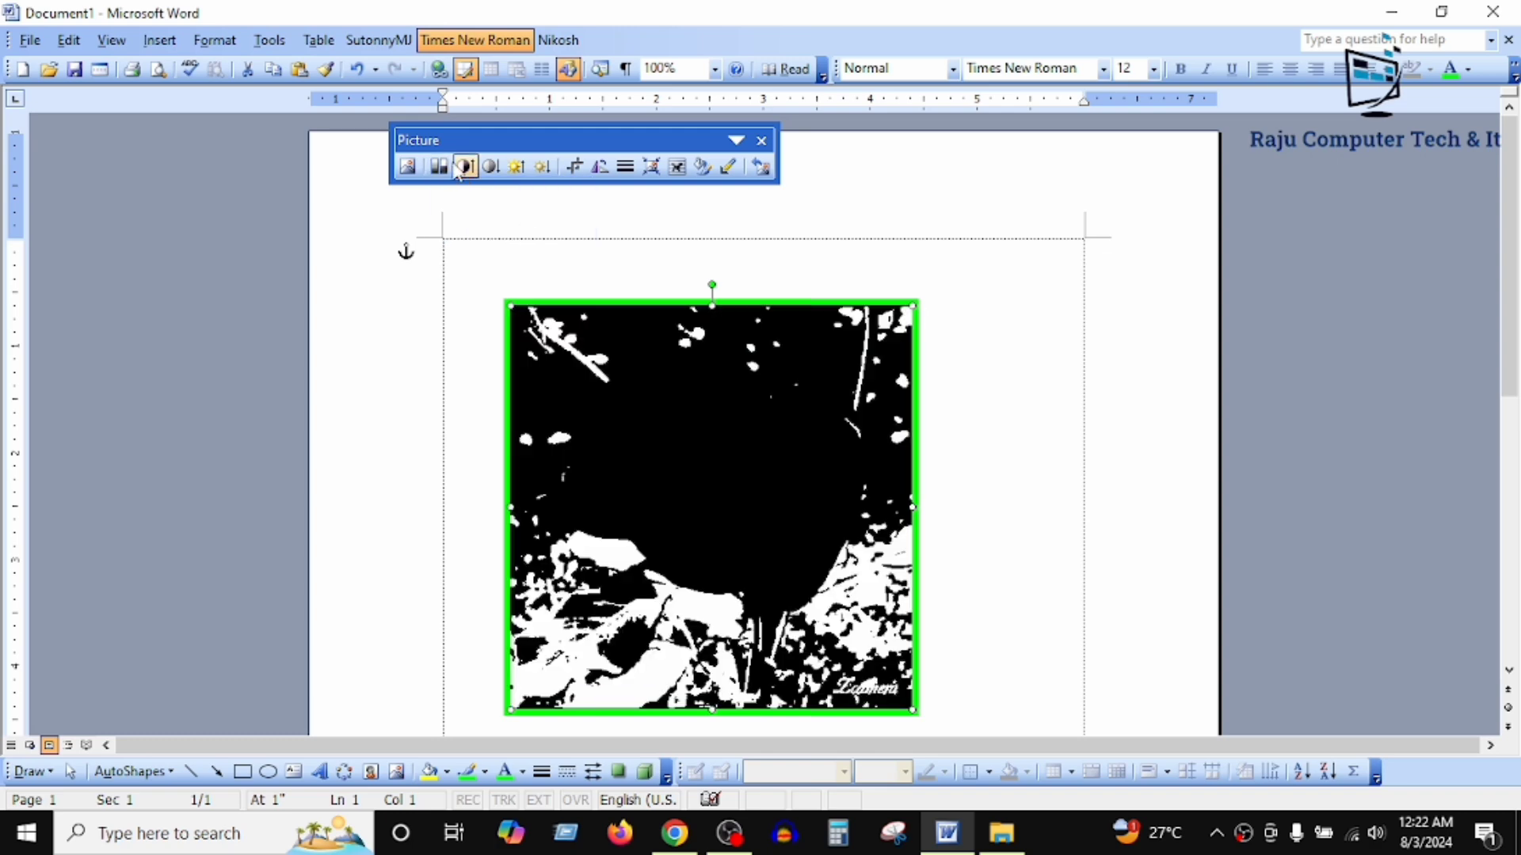
pyautogui.click(438, 167)
pyautogui.click(495, 268)
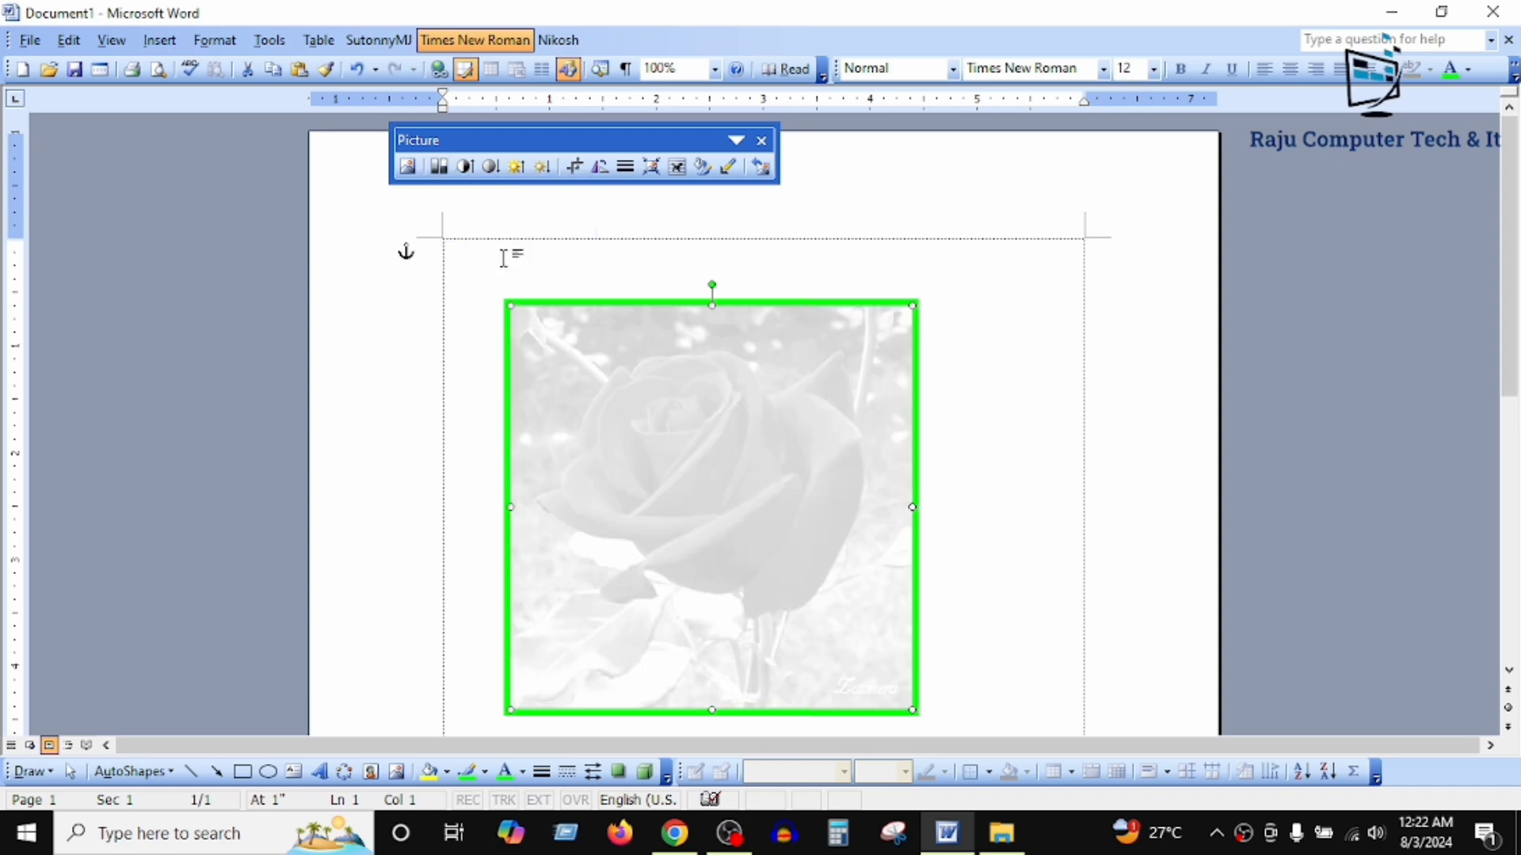
pyautogui.click(438, 168)
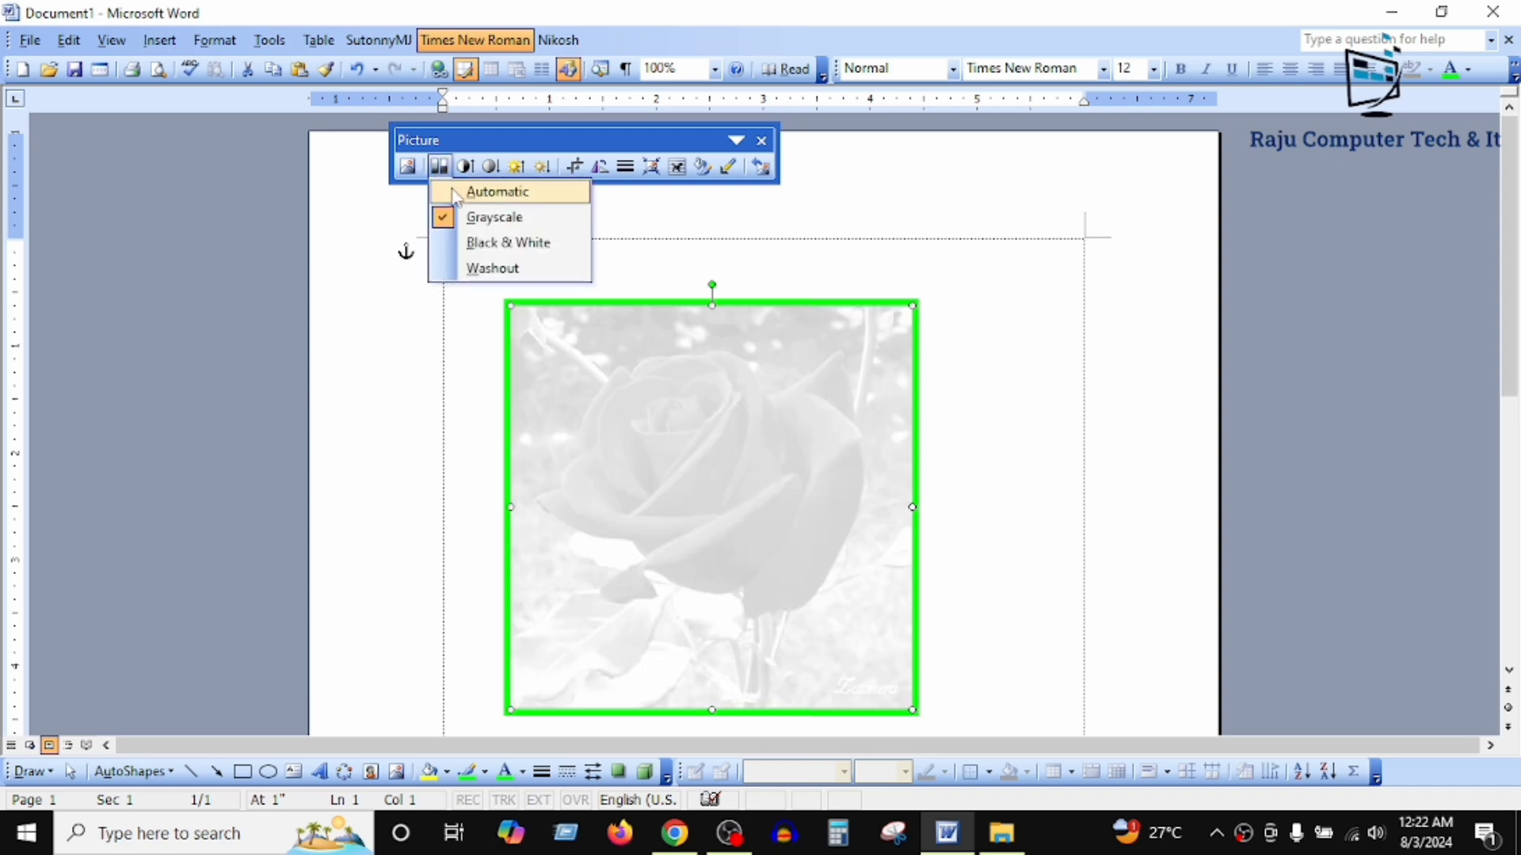
pyautogui.click(455, 194)
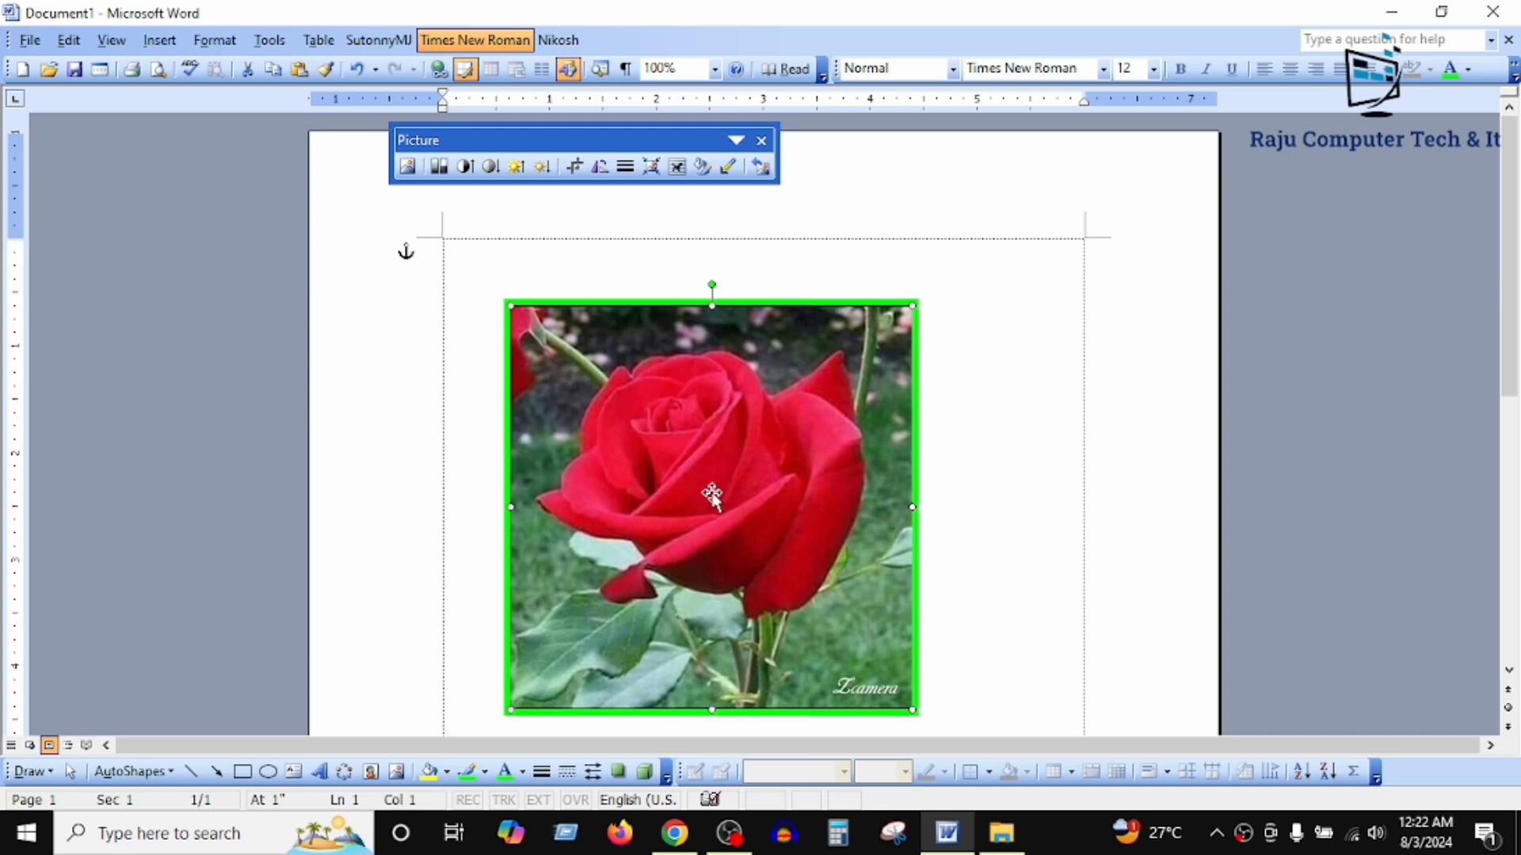
# Step: Insert the red rose in snow picture, whose file name begins 15410_1477, from the flowers folder
pyautogui.click(407, 166)
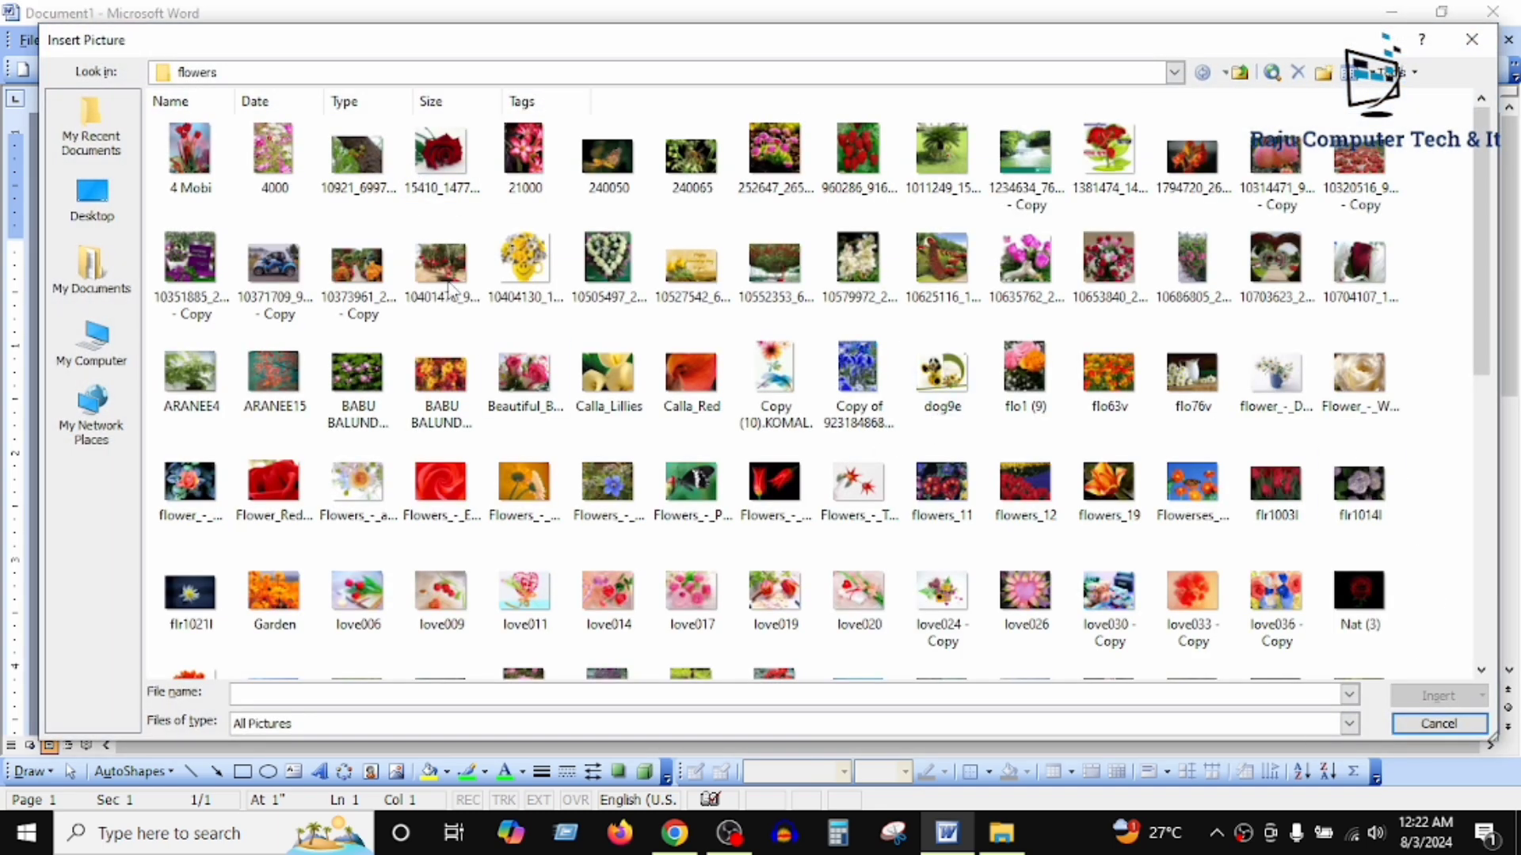
pyautogui.click(438, 151)
pyautogui.click(1429, 696)
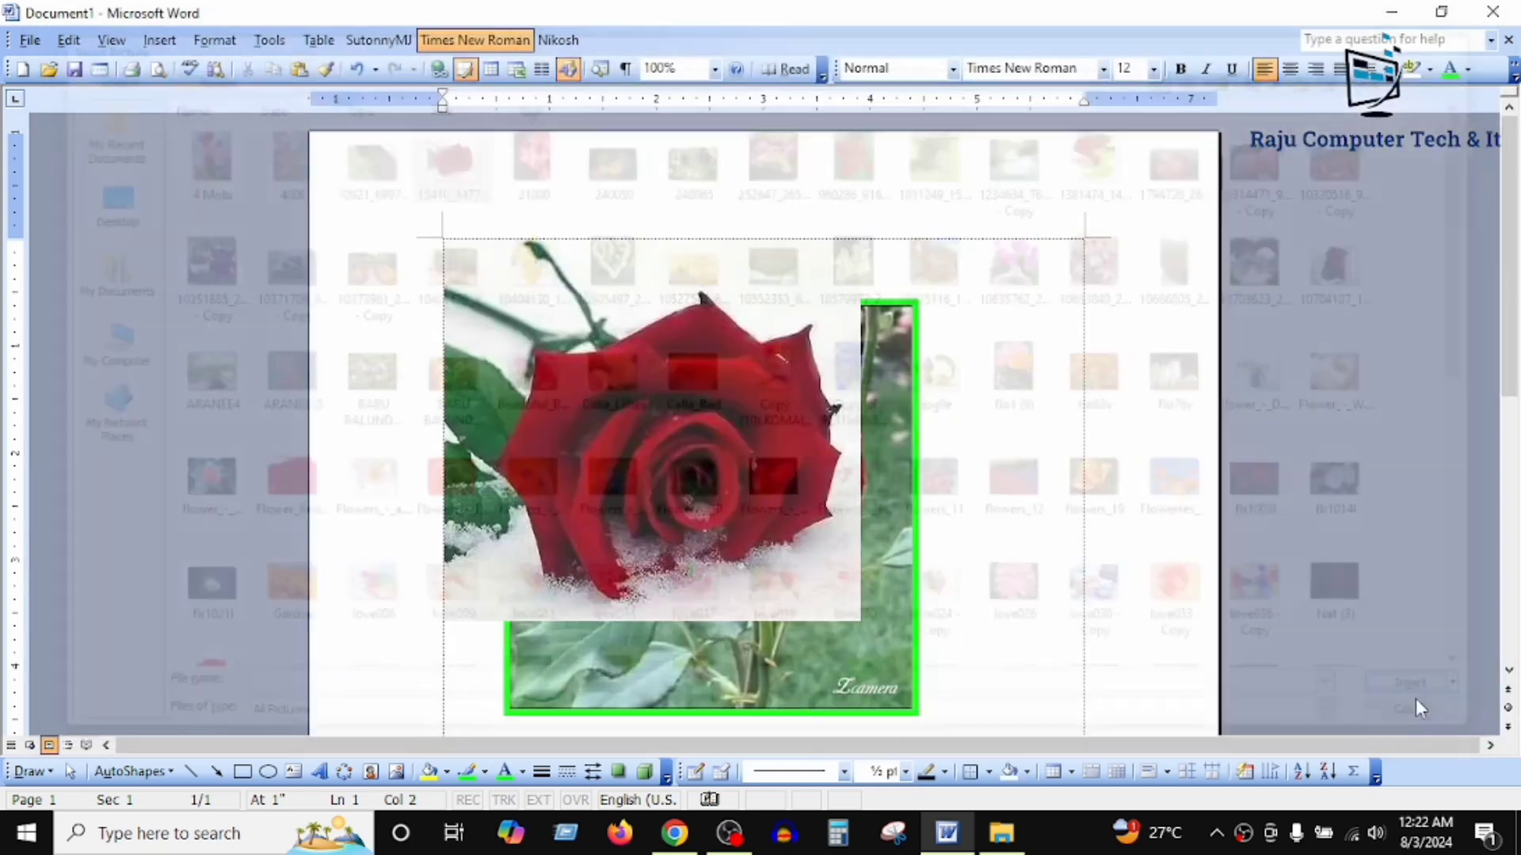
# Step: Set the snow rose picture's text wrapping to Behind Text, and arrange the two rose pictures side by side with a partial overlap
pyautogui.click(684, 398)
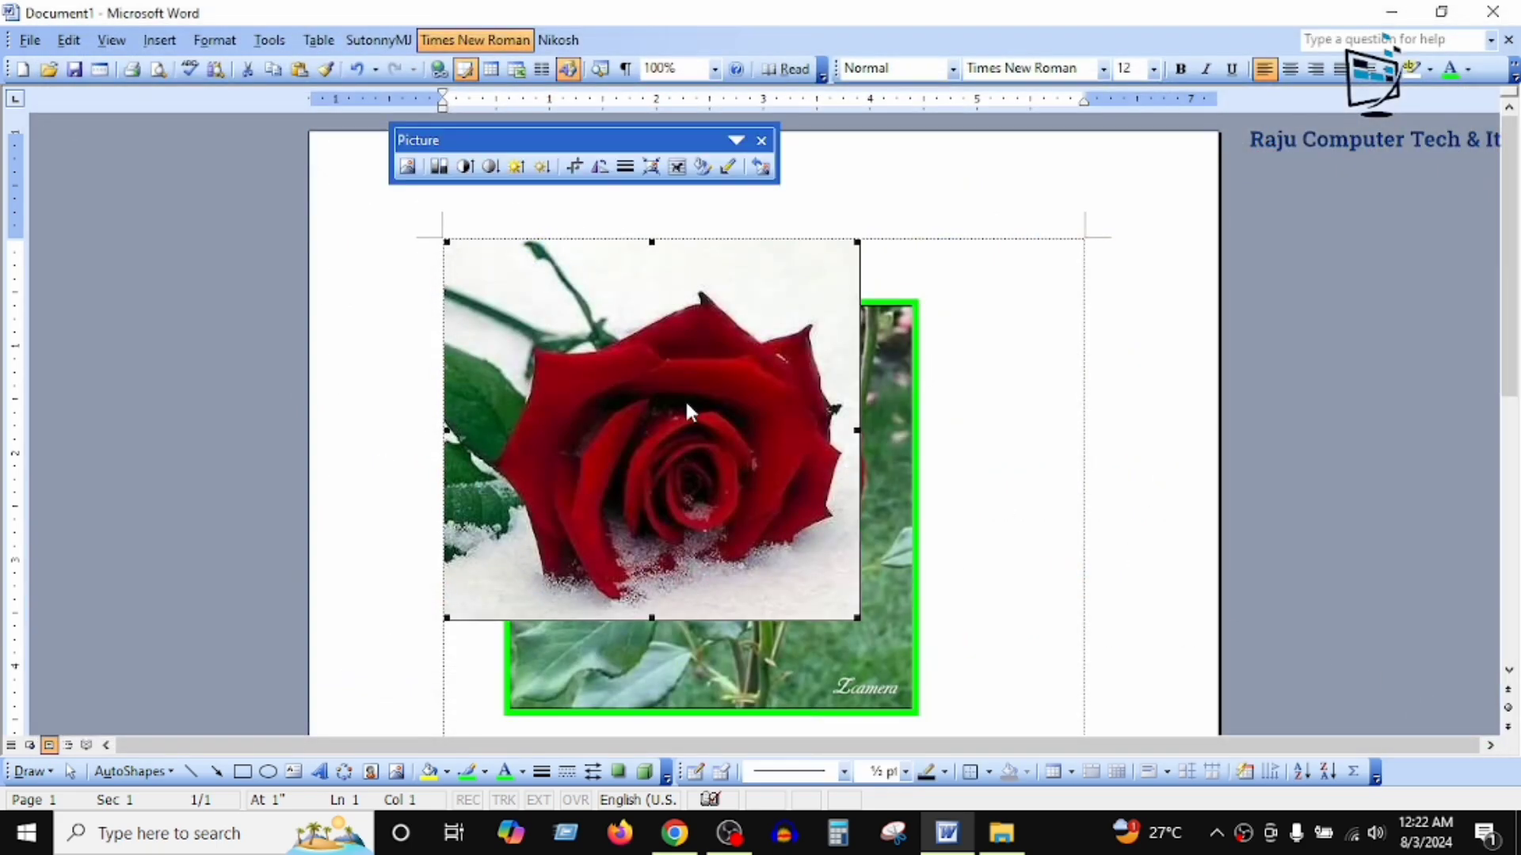
pyautogui.click(651, 166)
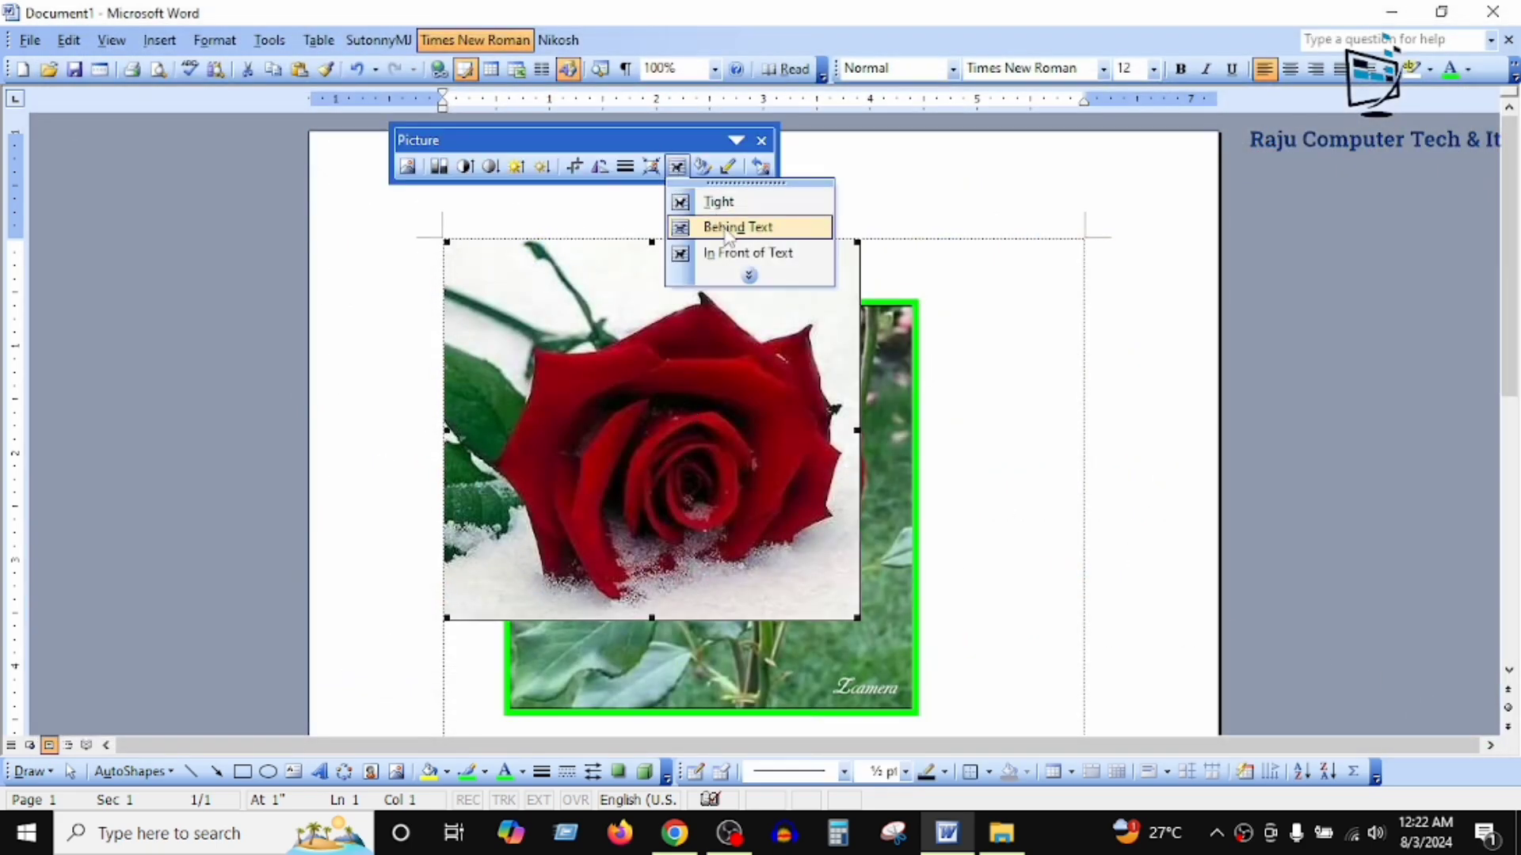
pyautogui.click(733, 223)
pyautogui.moveTo(599, 364); pyautogui.dragTo(962, 474)
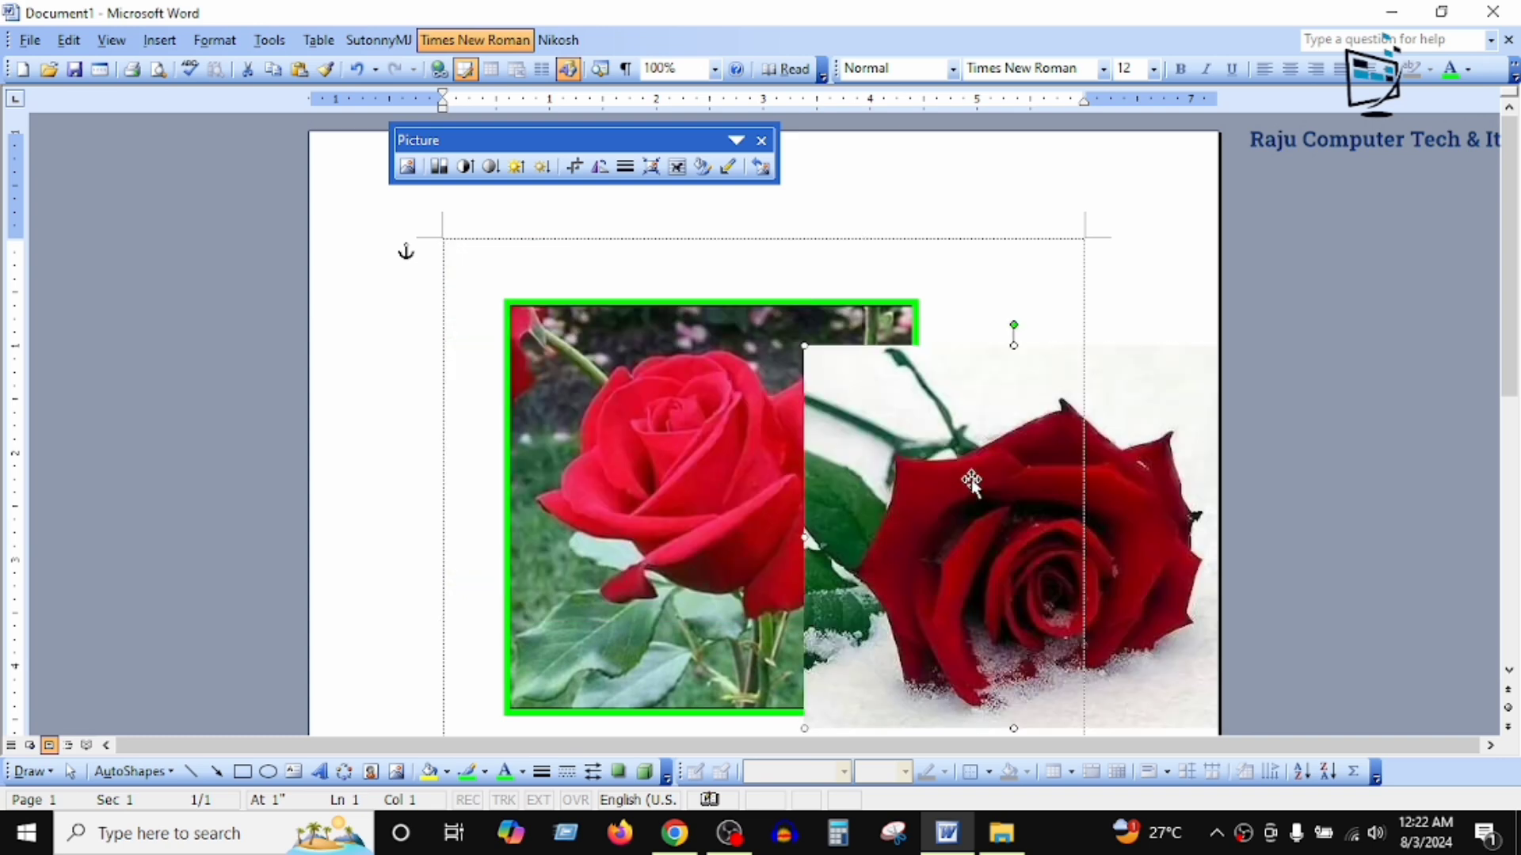
pyautogui.moveTo(713, 486); pyautogui.dragTo(647, 459)
pyautogui.moveTo(986, 559); pyautogui.dragTo(892, 530)
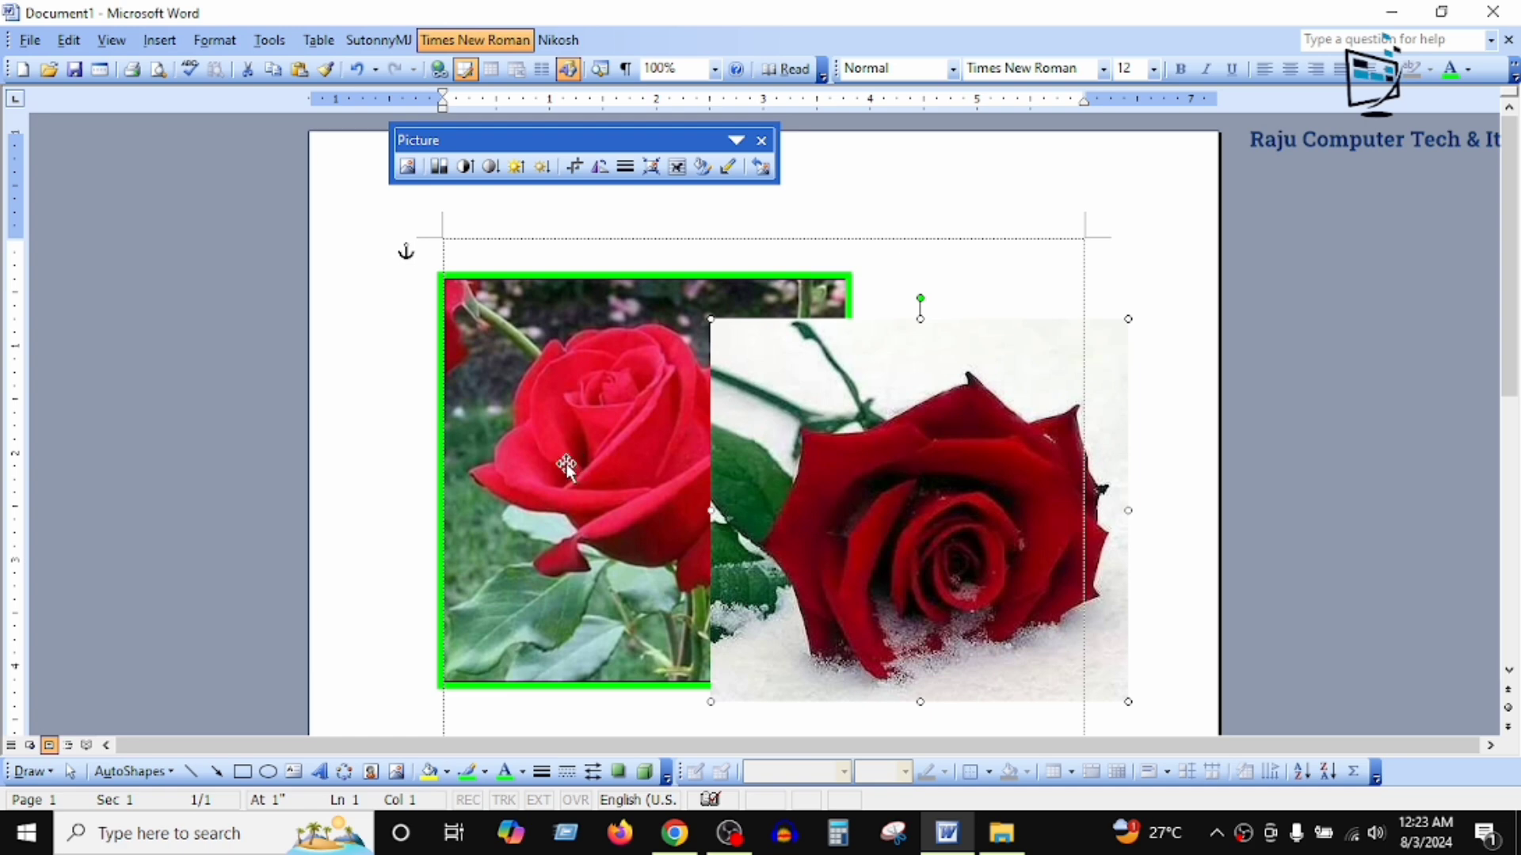
# Step: Change the text wrapping of the green-outlined rose picture to In Front of Text
pyautogui.click(542, 383)
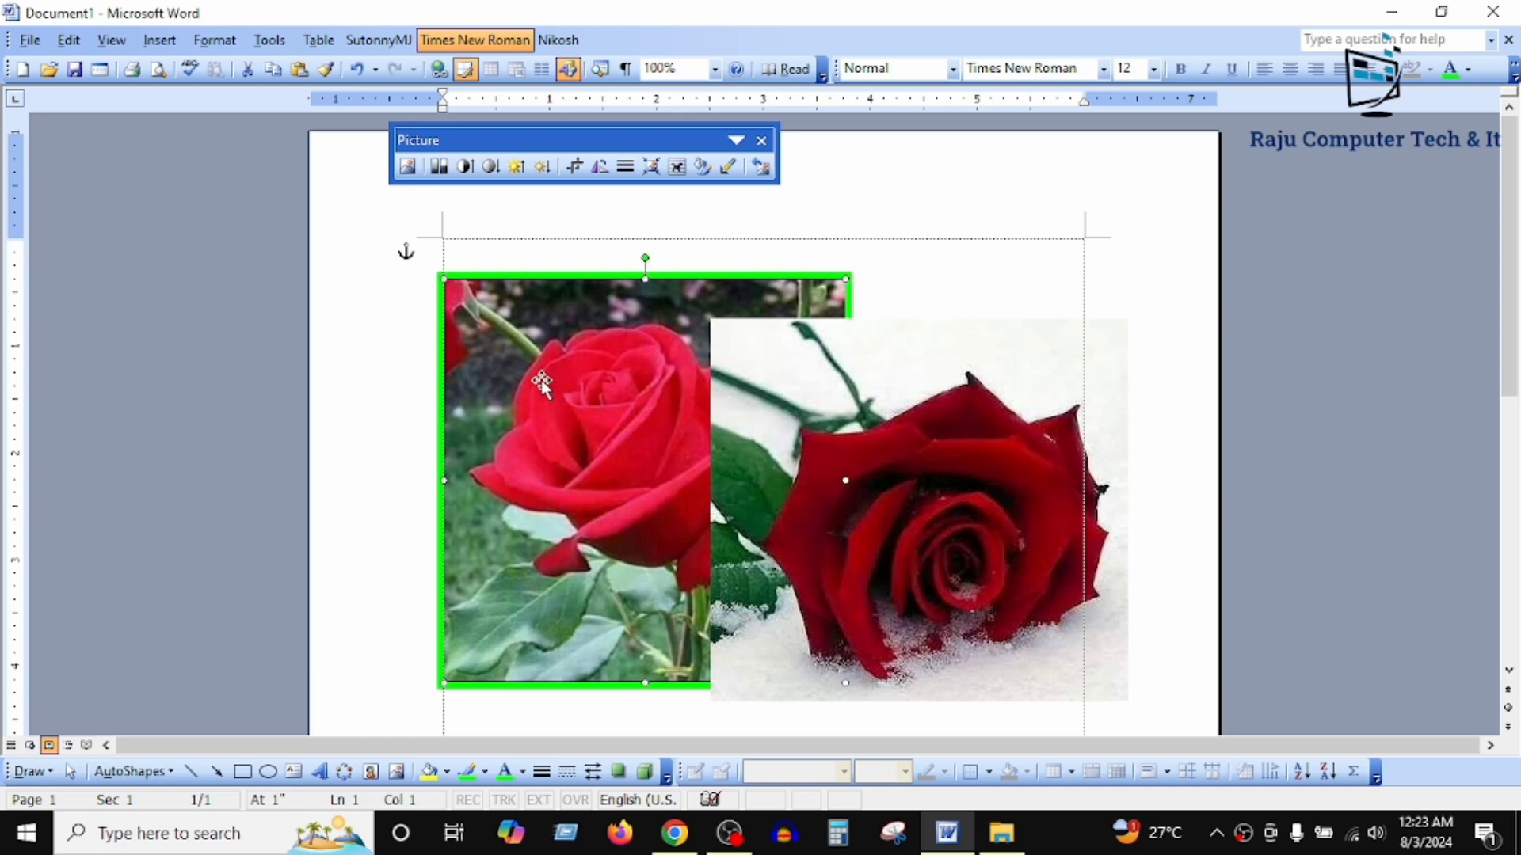
pyautogui.click(677, 167)
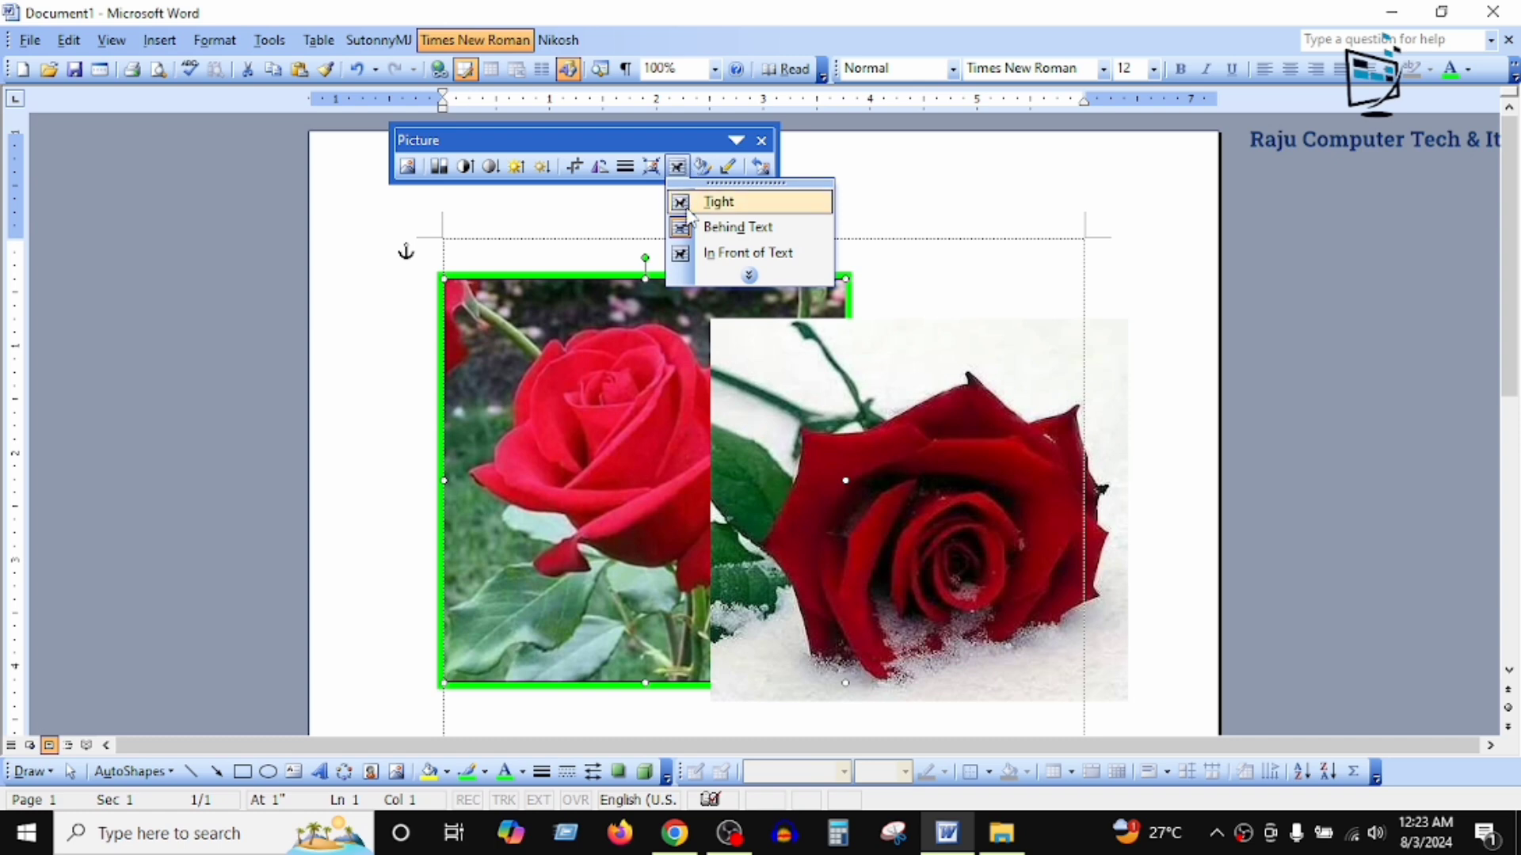
pyautogui.click(808, 253)
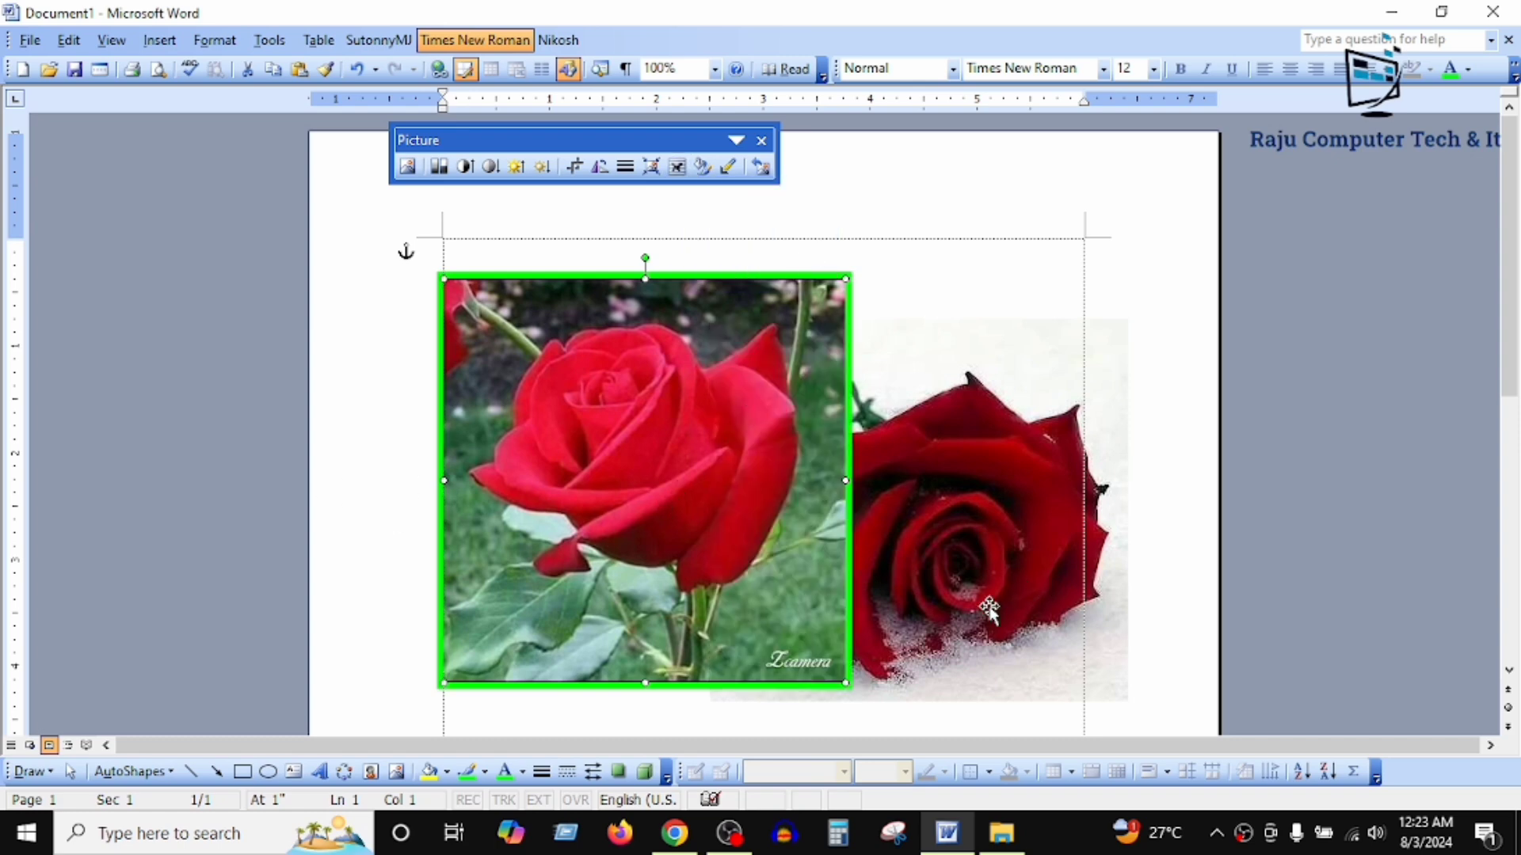
# Step: Change the text wrapping of the snow rose picture to In Front of Text so it overlaps the green-outlined one
pyautogui.click(979, 373)
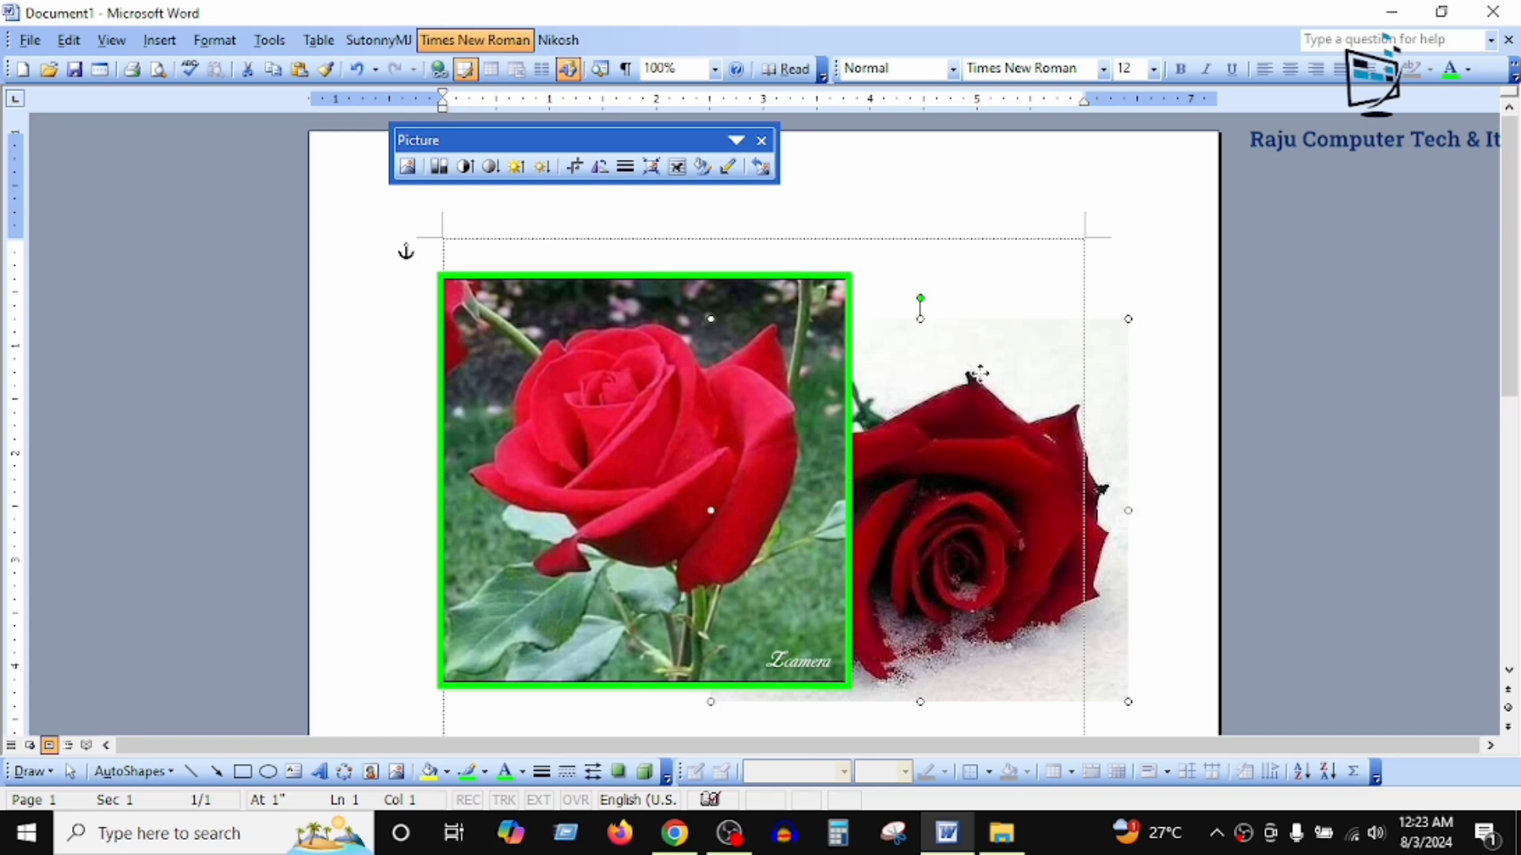
pyautogui.click(677, 165)
pyautogui.click(716, 252)
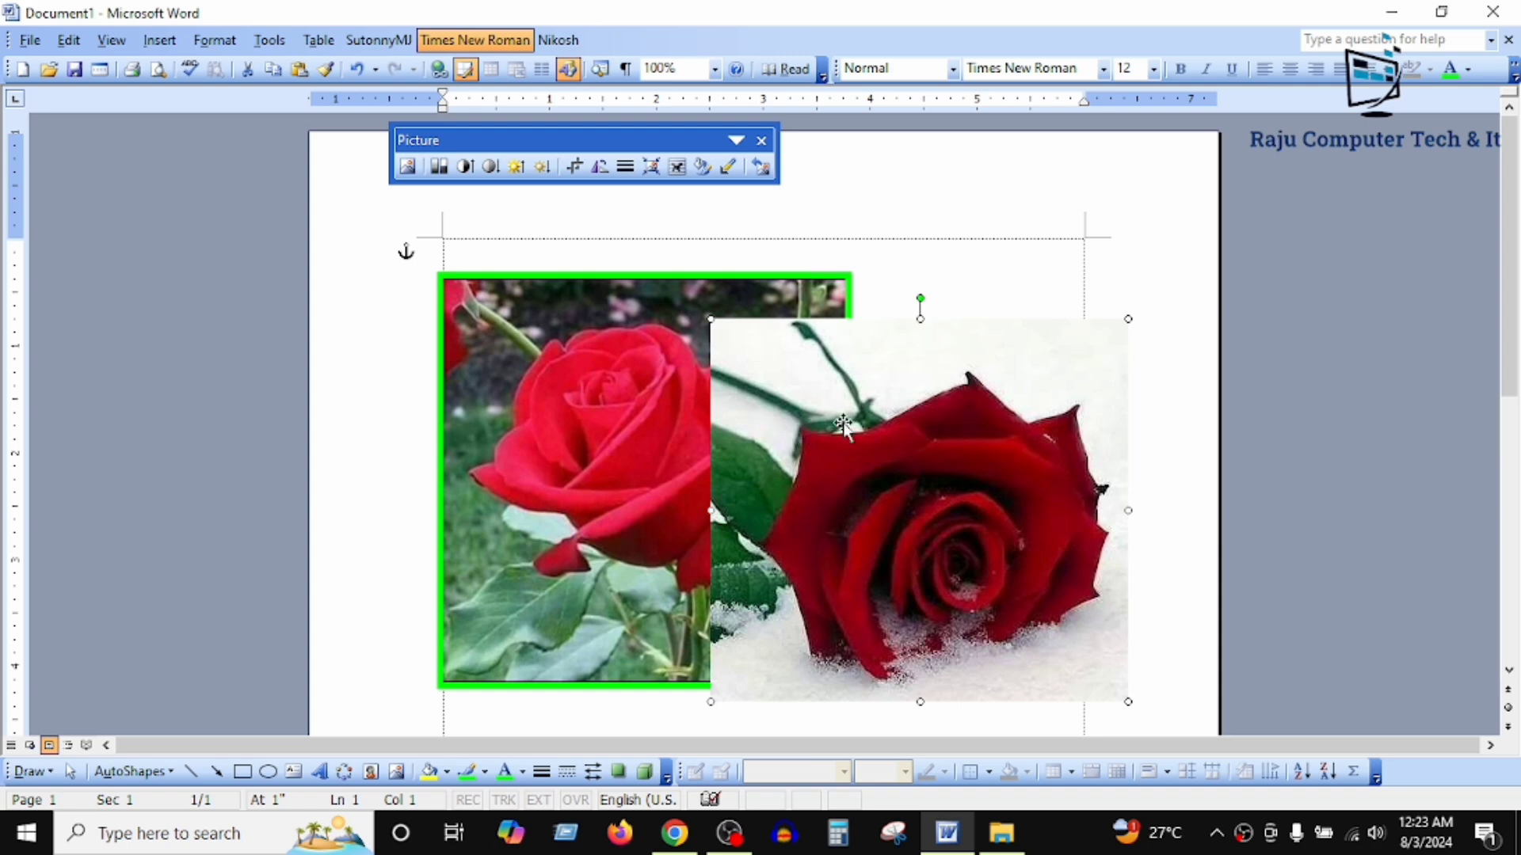
pyautogui.scroll(-3, 846, 372)
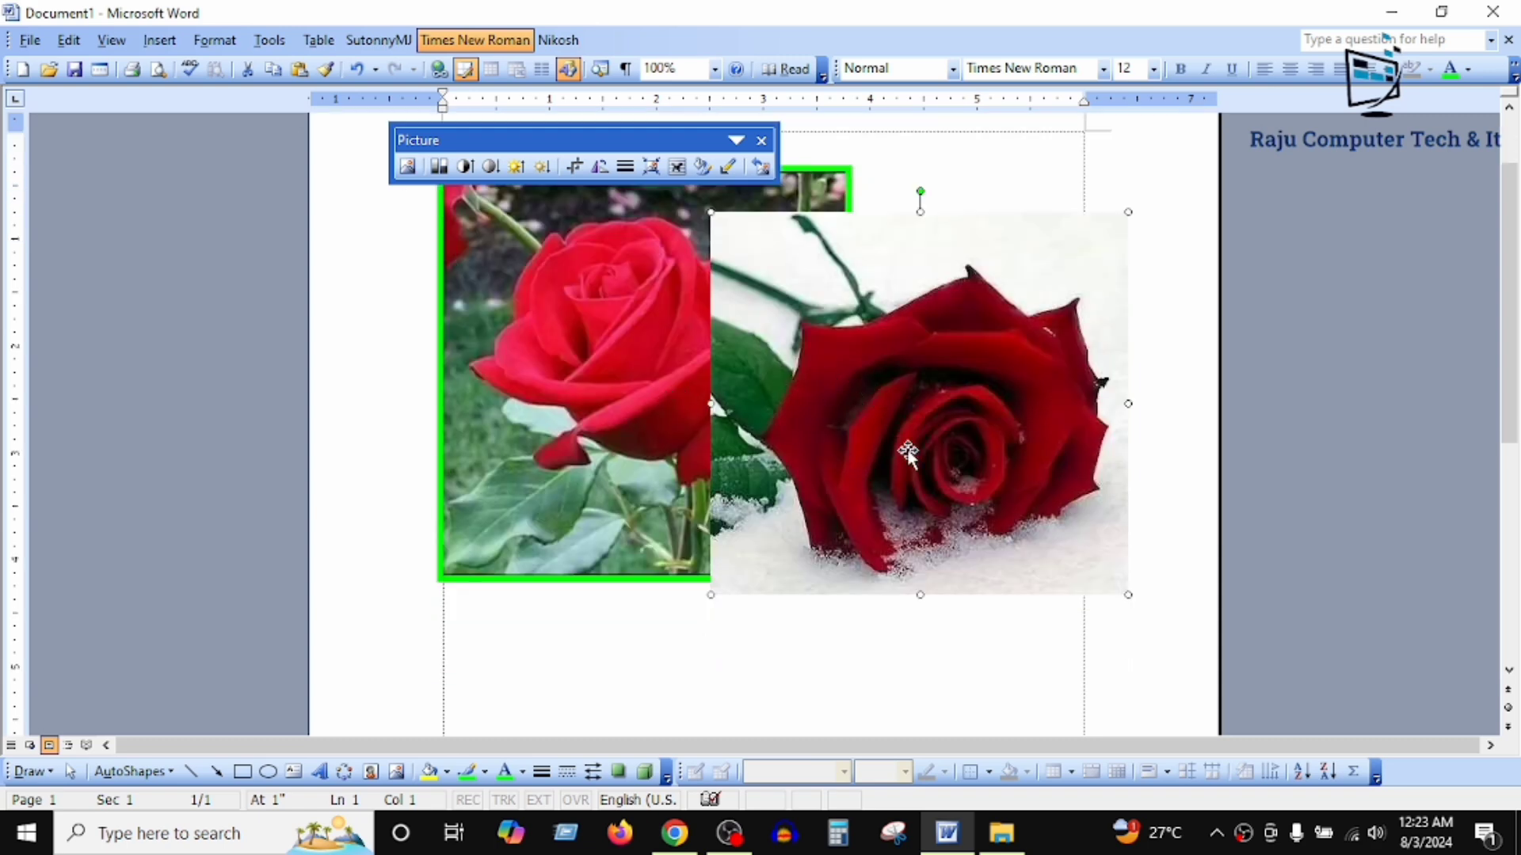
pyautogui.scroll(3, 808, 476)
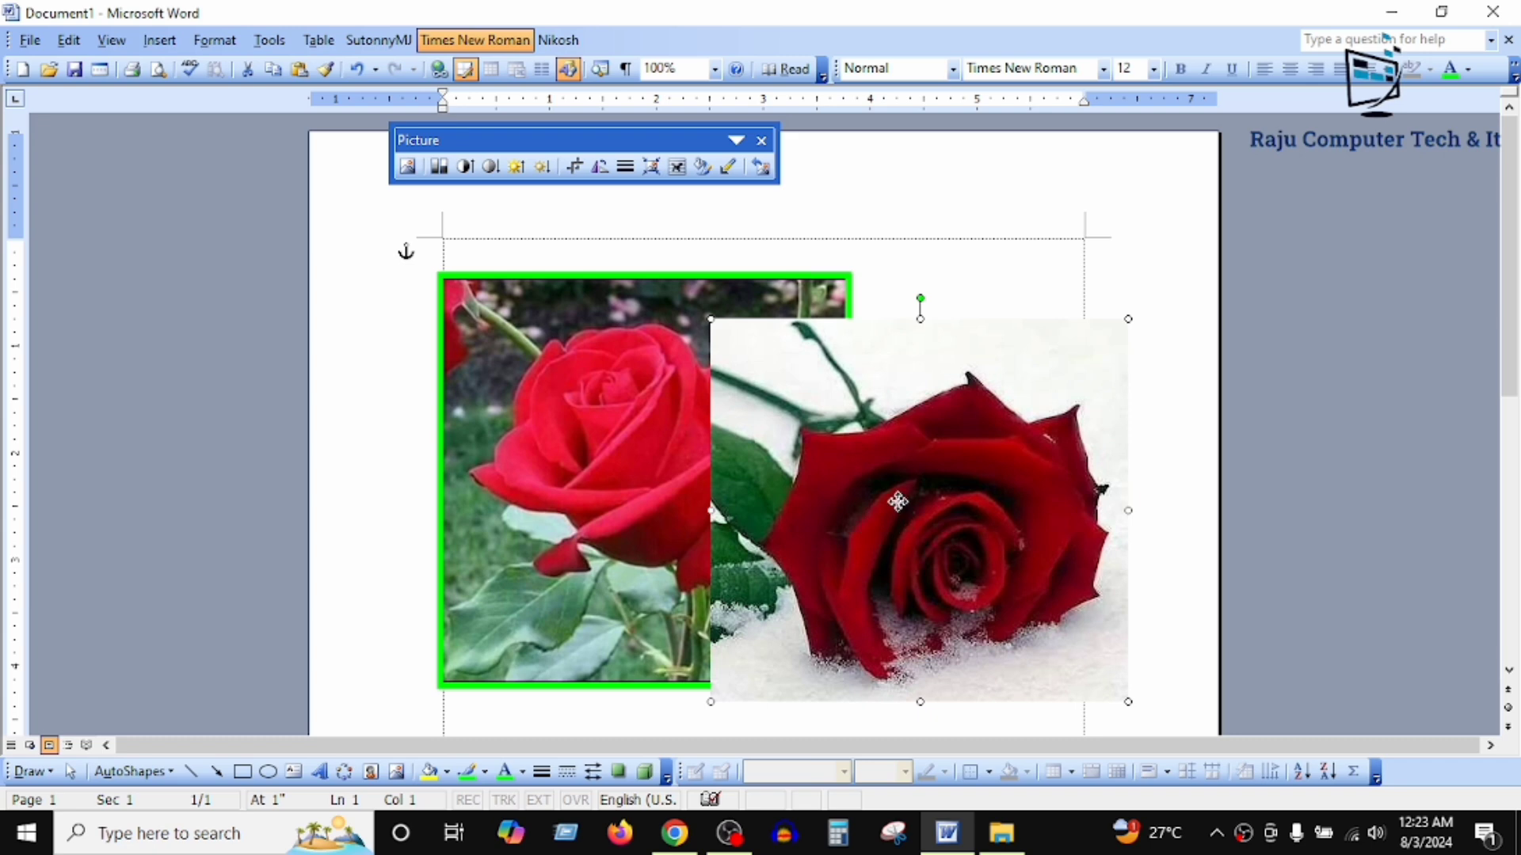
# Step: Delete the snow rose picture and the green-outlined rose picture from the page
pyautogui.press('Delete')
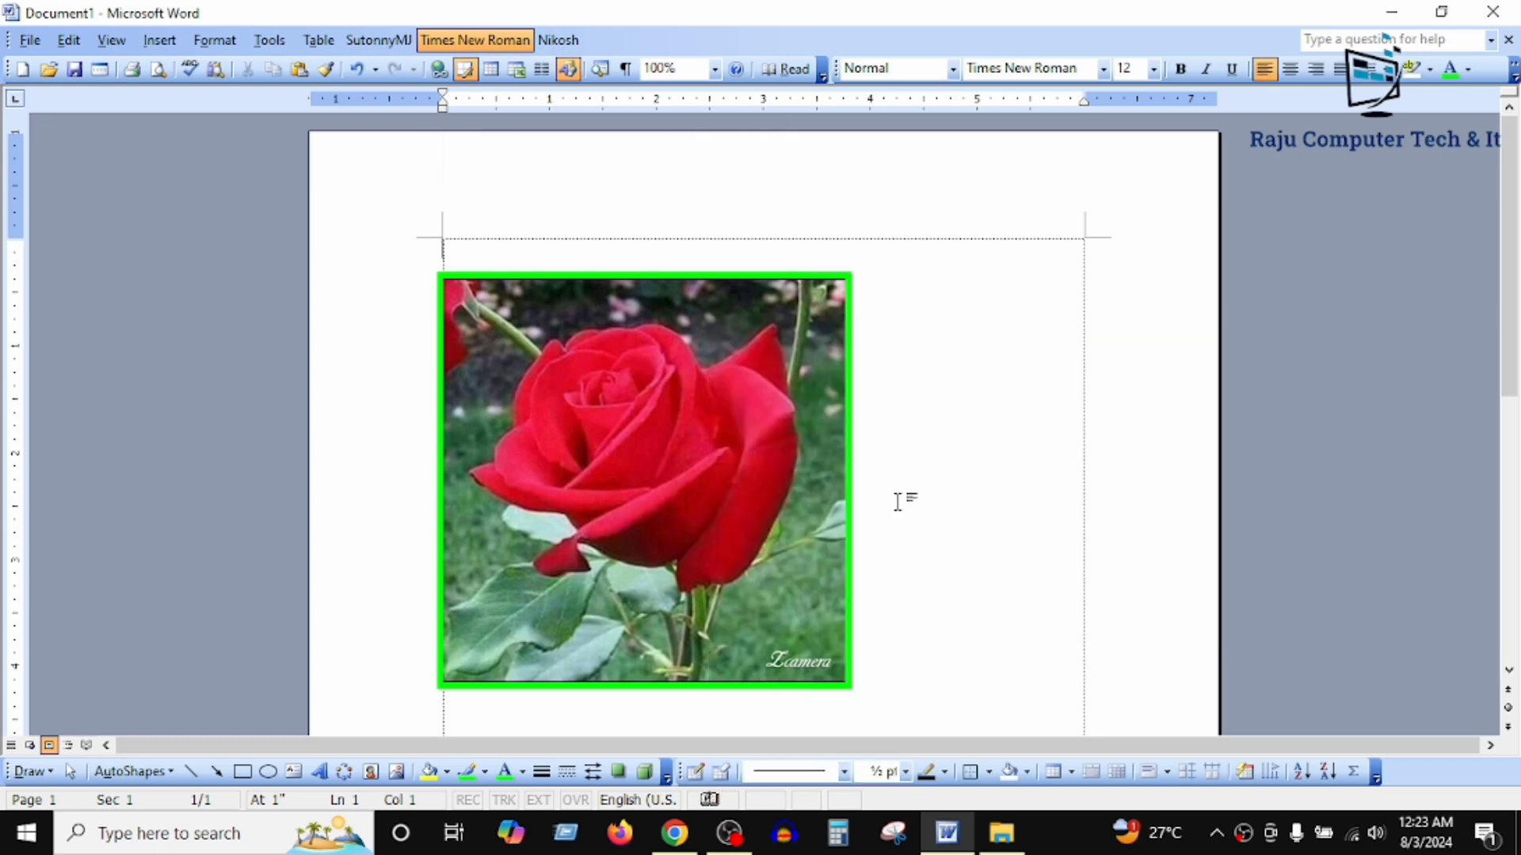
pyautogui.click(703, 485)
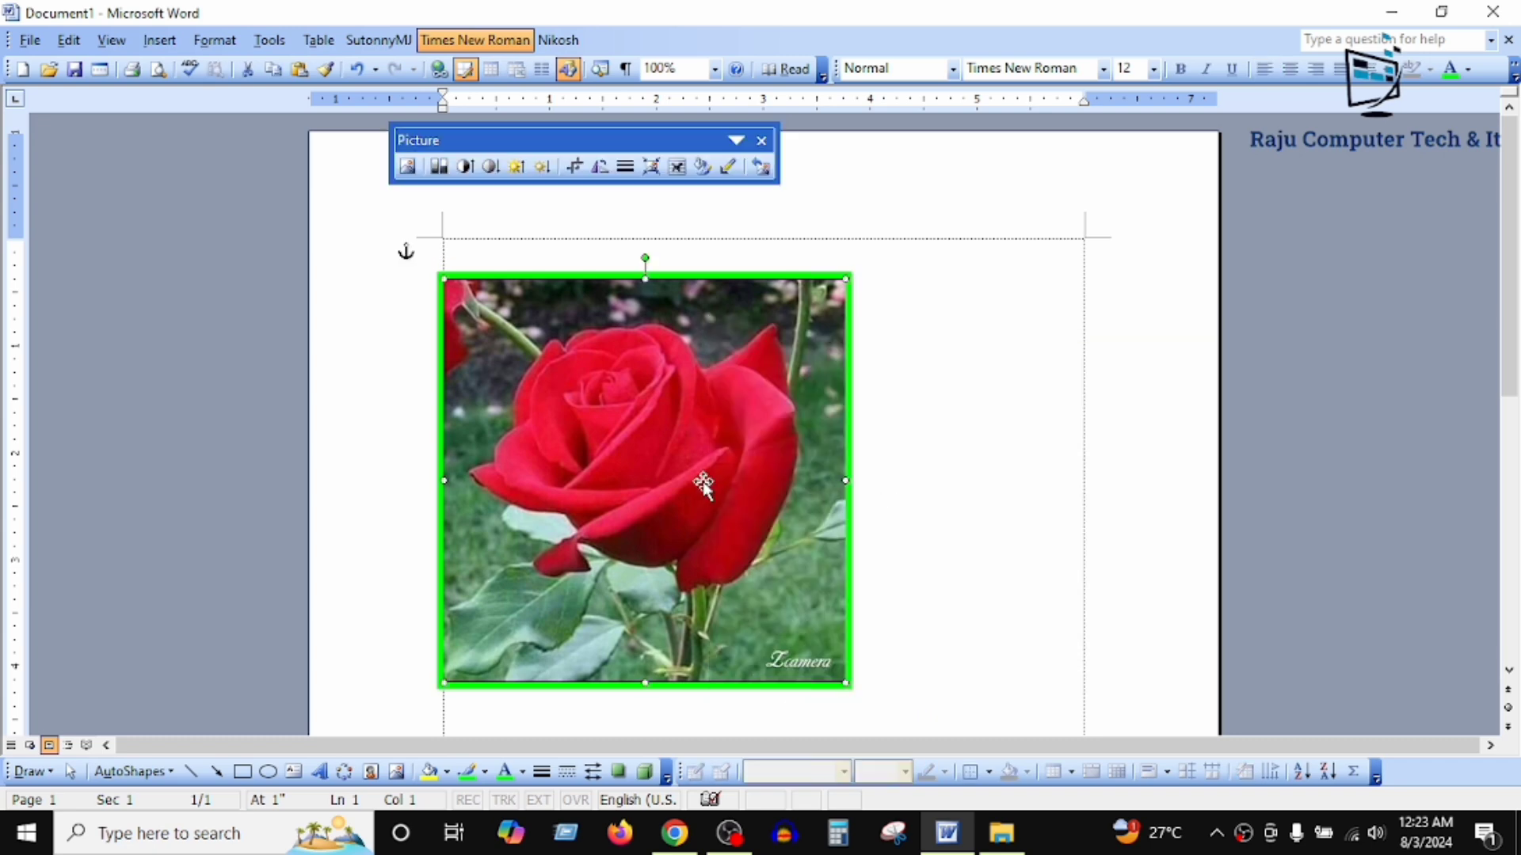
pyautogui.press('Delete')
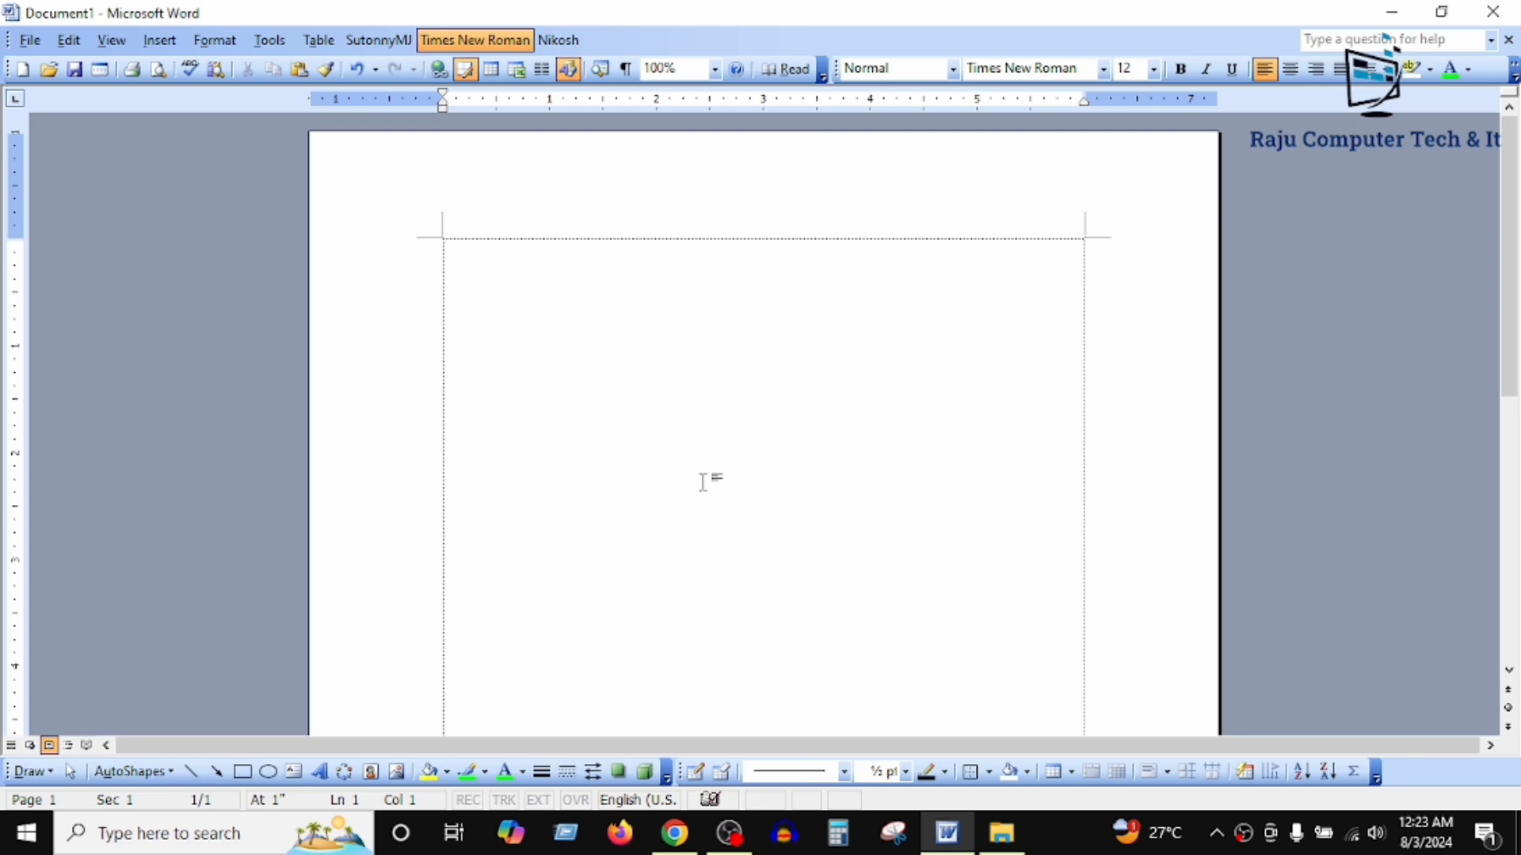
# Step: Insert a chart into the empty document, and move its datasheet window farther below the chart
pyautogui.click(158, 46)
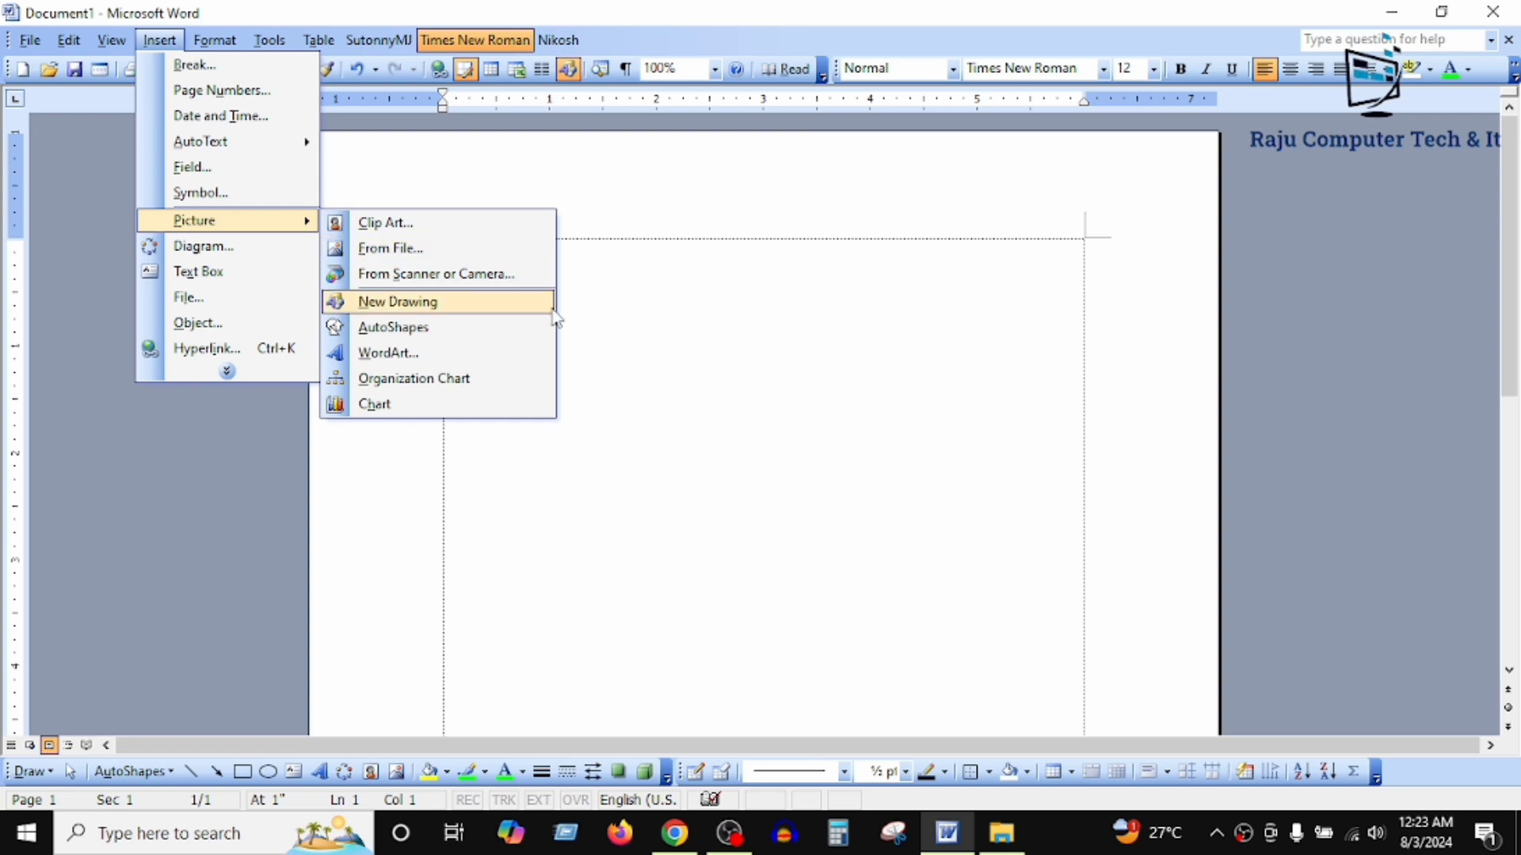
pyautogui.click(424, 408)
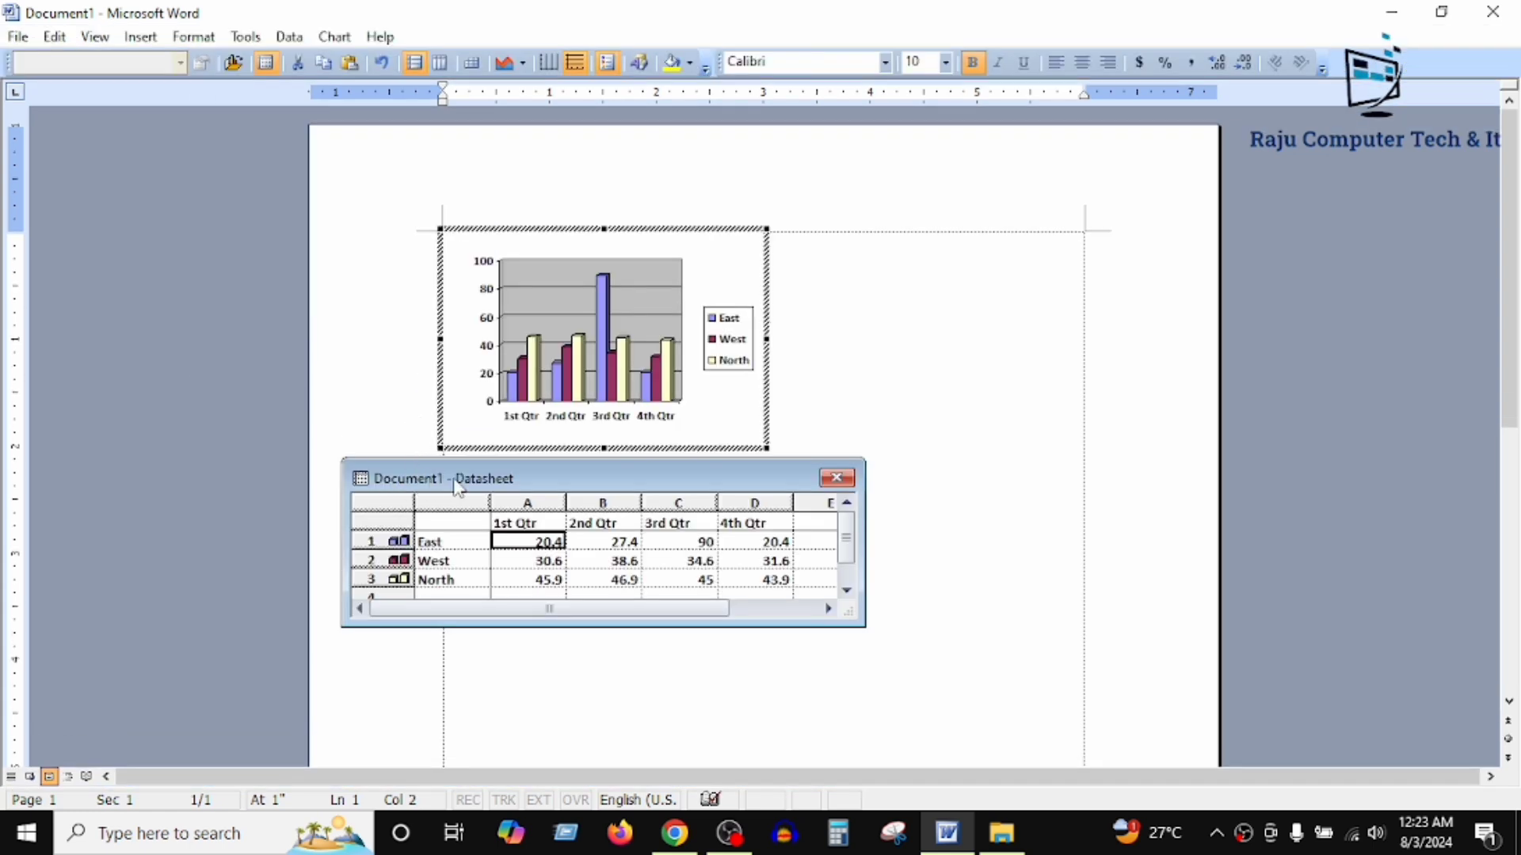
pyautogui.moveTo(458, 489); pyautogui.dragTo(520, 534)
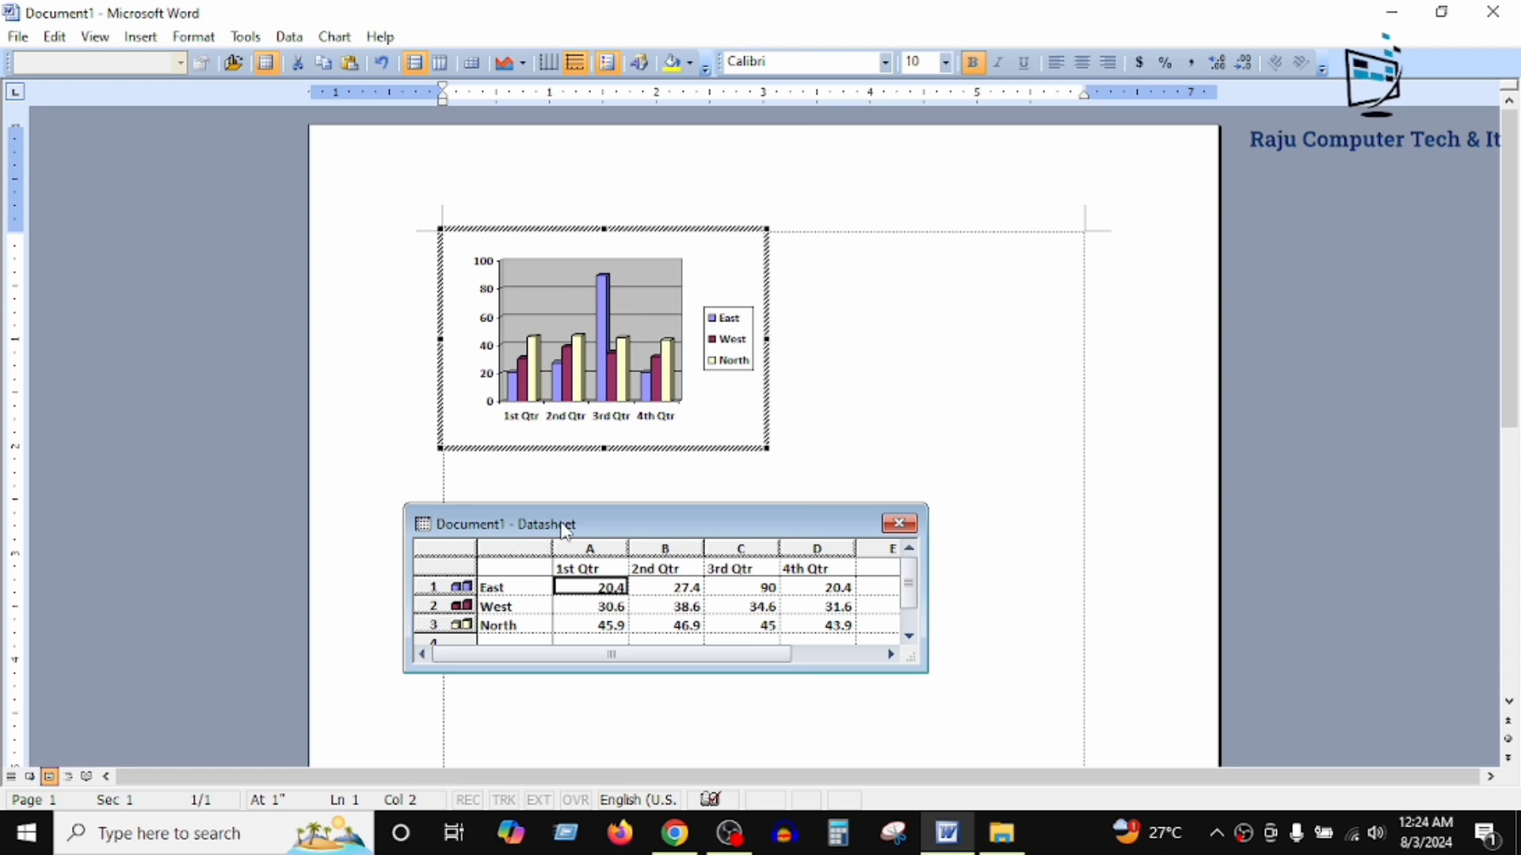
# Step: Enlarge the chart's datasheet window to look through its empty rows, narrow the window, and leave chart editing
pyautogui.click(510, 588)
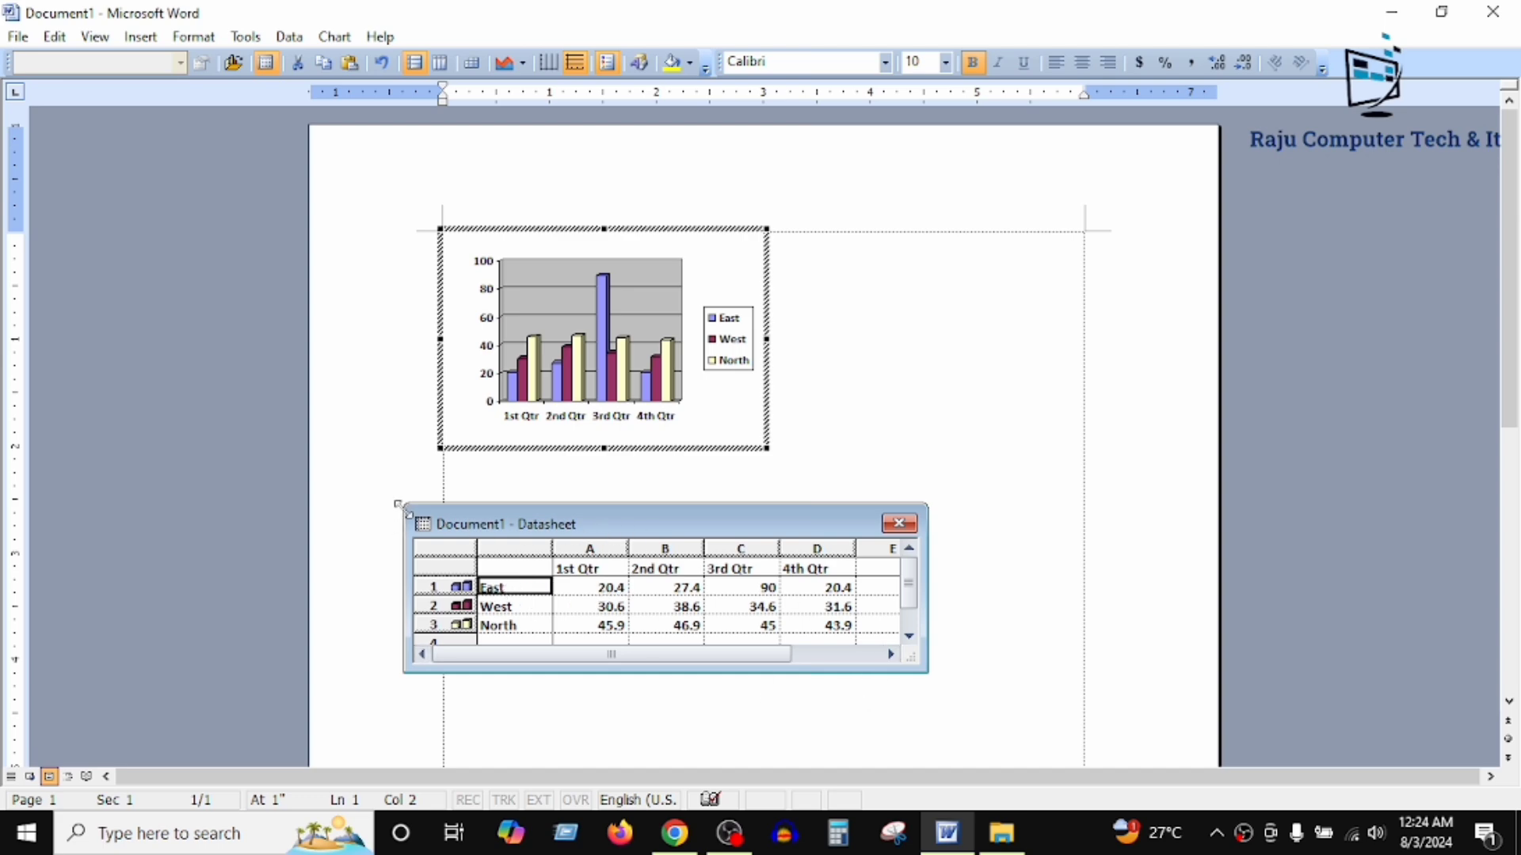
pyautogui.moveTo(398, 504); pyautogui.dragTo(343, 211)
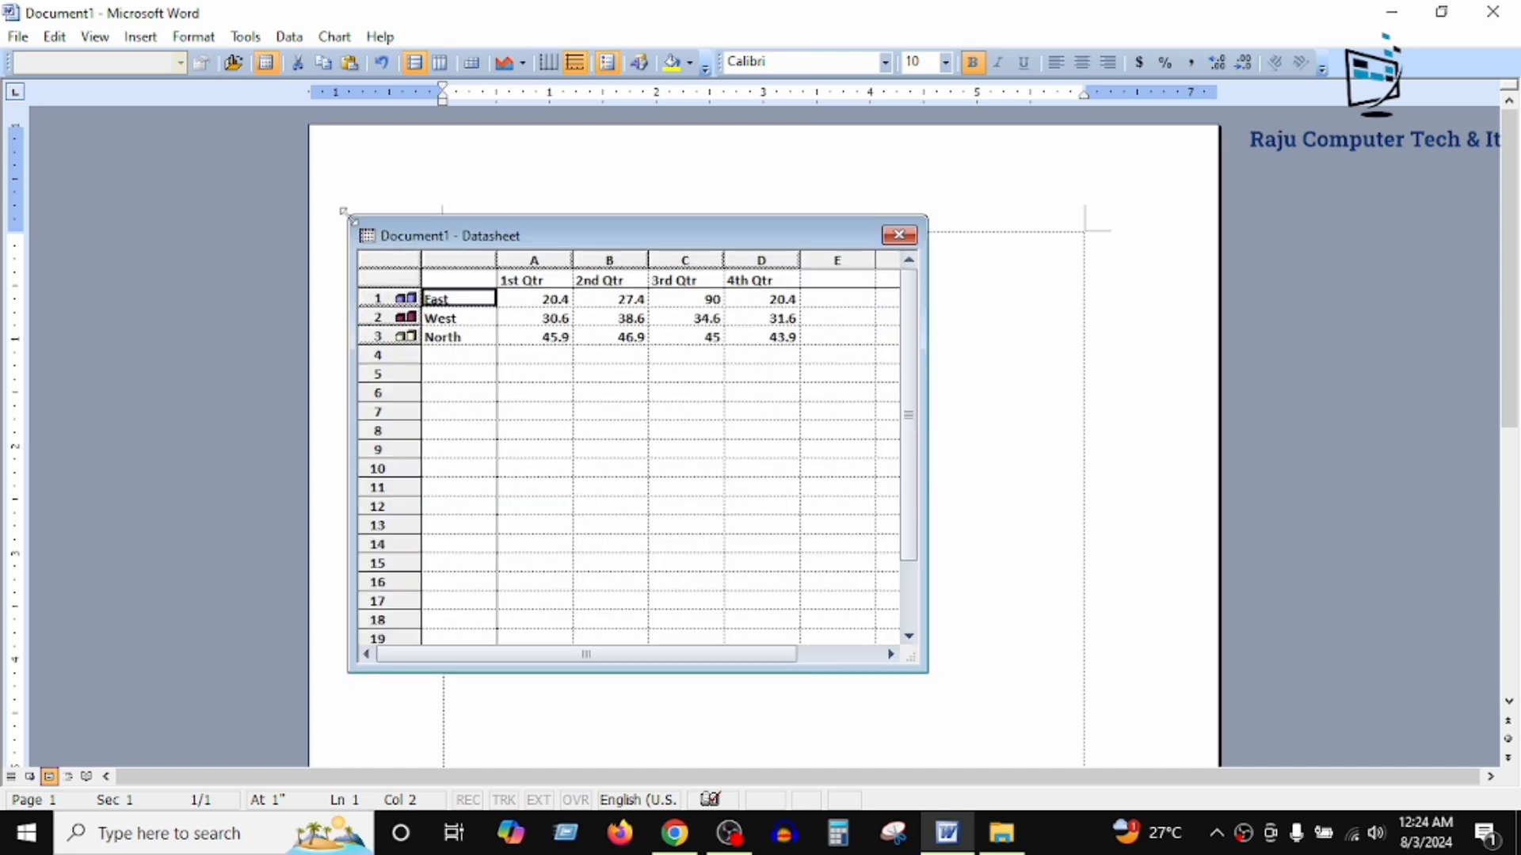
pyautogui.scroll(-13, 492, 408)
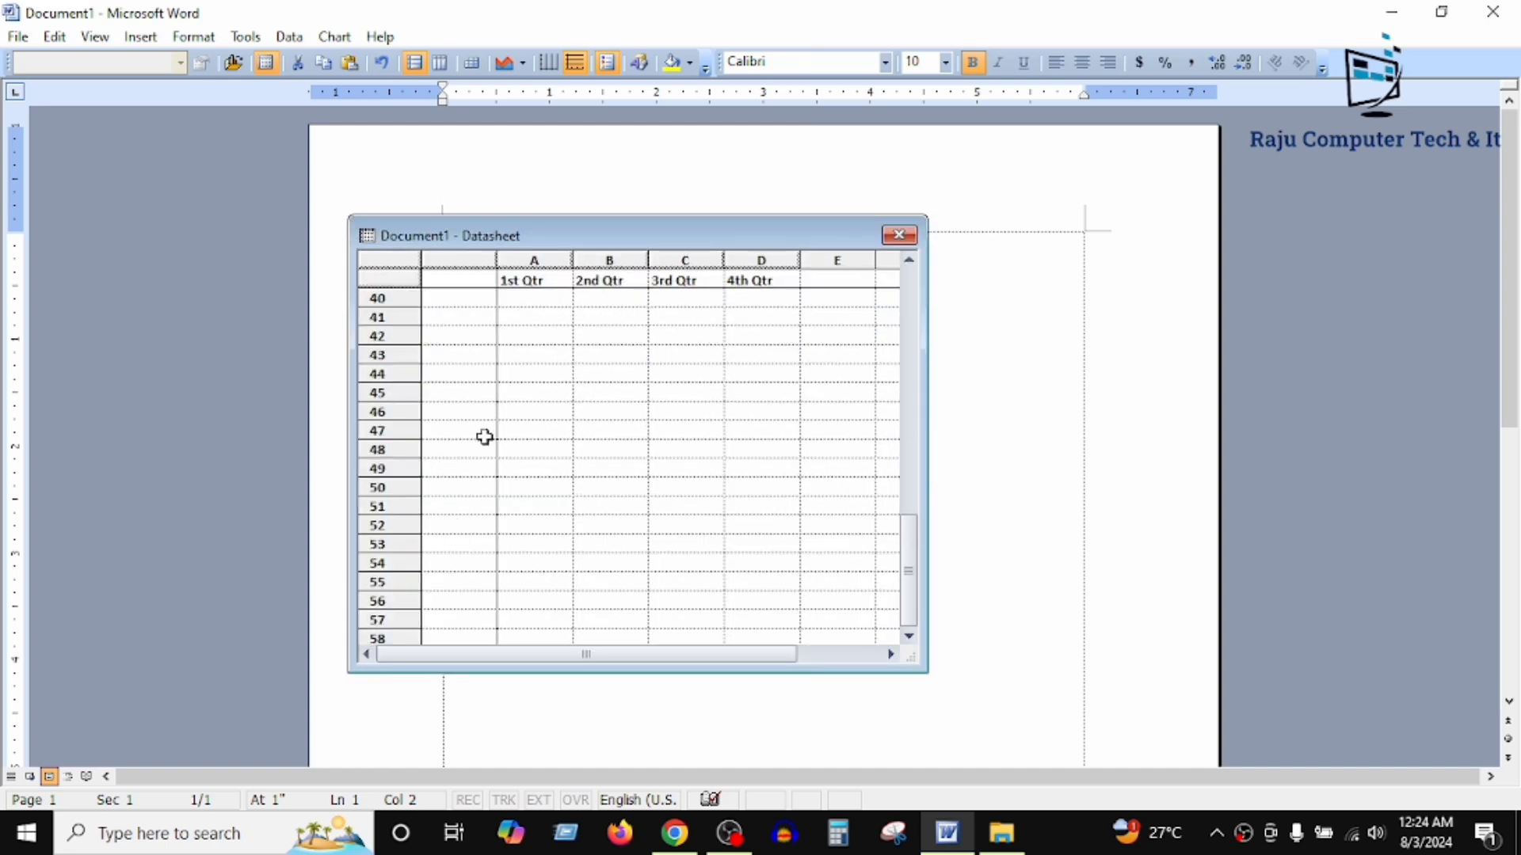
pyautogui.scroll(13, 492, 466)
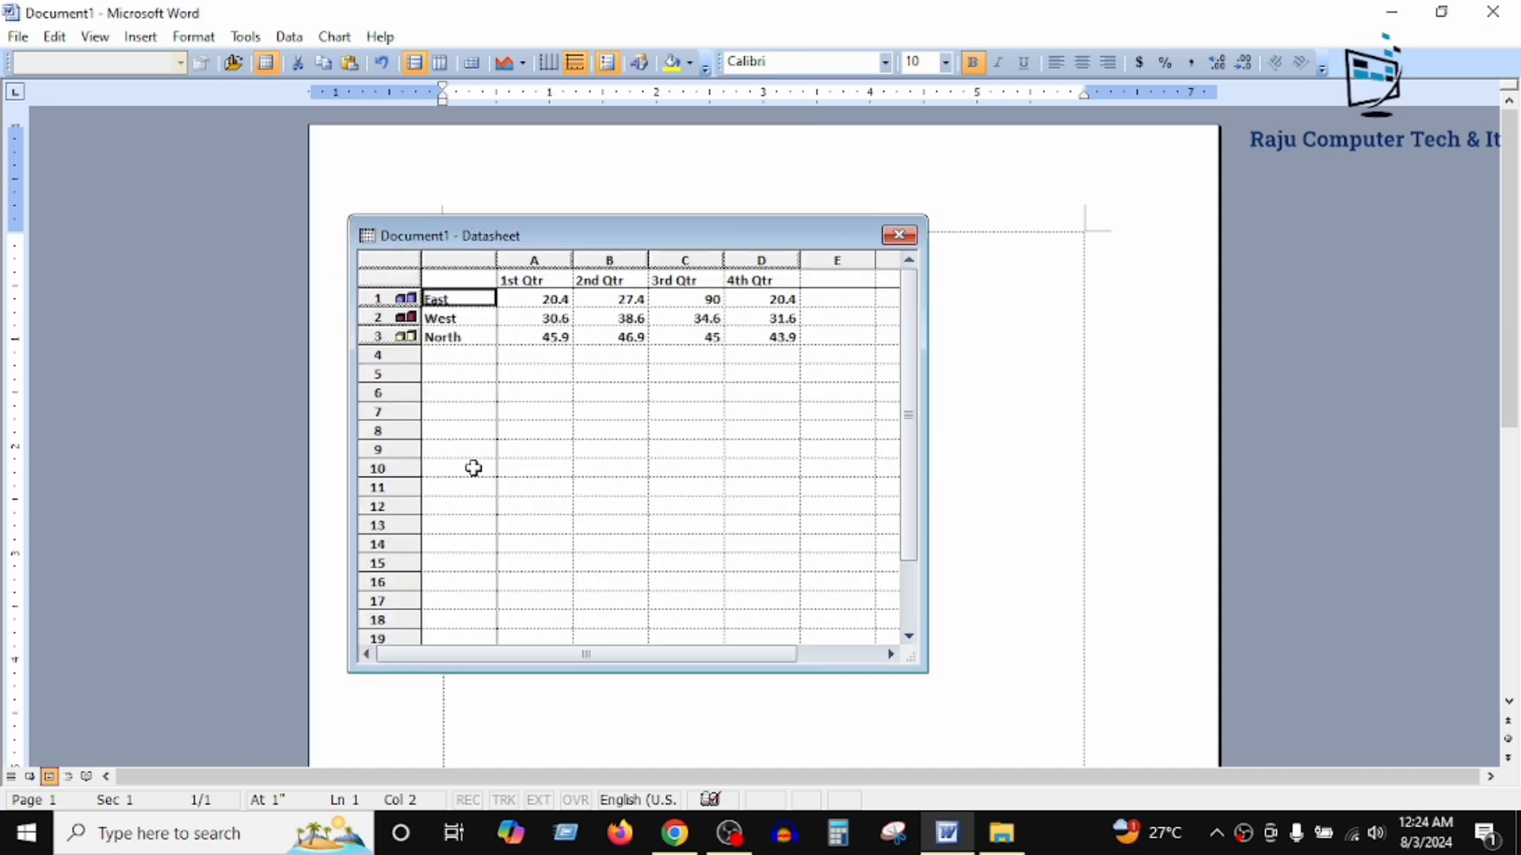
pyautogui.scroll(-12, 473, 468)
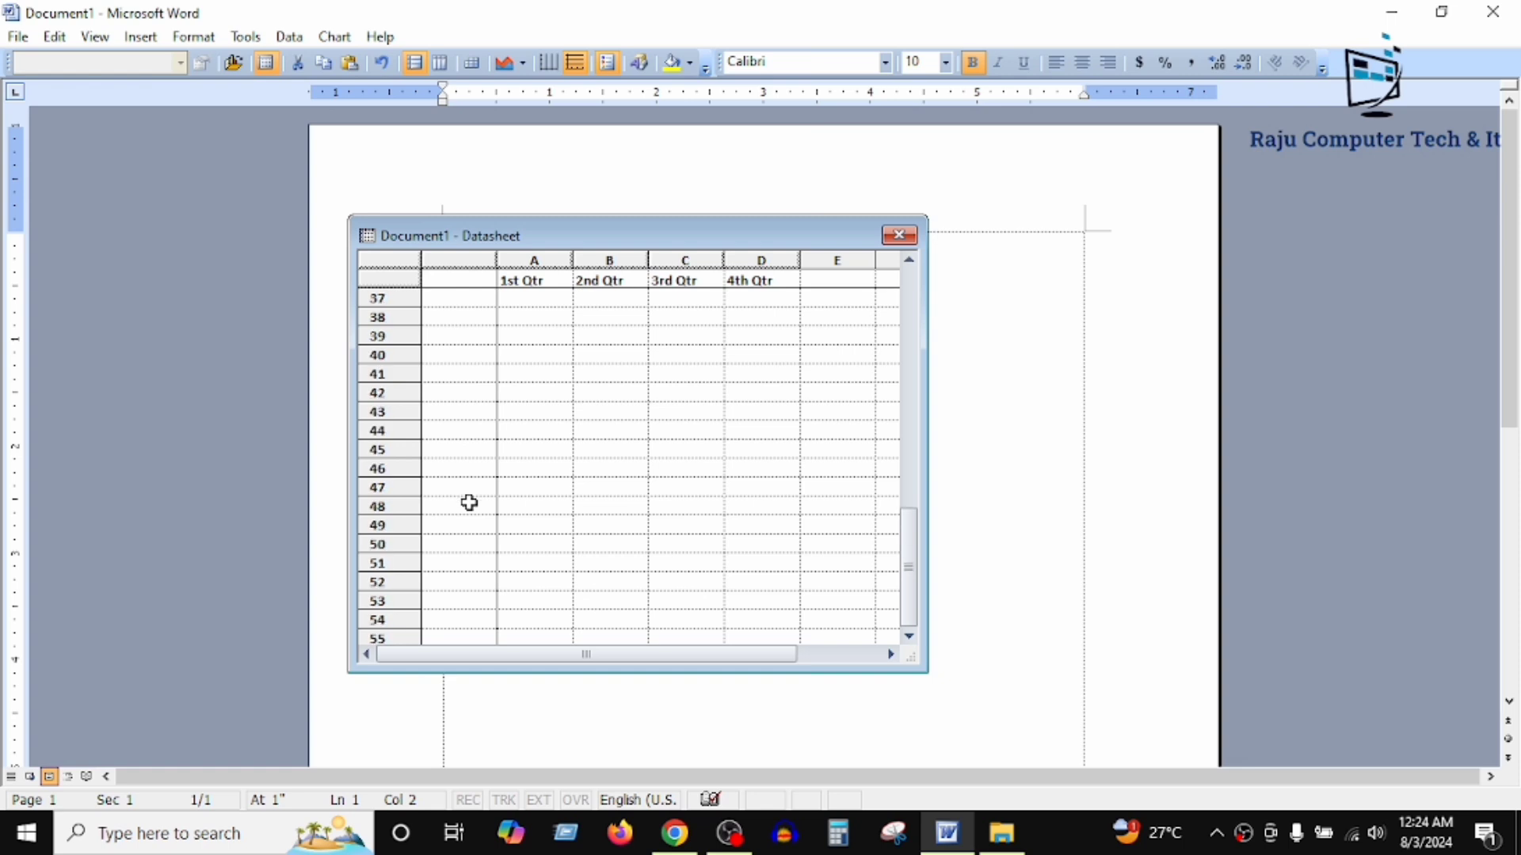
pyautogui.scroll(12, 470, 503)
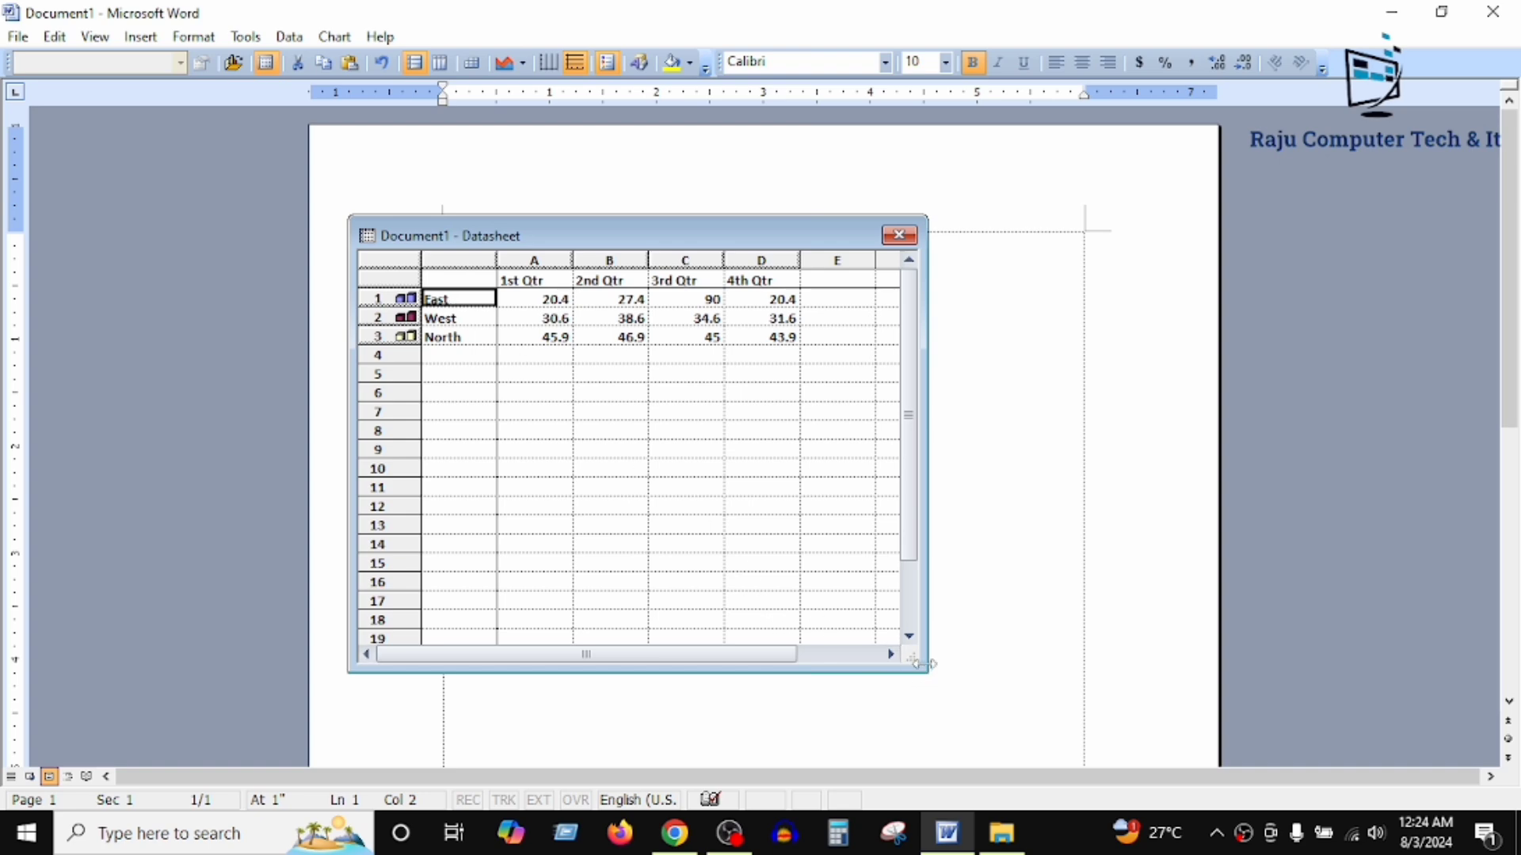
pyautogui.moveTo(919, 663); pyautogui.dragTo(771, 663)
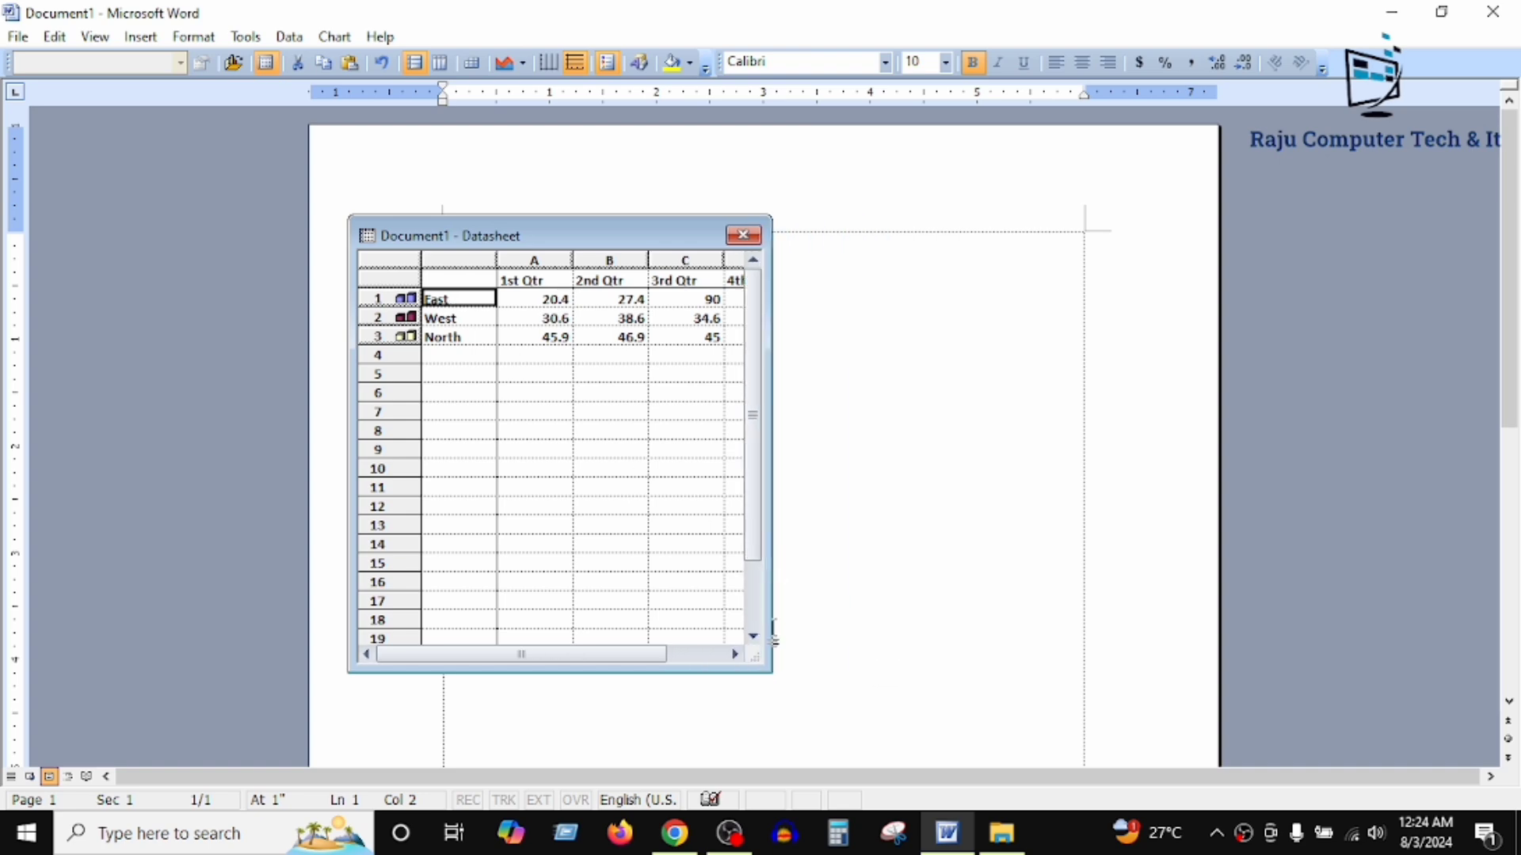
pyautogui.click(767, 686)
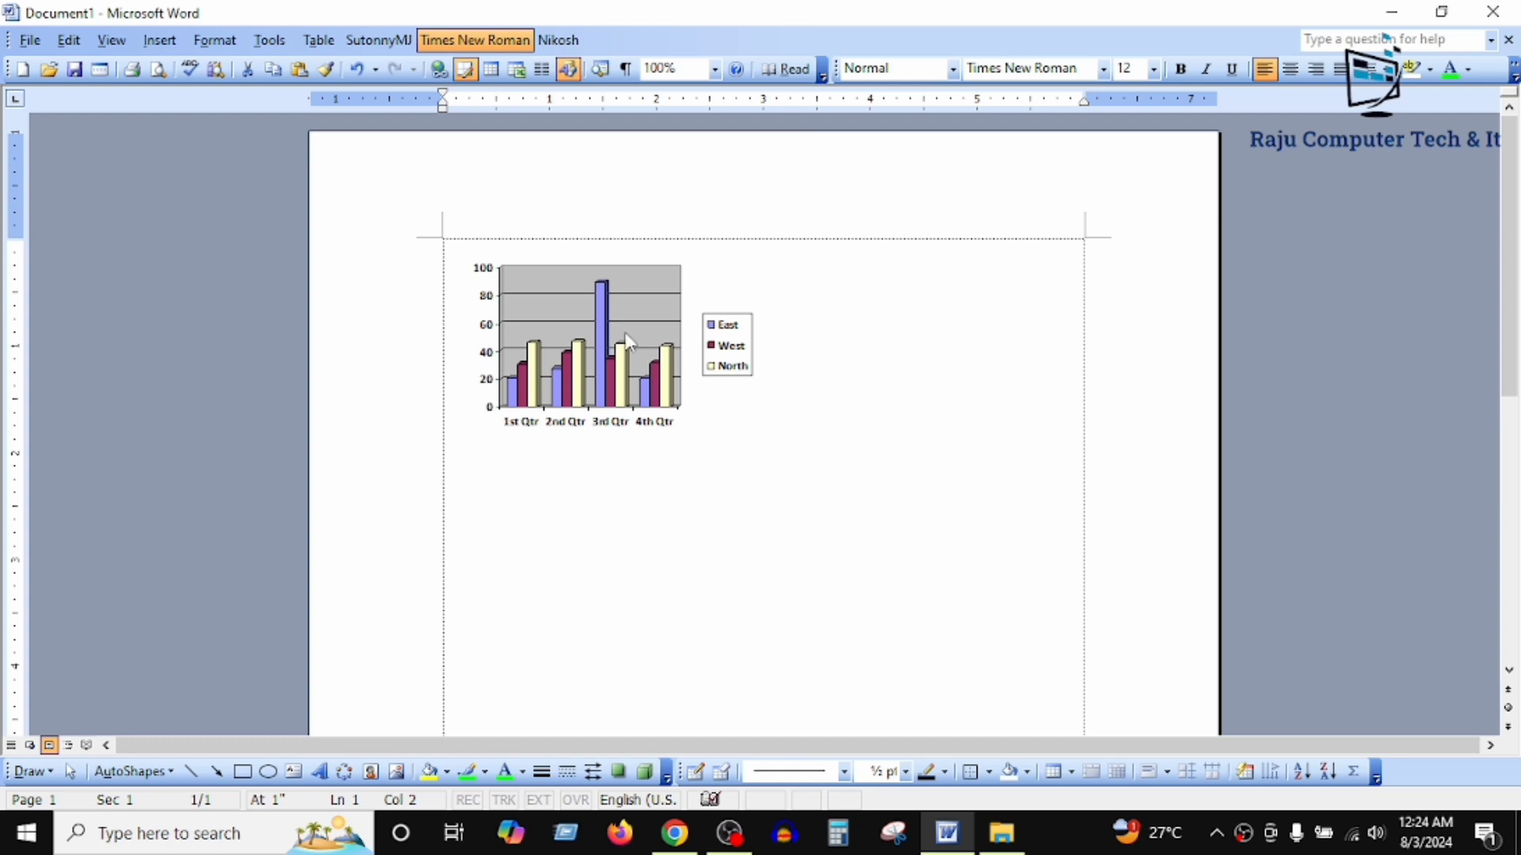
# Step: Reopen and widen the chart's datasheet, and replace the East row label with a person's name
pyautogui.doubleClick(628, 342)
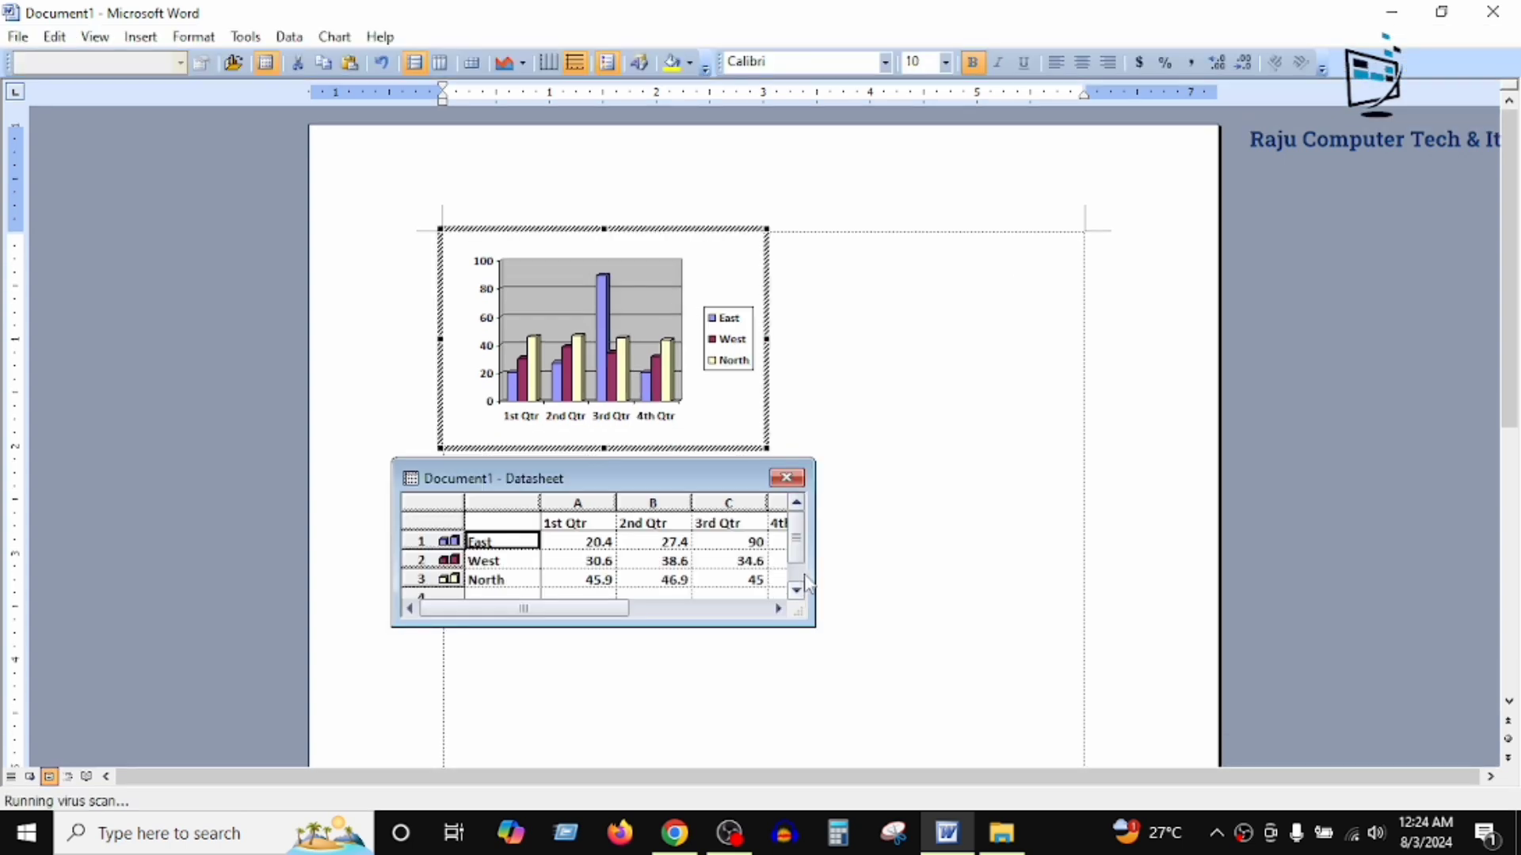
pyautogui.moveTo(820, 631); pyautogui.dragTo(958, 666)
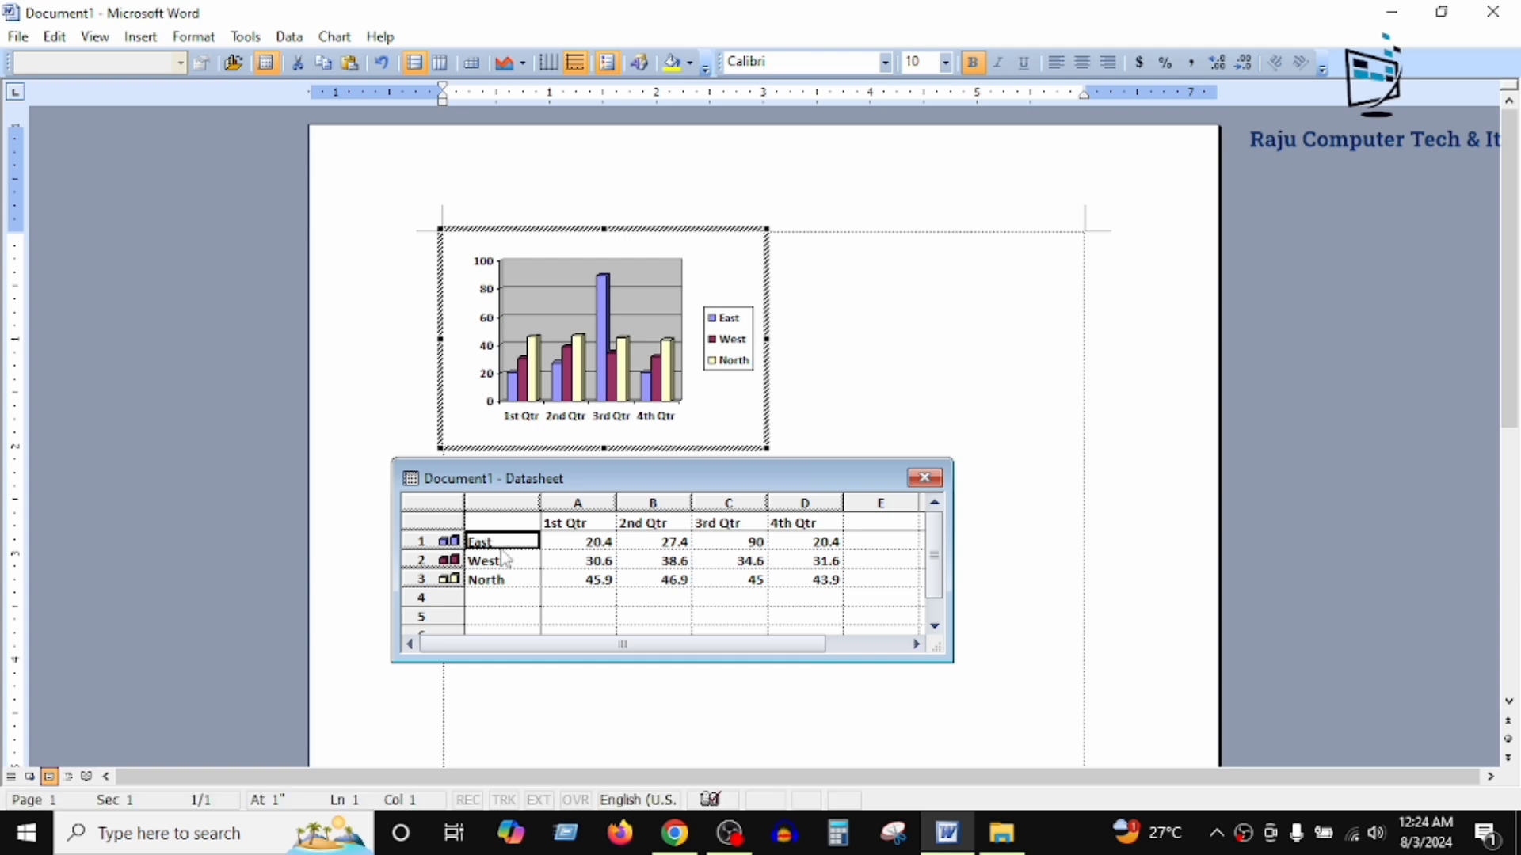
pyautogui.write('R')
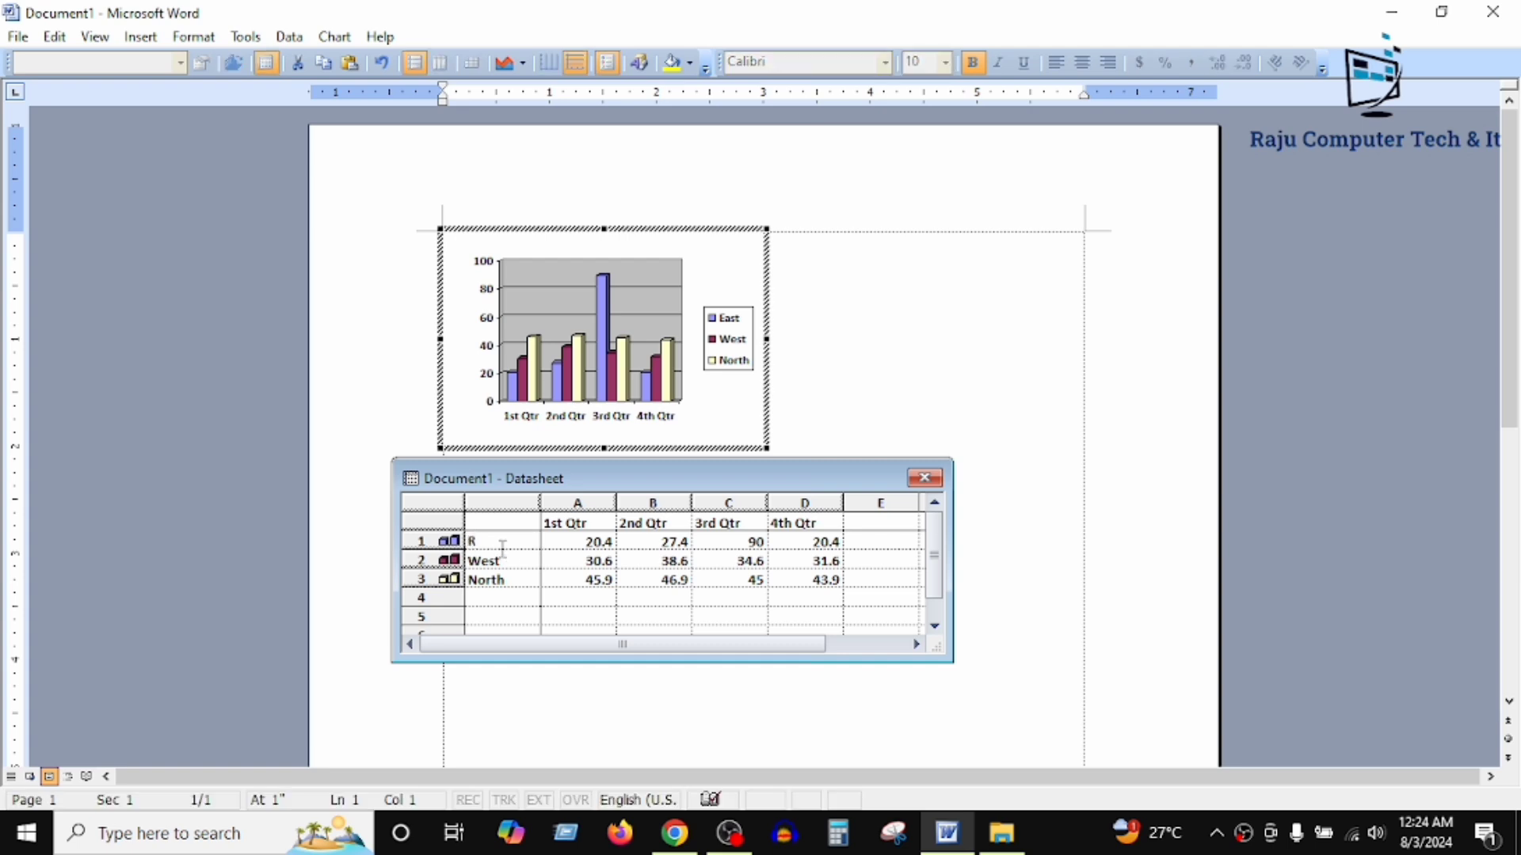
pyautogui.write('ojob')
pyautogui.click(498, 560)
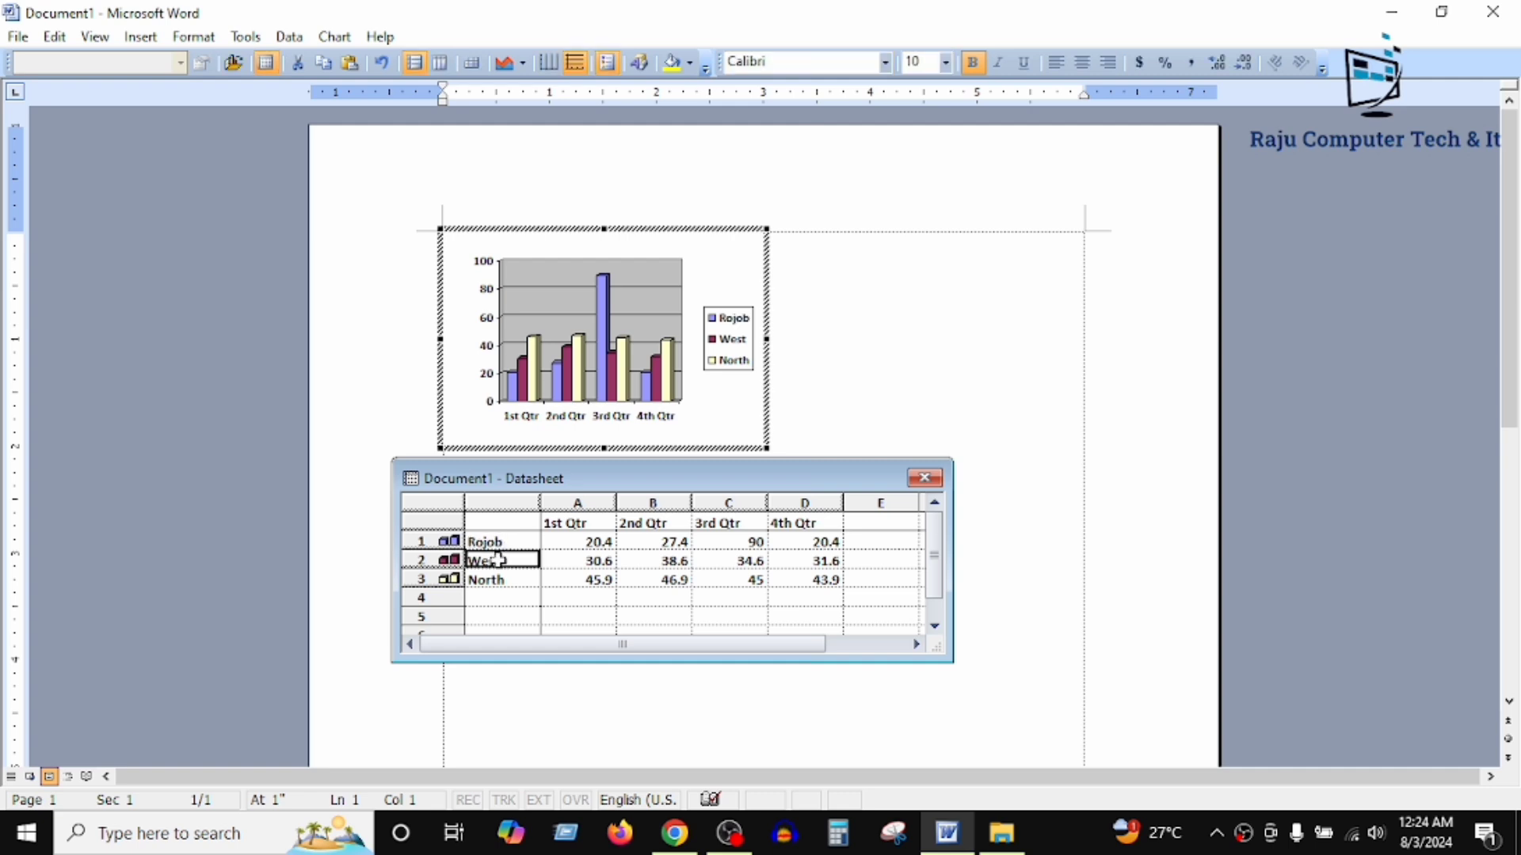
# Step: Replace the West and North row labels in the chart's datasheet with two people's names
pyautogui.write('Rakib')
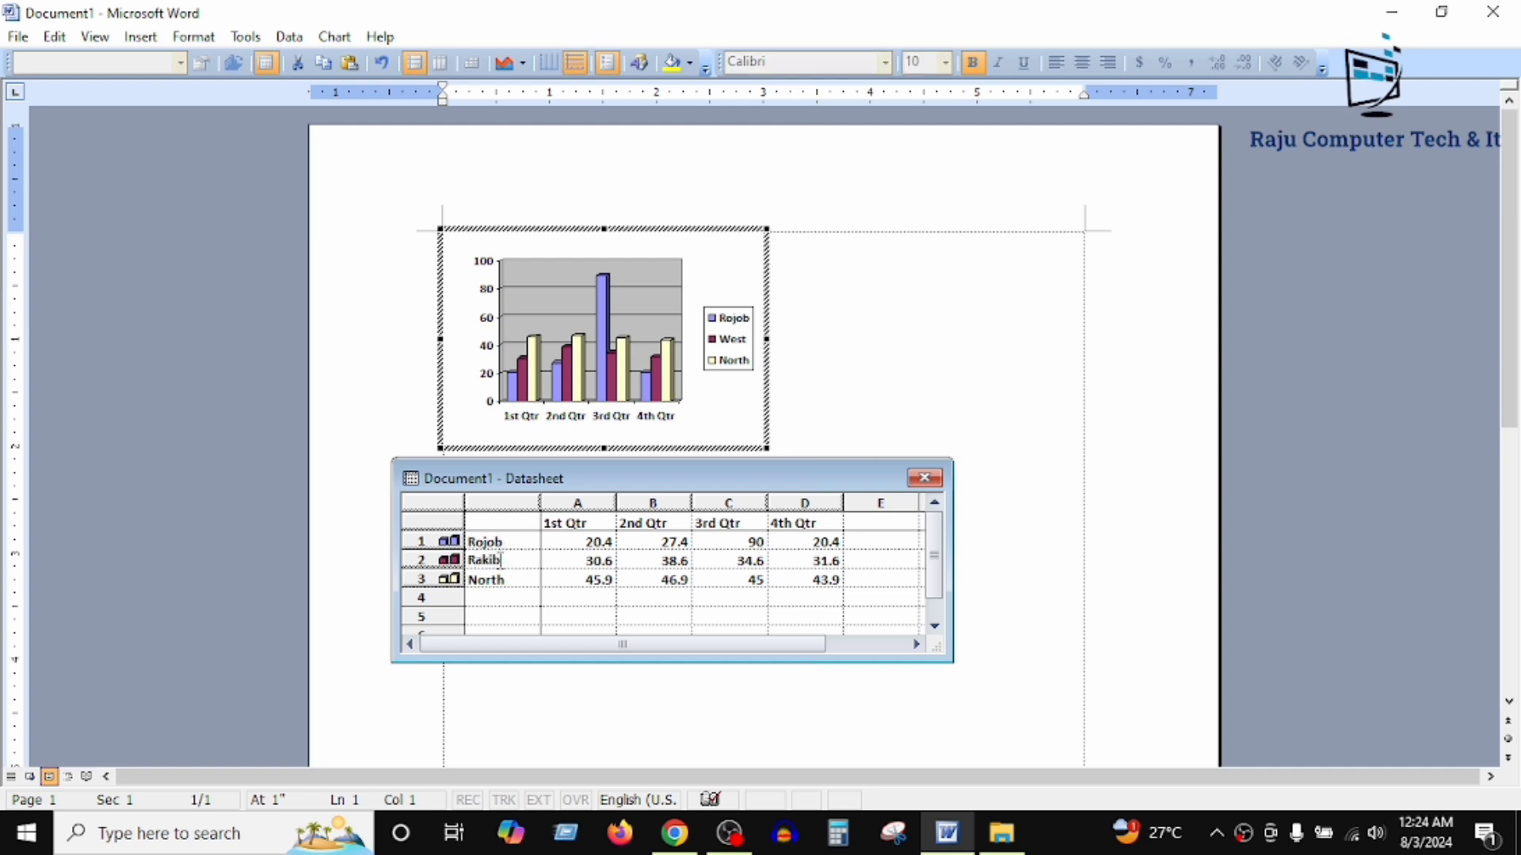
pyautogui.click(510, 582)
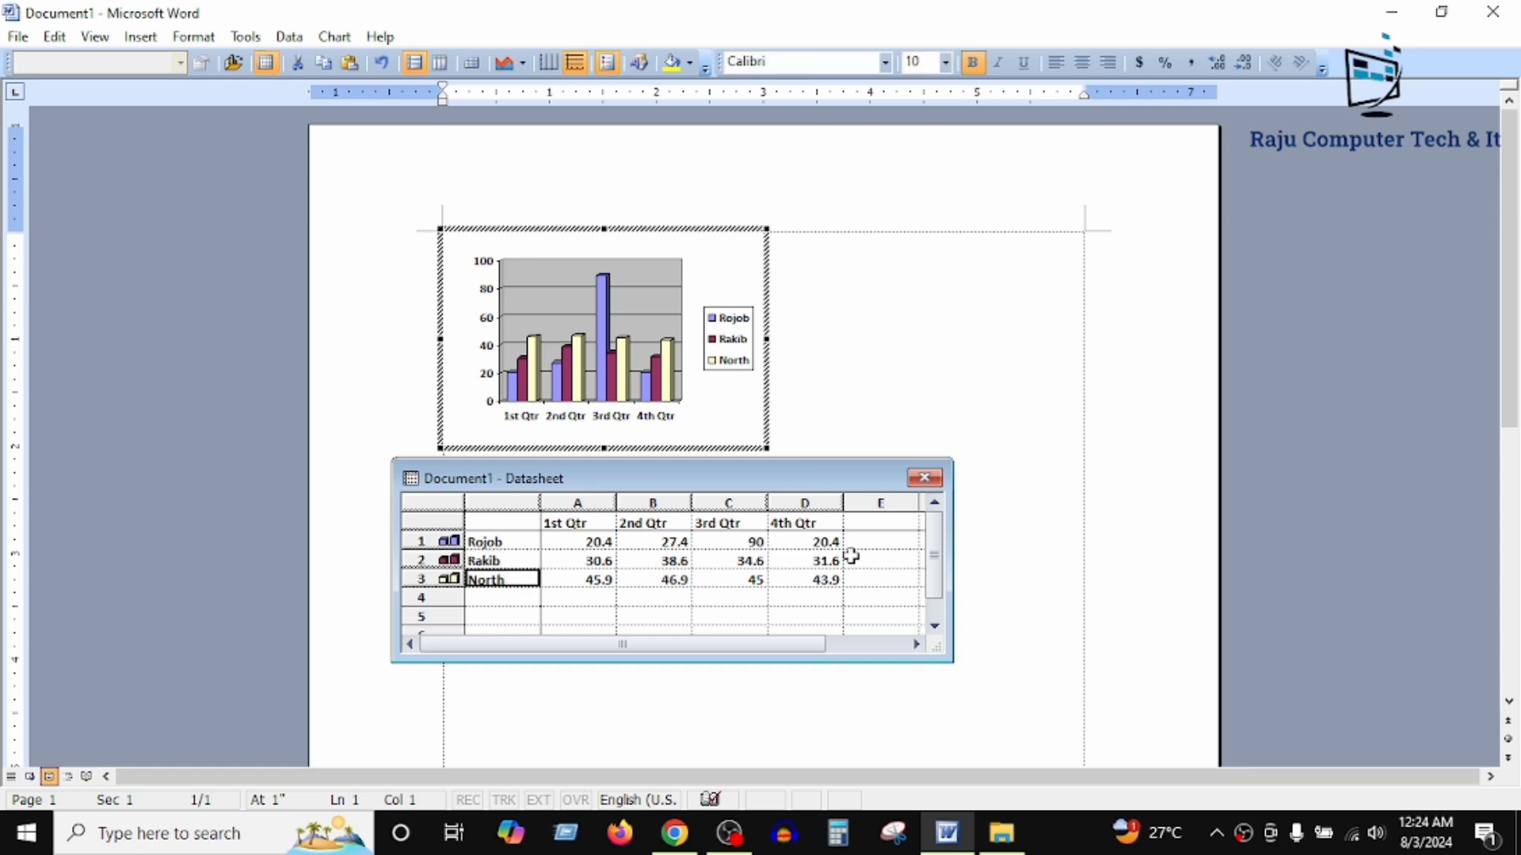
pyautogui.write('Re')
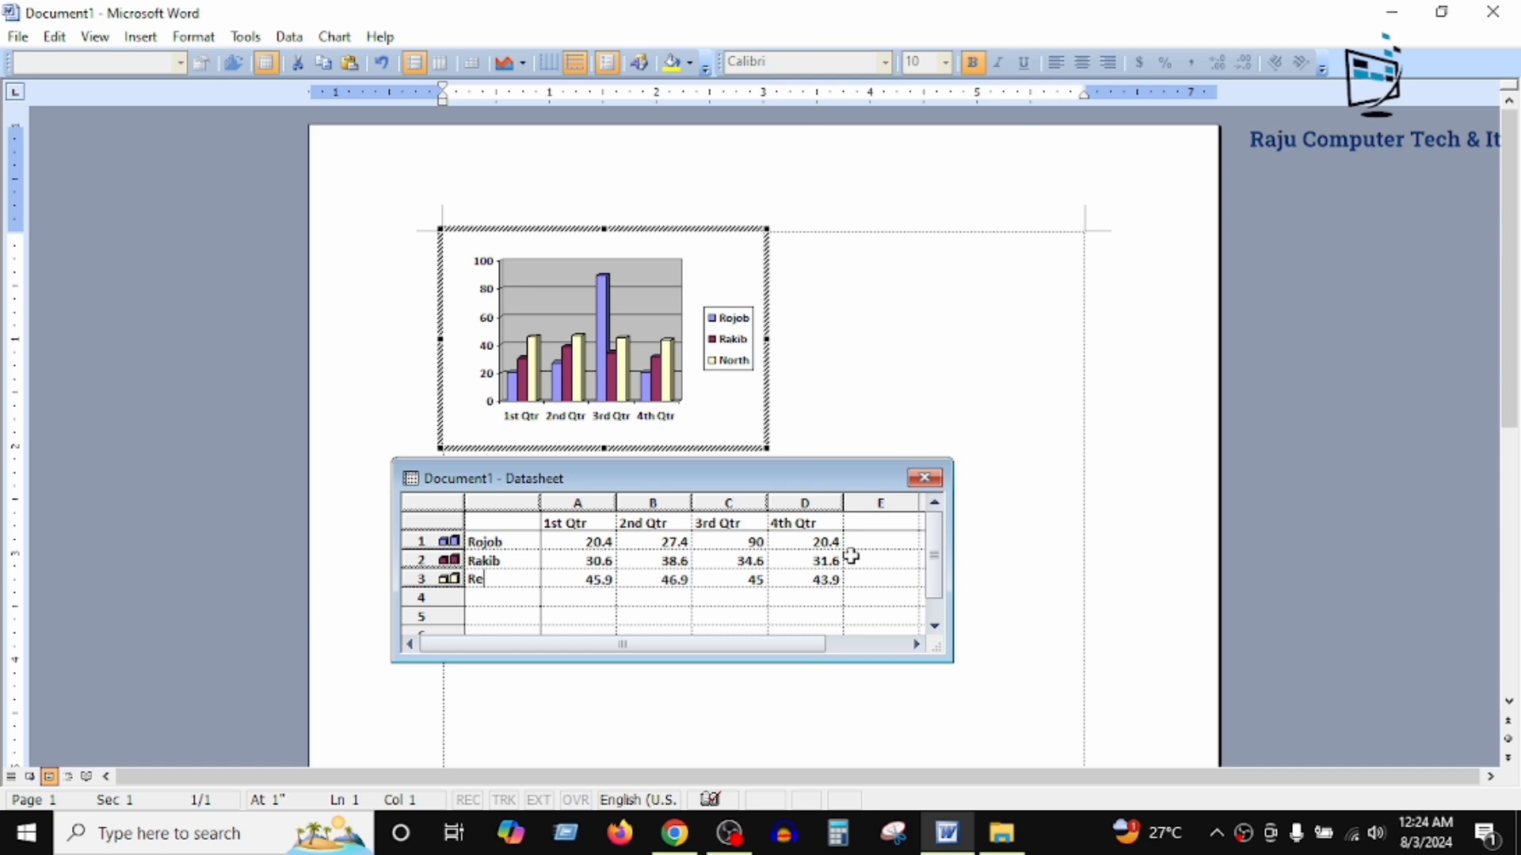
pyautogui.write('fit')
# Step: Rename the first three quarter headings in the datasheet as Bangla, Math and English
pyautogui.click(568, 523)
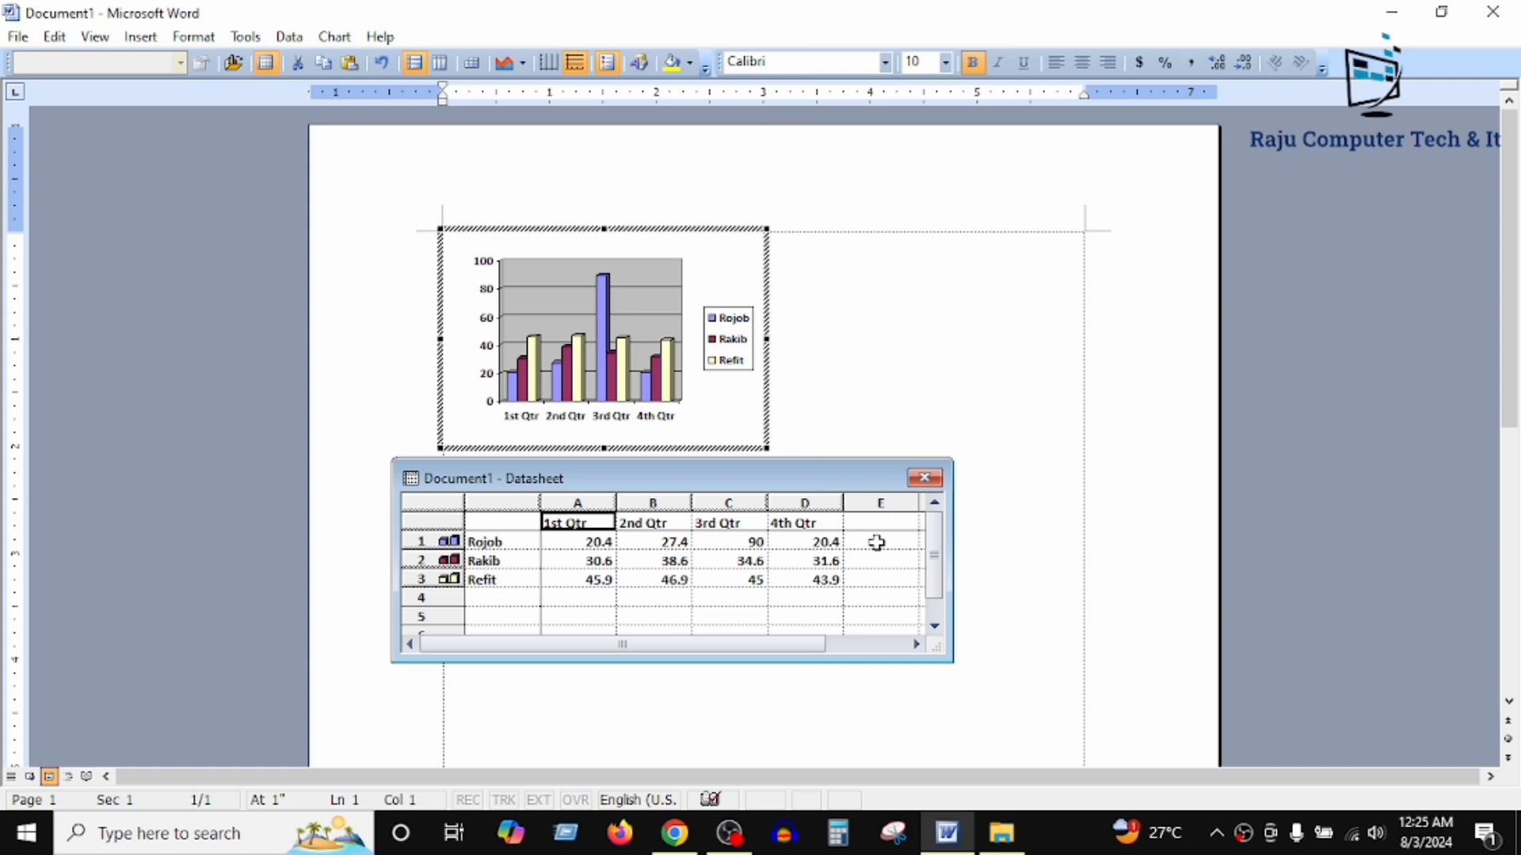
pyautogui.write('B')
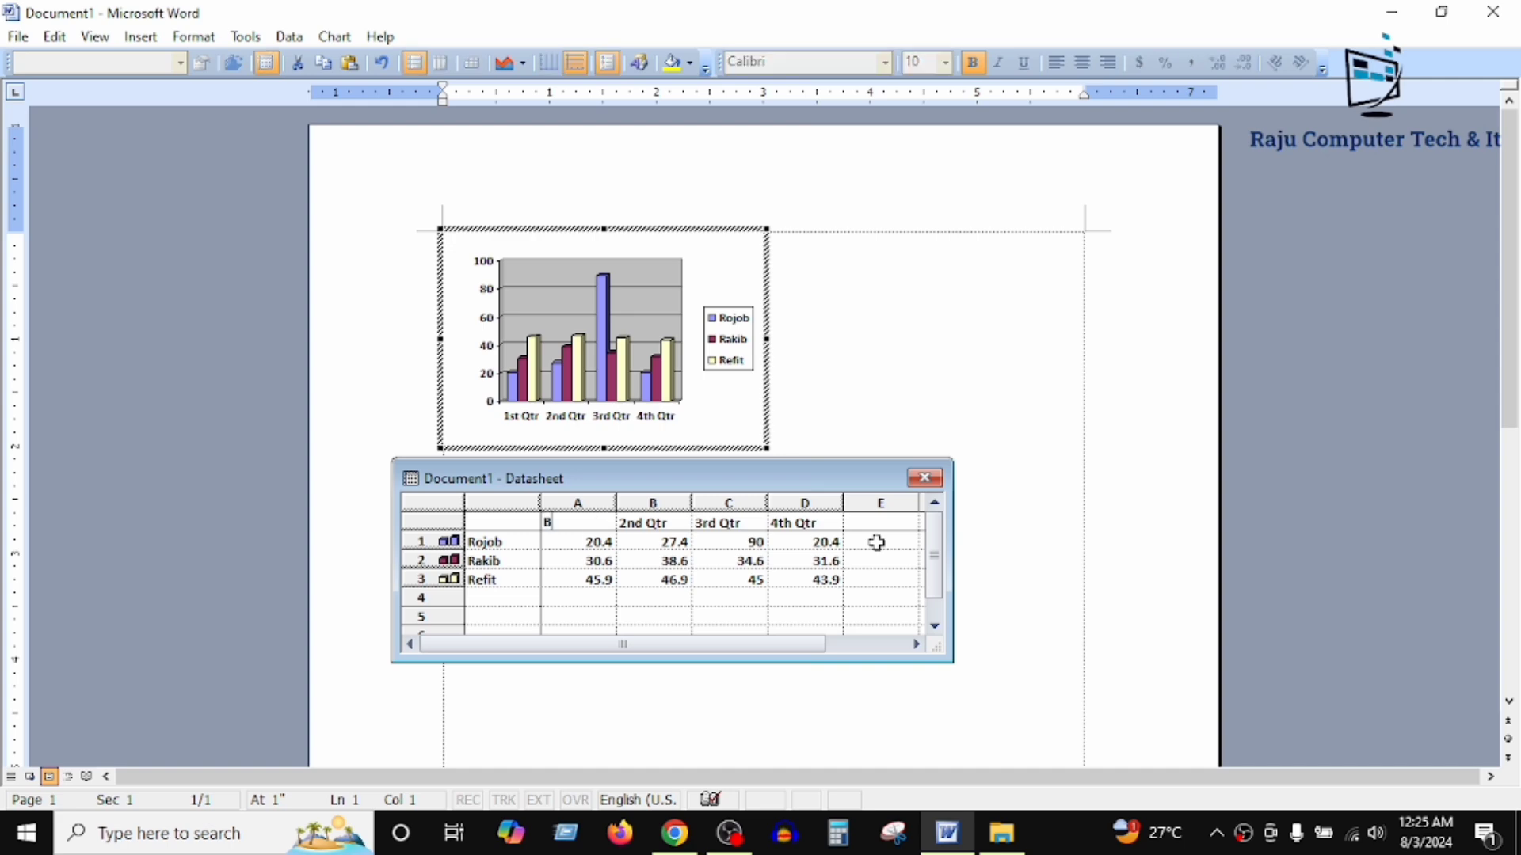
pyautogui.write('angla')
pyautogui.click(654, 523)
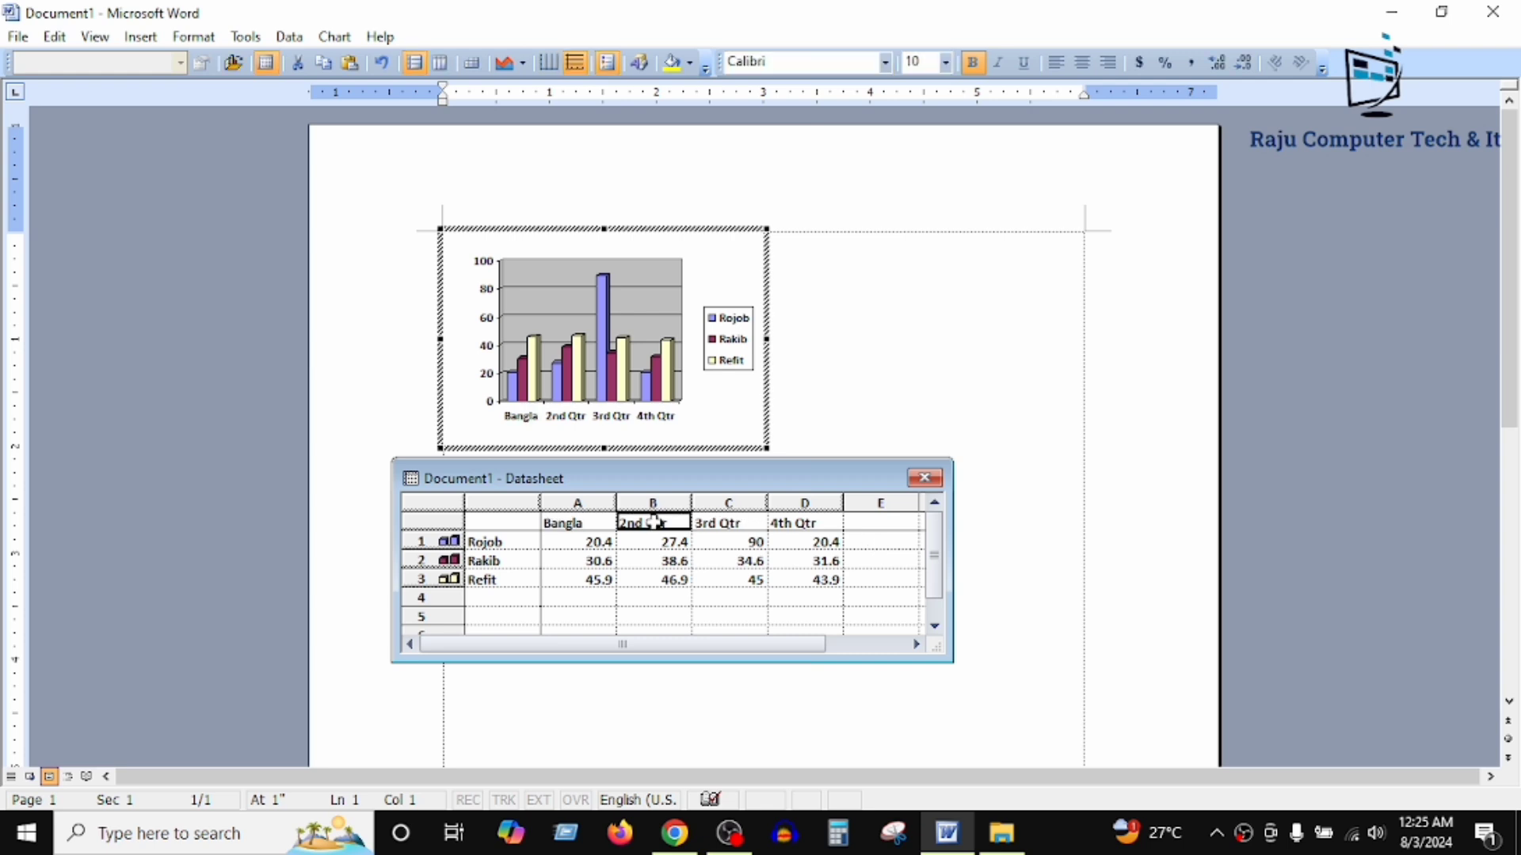
pyautogui.write('Ma')
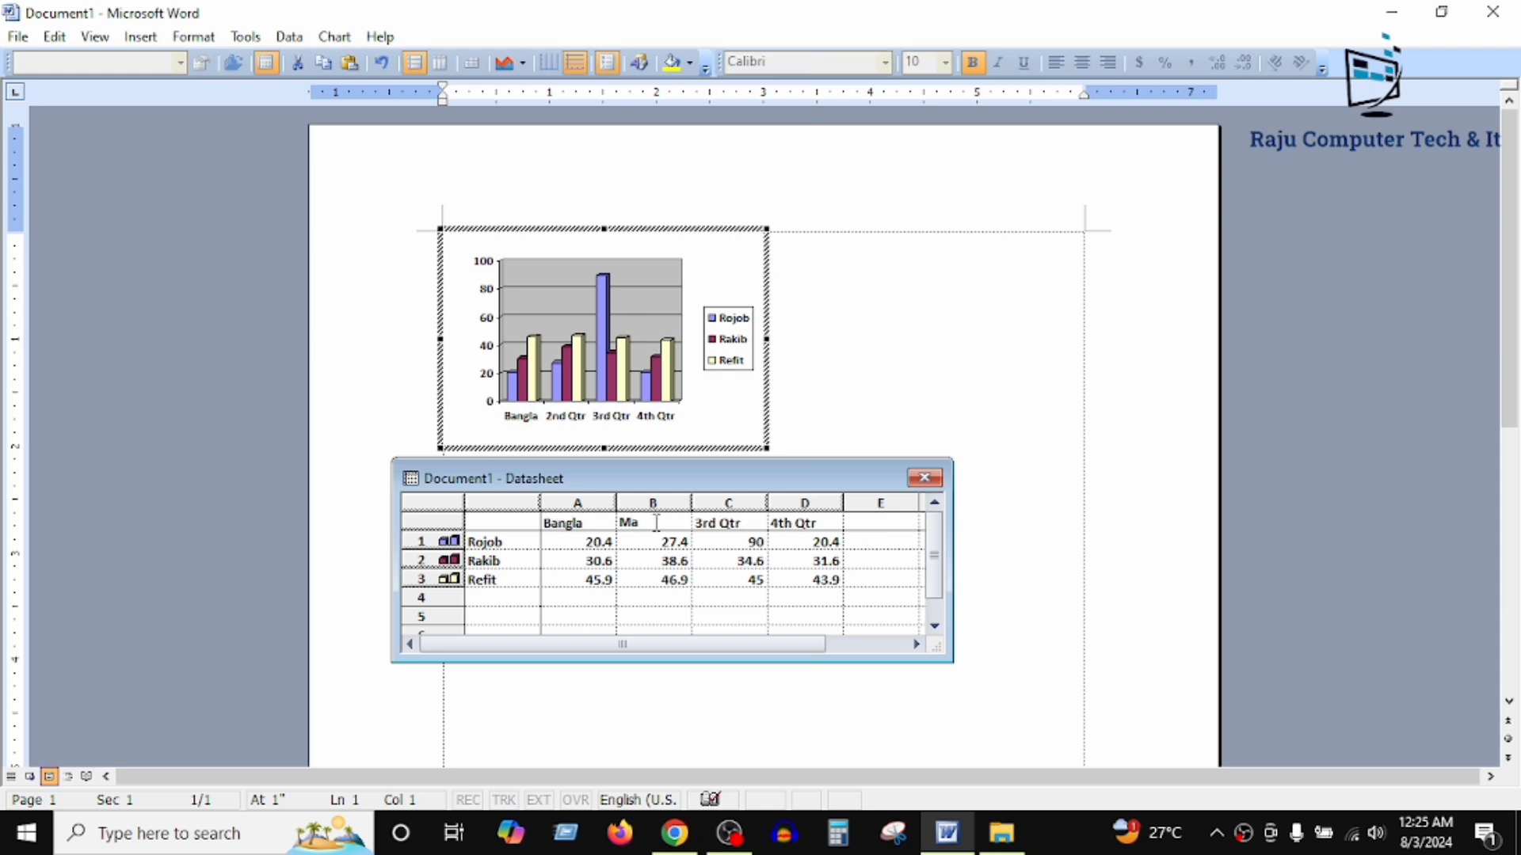
pyautogui.write('th')
pyautogui.click(711, 522)
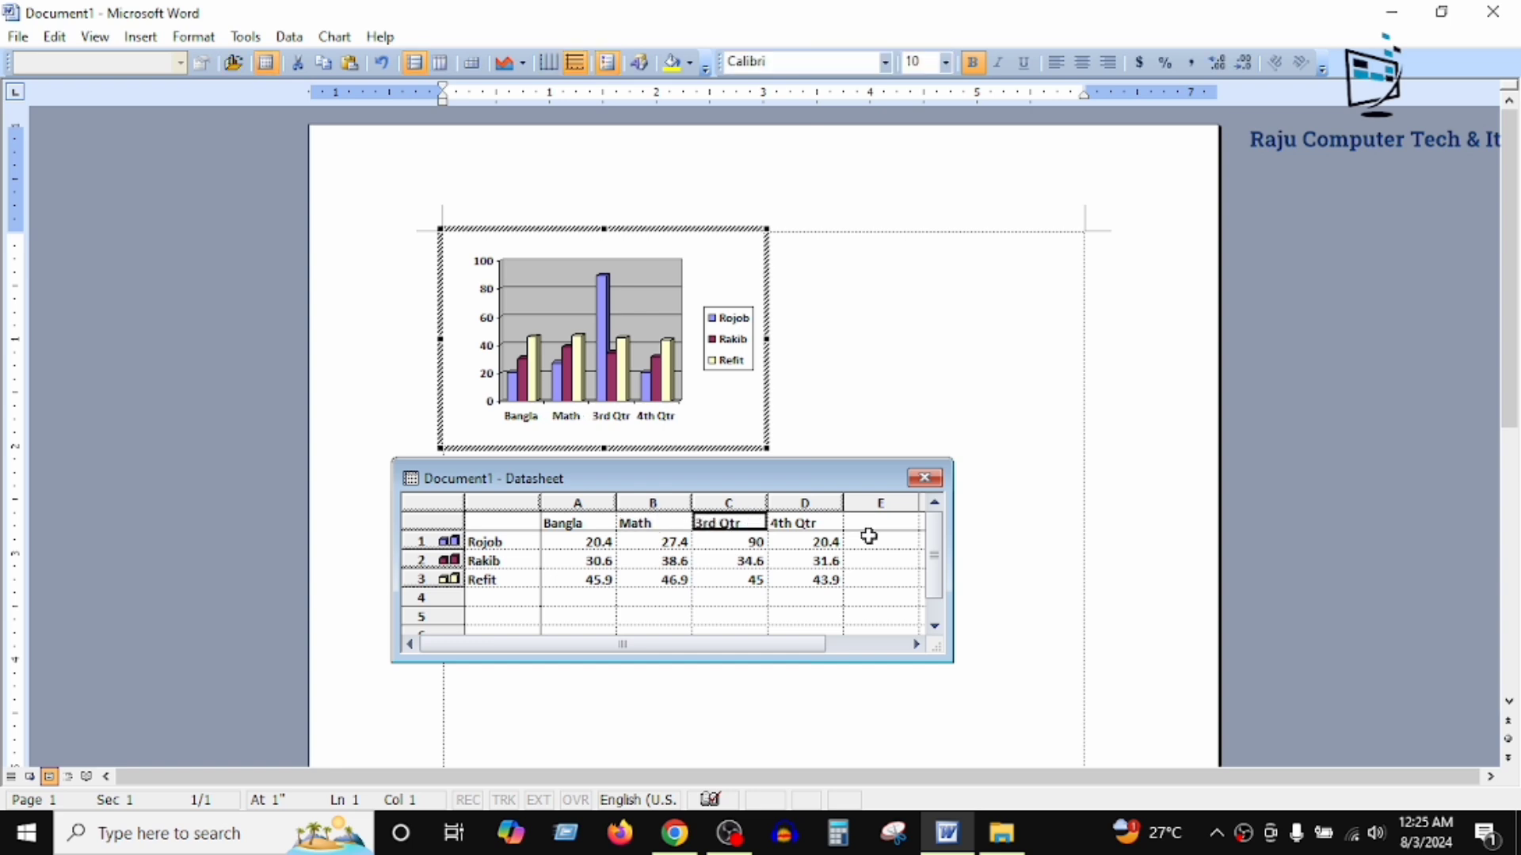
pyautogui.write('E')
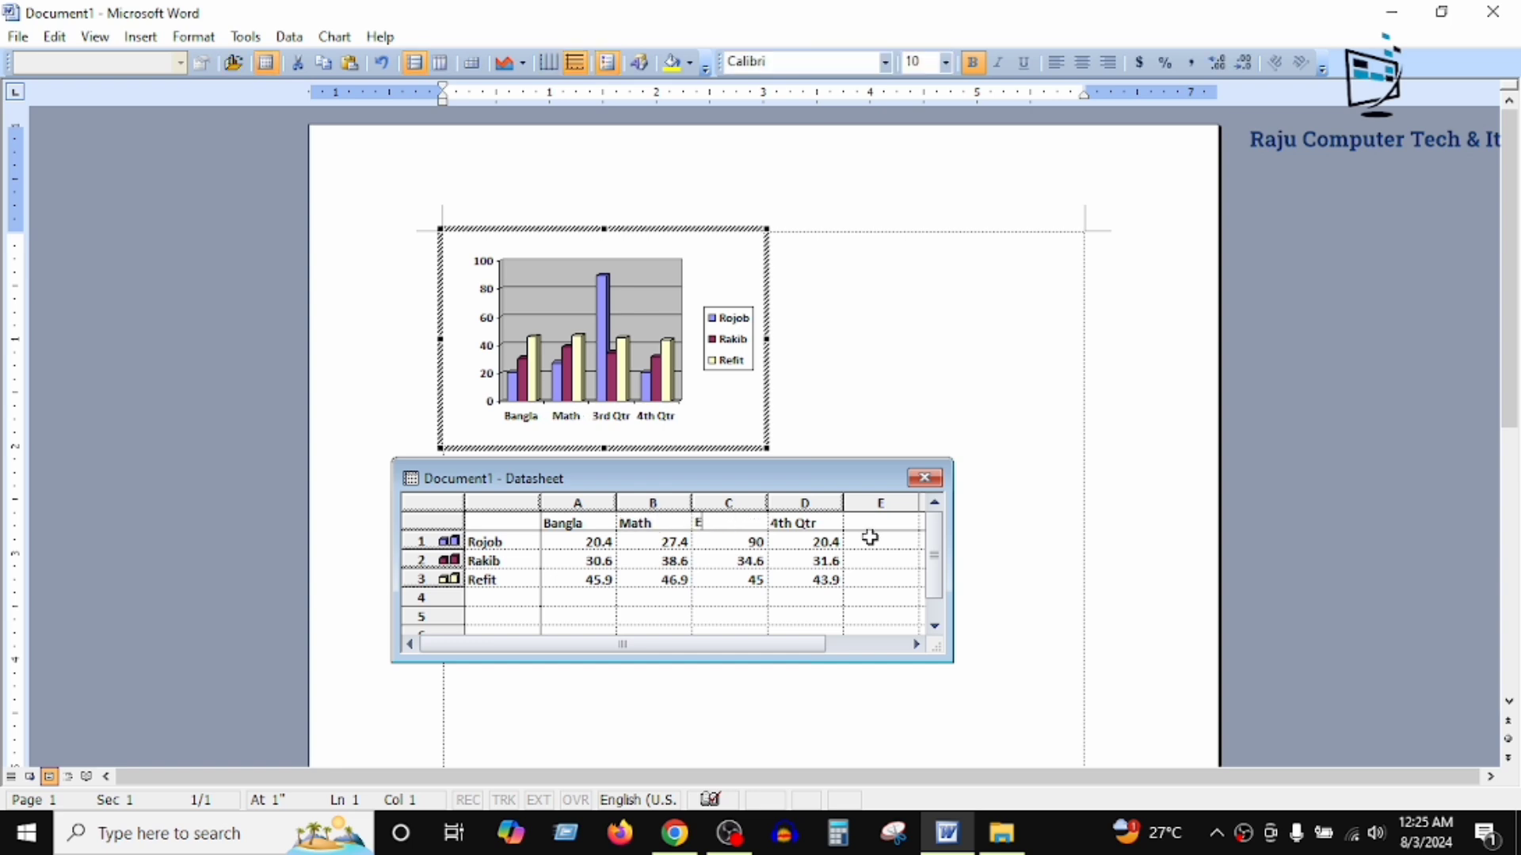
pyautogui.write('ngli')
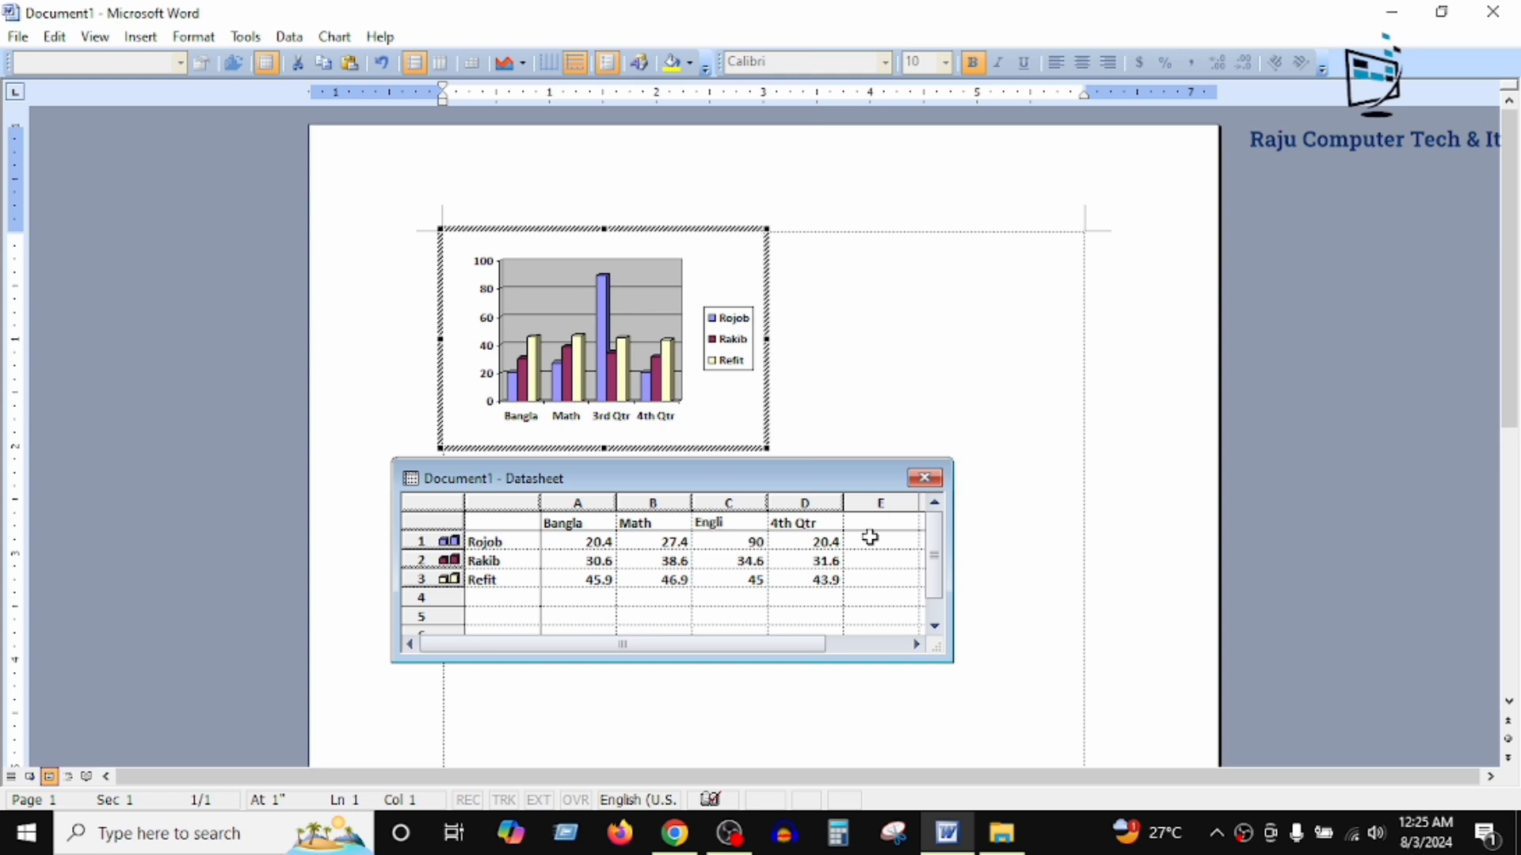
pyautogui.write('sh')
# Step: Clear the 4th Qtr heading and all its values from column D of the datasheet
pyautogui.click(817, 595)
pyautogui.moveTo(818, 595); pyautogui.dragTo(812, 574)
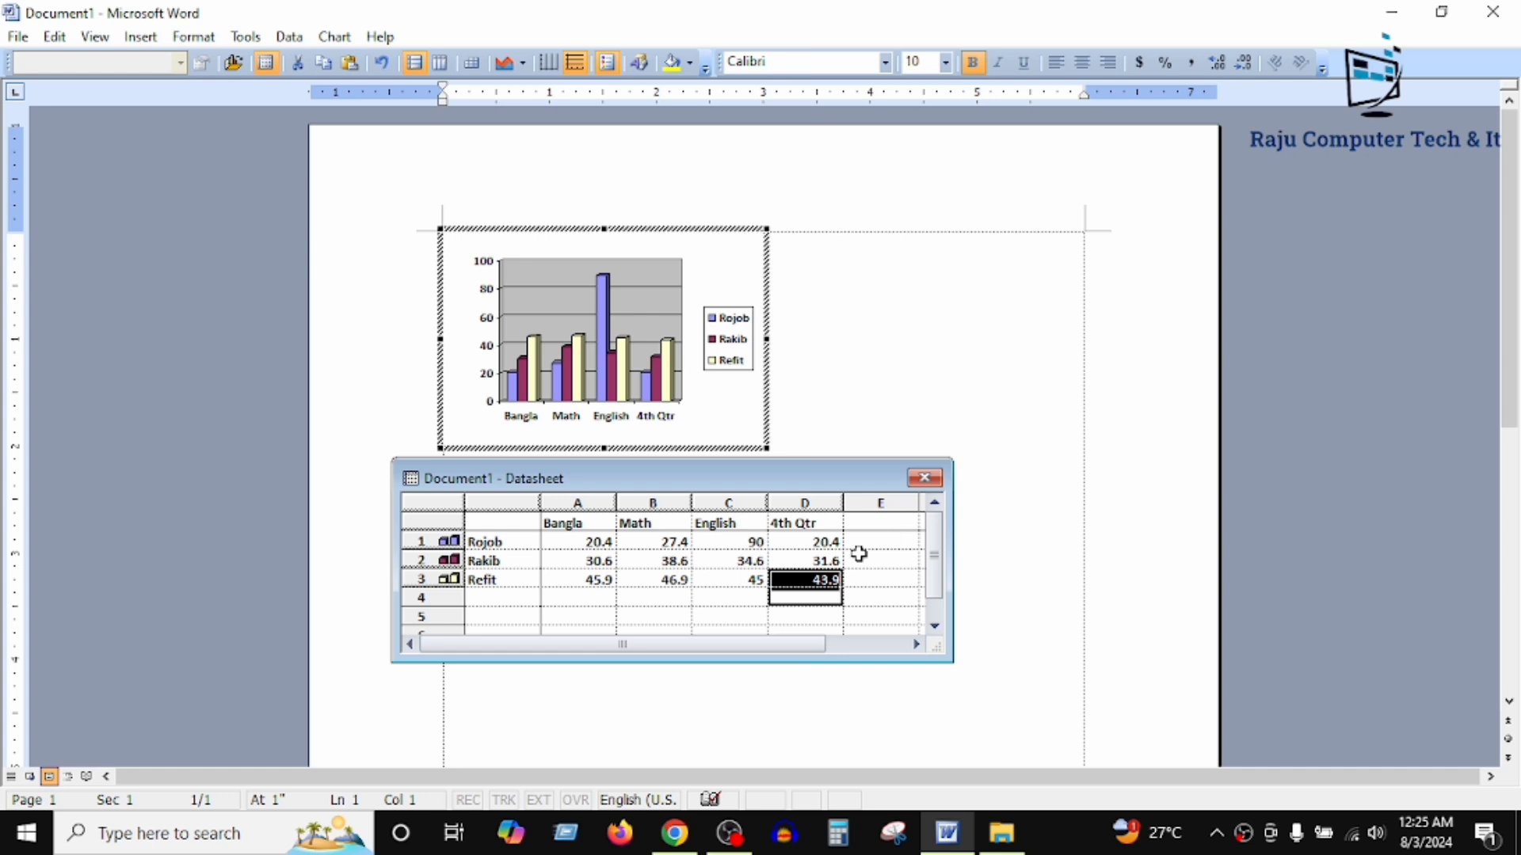
pyautogui.click(847, 595)
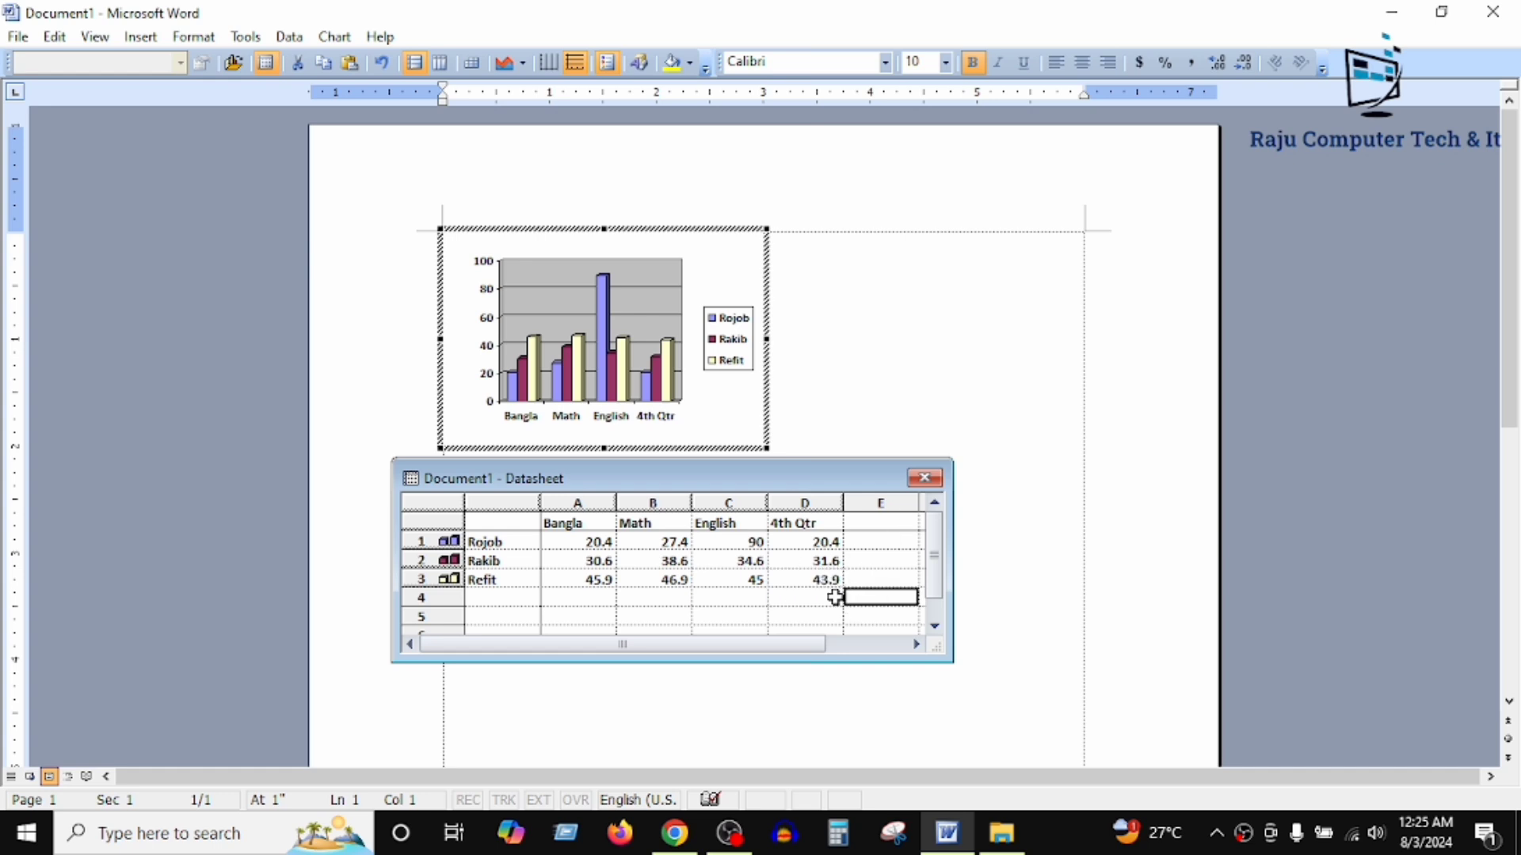
pyautogui.moveTo(804, 603); pyautogui.dragTo(804, 526)
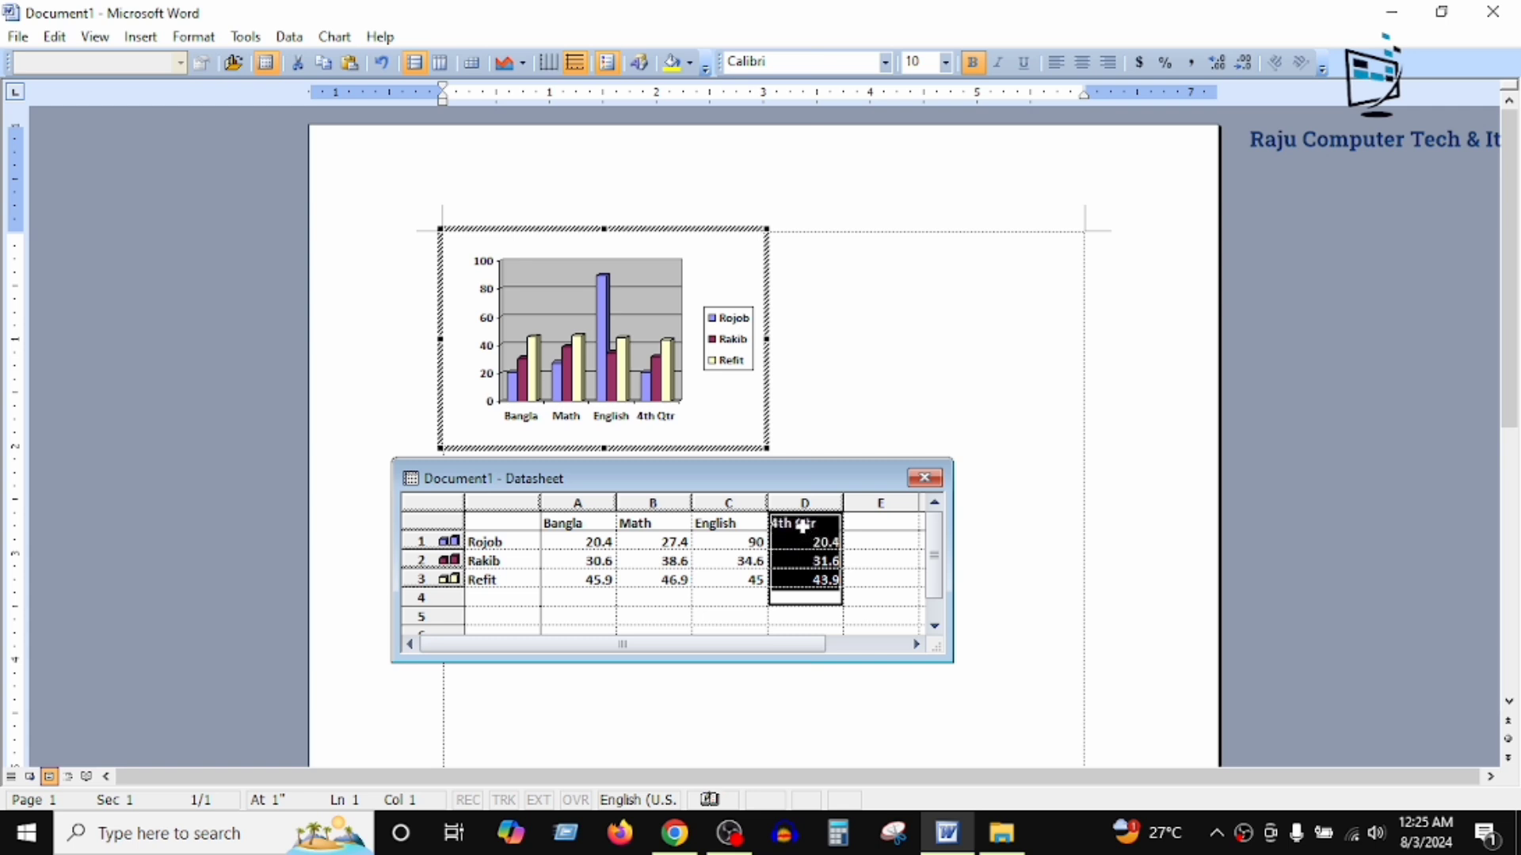
pyautogui.press('Delete')
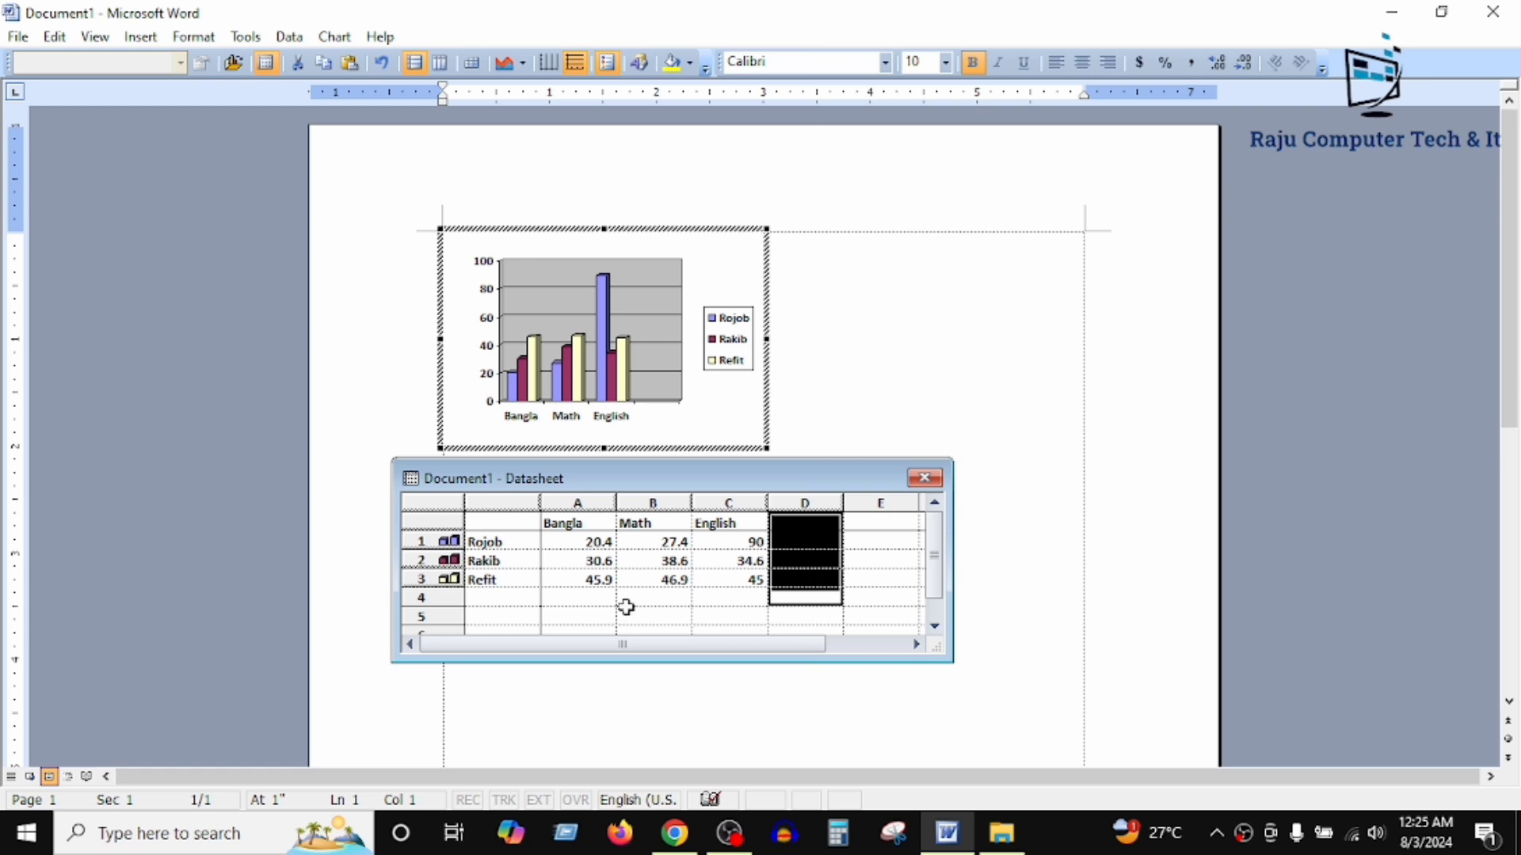
# Step: Set the Bangla value in the datasheet's first data row to 89
pyautogui.moveTo(748, 599); pyautogui.dragTo(594, 543)
pyautogui.click(499, 582)
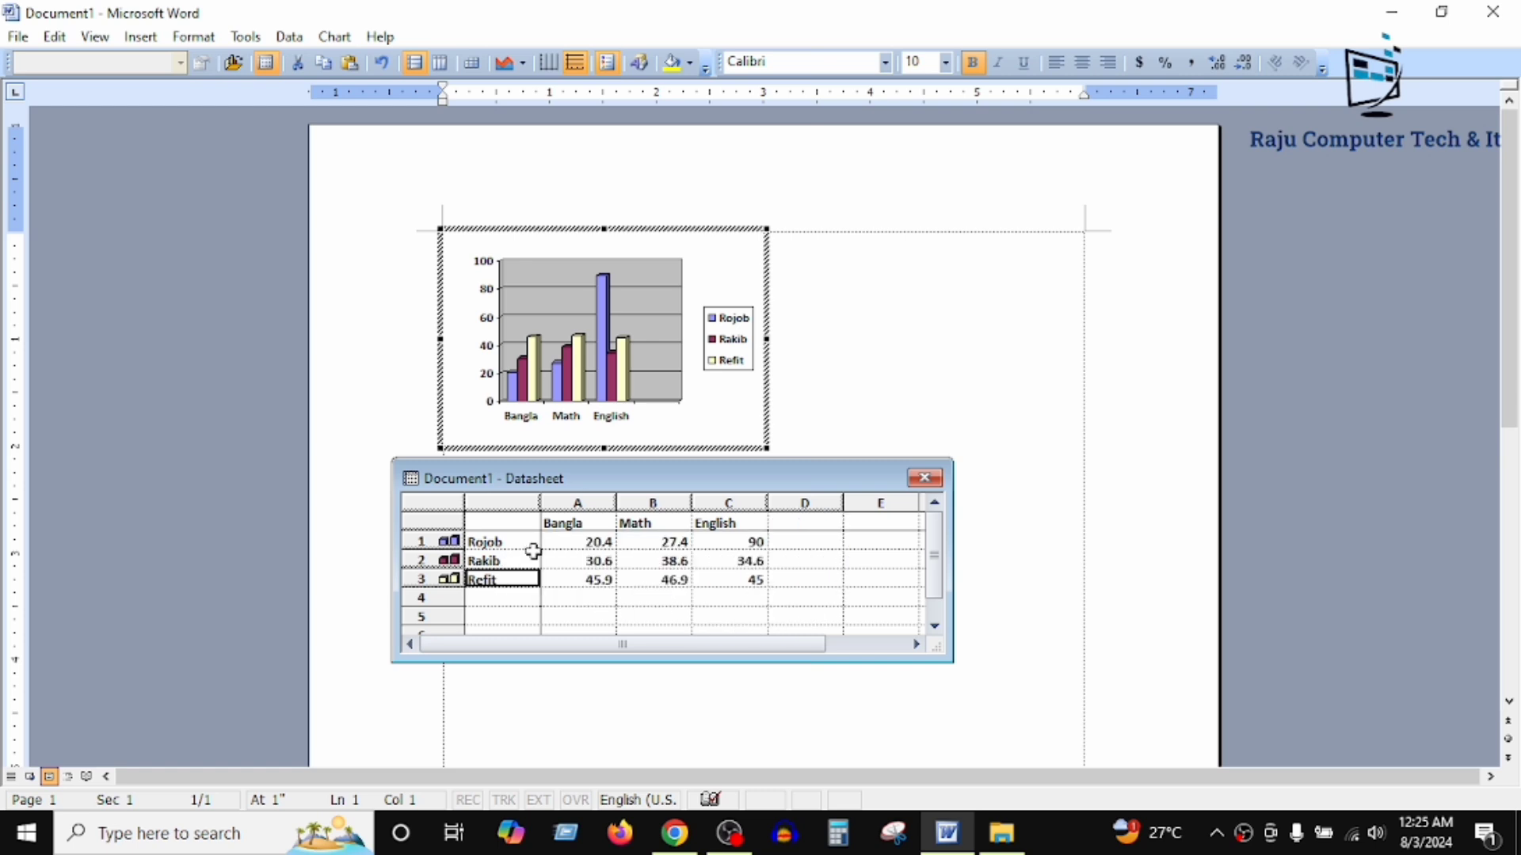
pyautogui.click(586, 545)
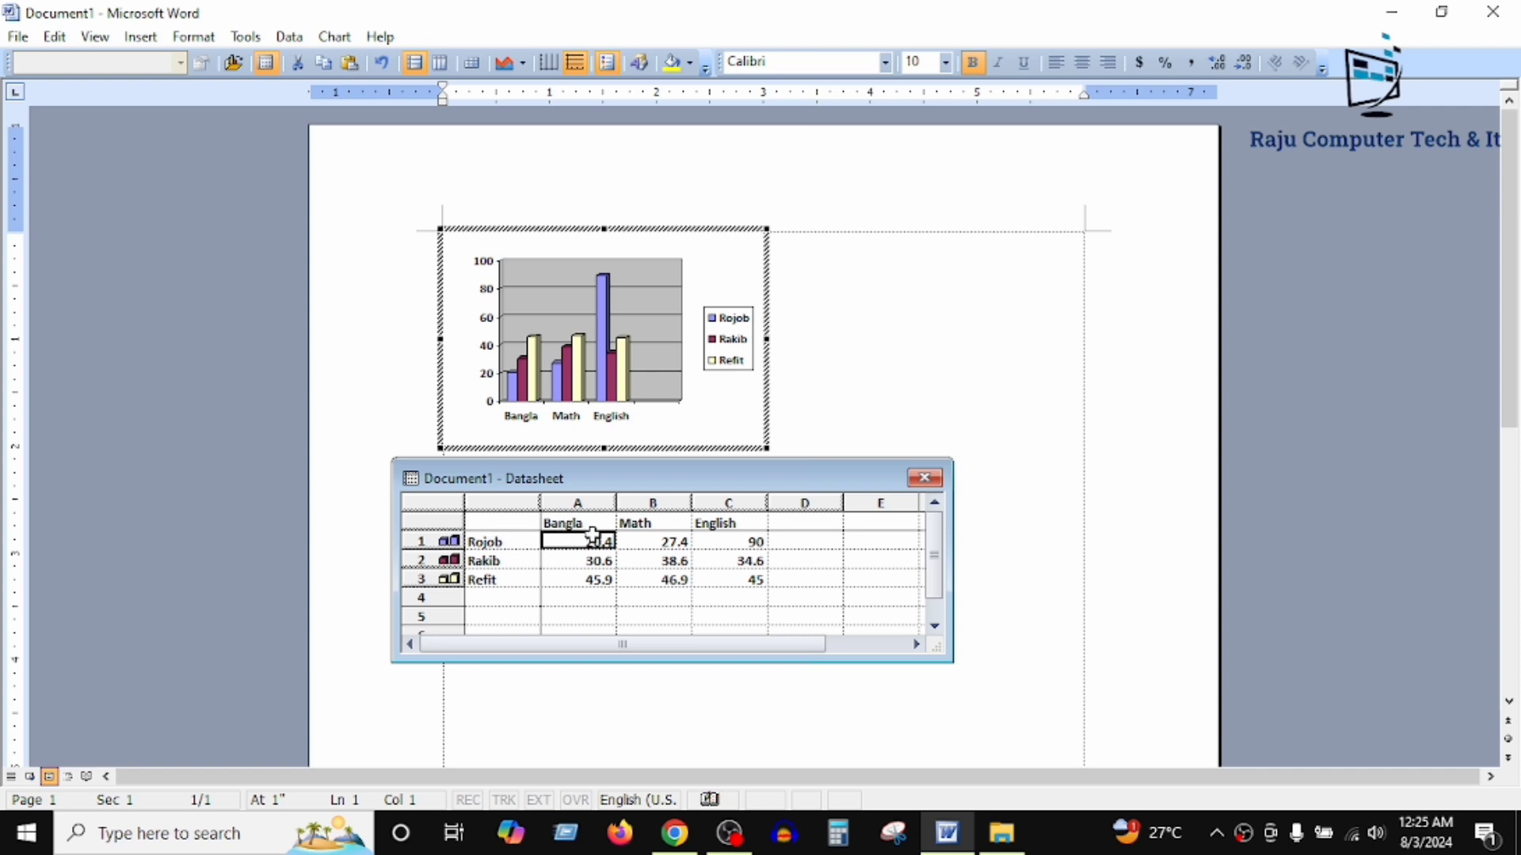
pyautogui.write('89')
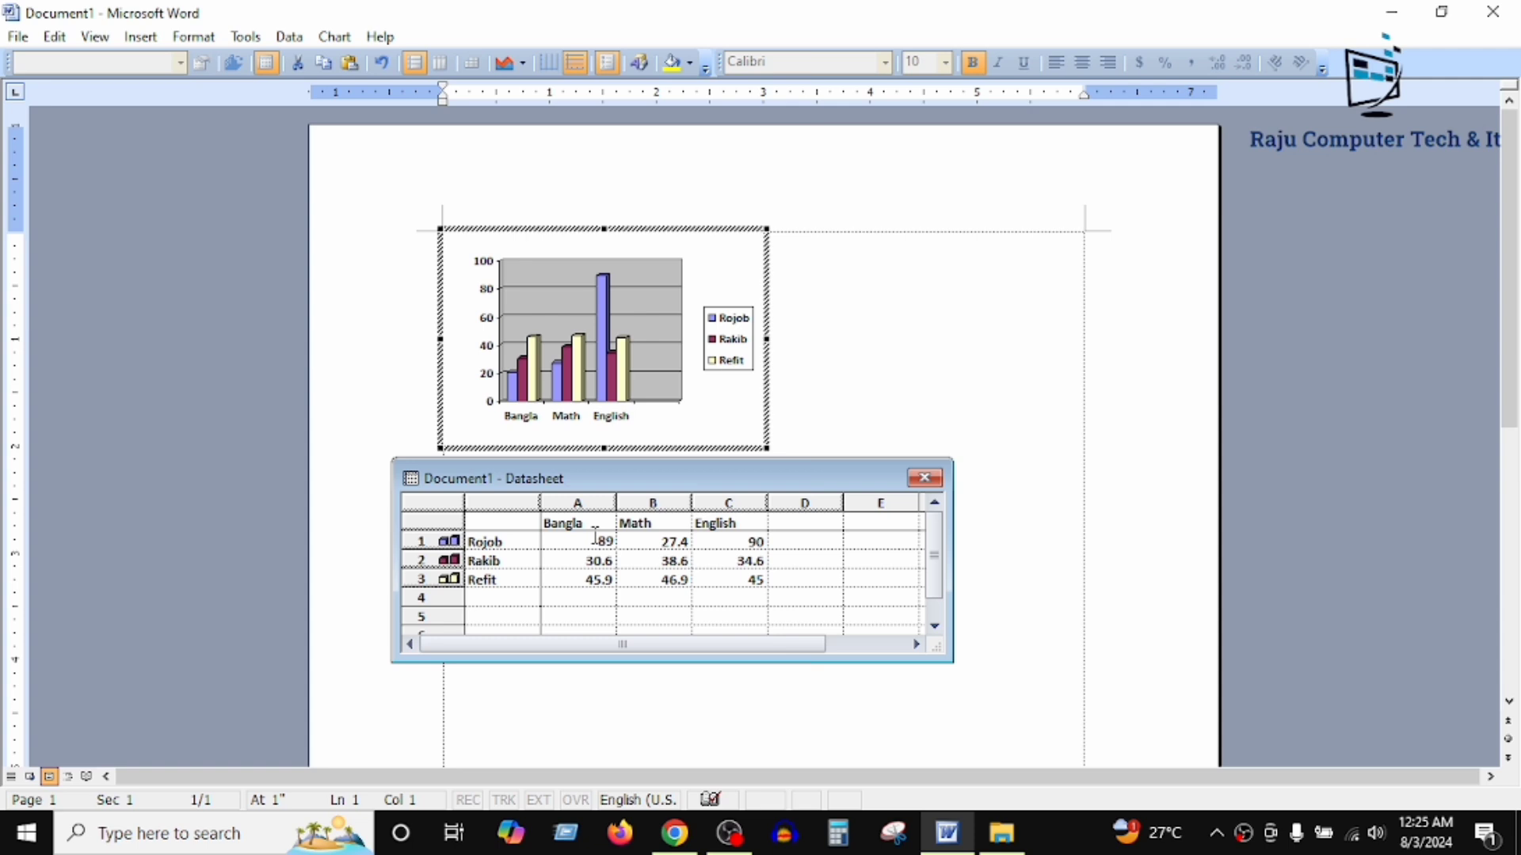
pyautogui.click(662, 543)
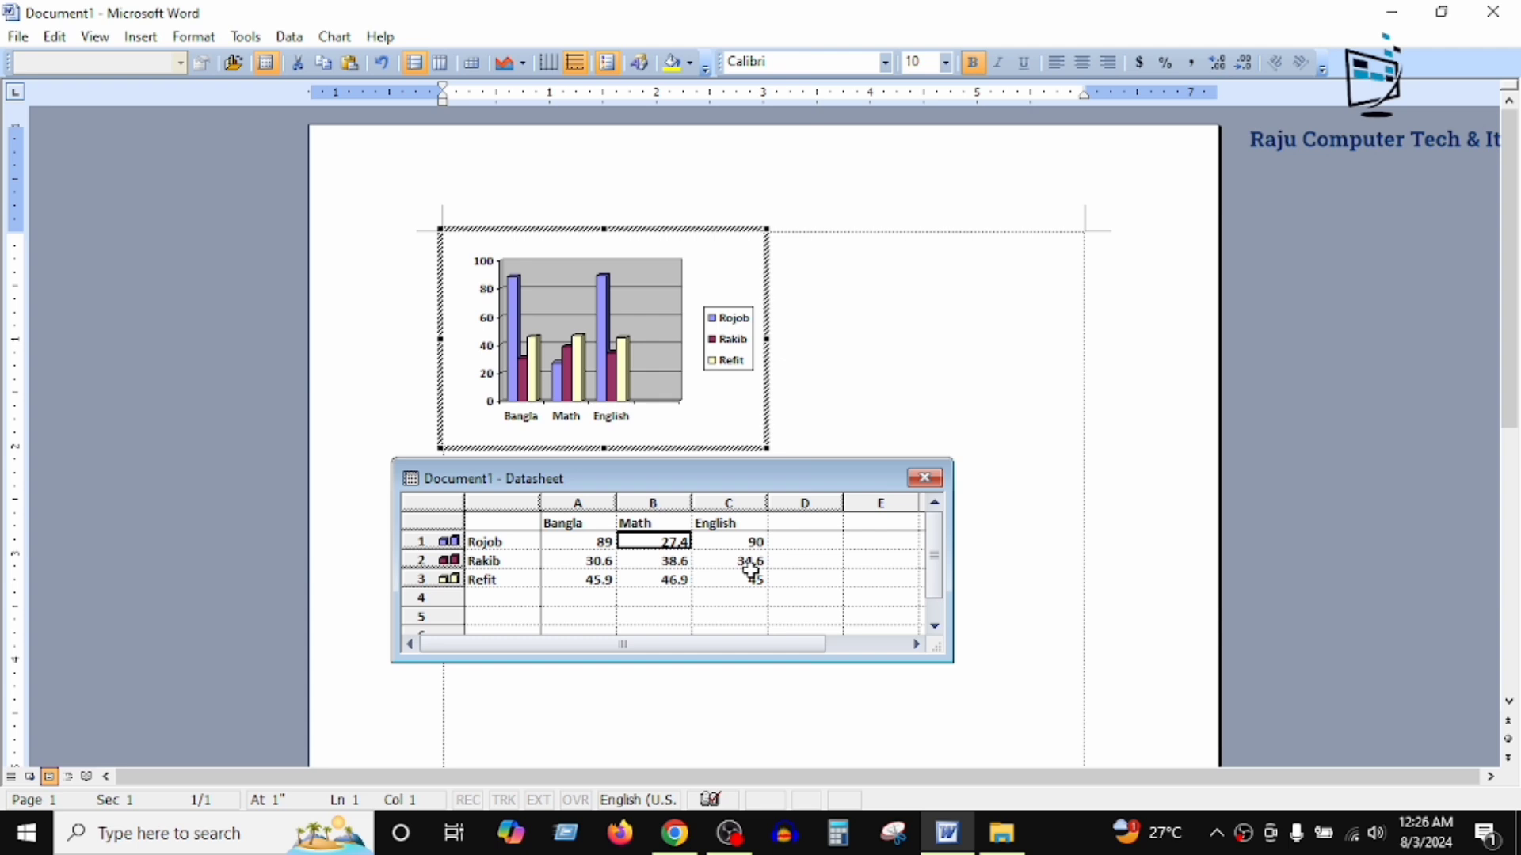
pyautogui.press('Down')
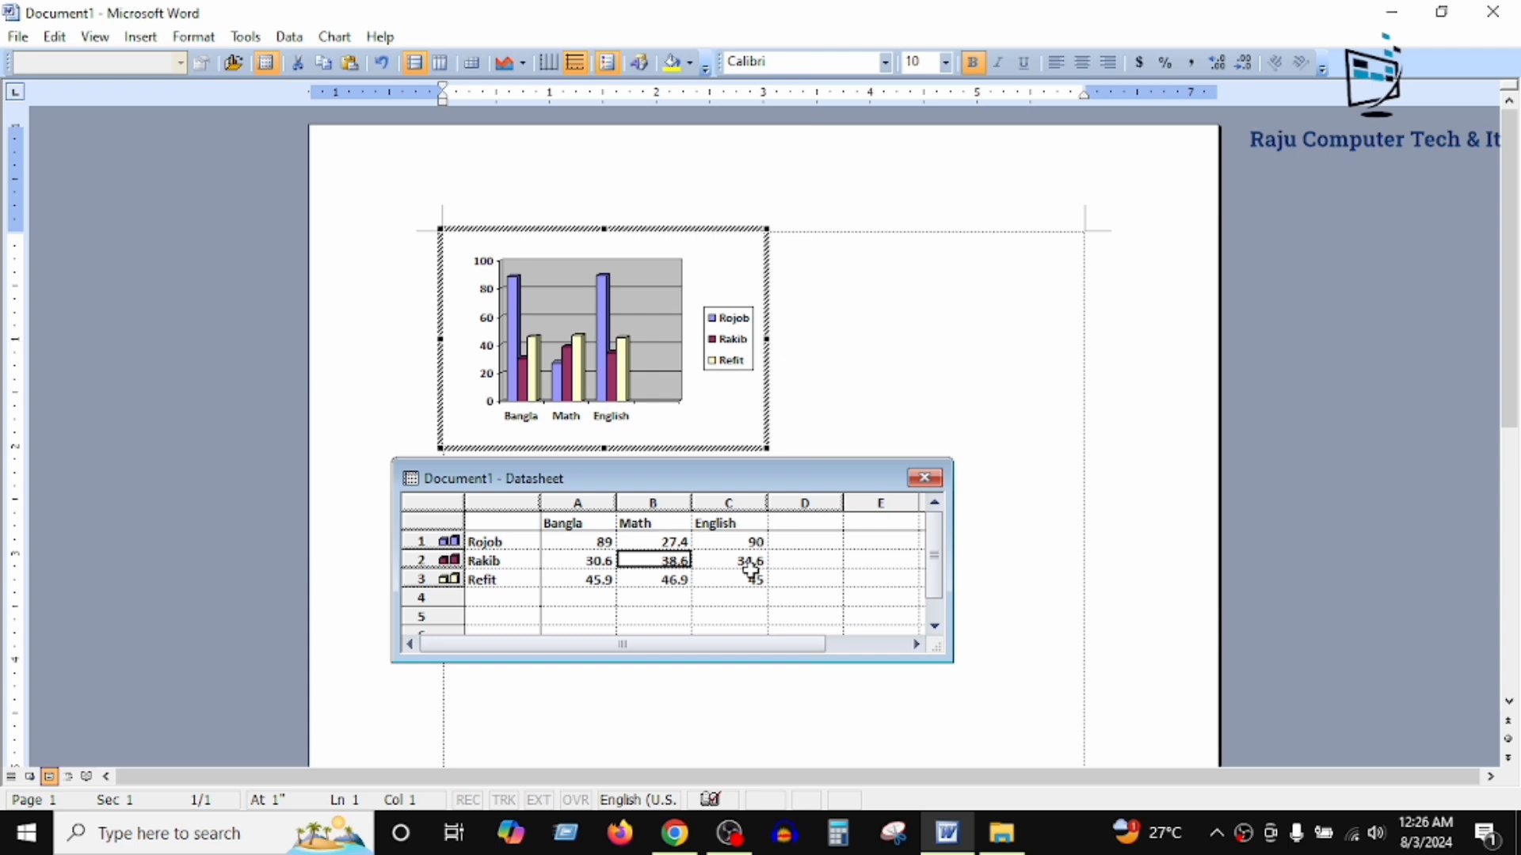
pyautogui.press('Down')
pyautogui.press('Up')
pyautogui.press('Right')
pyautogui.press('Left')
pyautogui.press('Left')
pyautogui.press('Down')
pyautogui.press('Up')
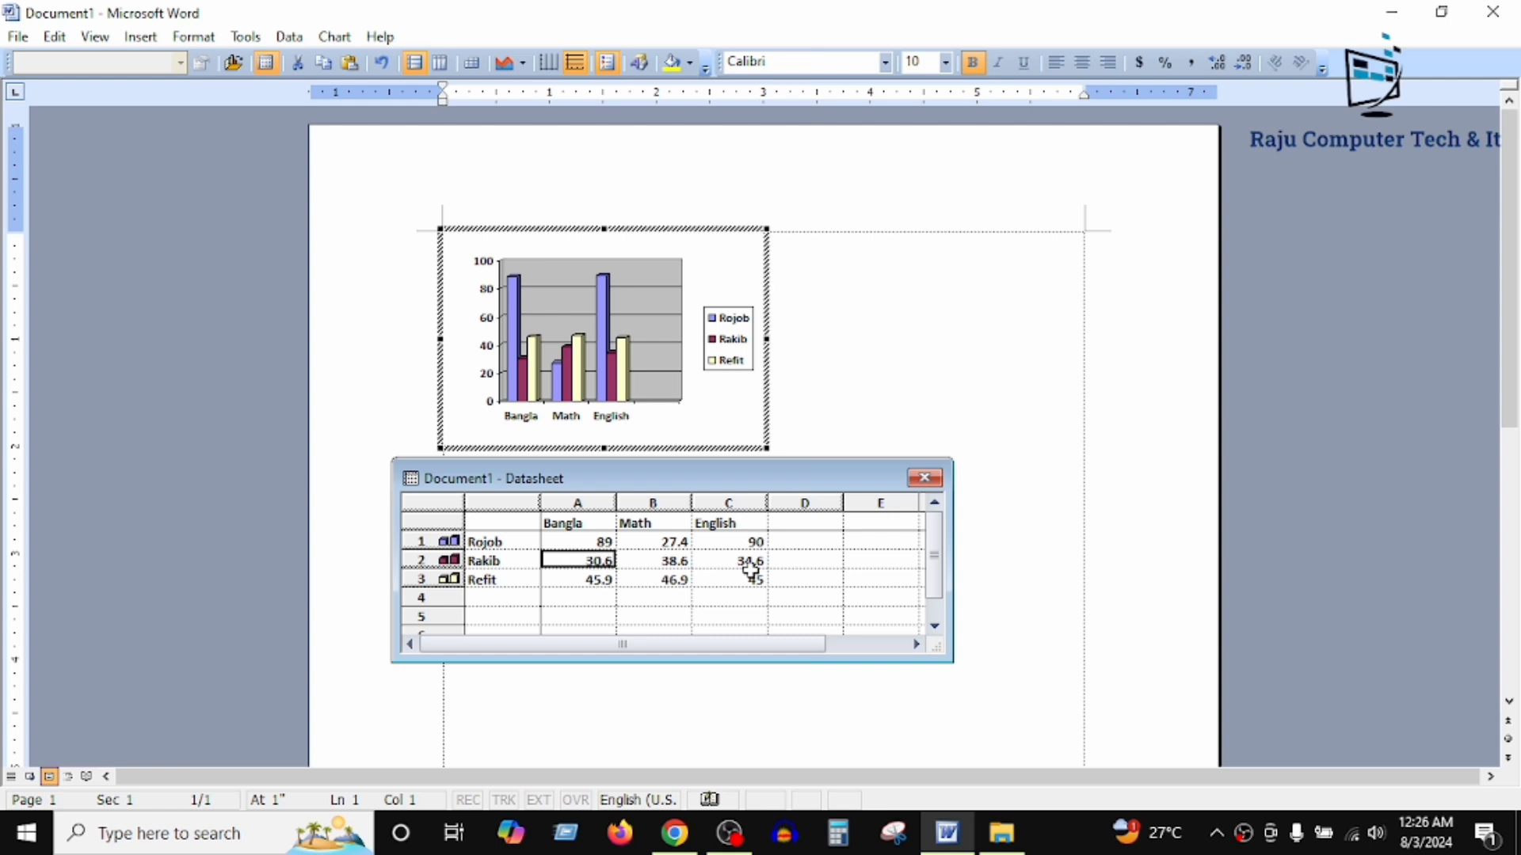
pyautogui.click(661, 542)
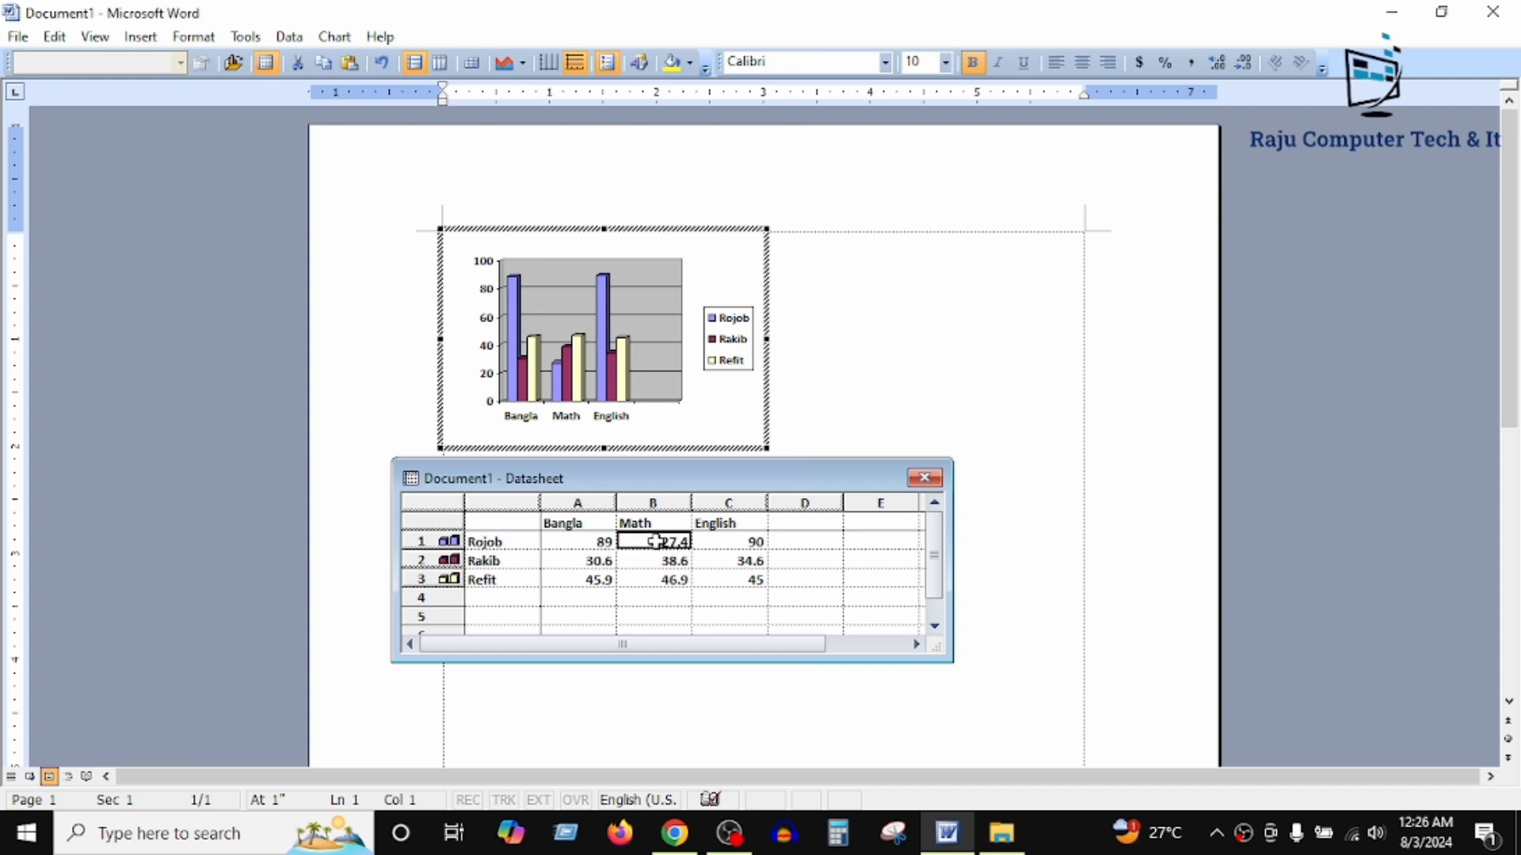
# Step: Set the Bangla values of the second and third data rows to 78 and 56
pyautogui.click(604, 560)
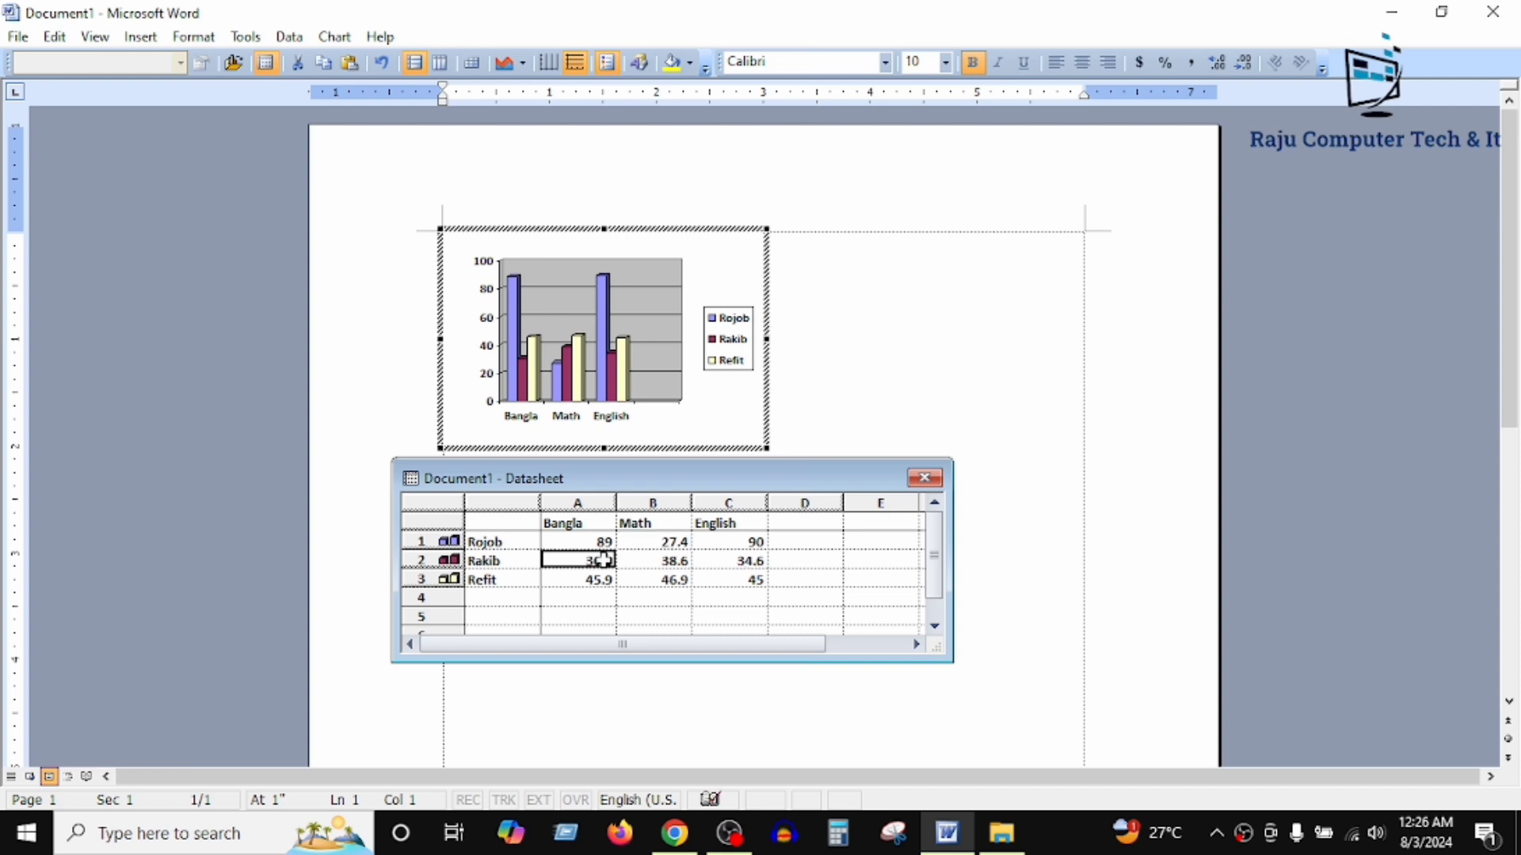
pyautogui.write('78')
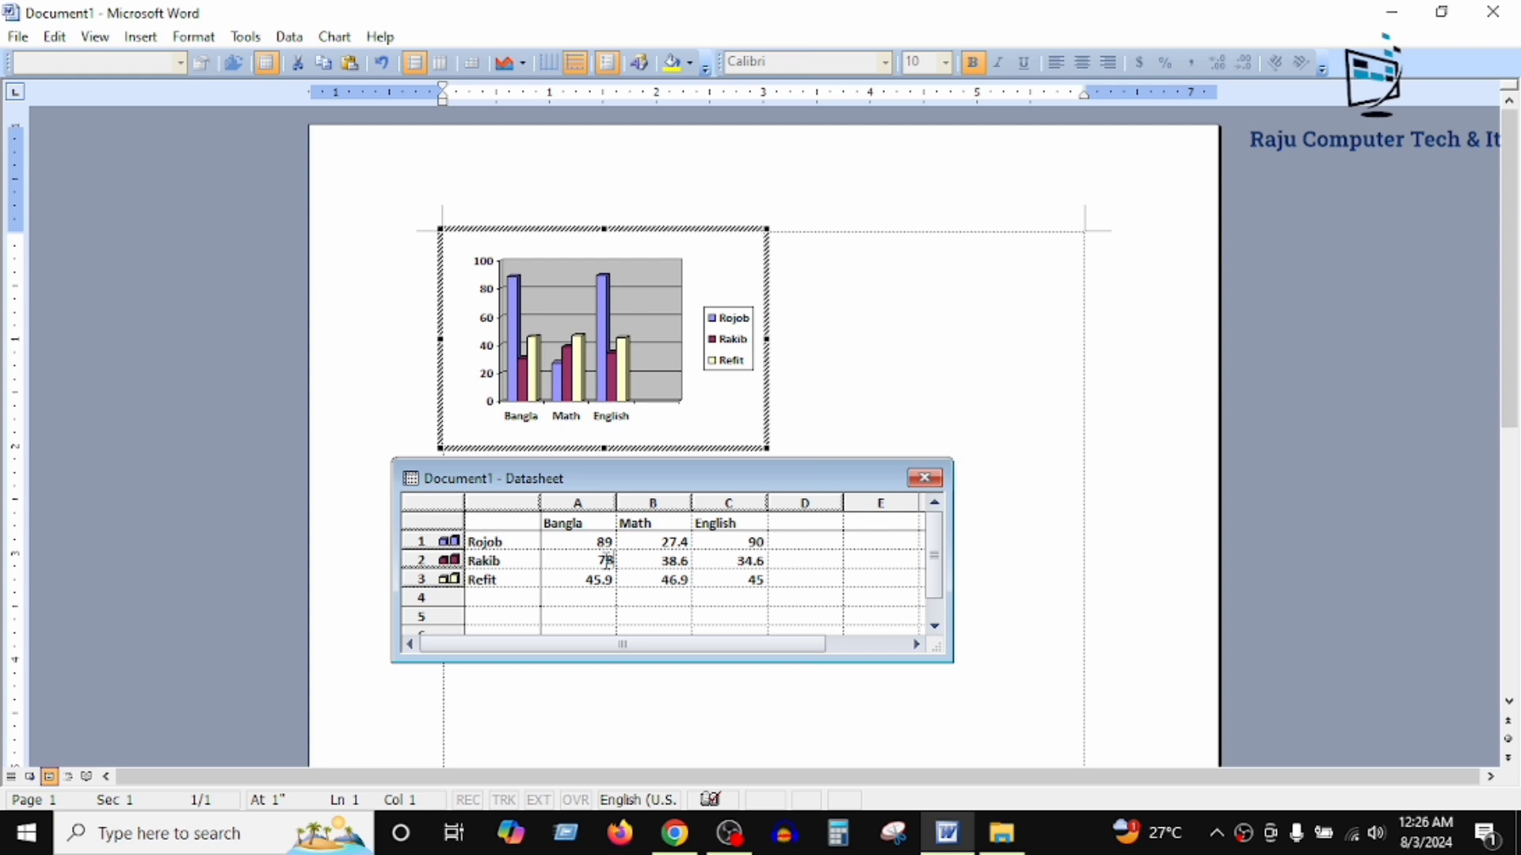
pyautogui.click(594, 580)
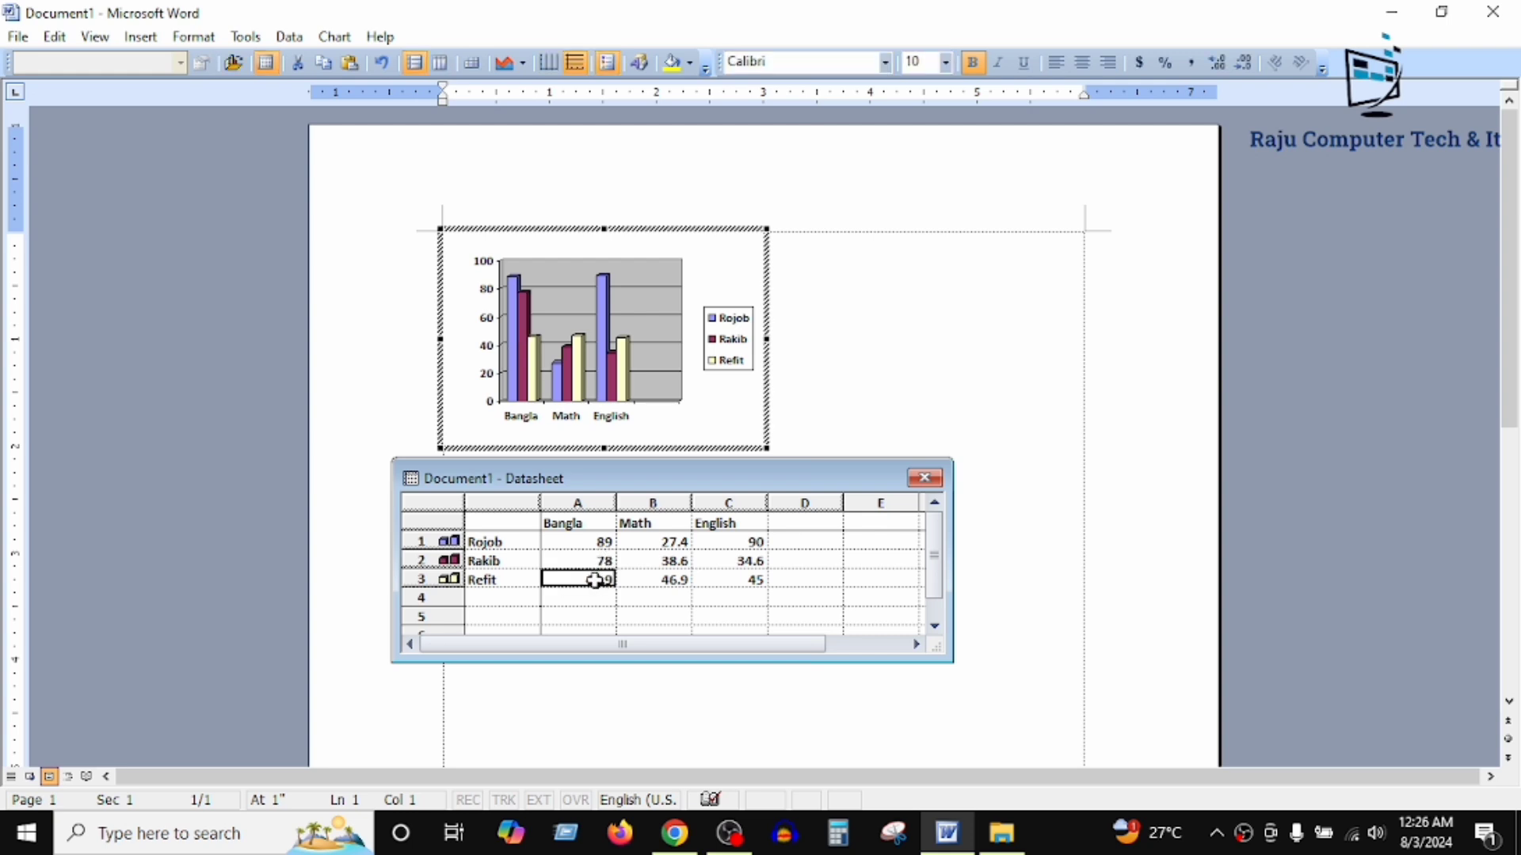
pyautogui.write('56')
# Step: Set the Math values to 87 in the third data row, 93 in the second and 53 in the first
pyautogui.click(676, 574)
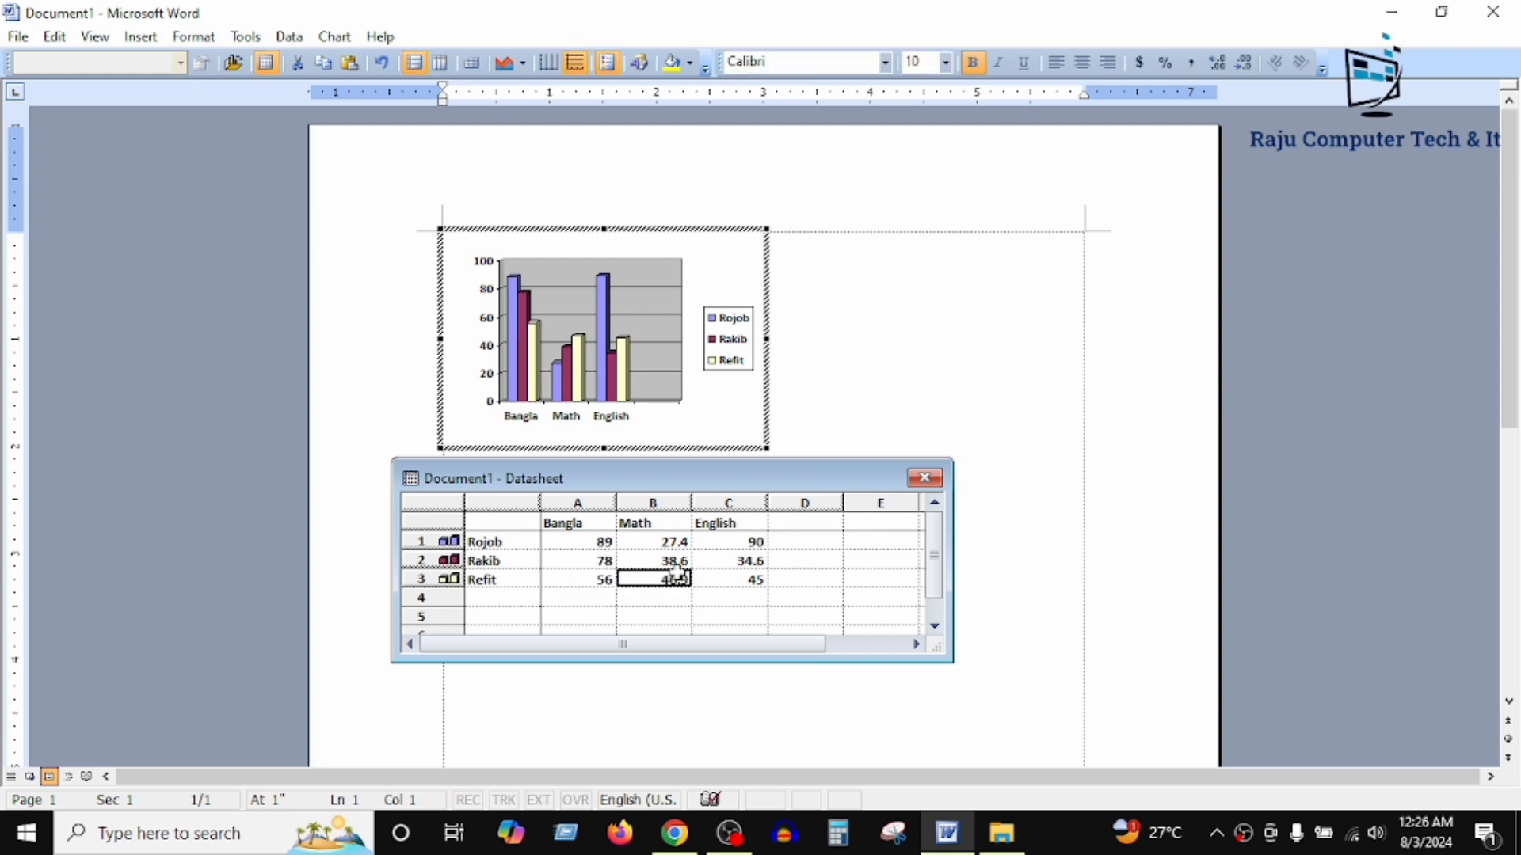
pyautogui.write('87')
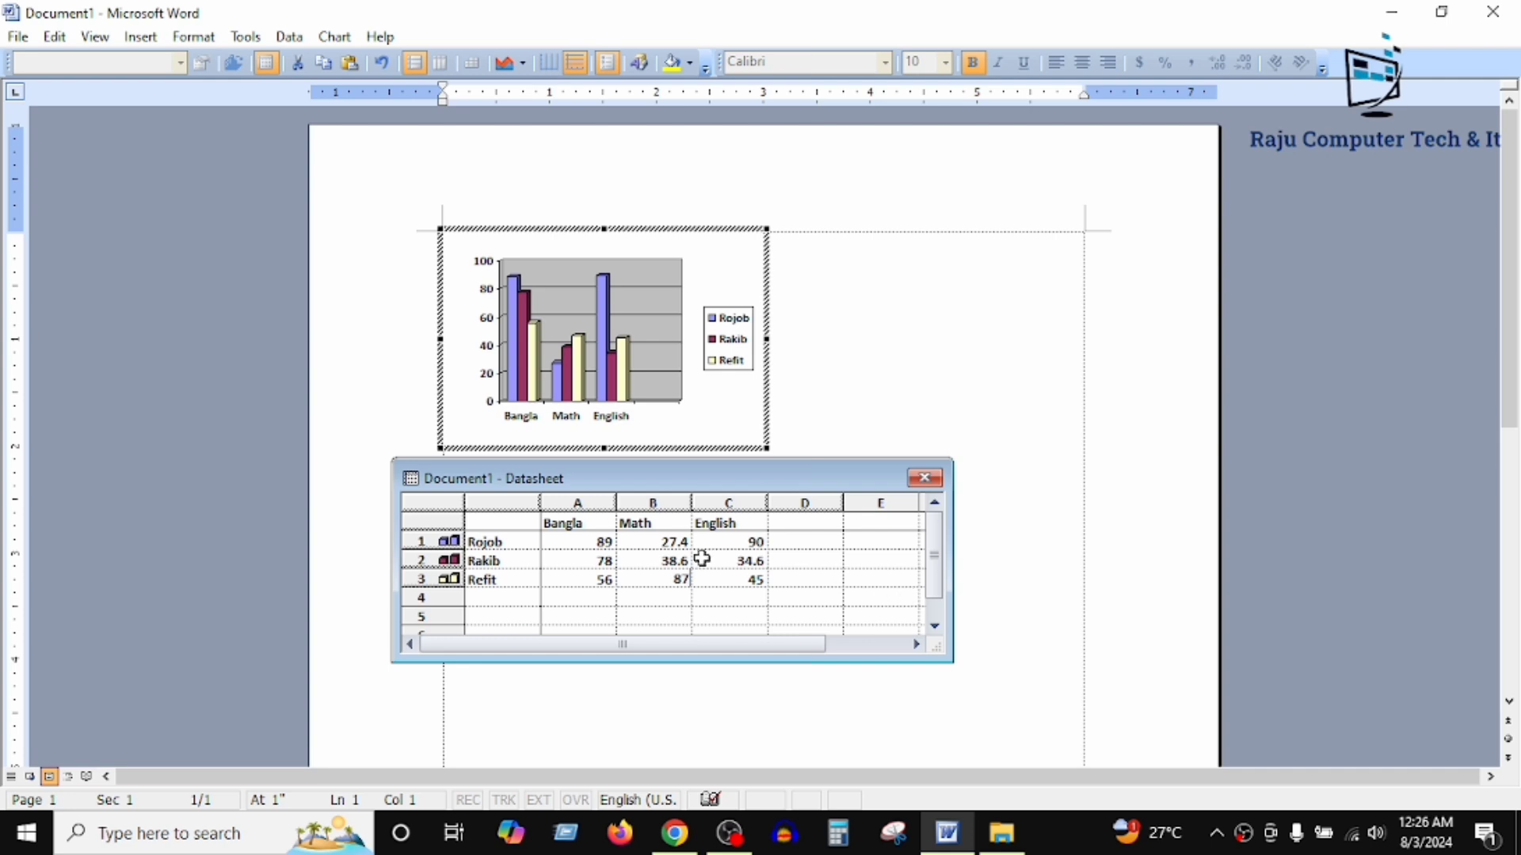
pyautogui.click(675, 559)
pyautogui.write('9')
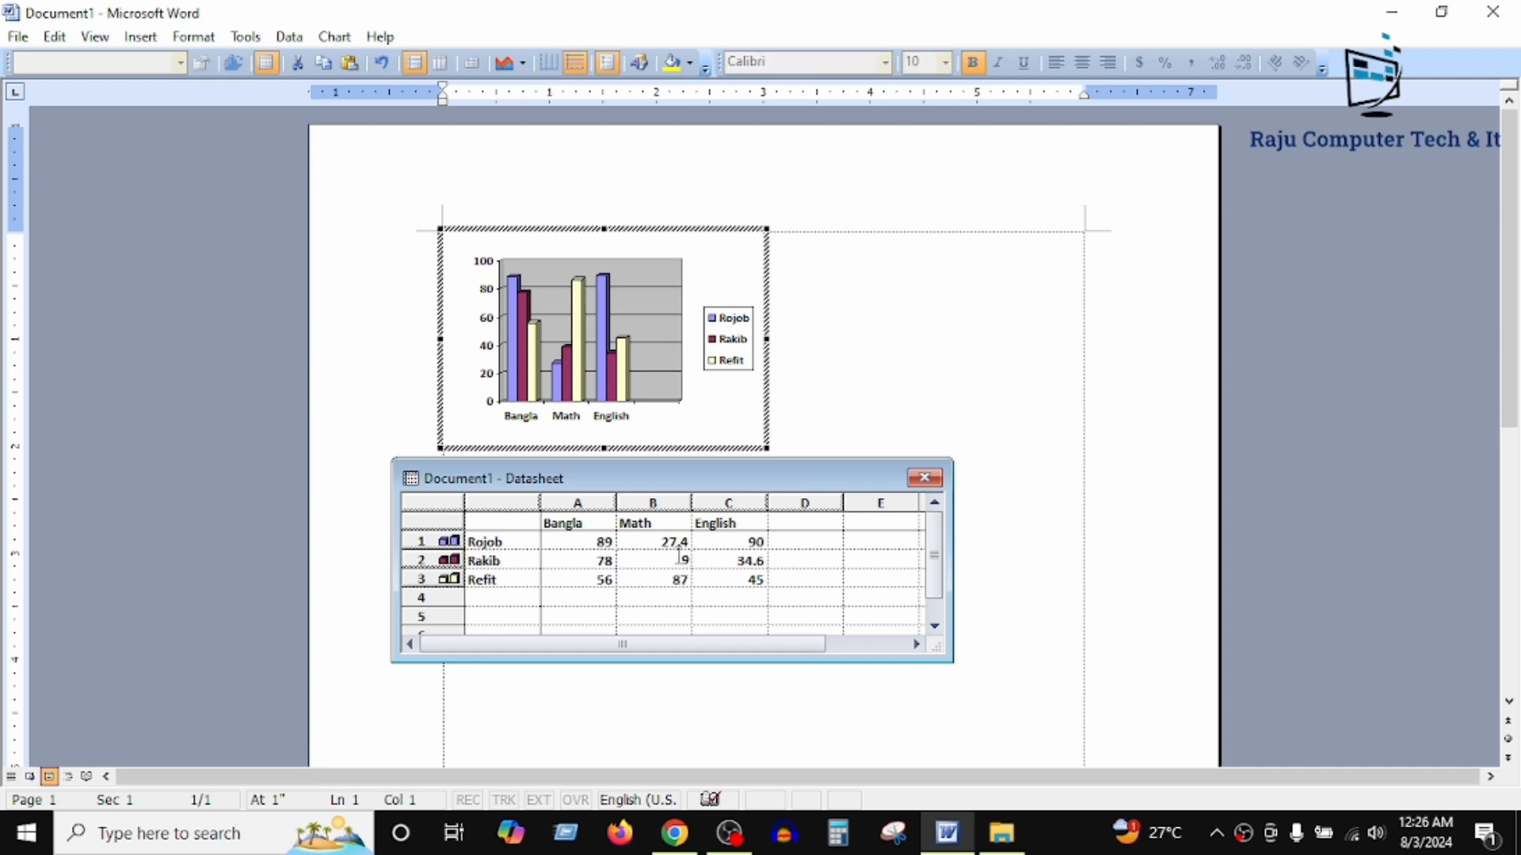
pyautogui.write('3')
pyautogui.click(676, 578)
pyautogui.click(681, 541)
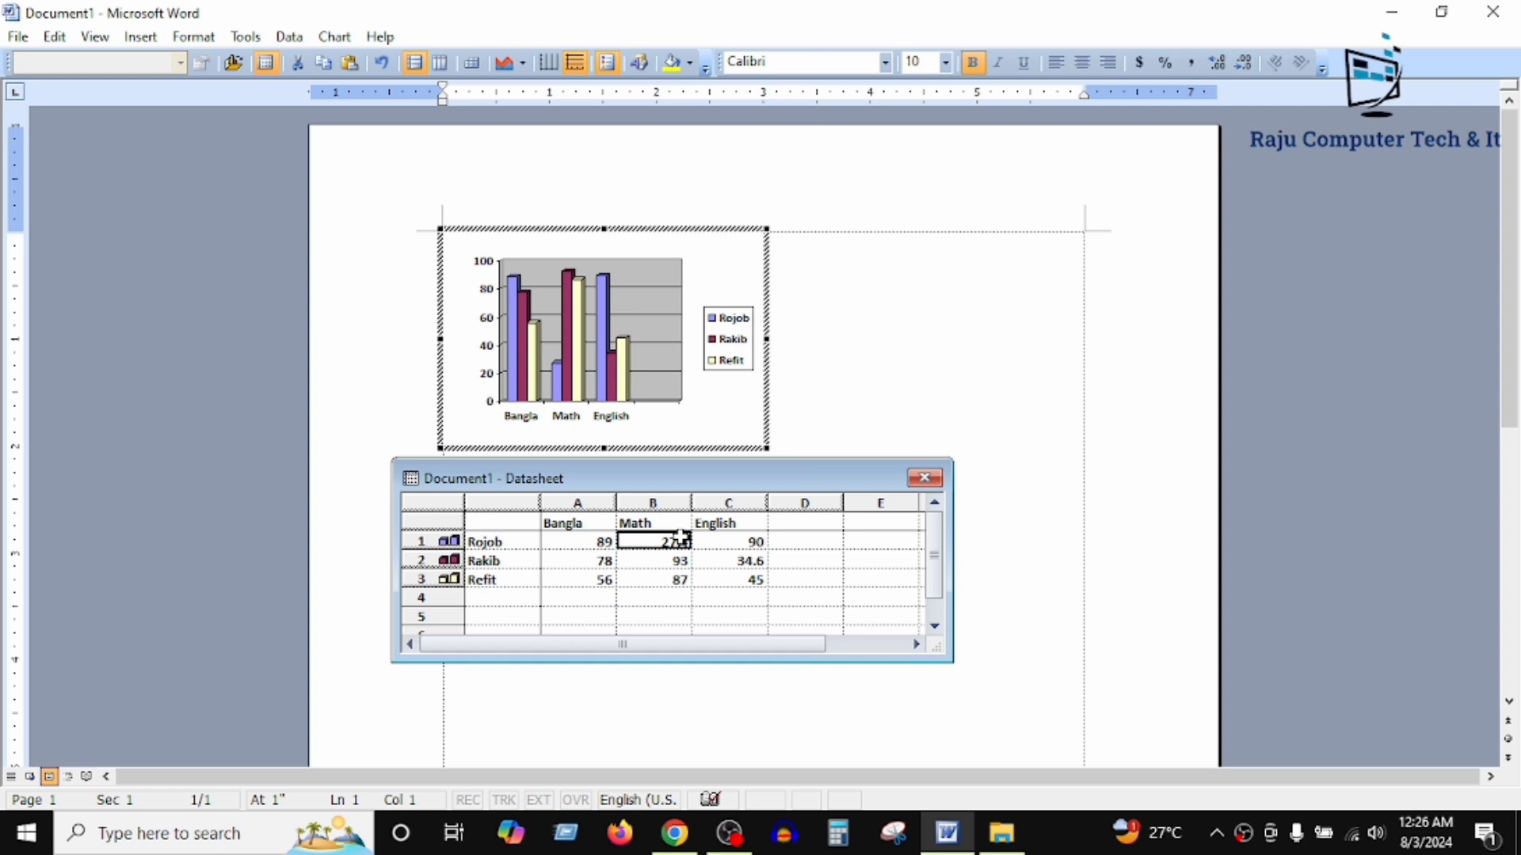
pyautogui.write('53')
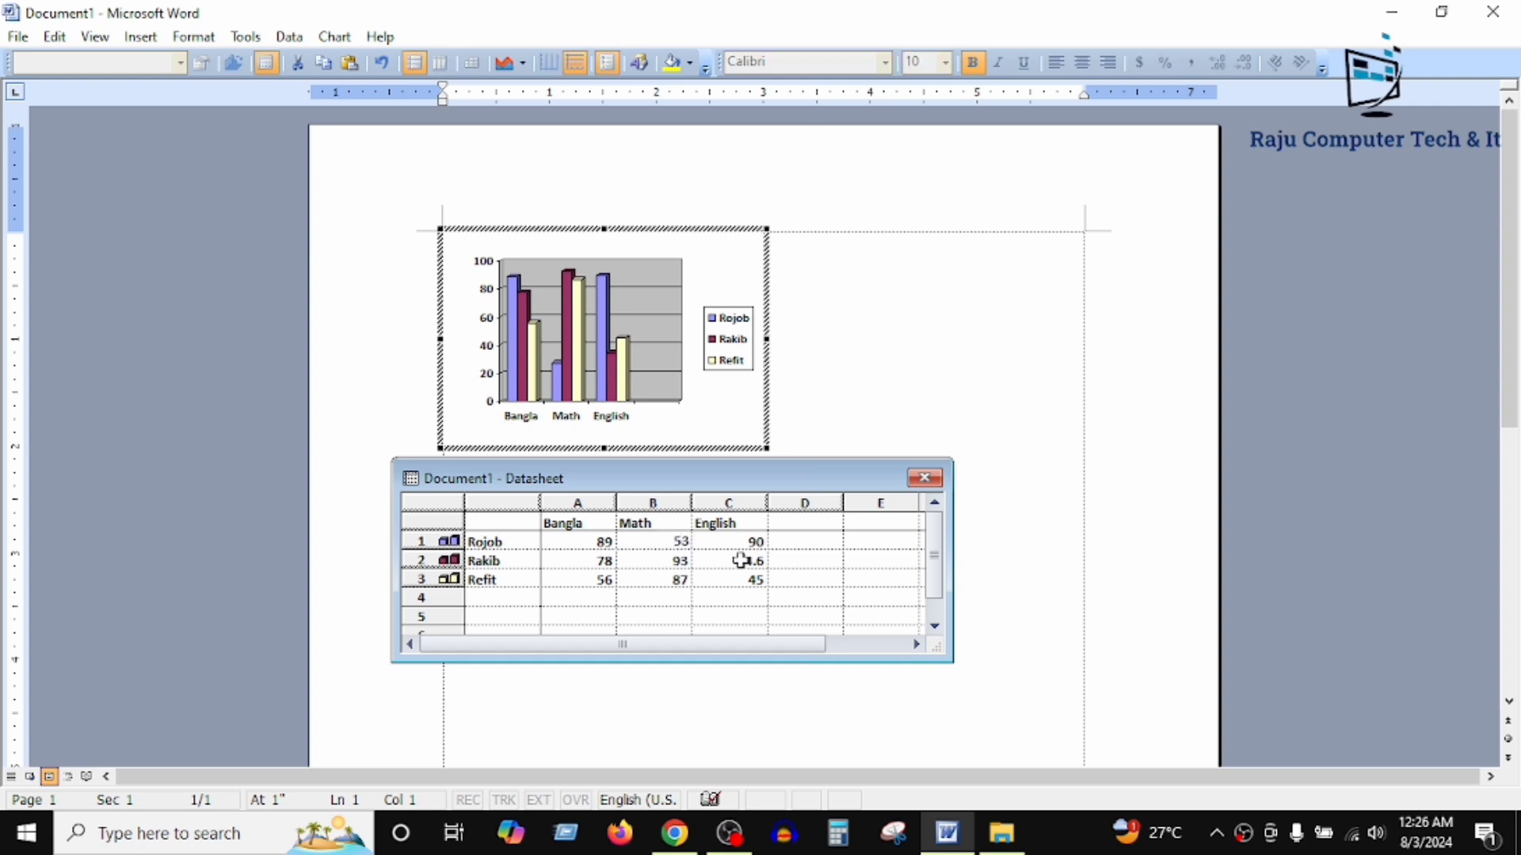
# Step: Set the second data row's English value to 54, and move the datasheet window farther below the chart
pyautogui.click(741, 561)
pyautogui.write('54')
pyautogui.click(837, 595)
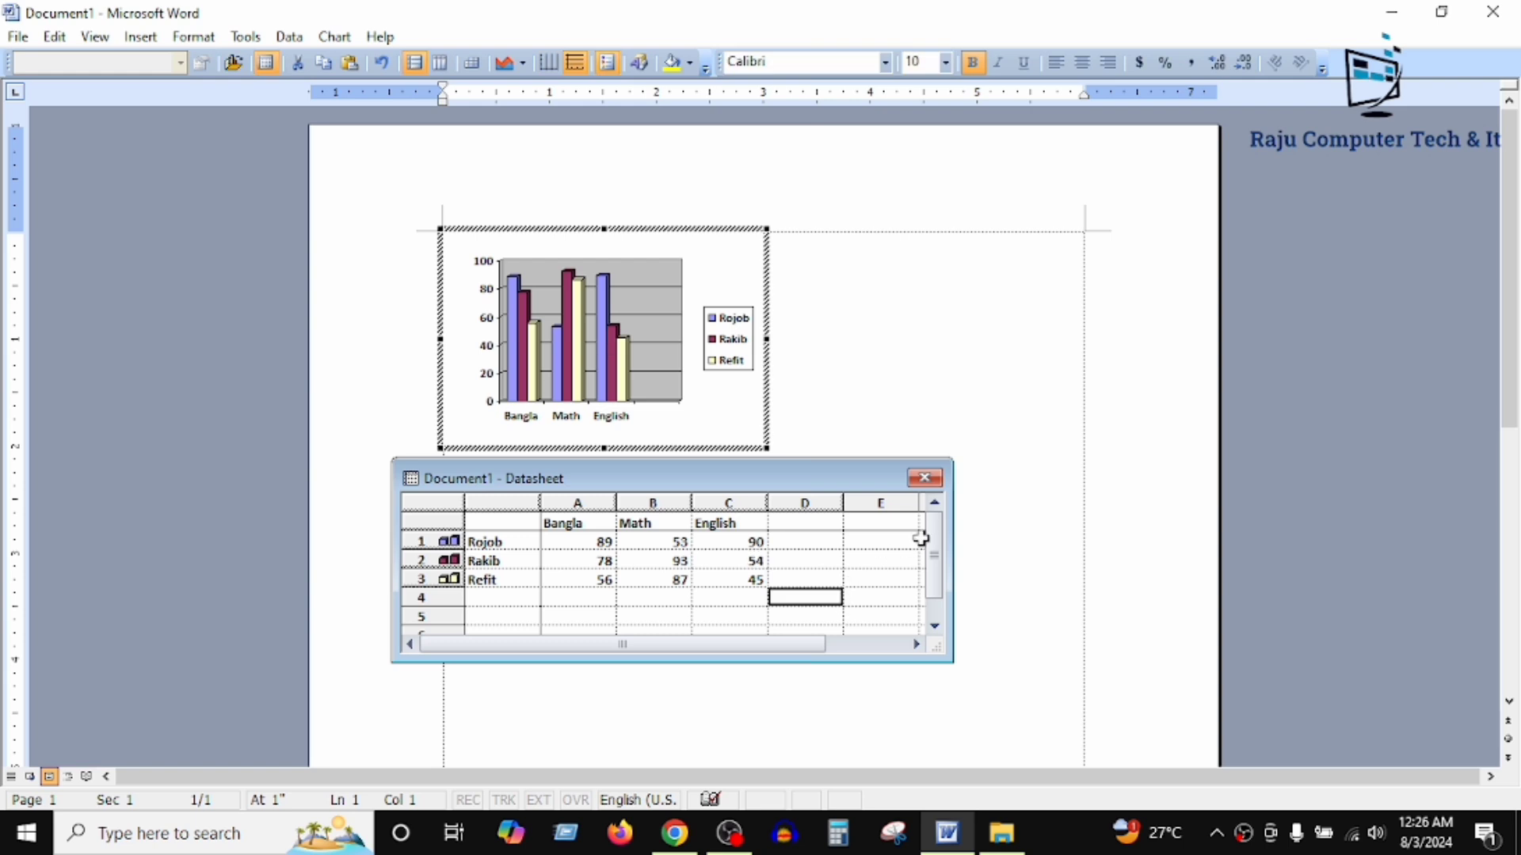
pyautogui.moveTo(757, 480); pyautogui.dragTo(767, 586)
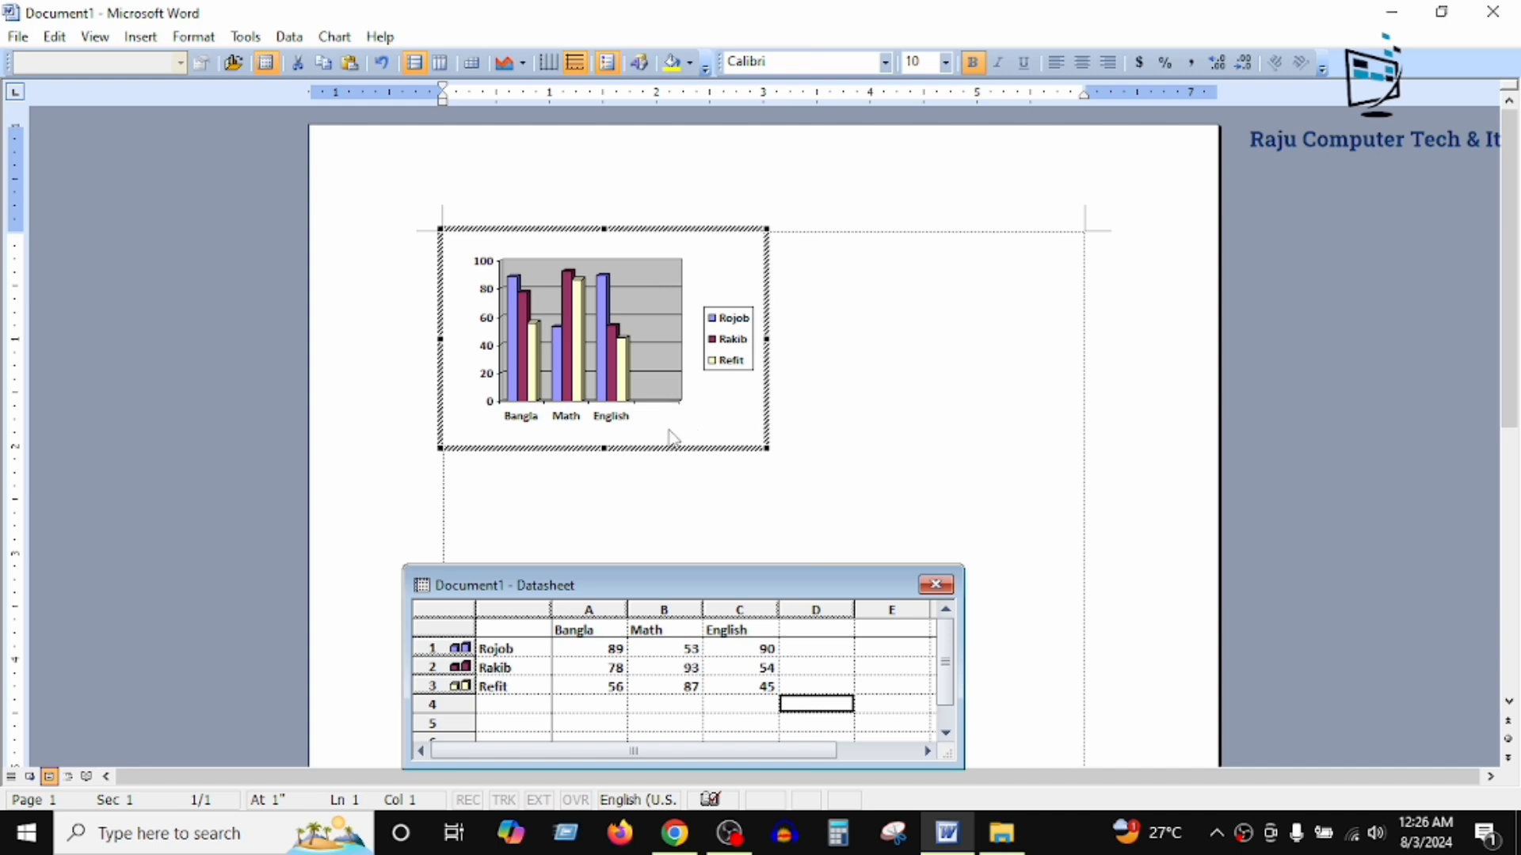
# Step: Fill the chart area's background with light cyan
pyautogui.click(726, 275)
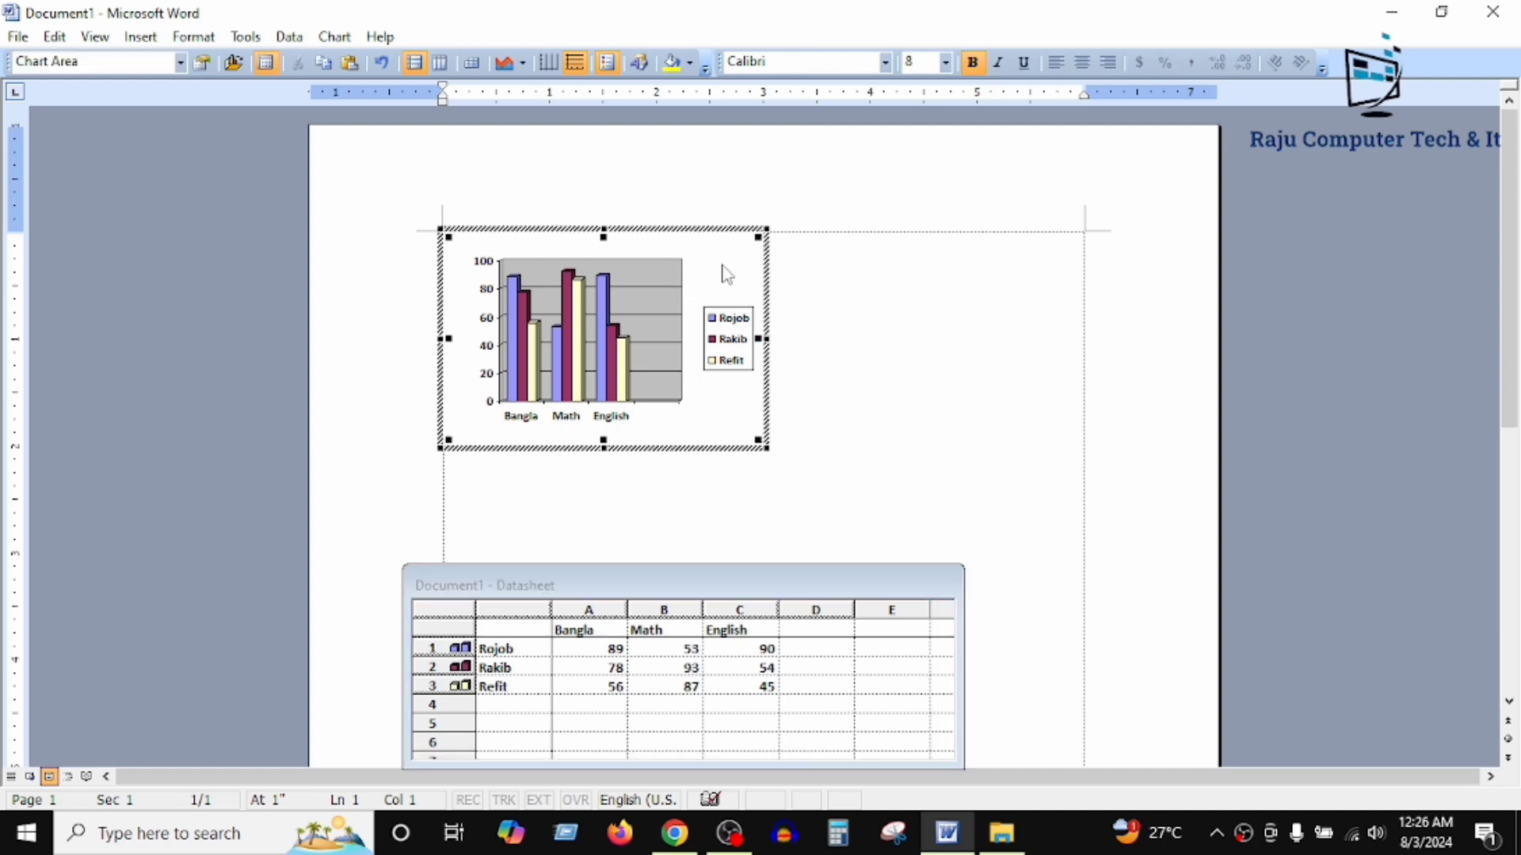
pyautogui.doubleClick(727, 274)
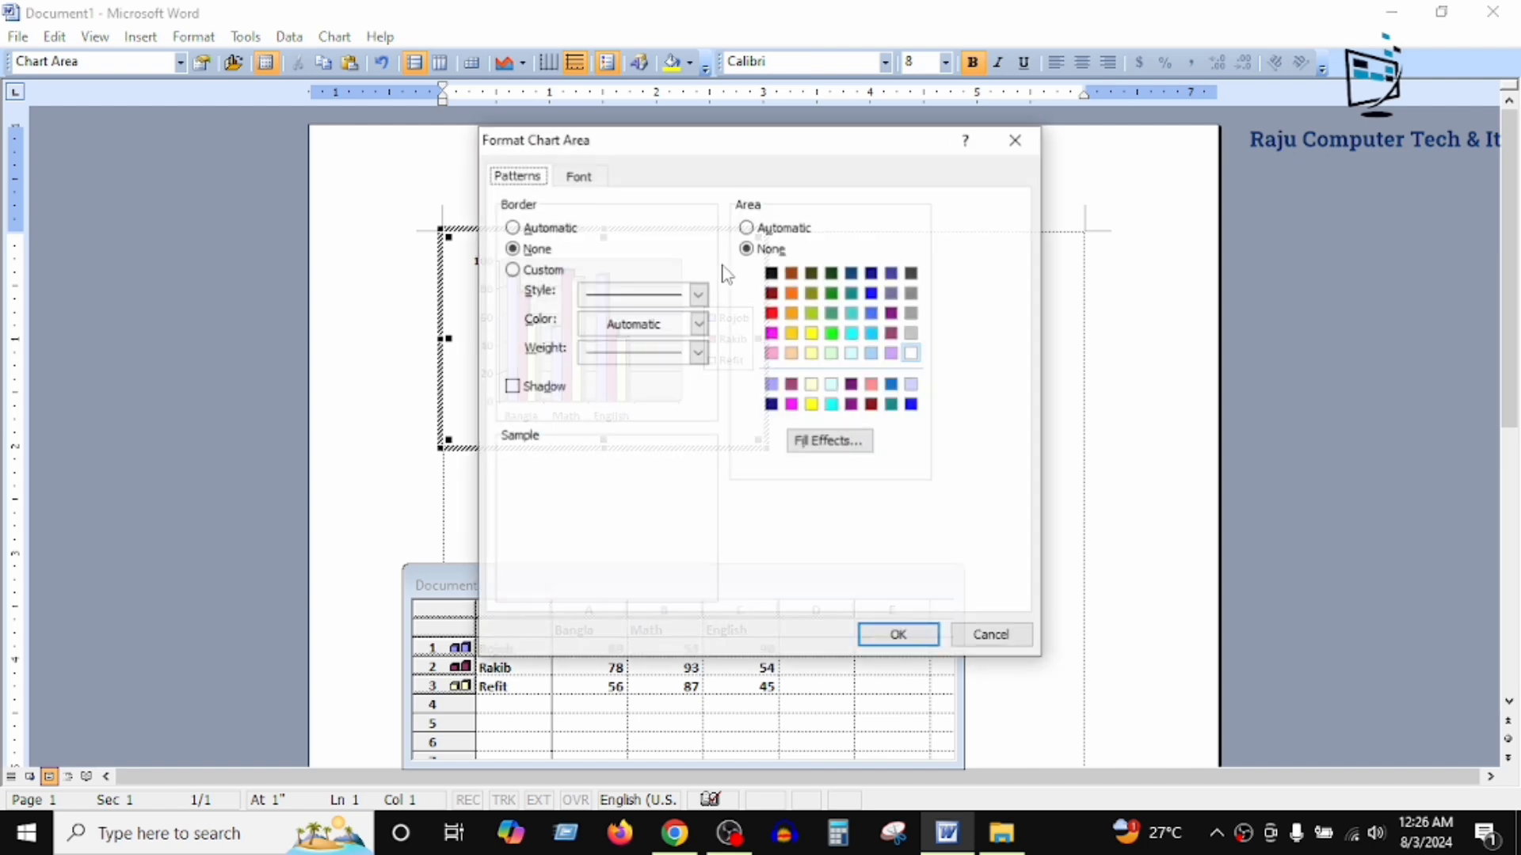
pyautogui.click(852, 354)
pyautogui.click(899, 636)
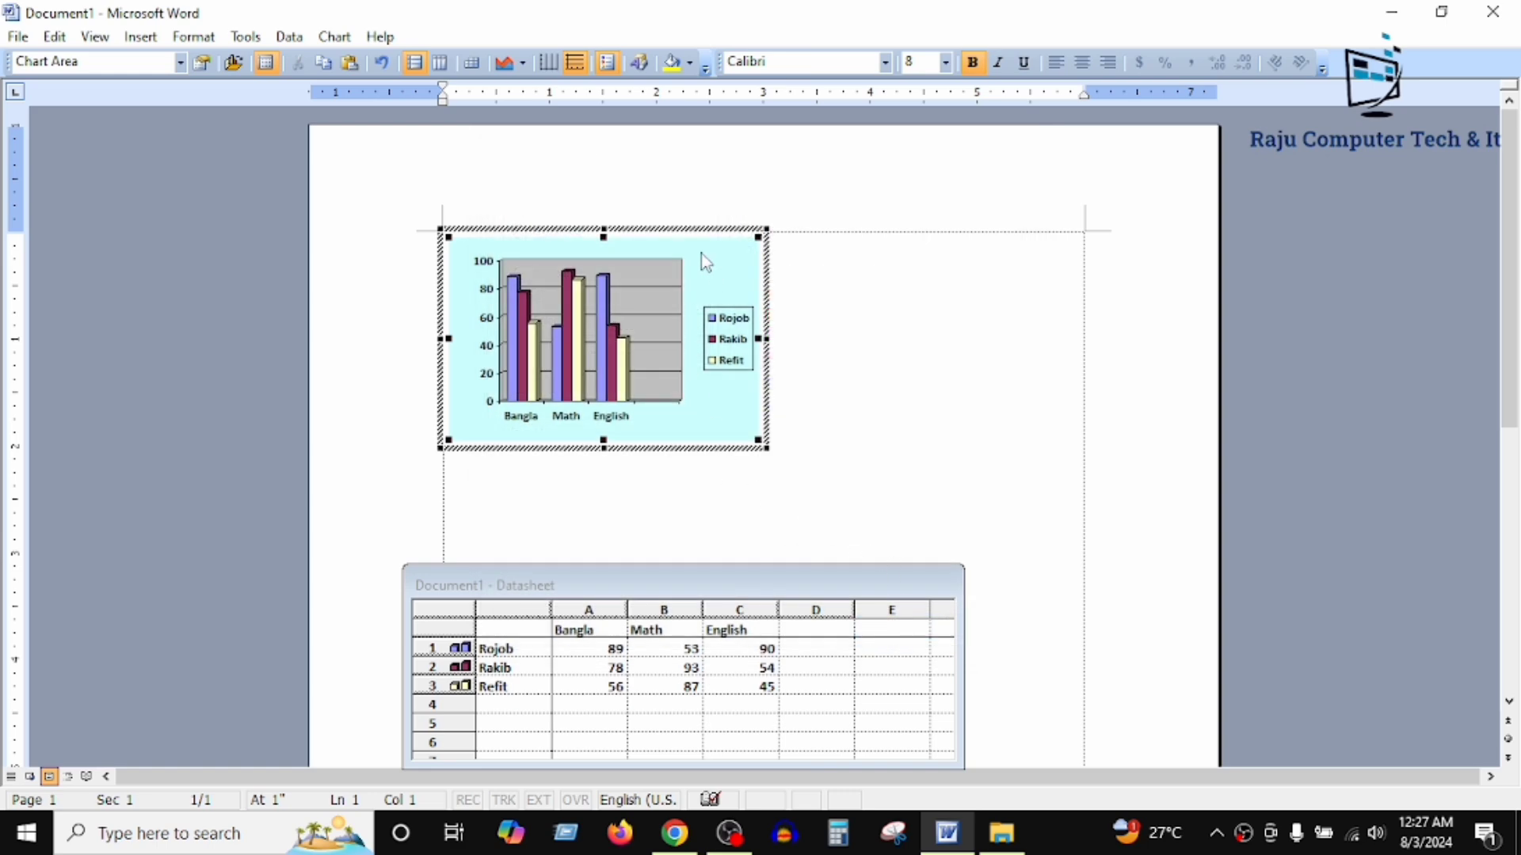
# Step: Fill the chart's legend with lavender and the walls behind the columns with white
pyautogui.doubleClick(734, 340)
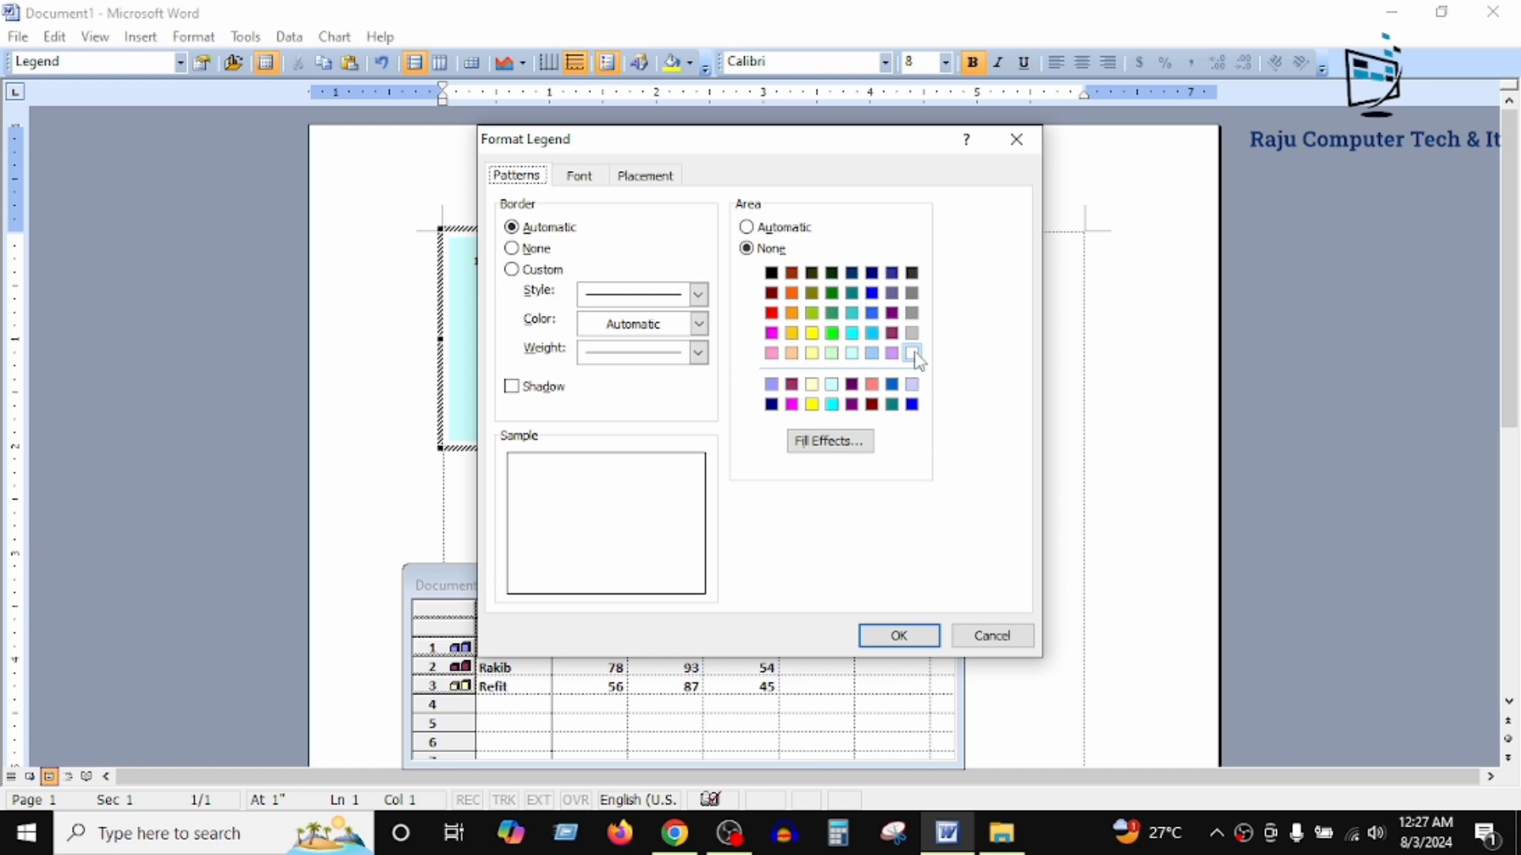
pyautogui.click(892, 353)
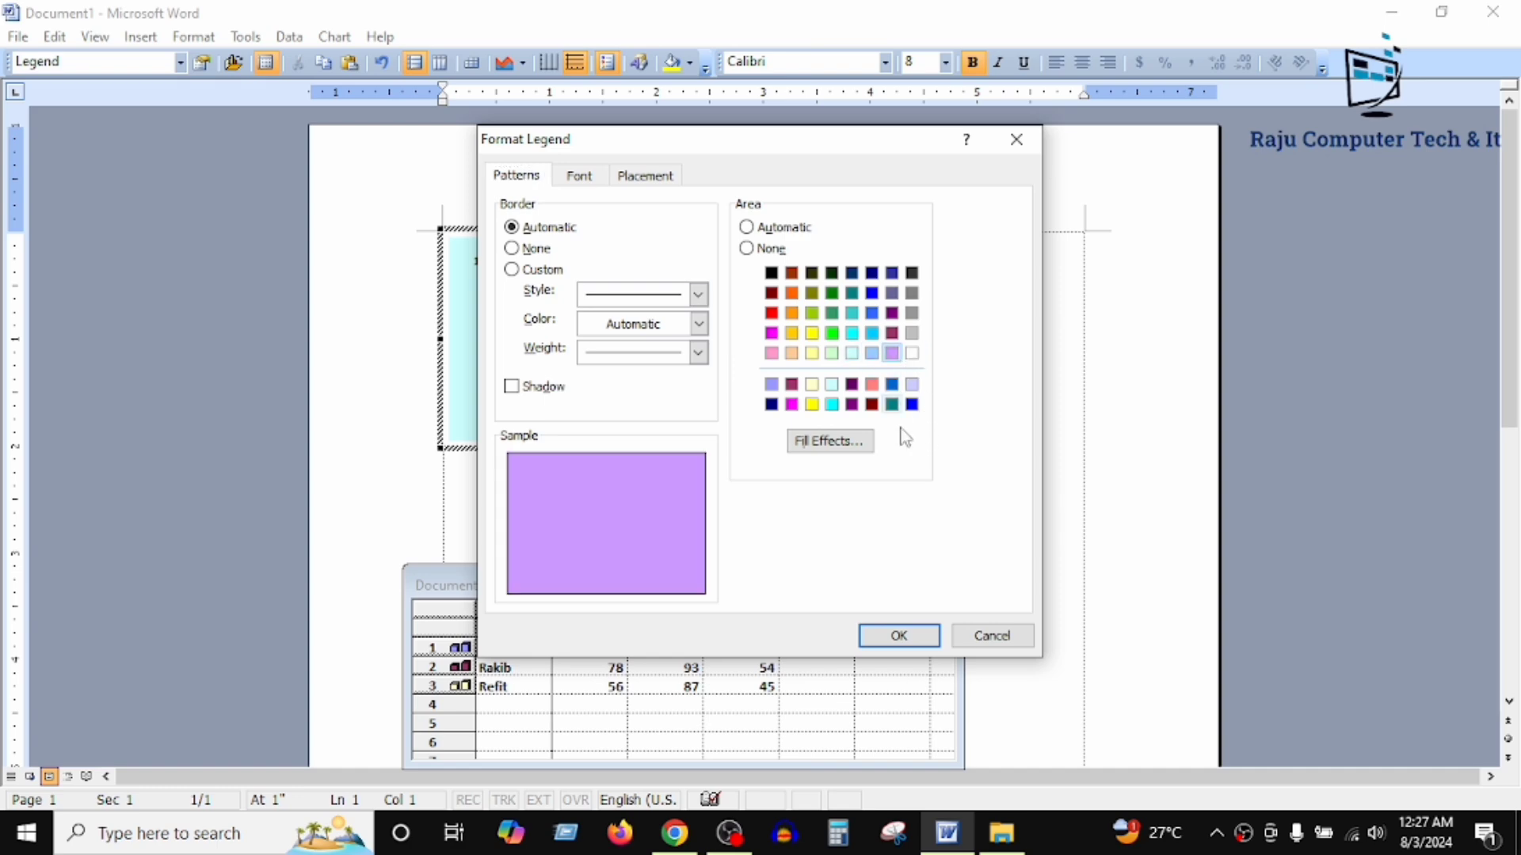
pyautogui.click(899, 636)
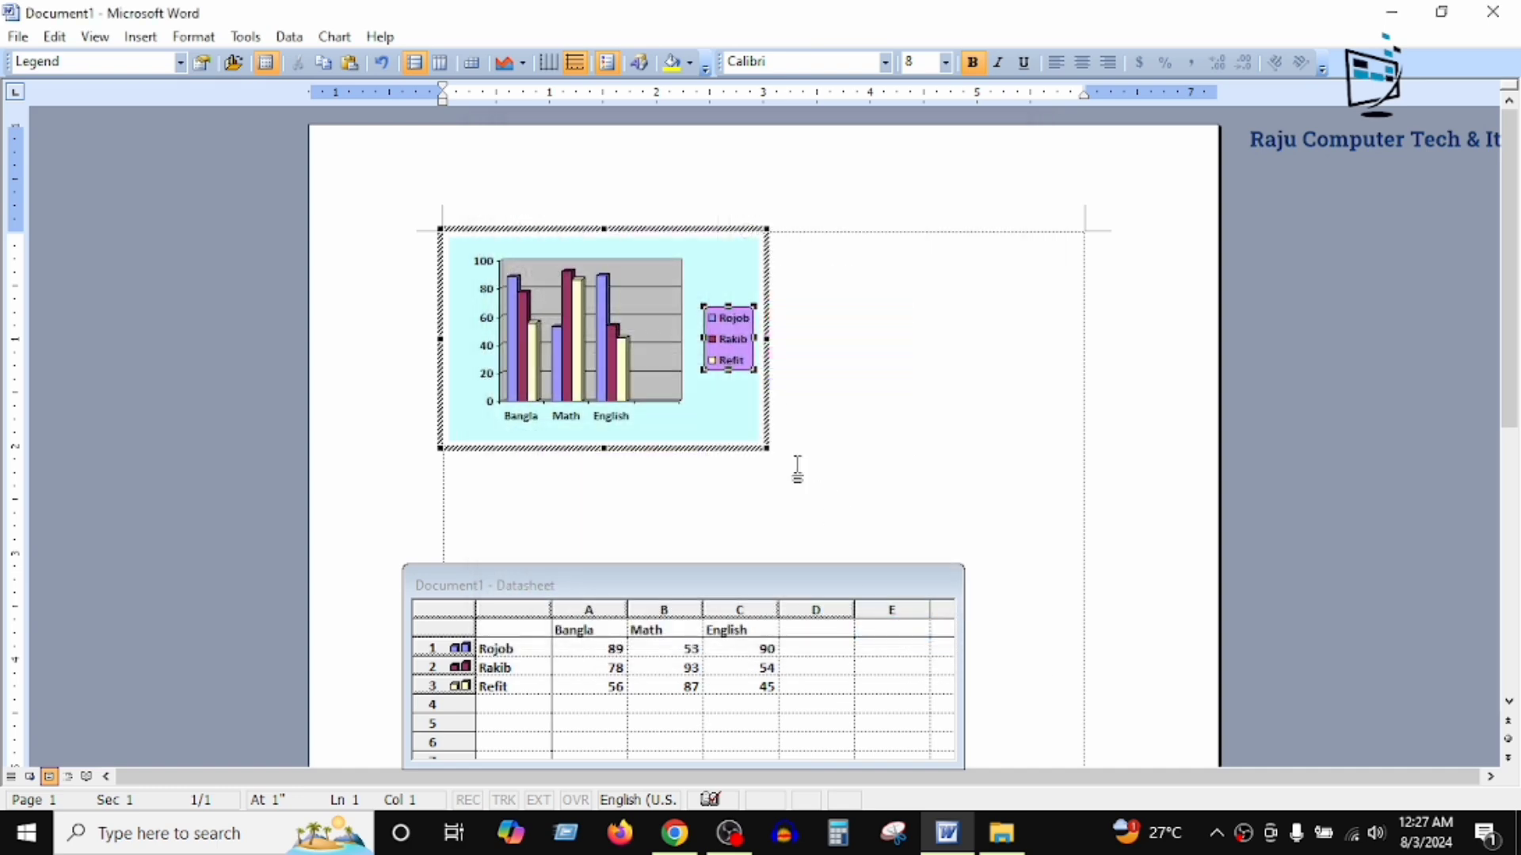
pyautogui.doubleClick(634, 285)
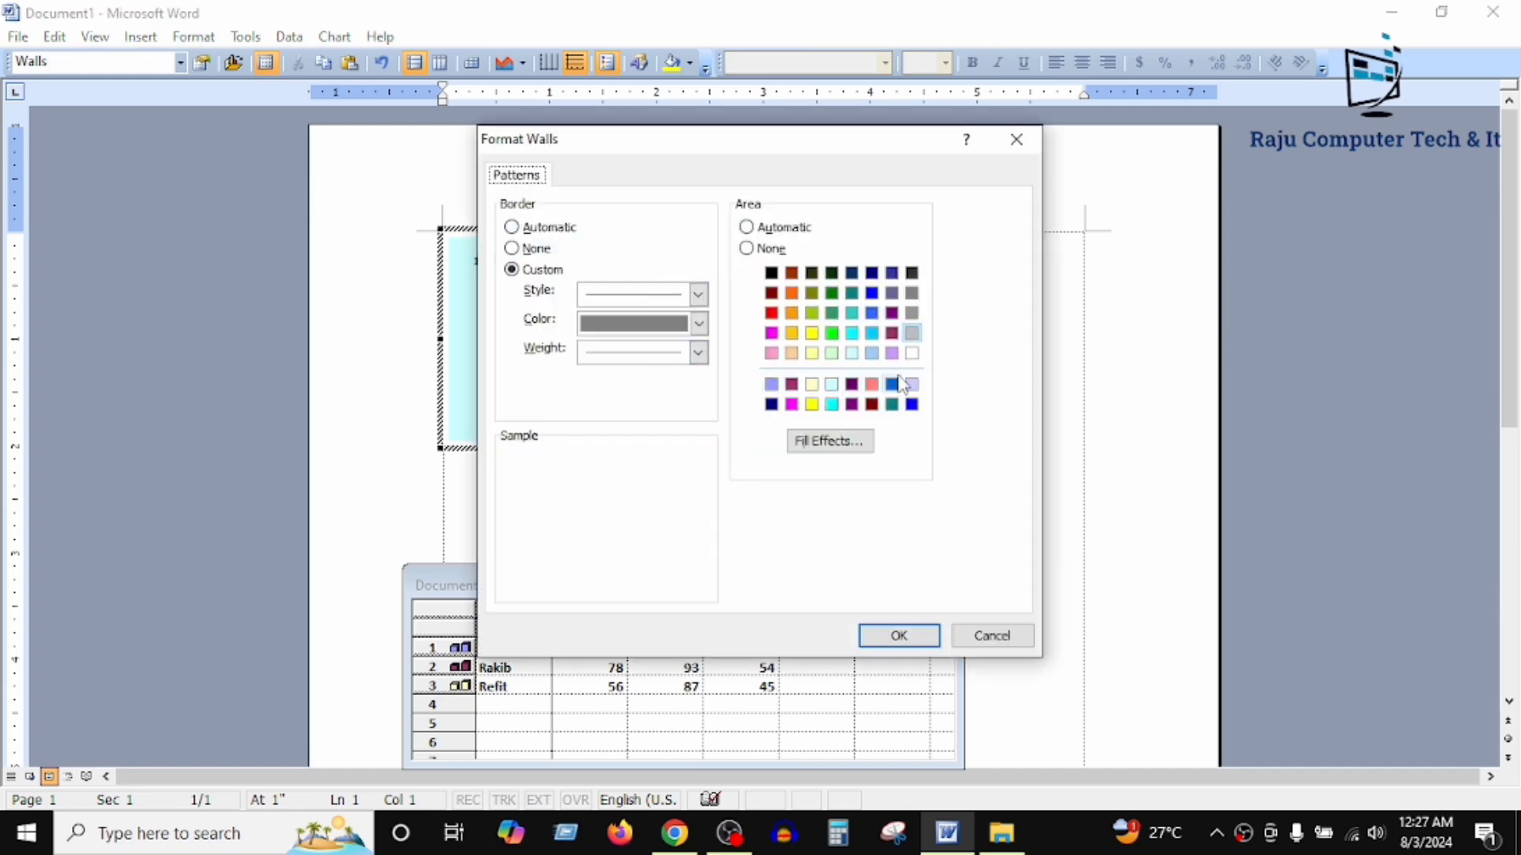
pyautogui.click(912, 354)
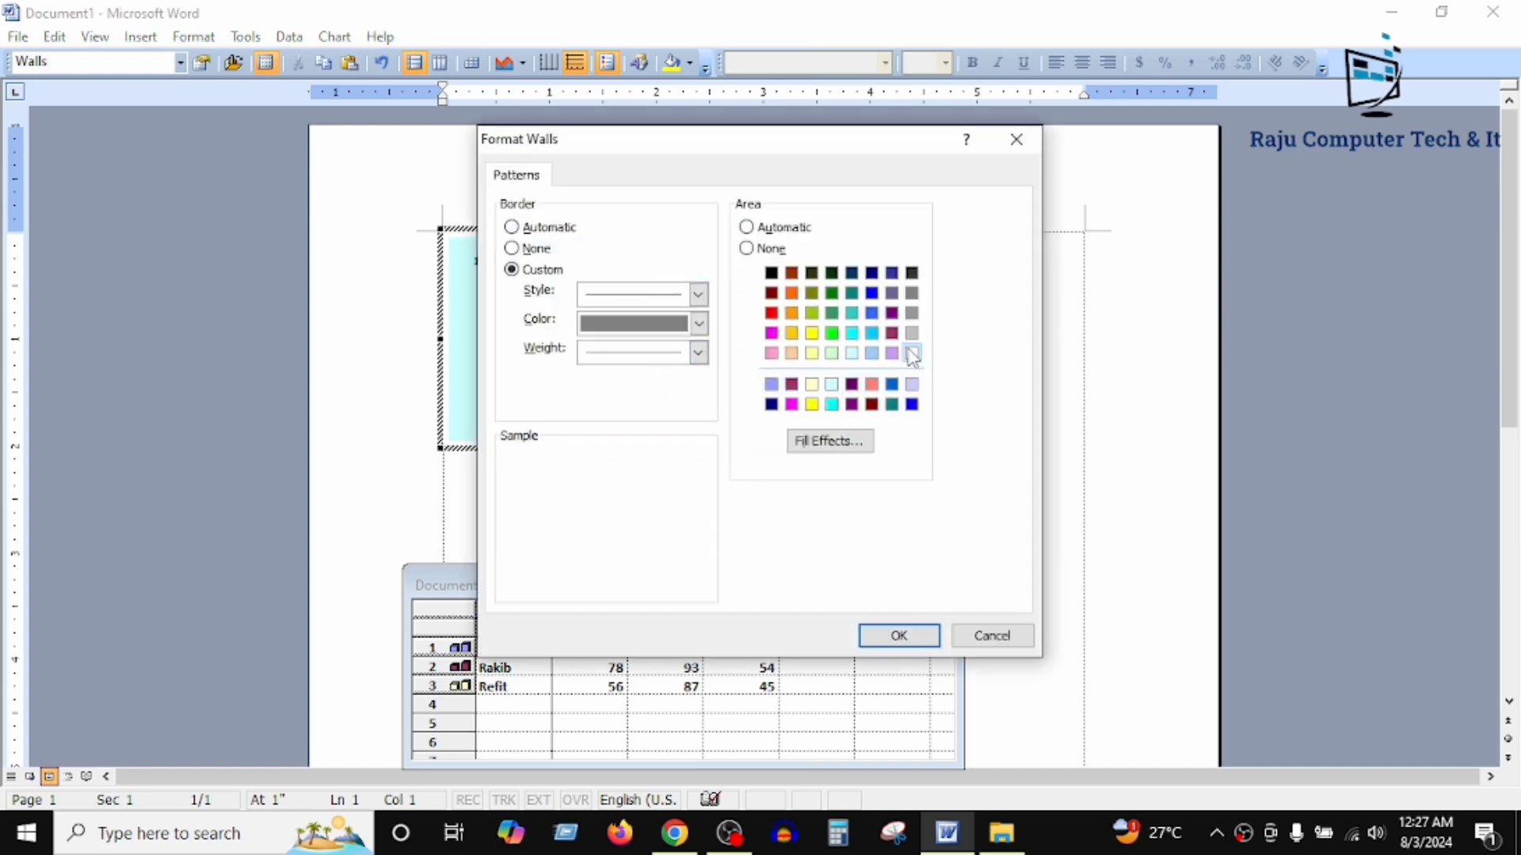
pyautogui.click(893, 635)
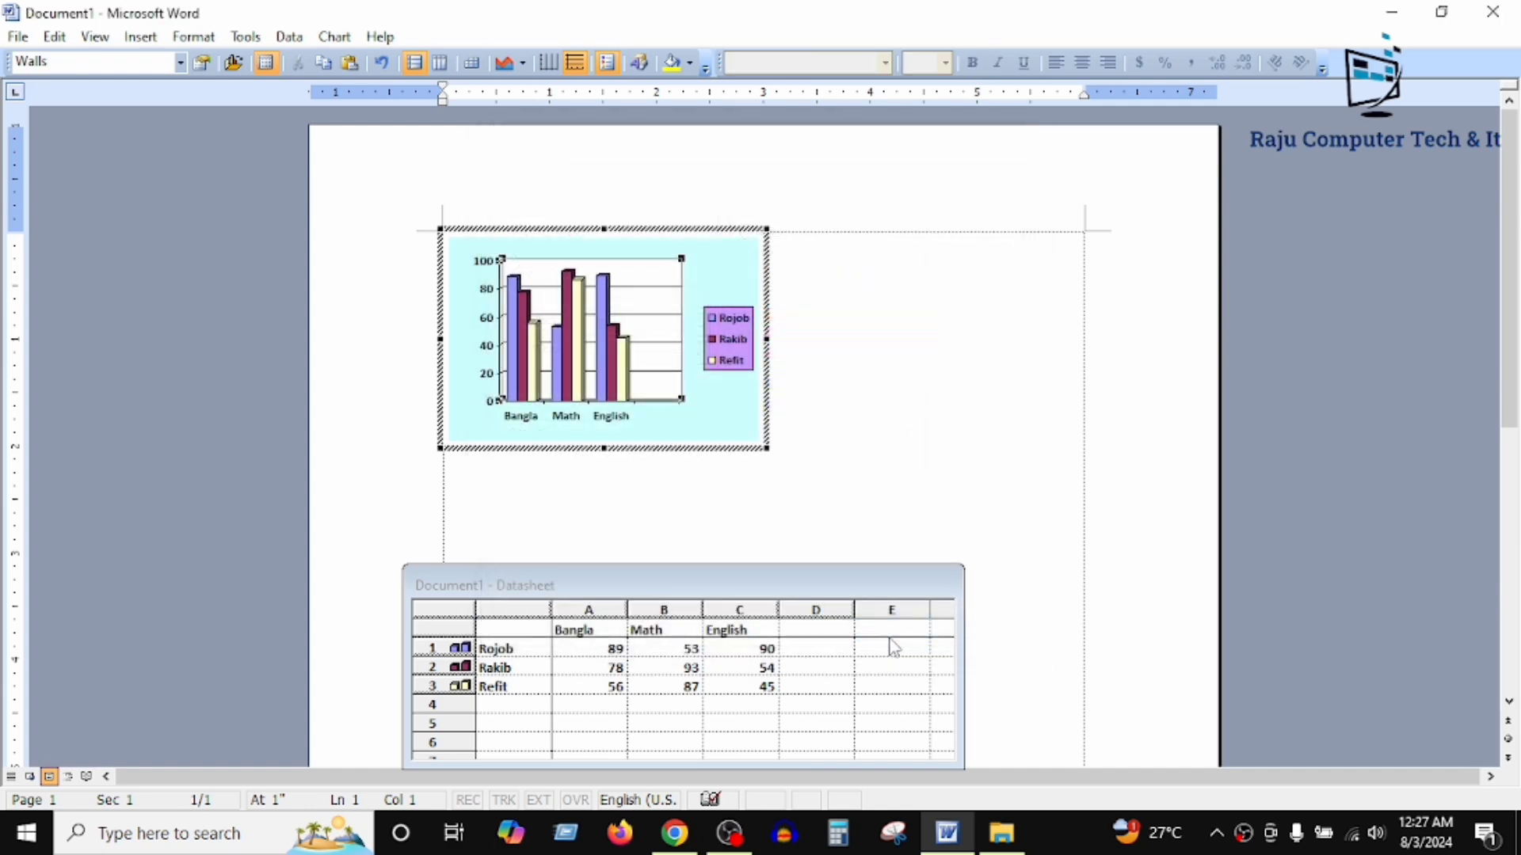
# Step: Fill only the English column of the third data series with black
pyautogui.click(628, 362)
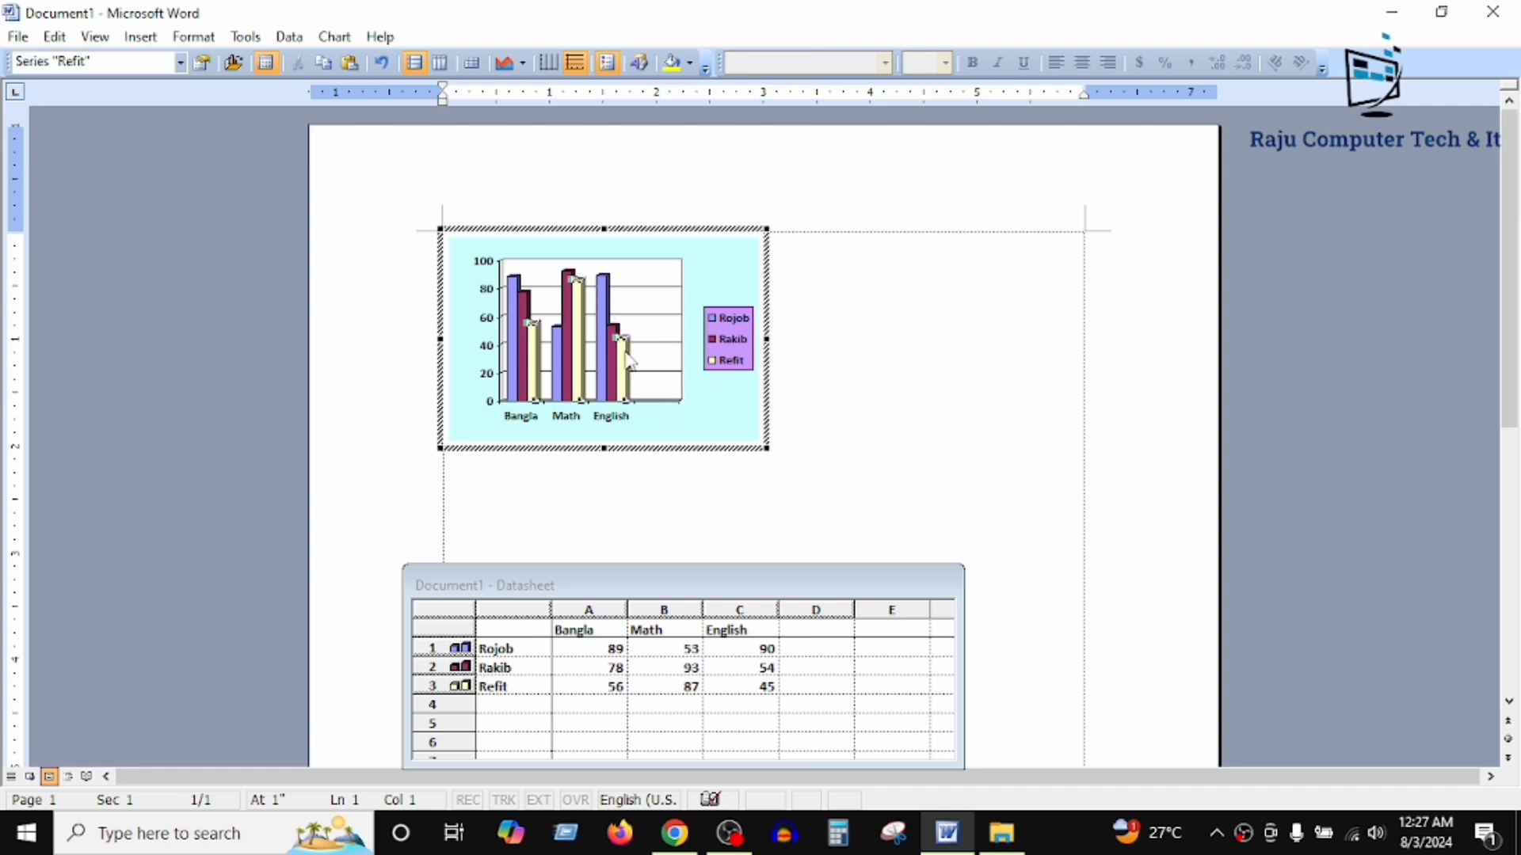
pyautogui.click(629, 361)
pyautogui.doubleClick(628, 361)
pyautogui.click(774, 319)
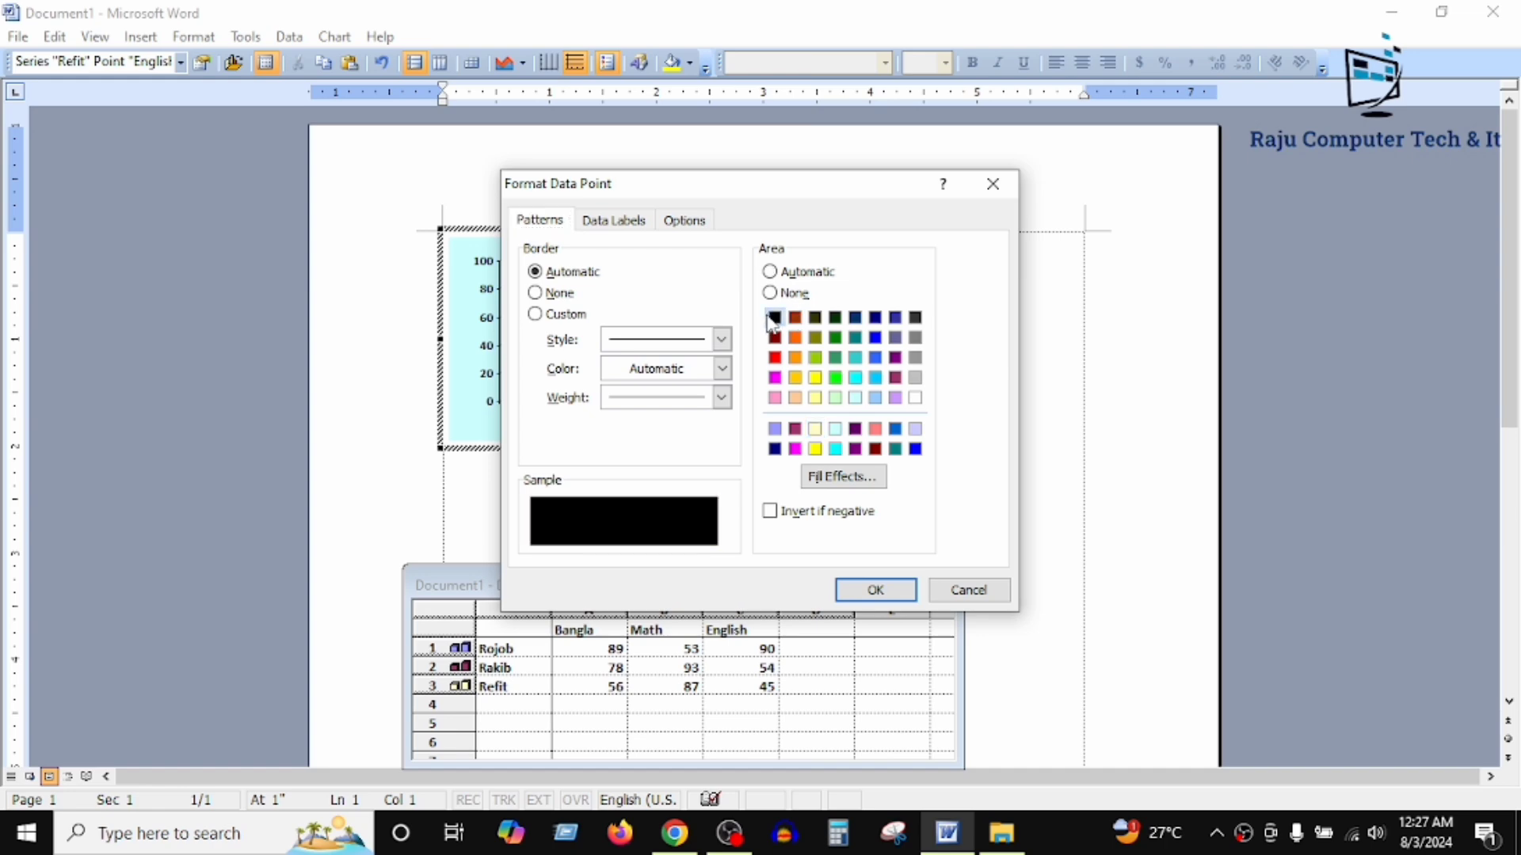
pyautogui.click(879, 590)
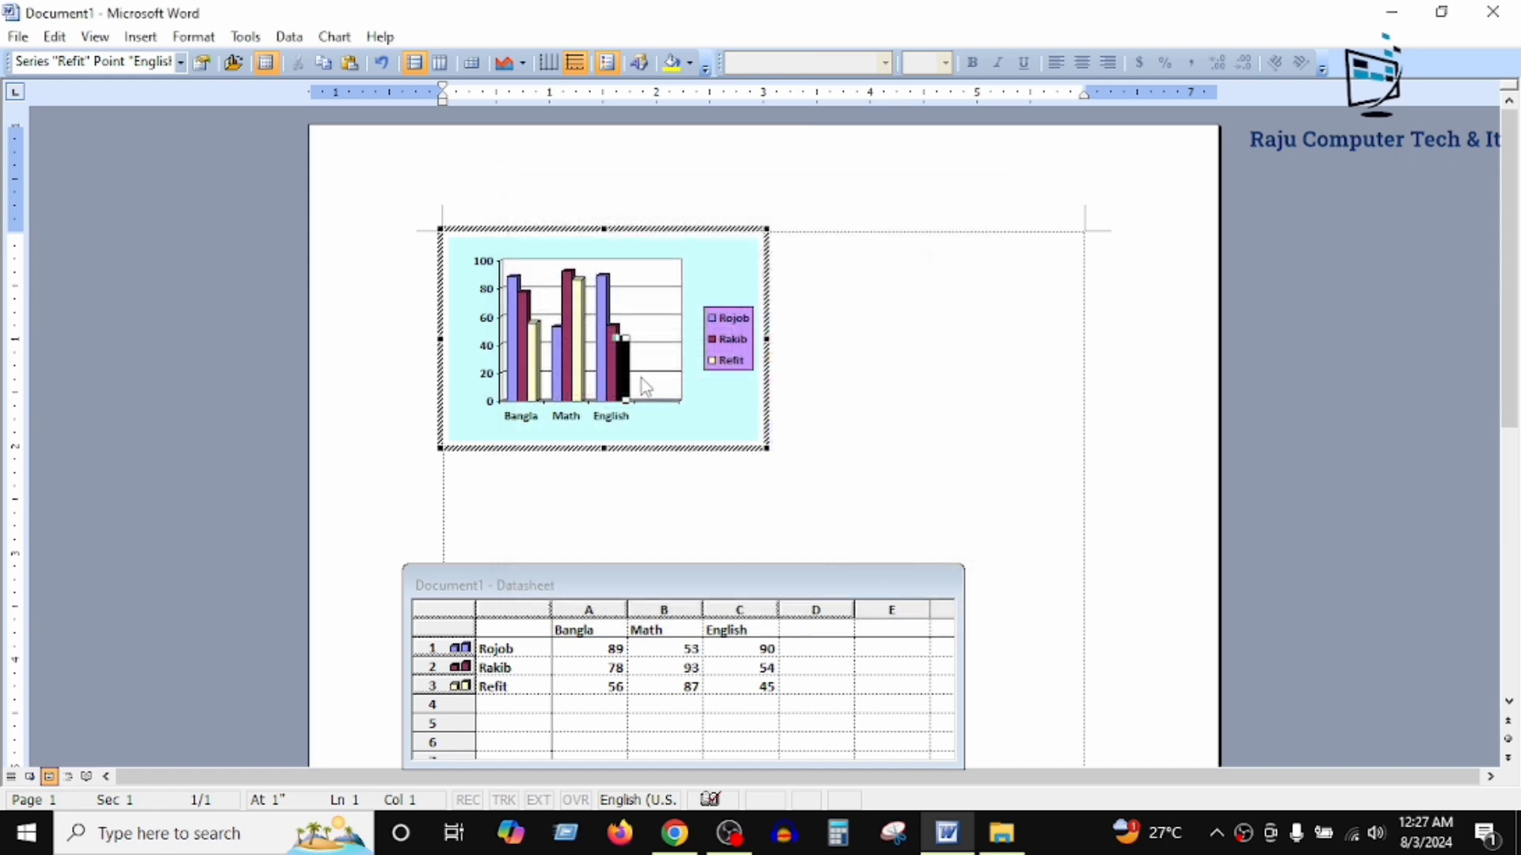
# Step: Fill the second data series with bright green and the first with red, and leave chart editing
pyautogui.doubleClick(611, 354)
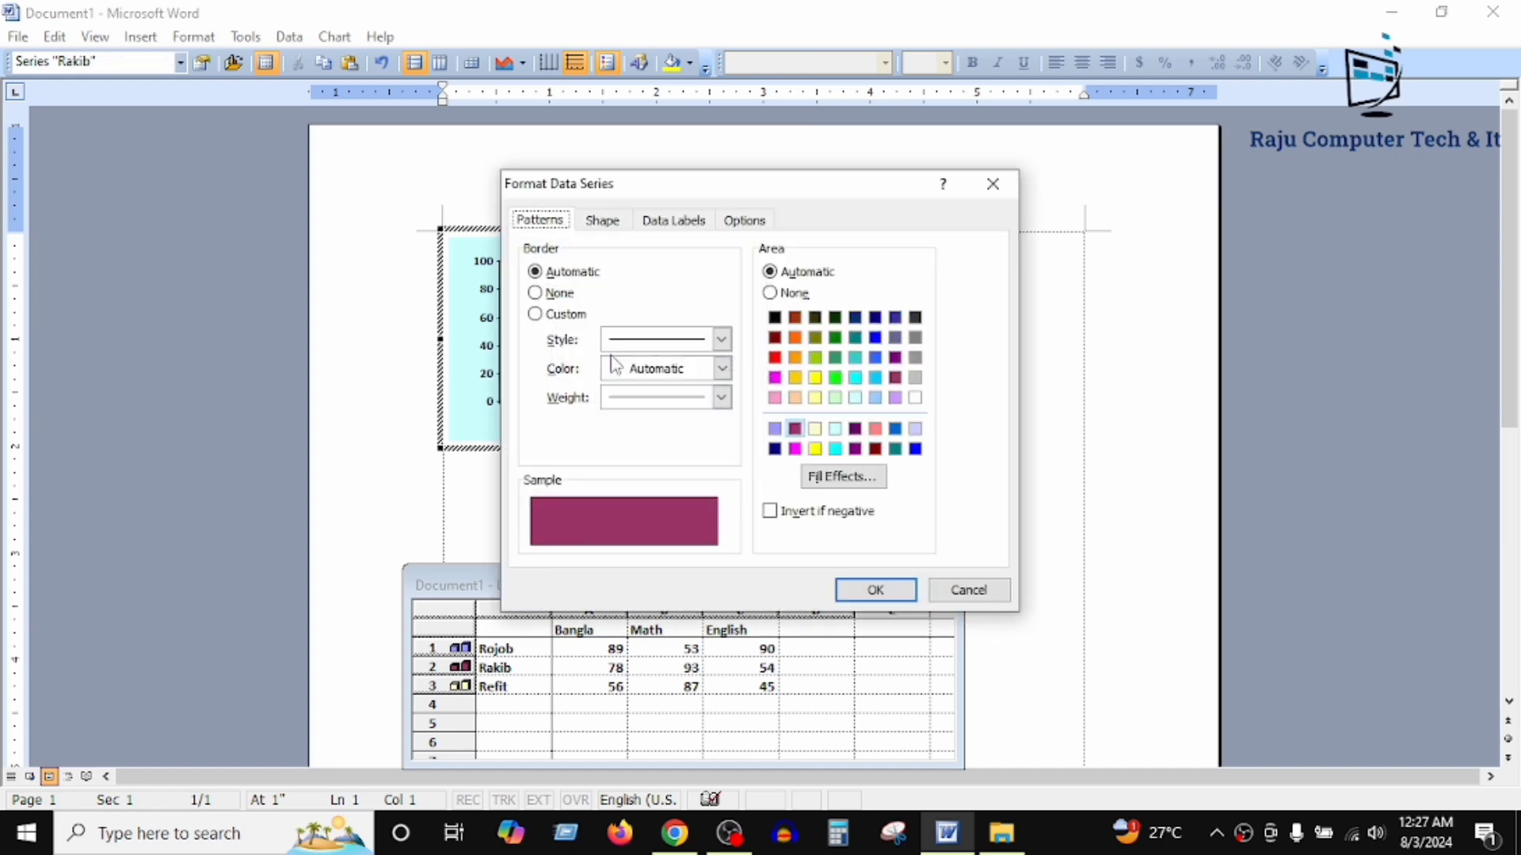
pyautogui.click(835, 377)
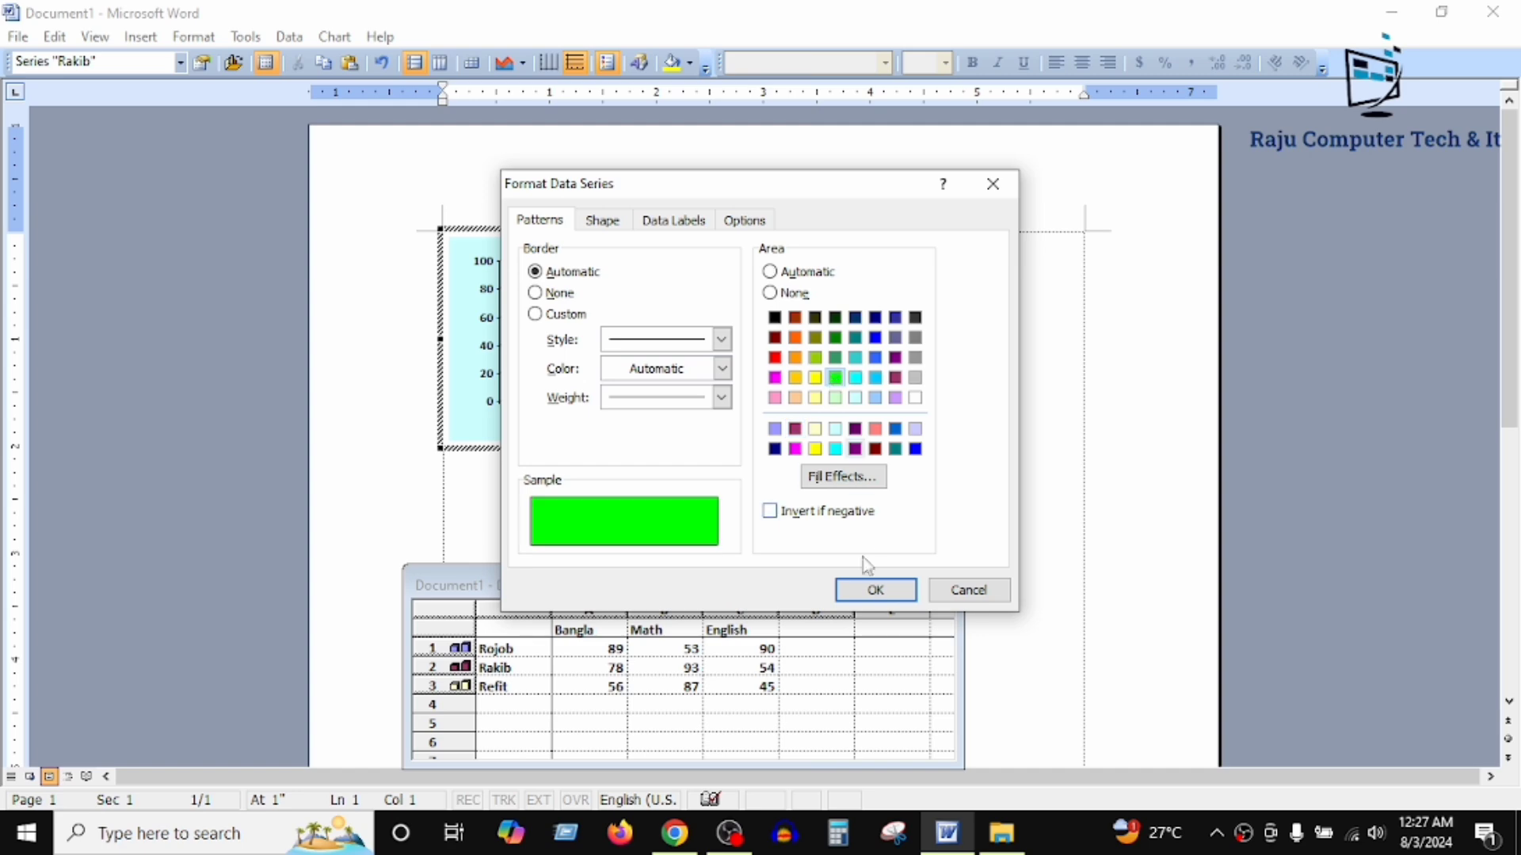
pyautogui.click(876, 592)
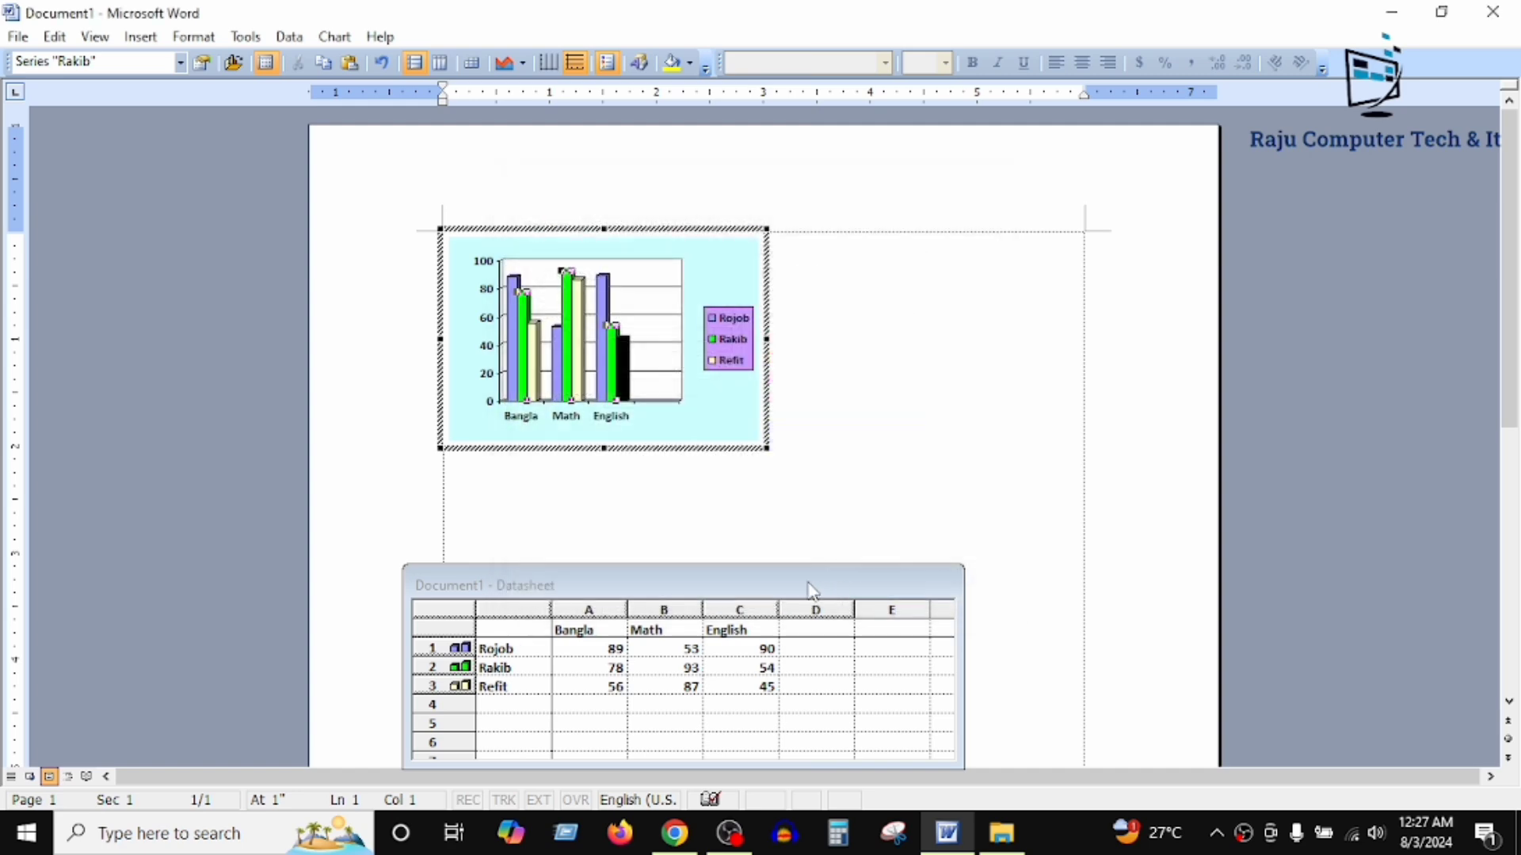
pyautogui.doubleClick(602, 301)
pyautogui.click(775, 357)
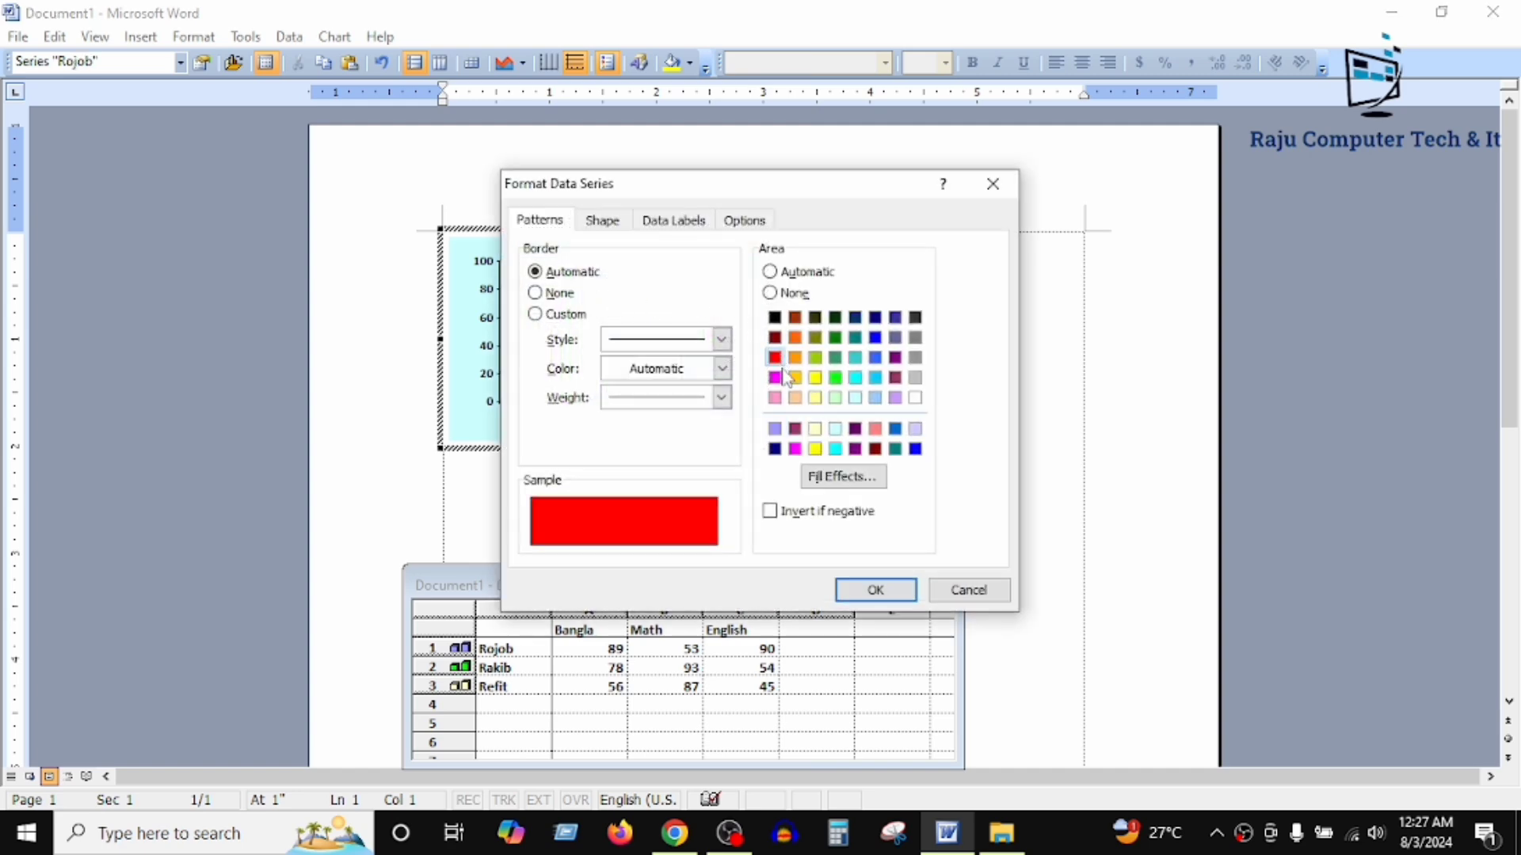
pyautogui.click(898, 590)
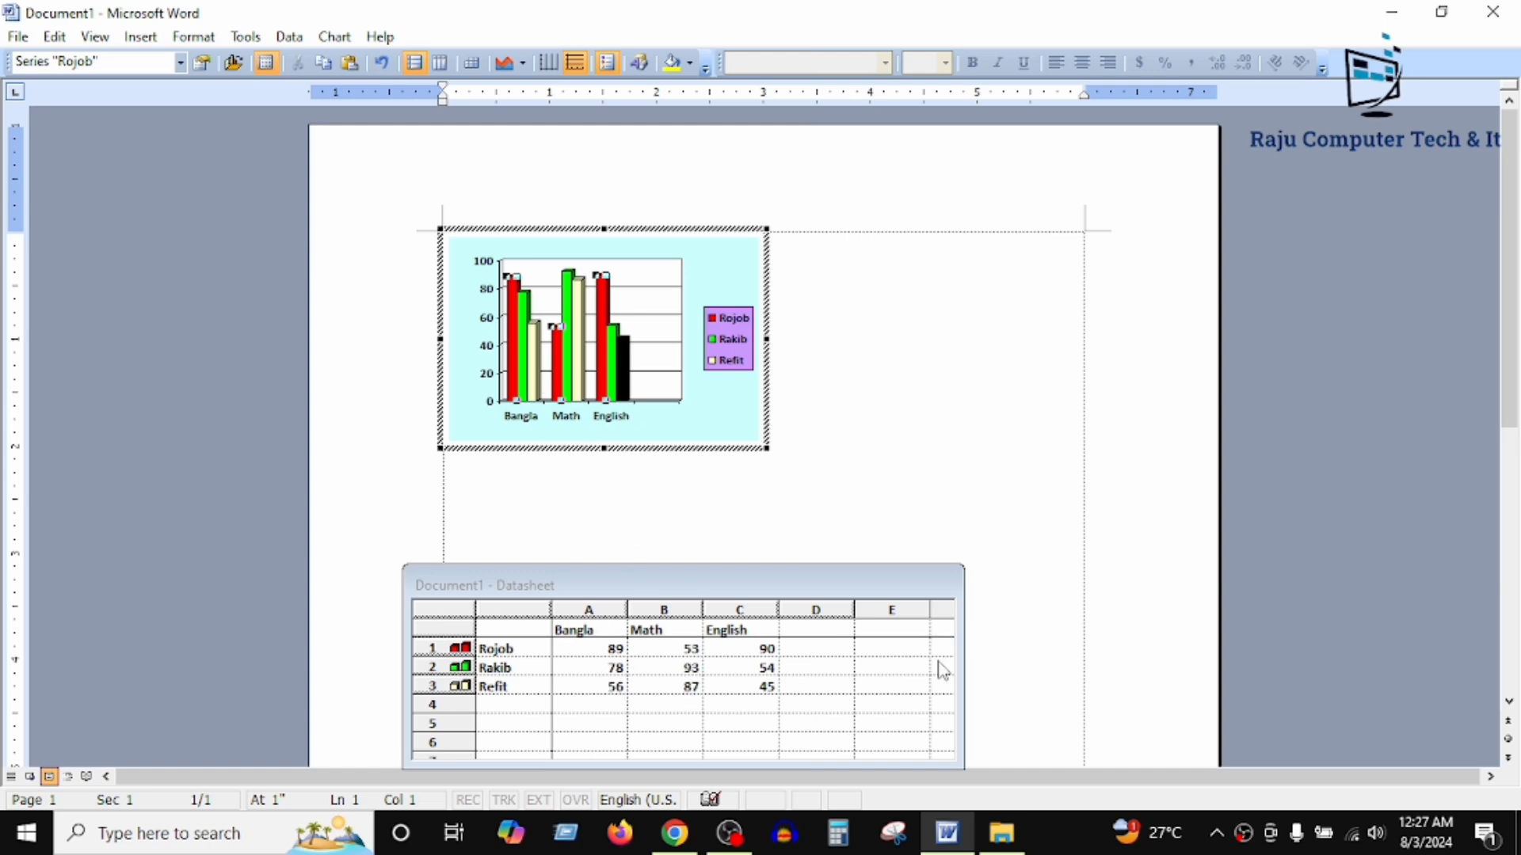
pyautogui.click(1035, 361)
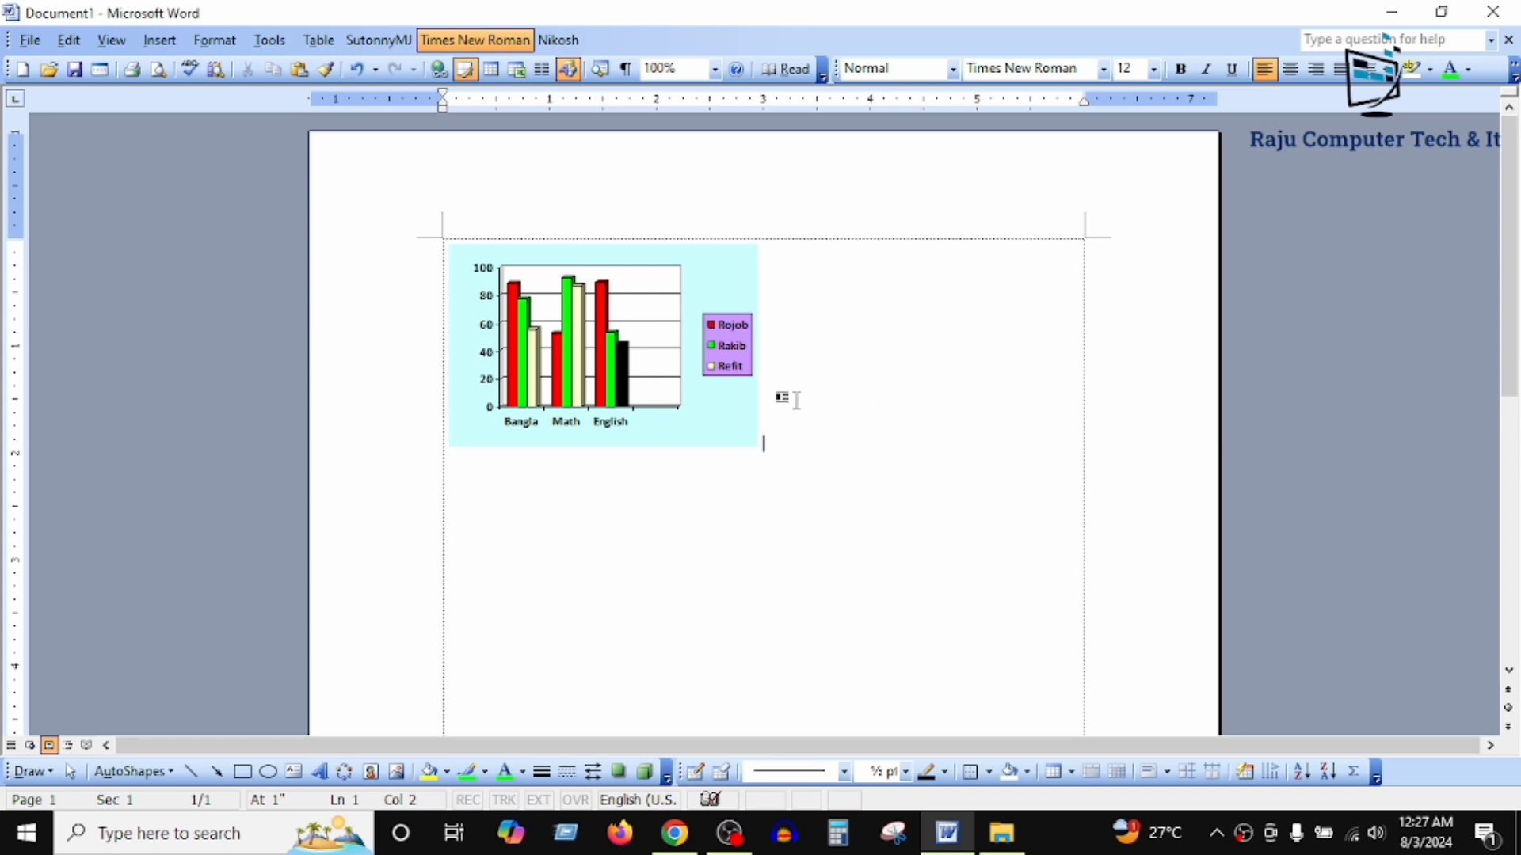
# Step: Show the Picture toolbar for the selected chart and set the chart's text wrapping to Behind Text
pyautogui.click(635, 358)
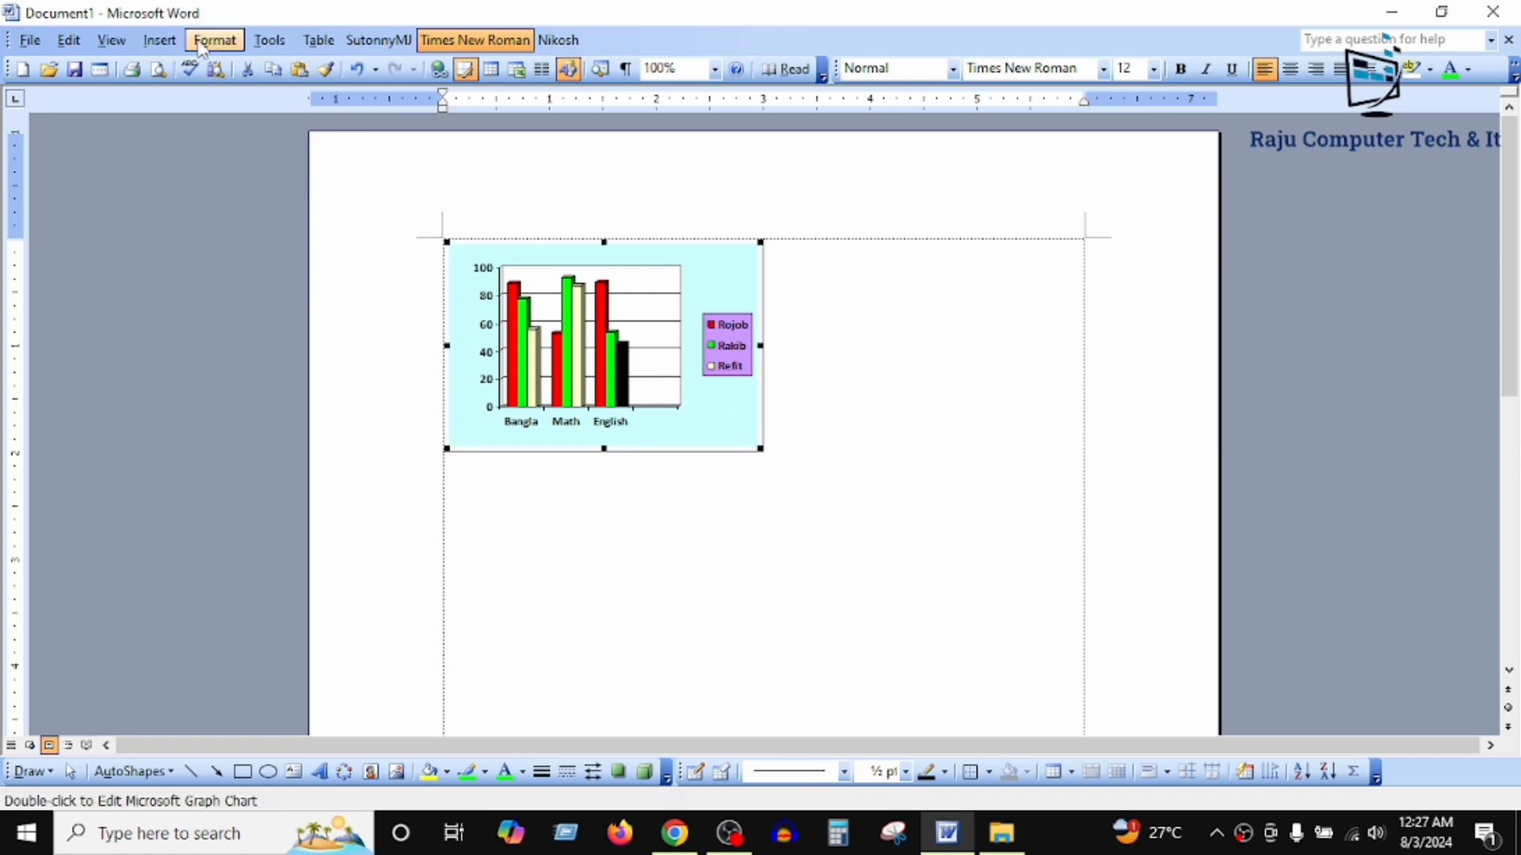
pyautogui.click(125, 40)
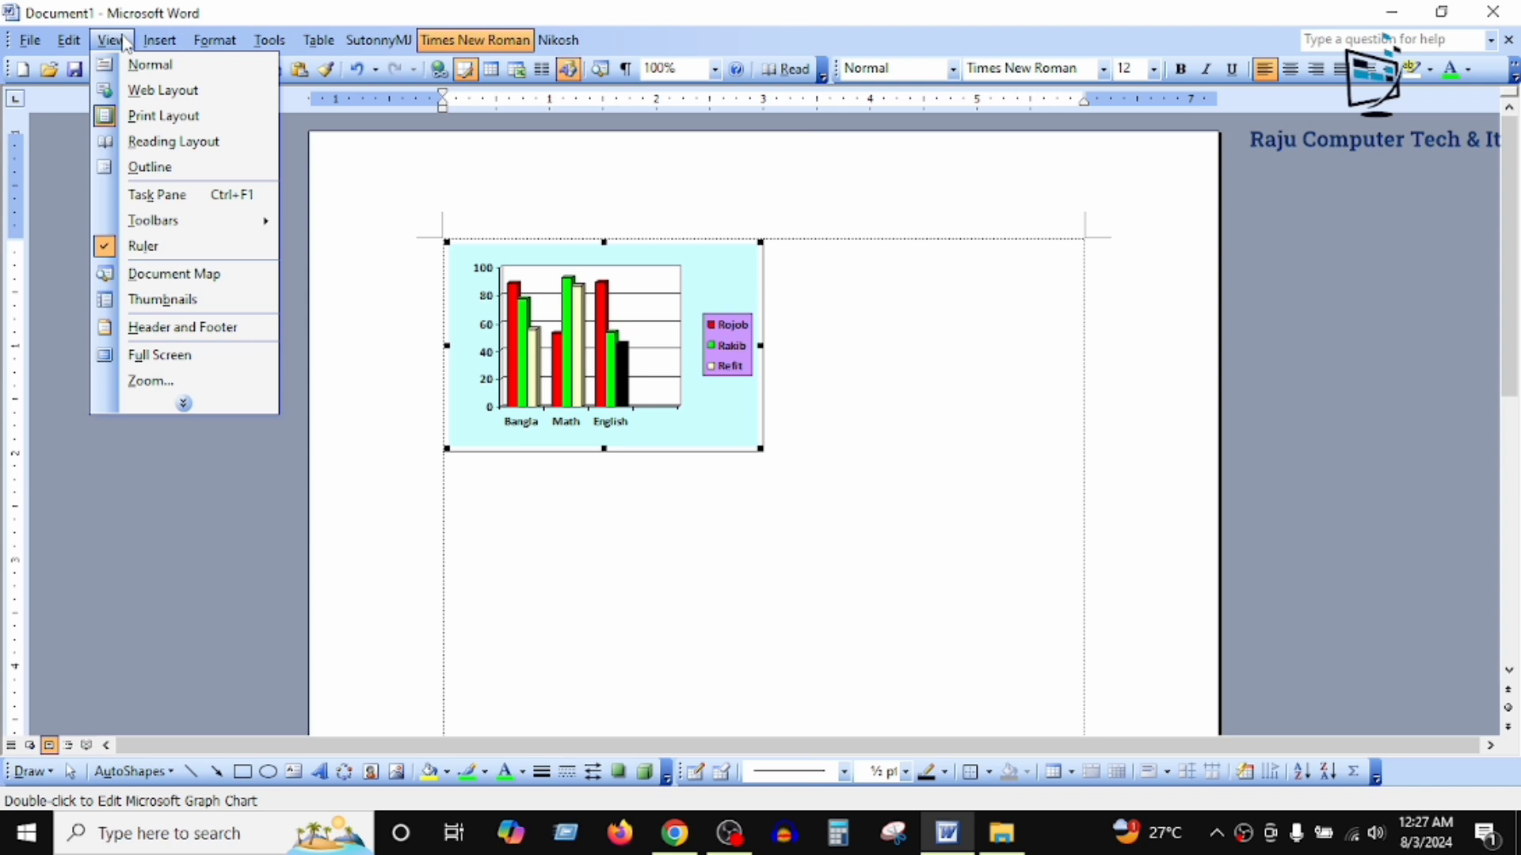
pyautogui.moveTo(202, 228)
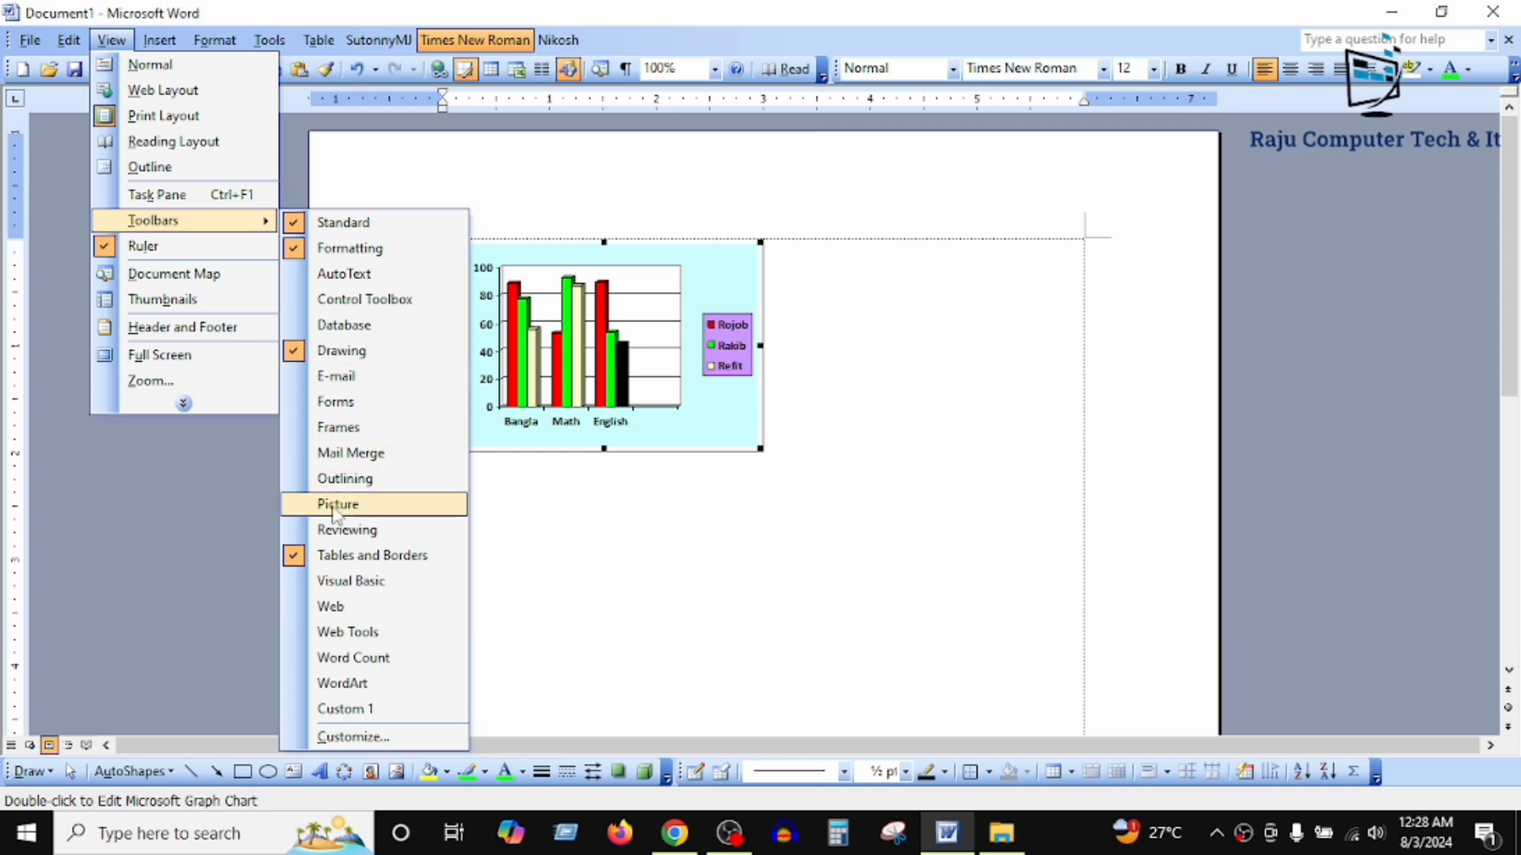
pyautogui.click(404, 507)
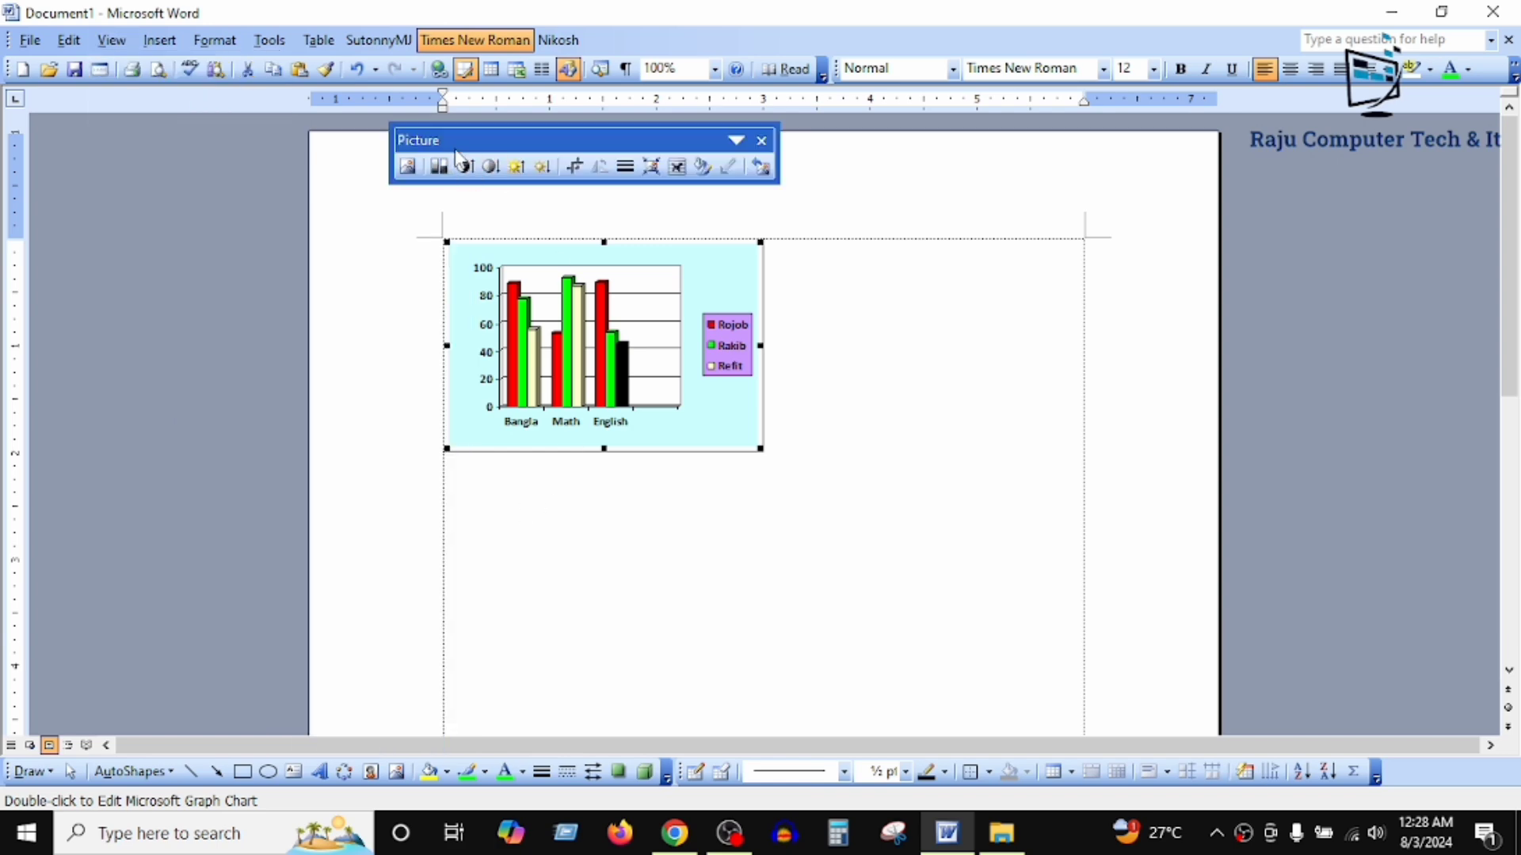
pyautogui.moveTo(460, 140); pyautogui.dragTo(566, 171)
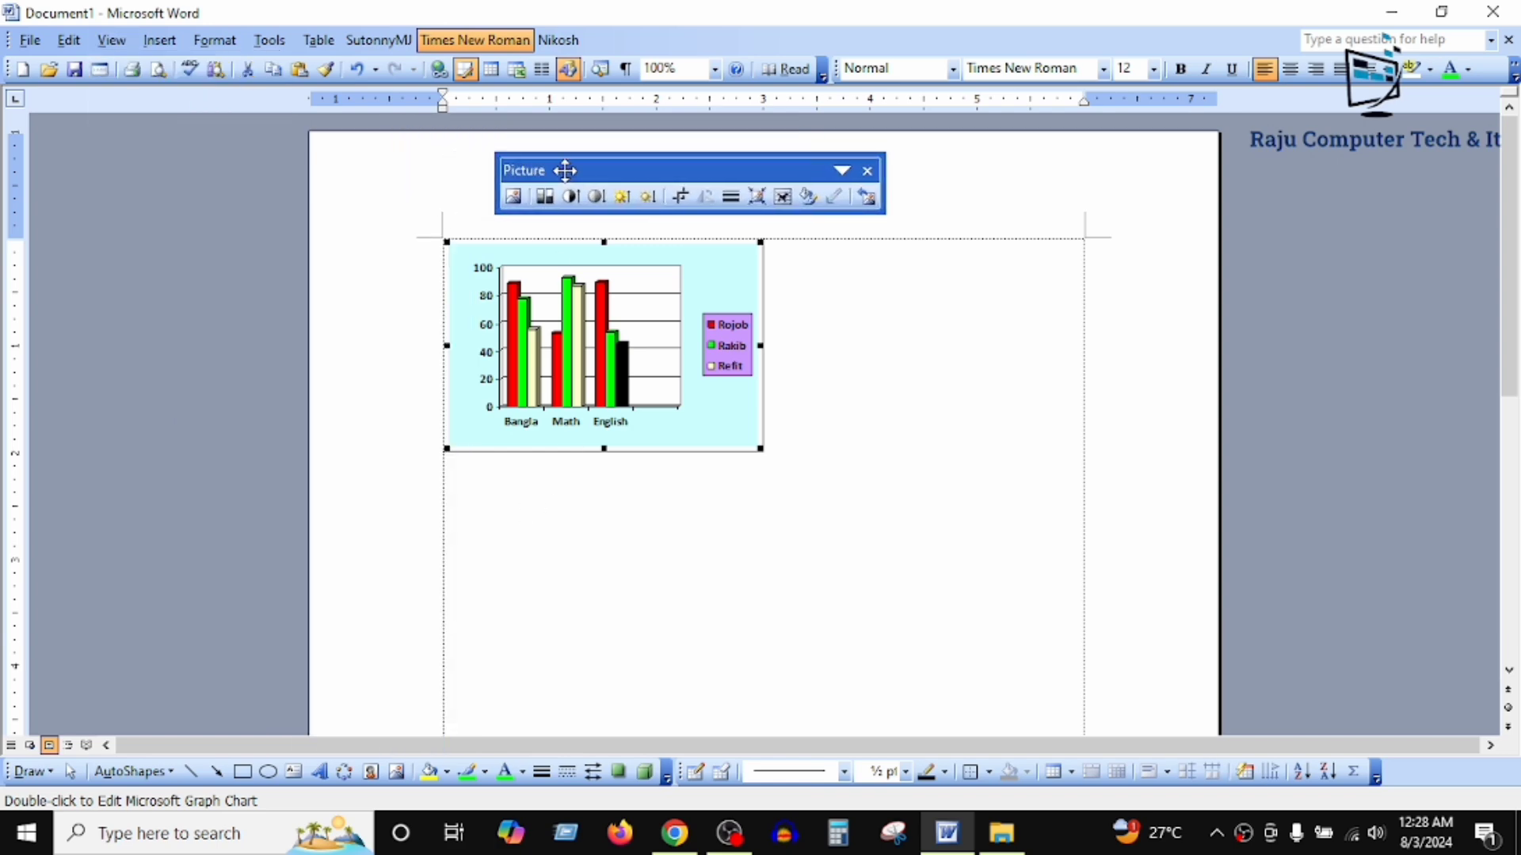
pyautogui.click(782, 198)
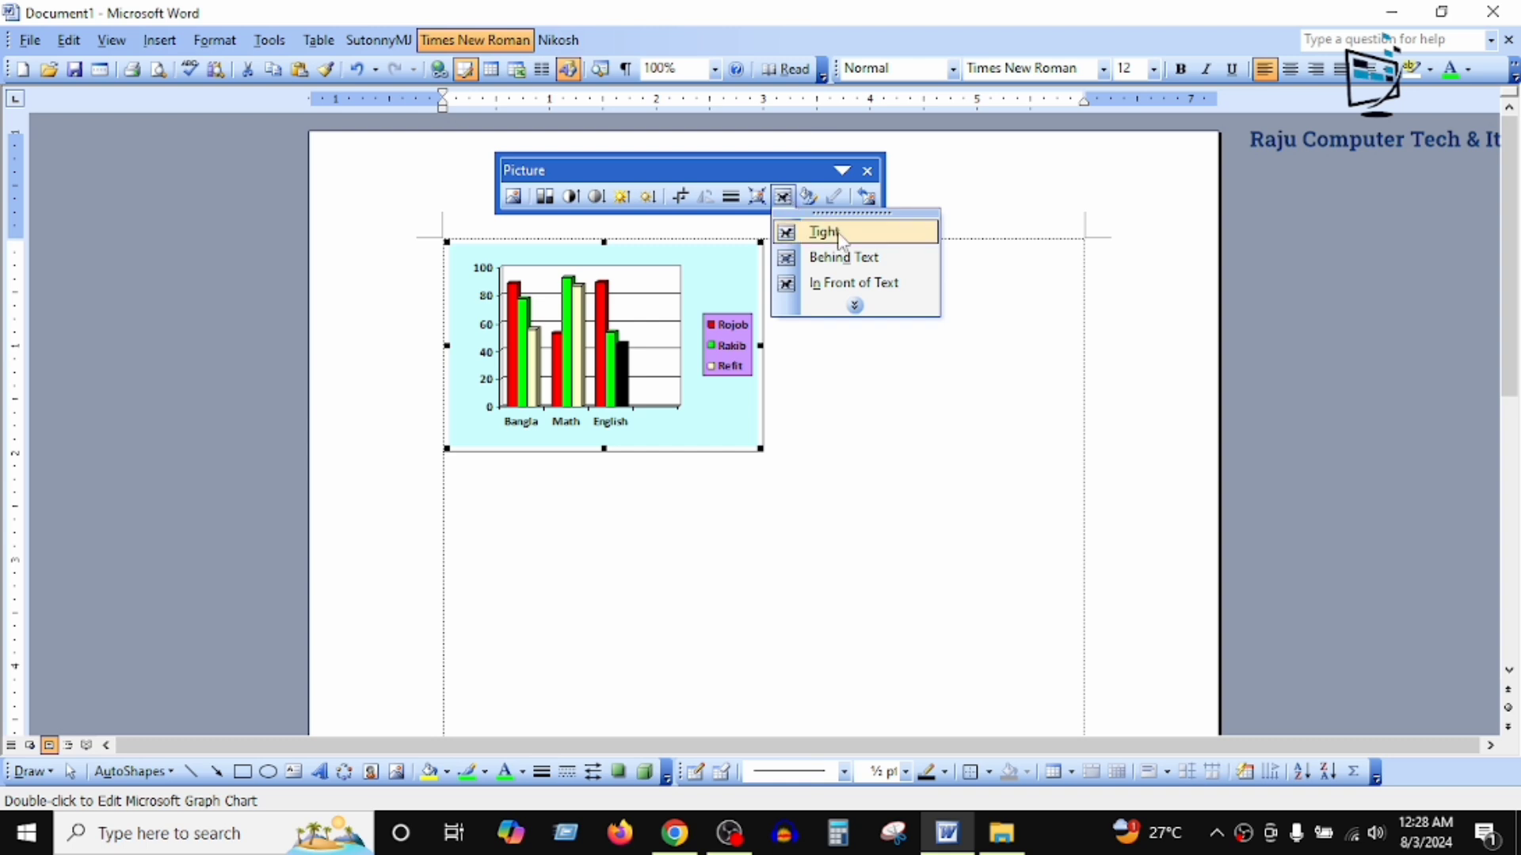
pyautogui.click(880, 266)
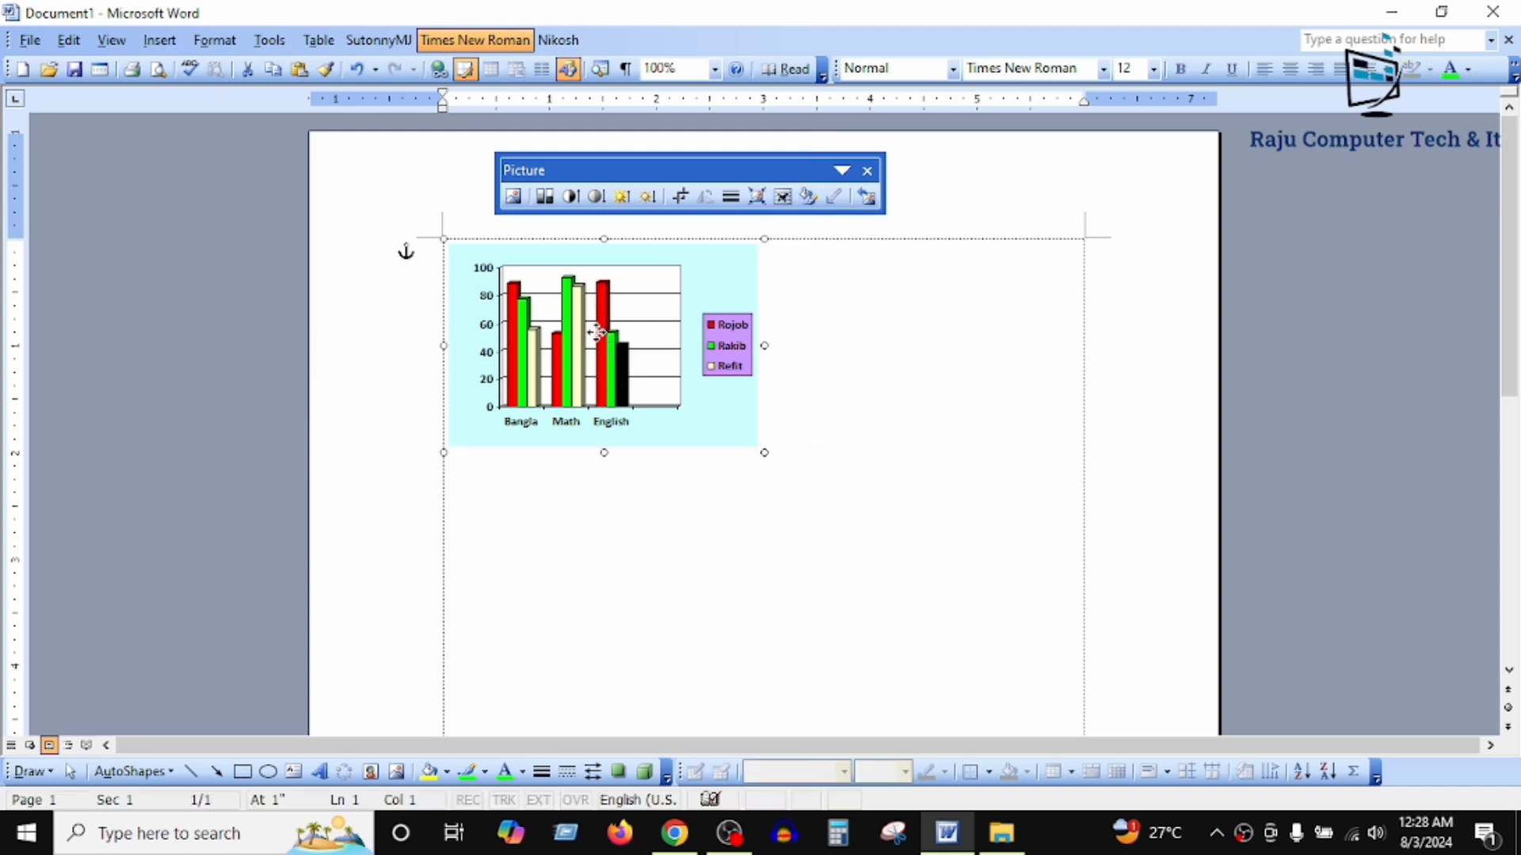
# Step: Shift the chart slightly left on the page and enlarge it to about 4.25 inches wide
pyautogui.moveTo(597, 331)
pyautogui.mouseDown()
pyautogui.moveTo(801, 486)
pyautogui.moveTo(917, 479)
pyautogui.moveTo(586, 326)
pyautogui.mouseUp()
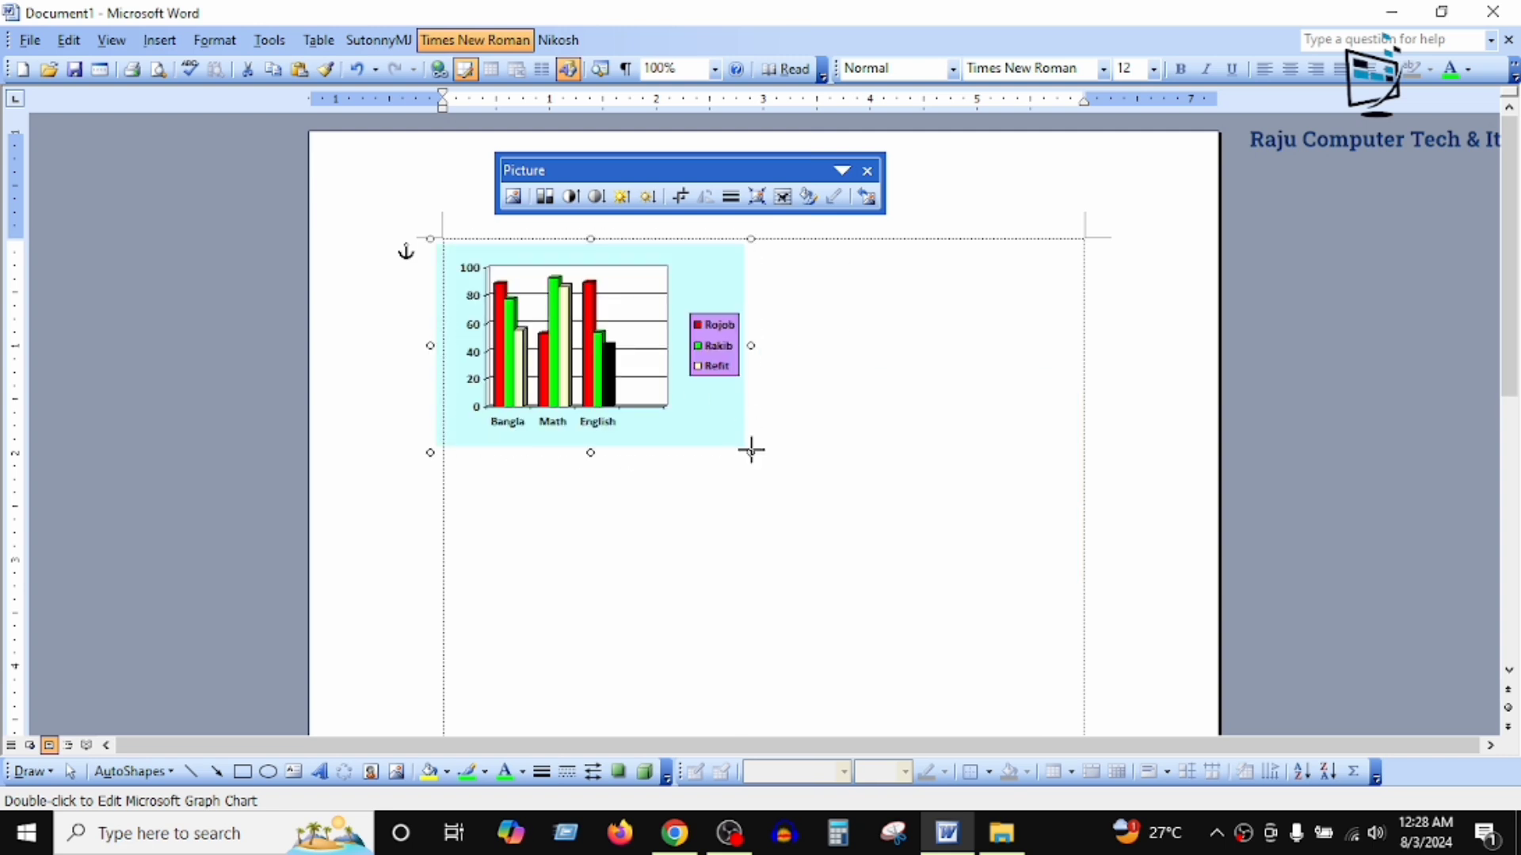
pyautogui.moveTo(751, 452); pyautogui.dragTo(889, 507)
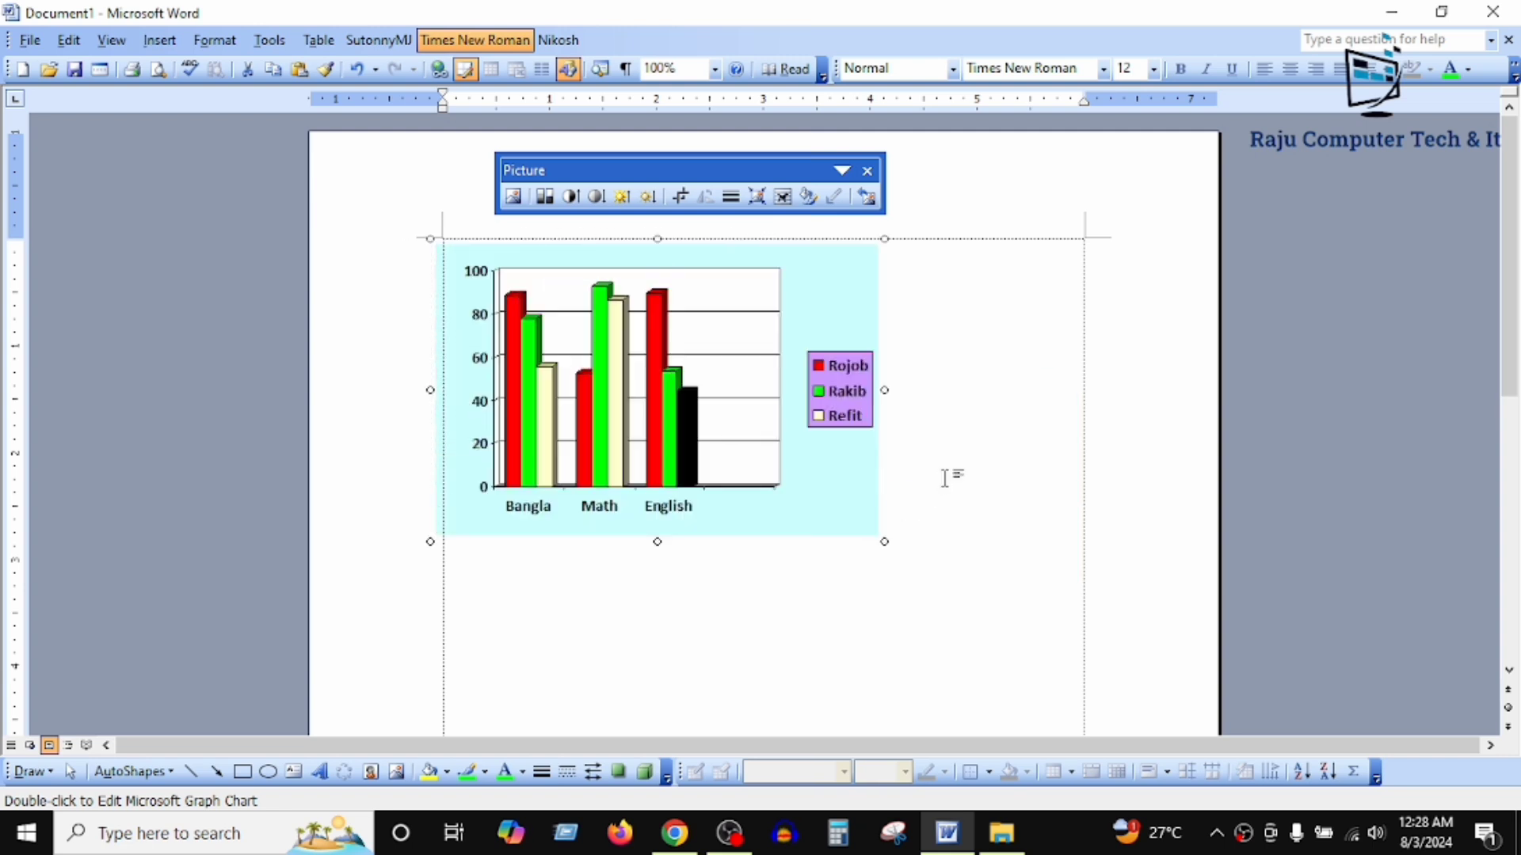
pyautogui.scroll(-1, 756, 550)
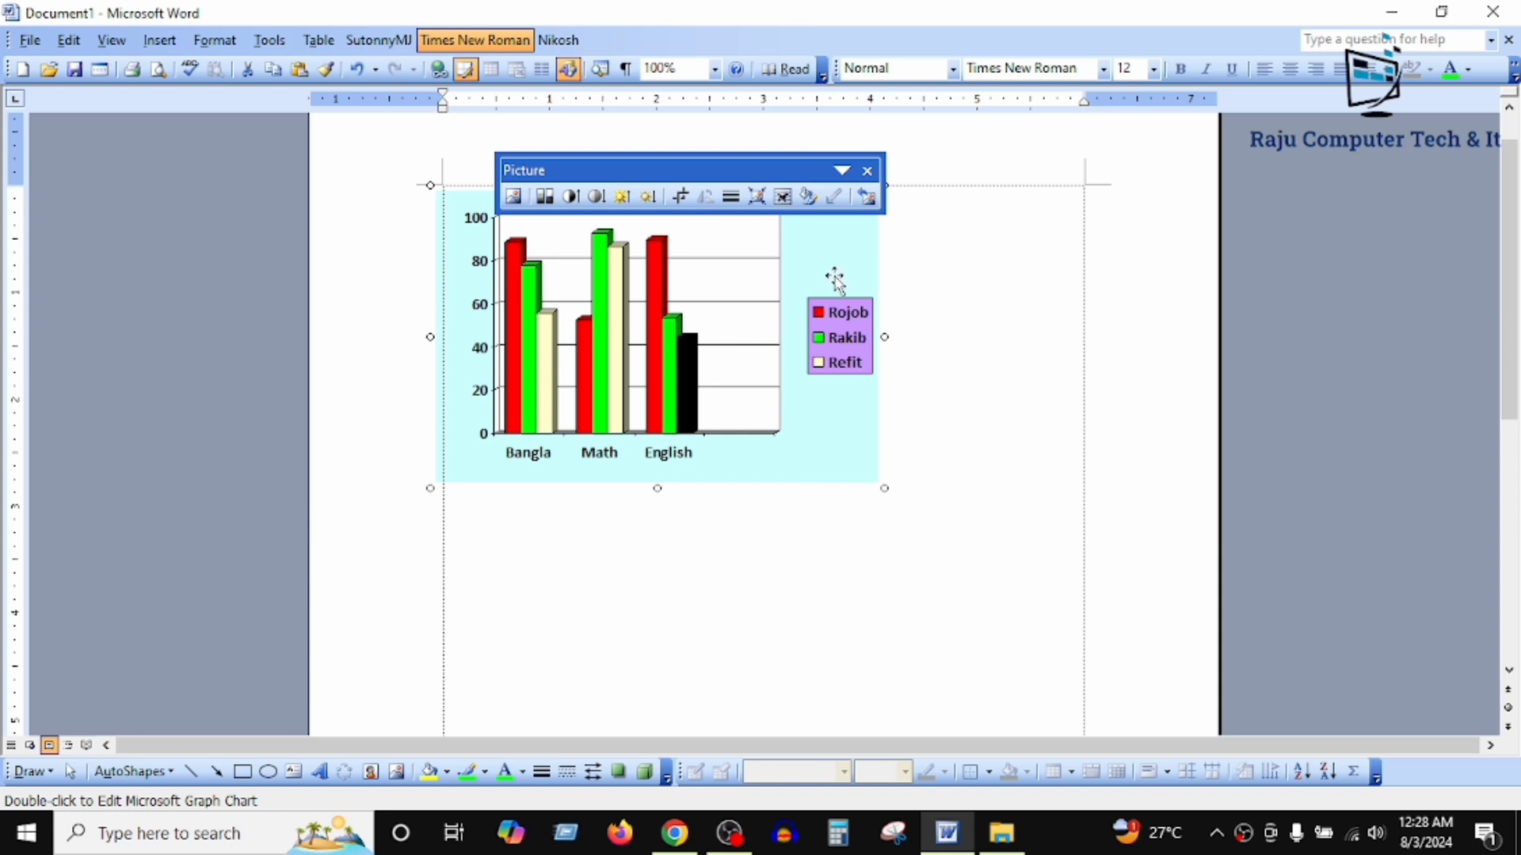
# Step: Reopen the chart for editing to review its datasheet clear of the chart, and close it again
pyautogui.doubleClick(739, 339)
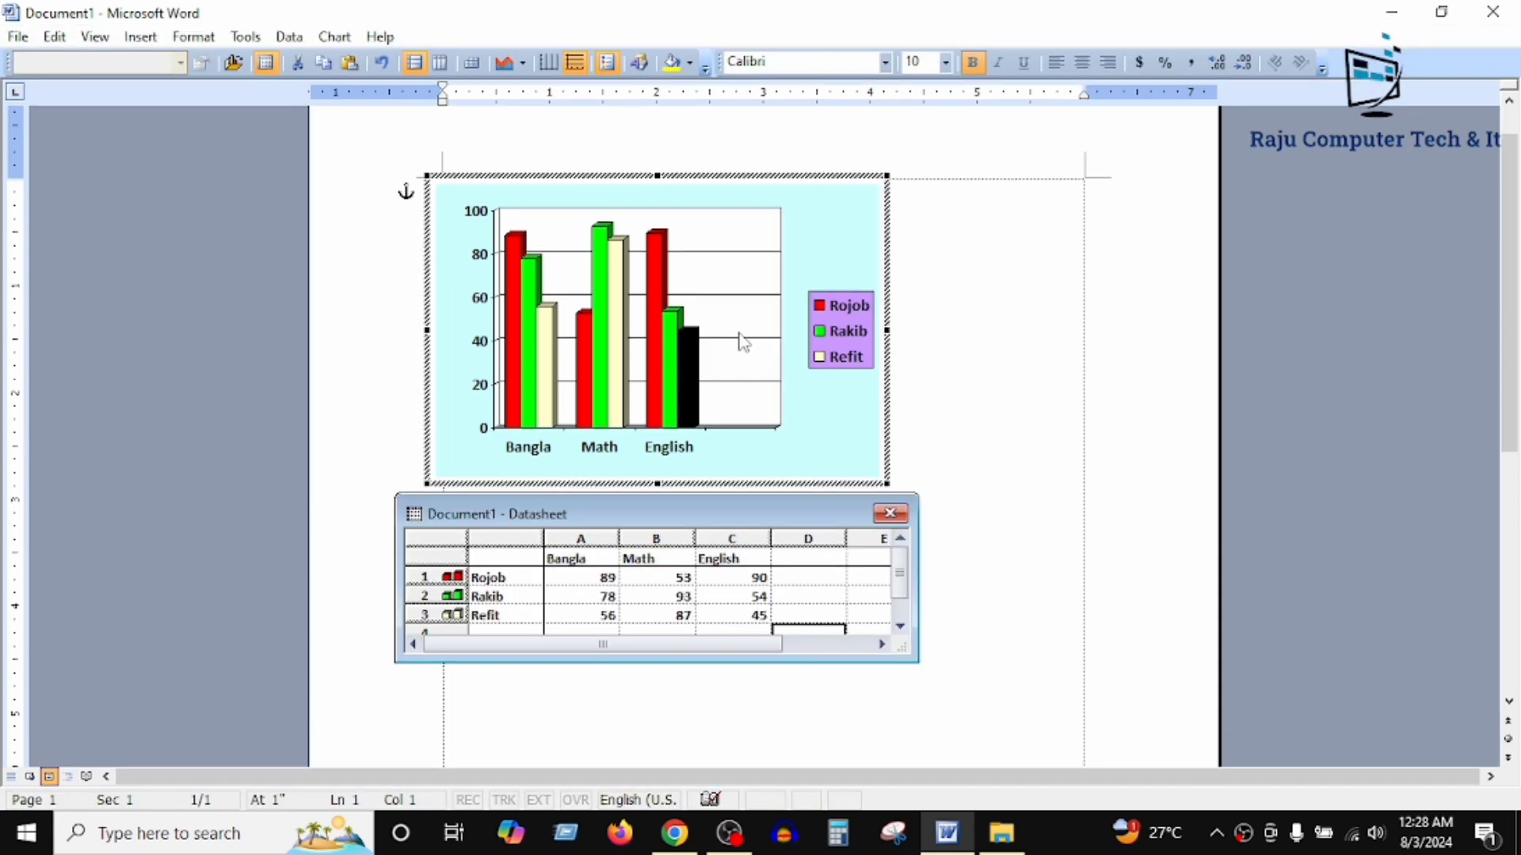
pyautogui.moveTo(762, 516); pyautogui.dragTo(838, 539)
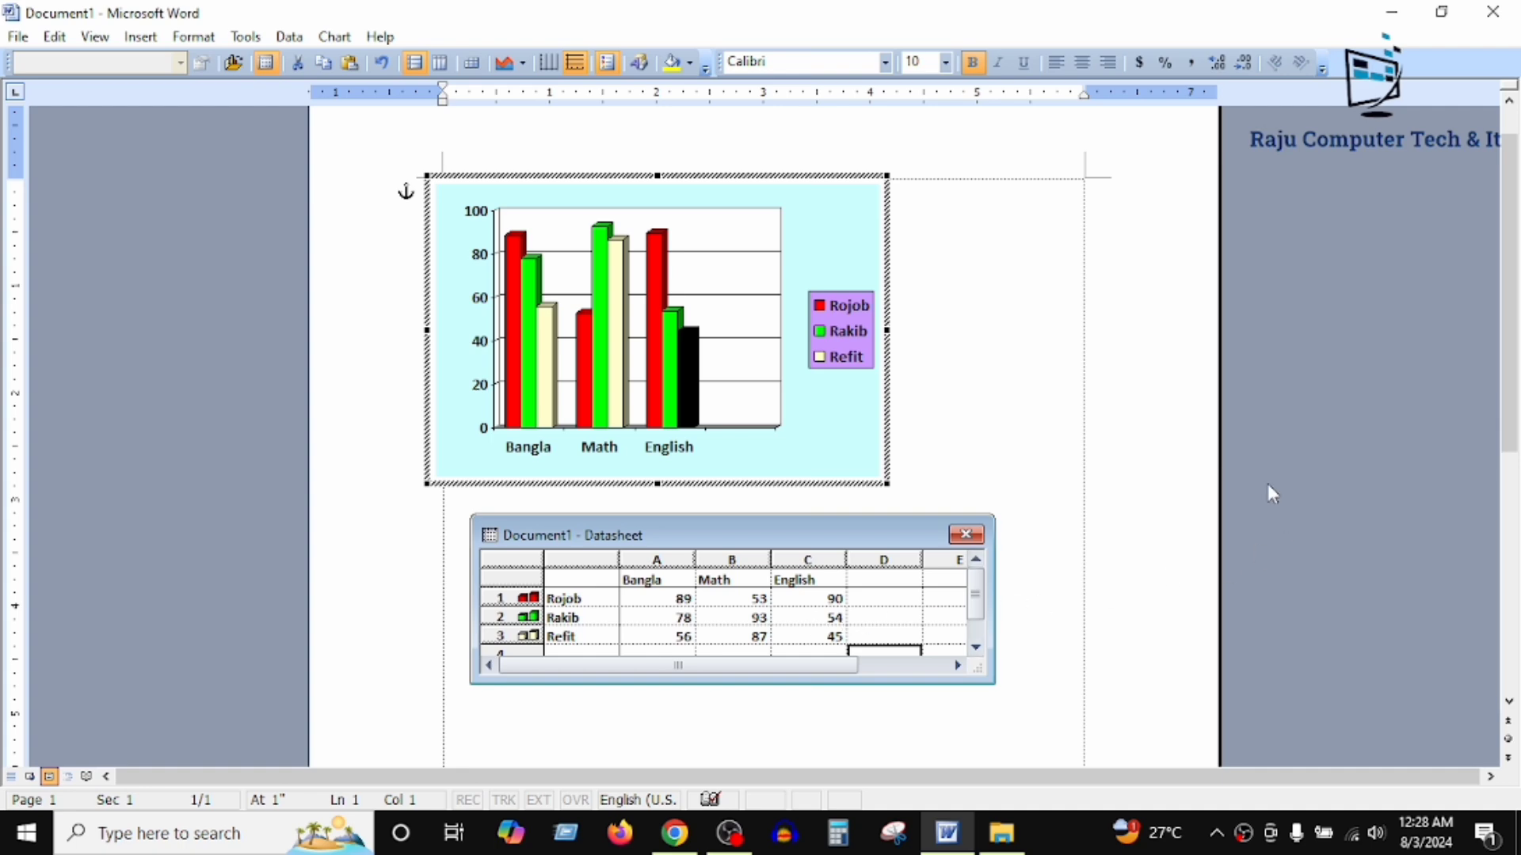
pyautogui.click(1096, 372)
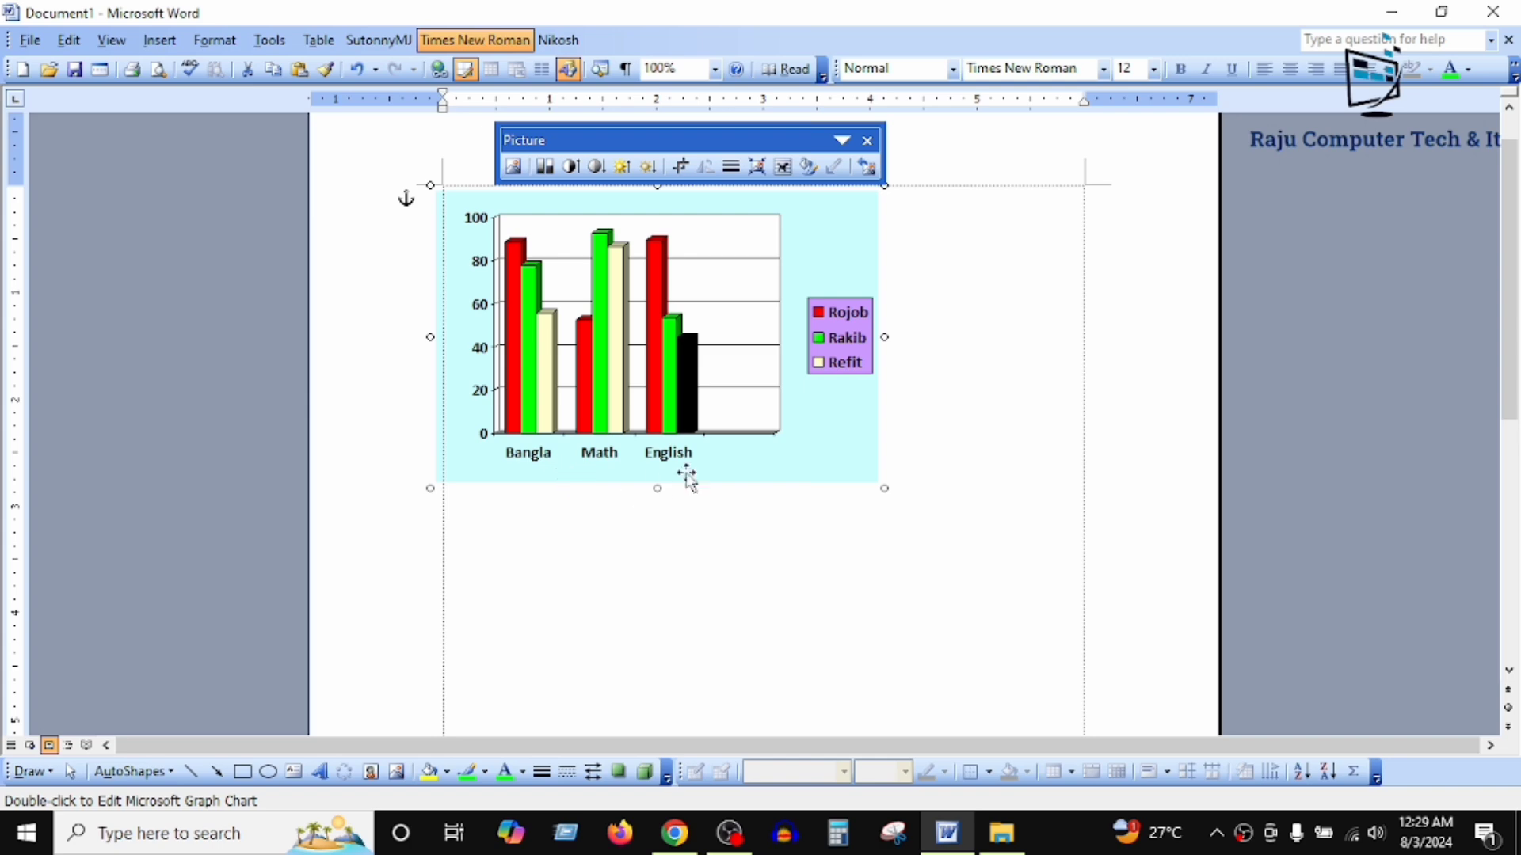
# Step: Fill all columns of the third data series with black and return to the document
pyautogui.doubleClick(612, 274)
pyautogui.click(614, 267)
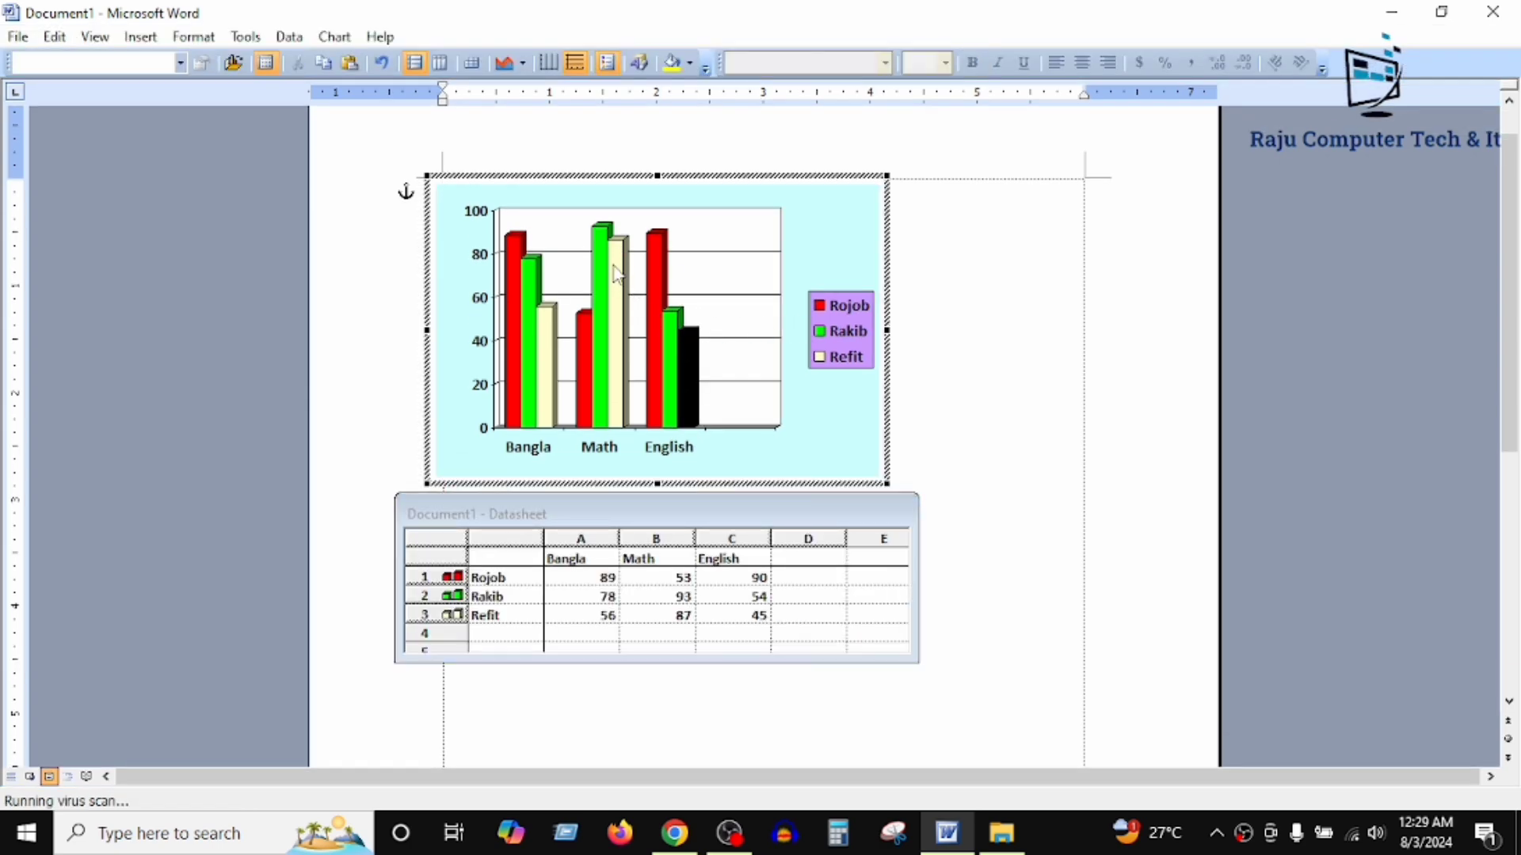
pyautogui.doubleClick(606, 274)
pyautogui.press('Return')
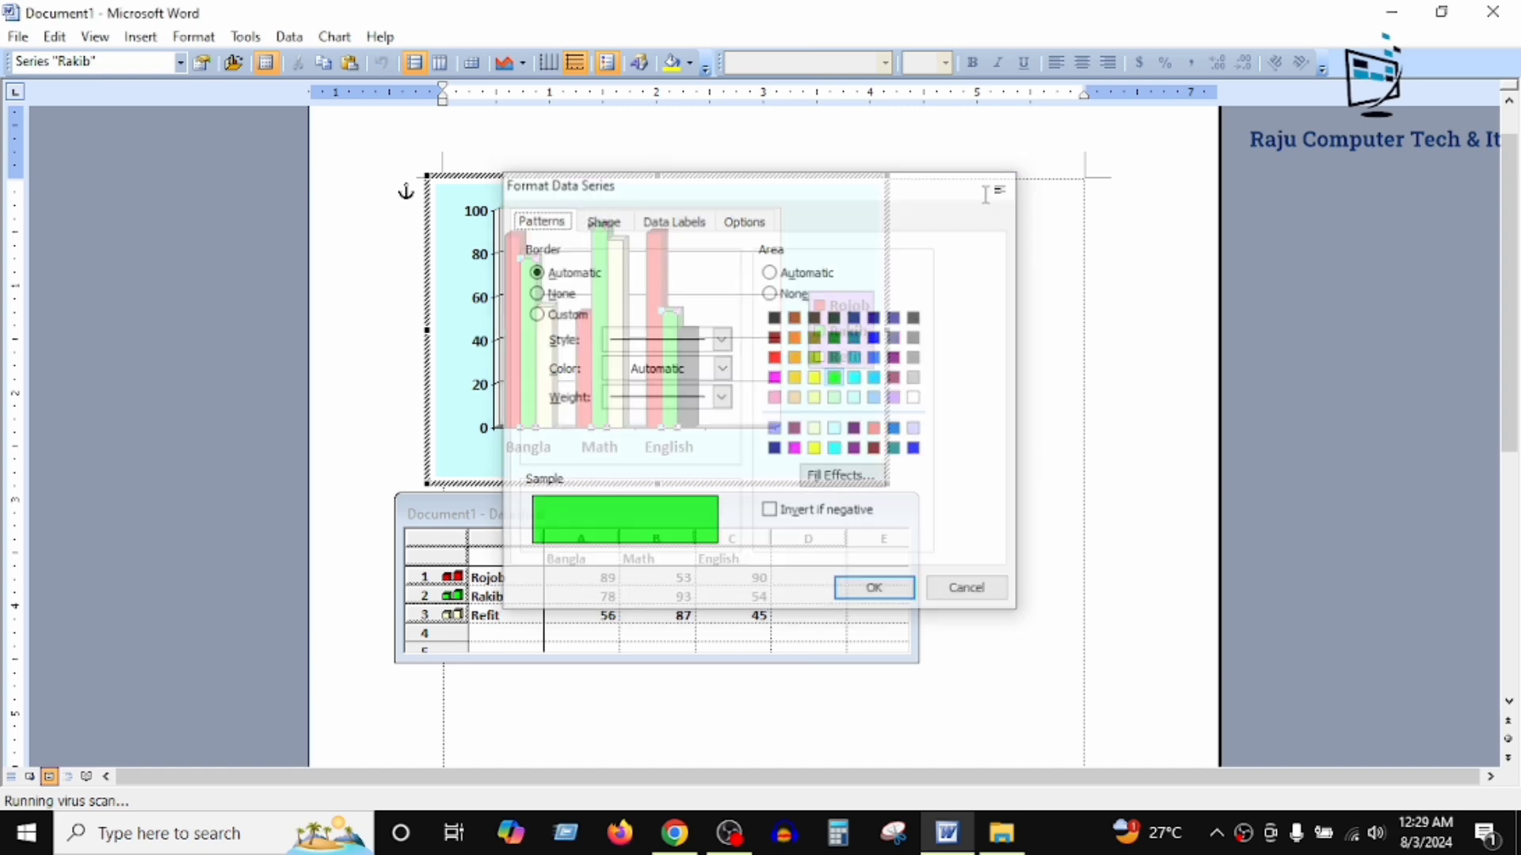
pyautogui.doubleClick(623, 262)
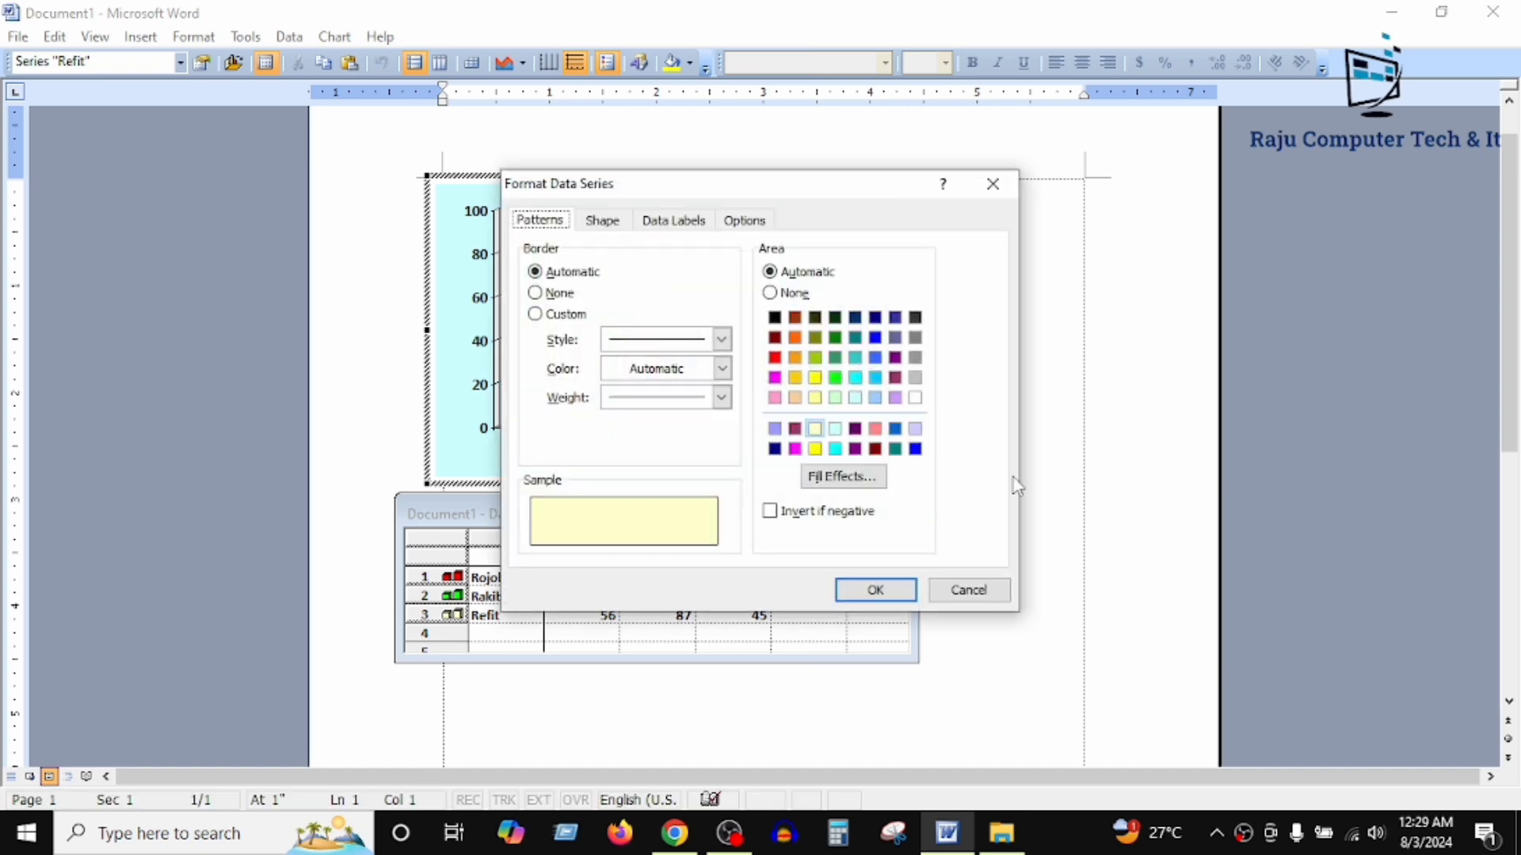
pyautogui.click(775, 317)
pyautogui.click(876, 590)
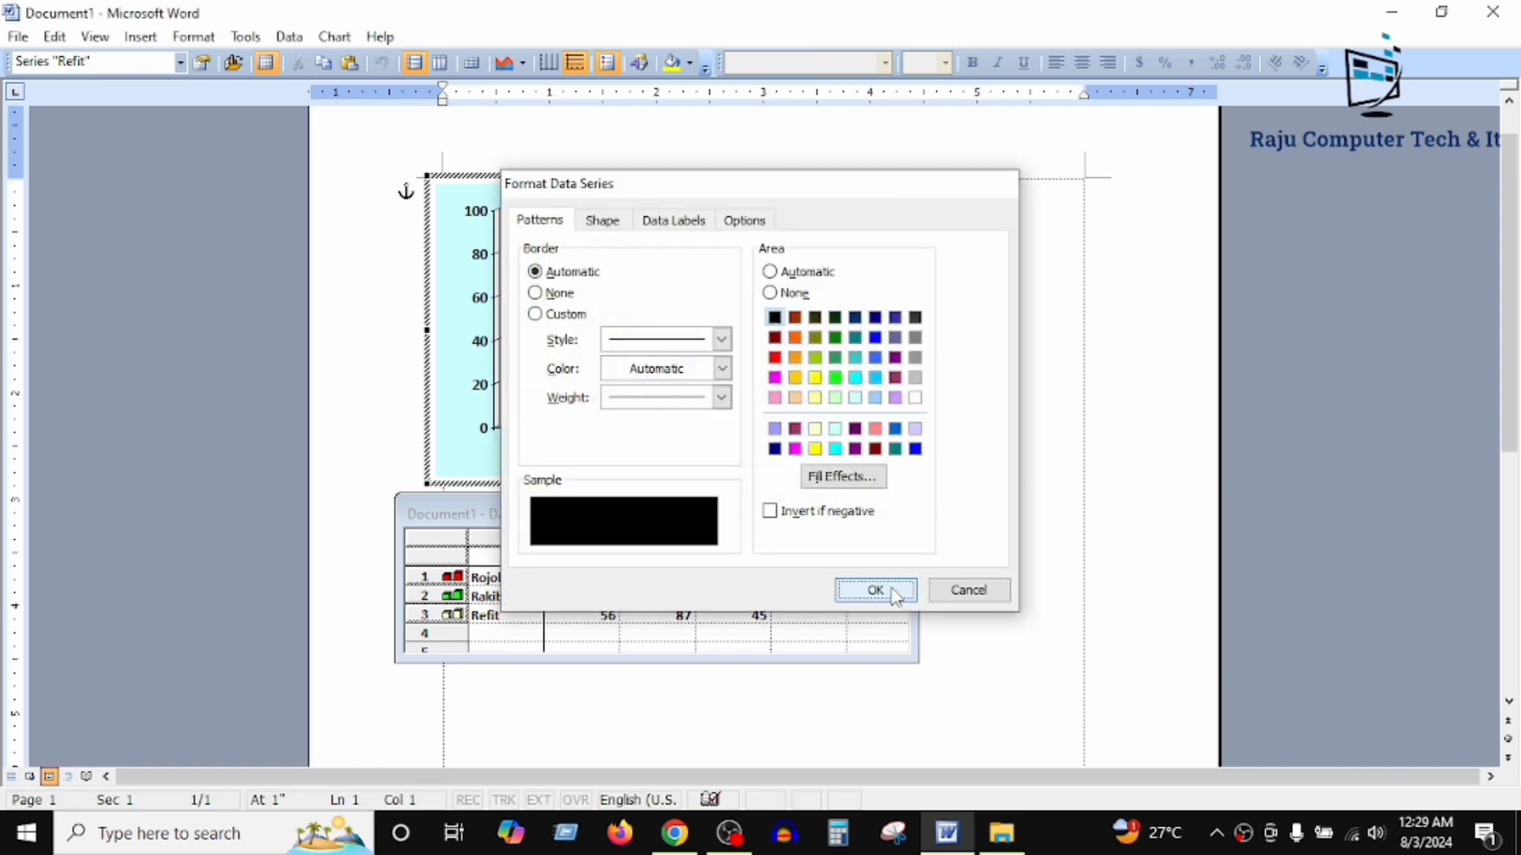
pyautogui.click(977, 366)
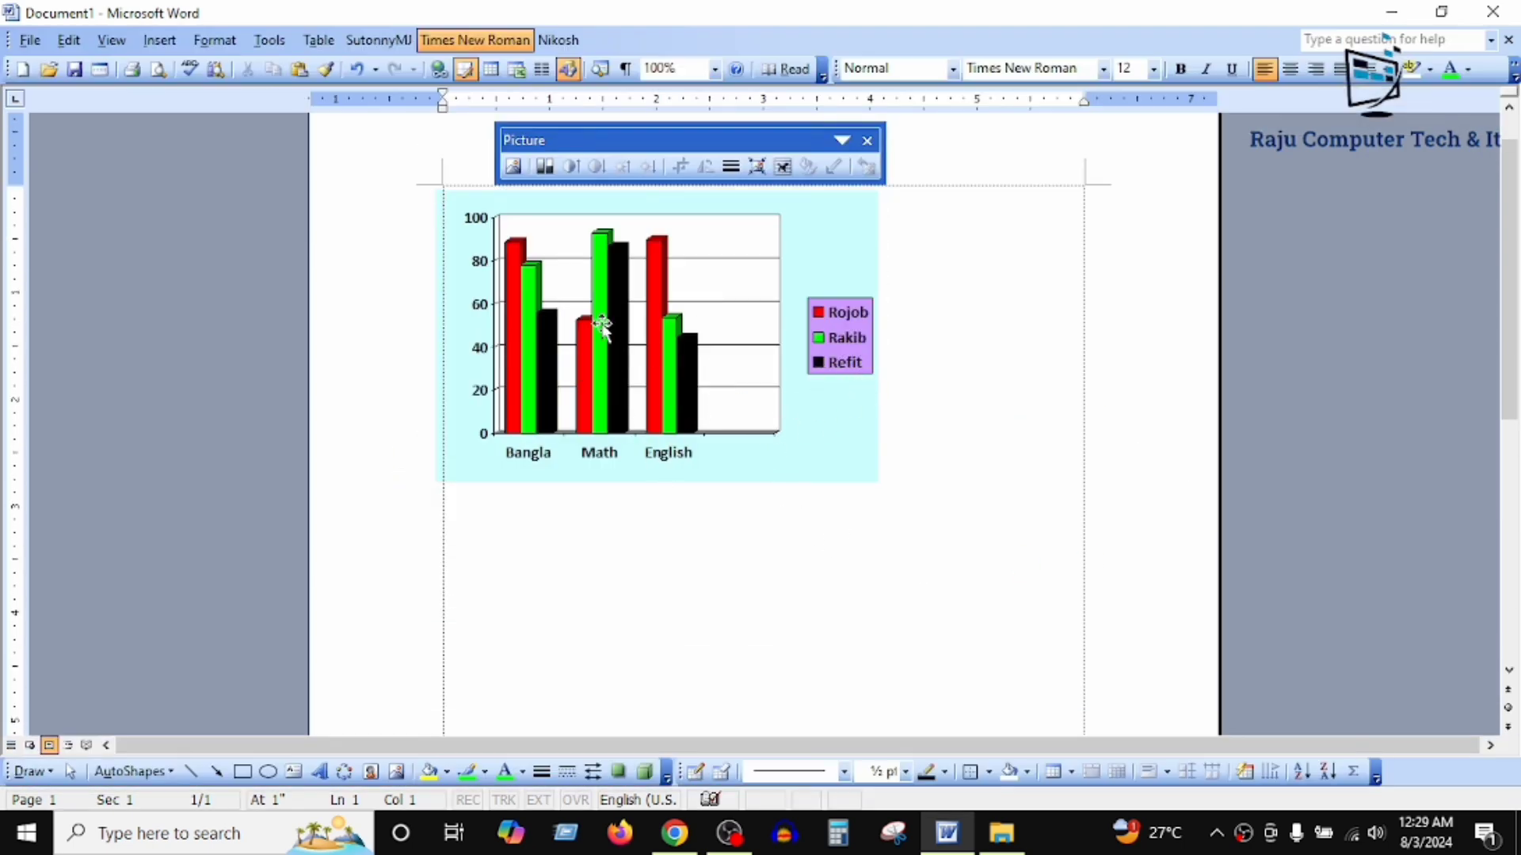
# Step: Select the finished chart and display the picture types available for insertion
pyautogui.click(693, 377)
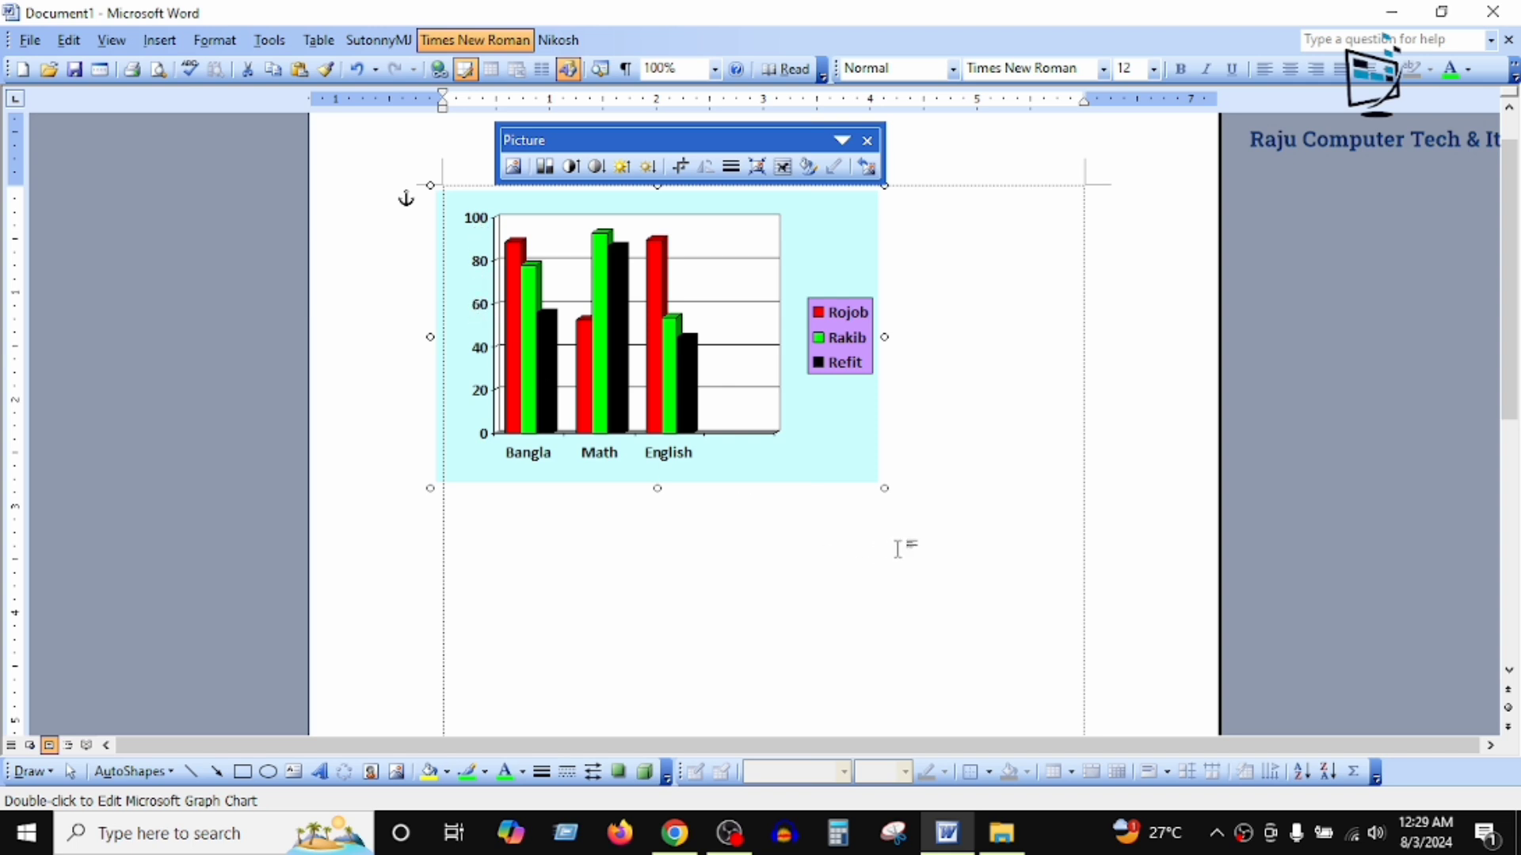
pyautogui.scroll(1, 764, 448)
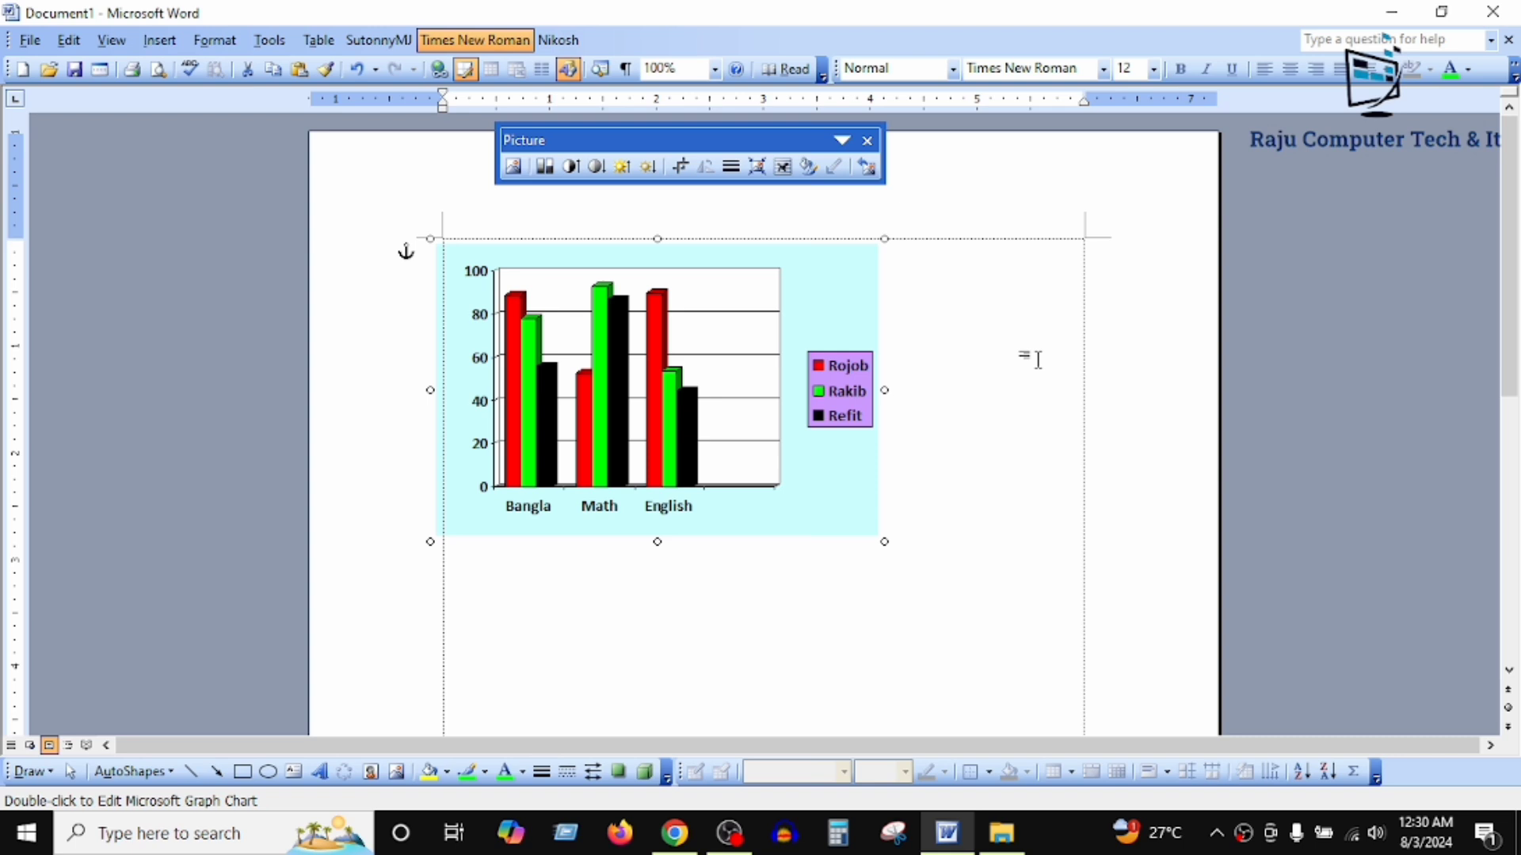
pyautogui.click(169, 41)
pyautogui.moveTo(204, 230)
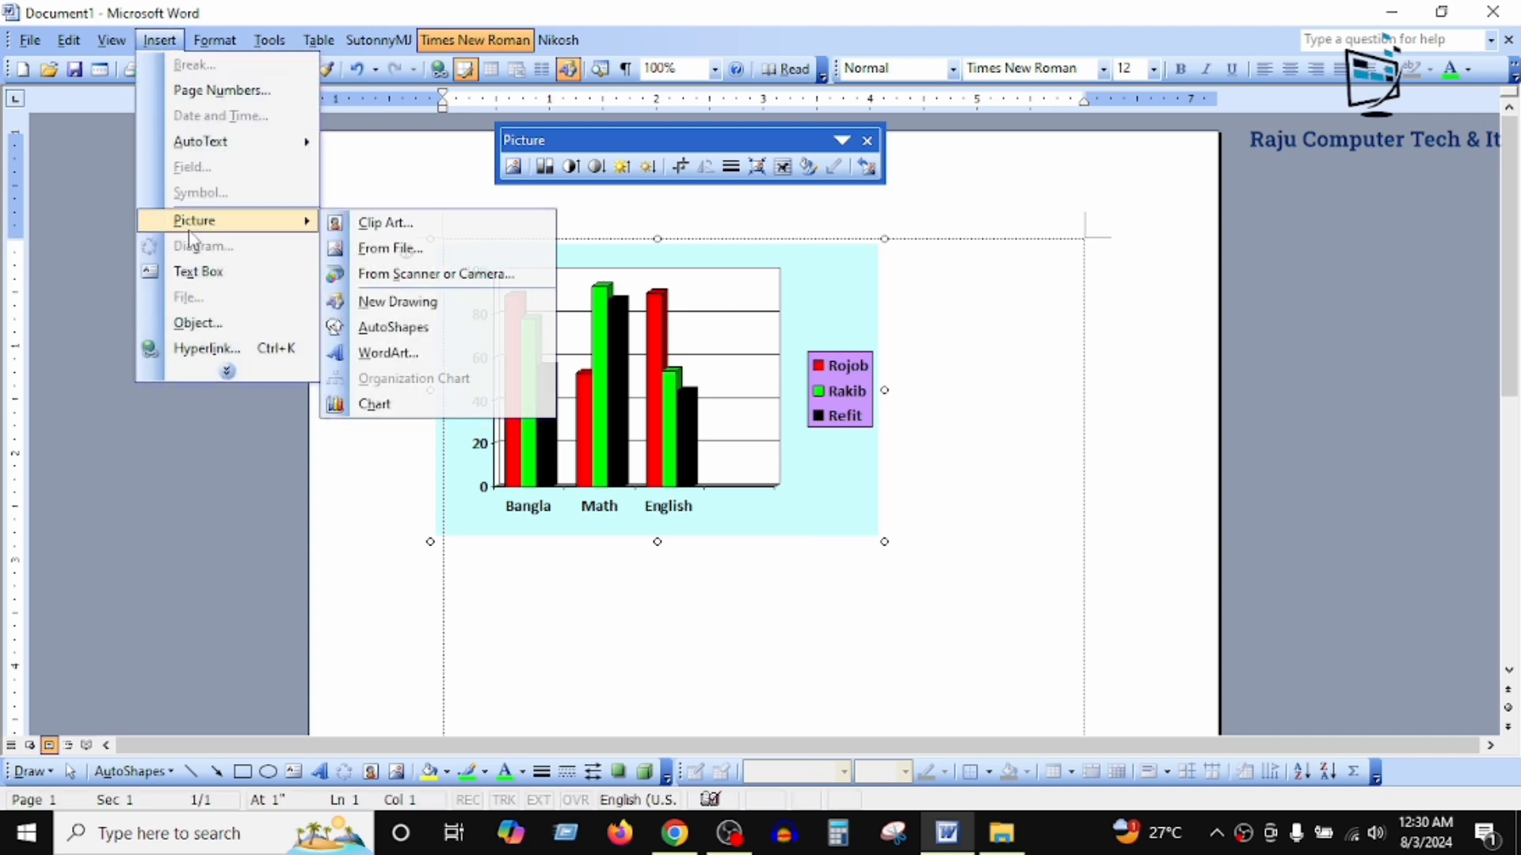